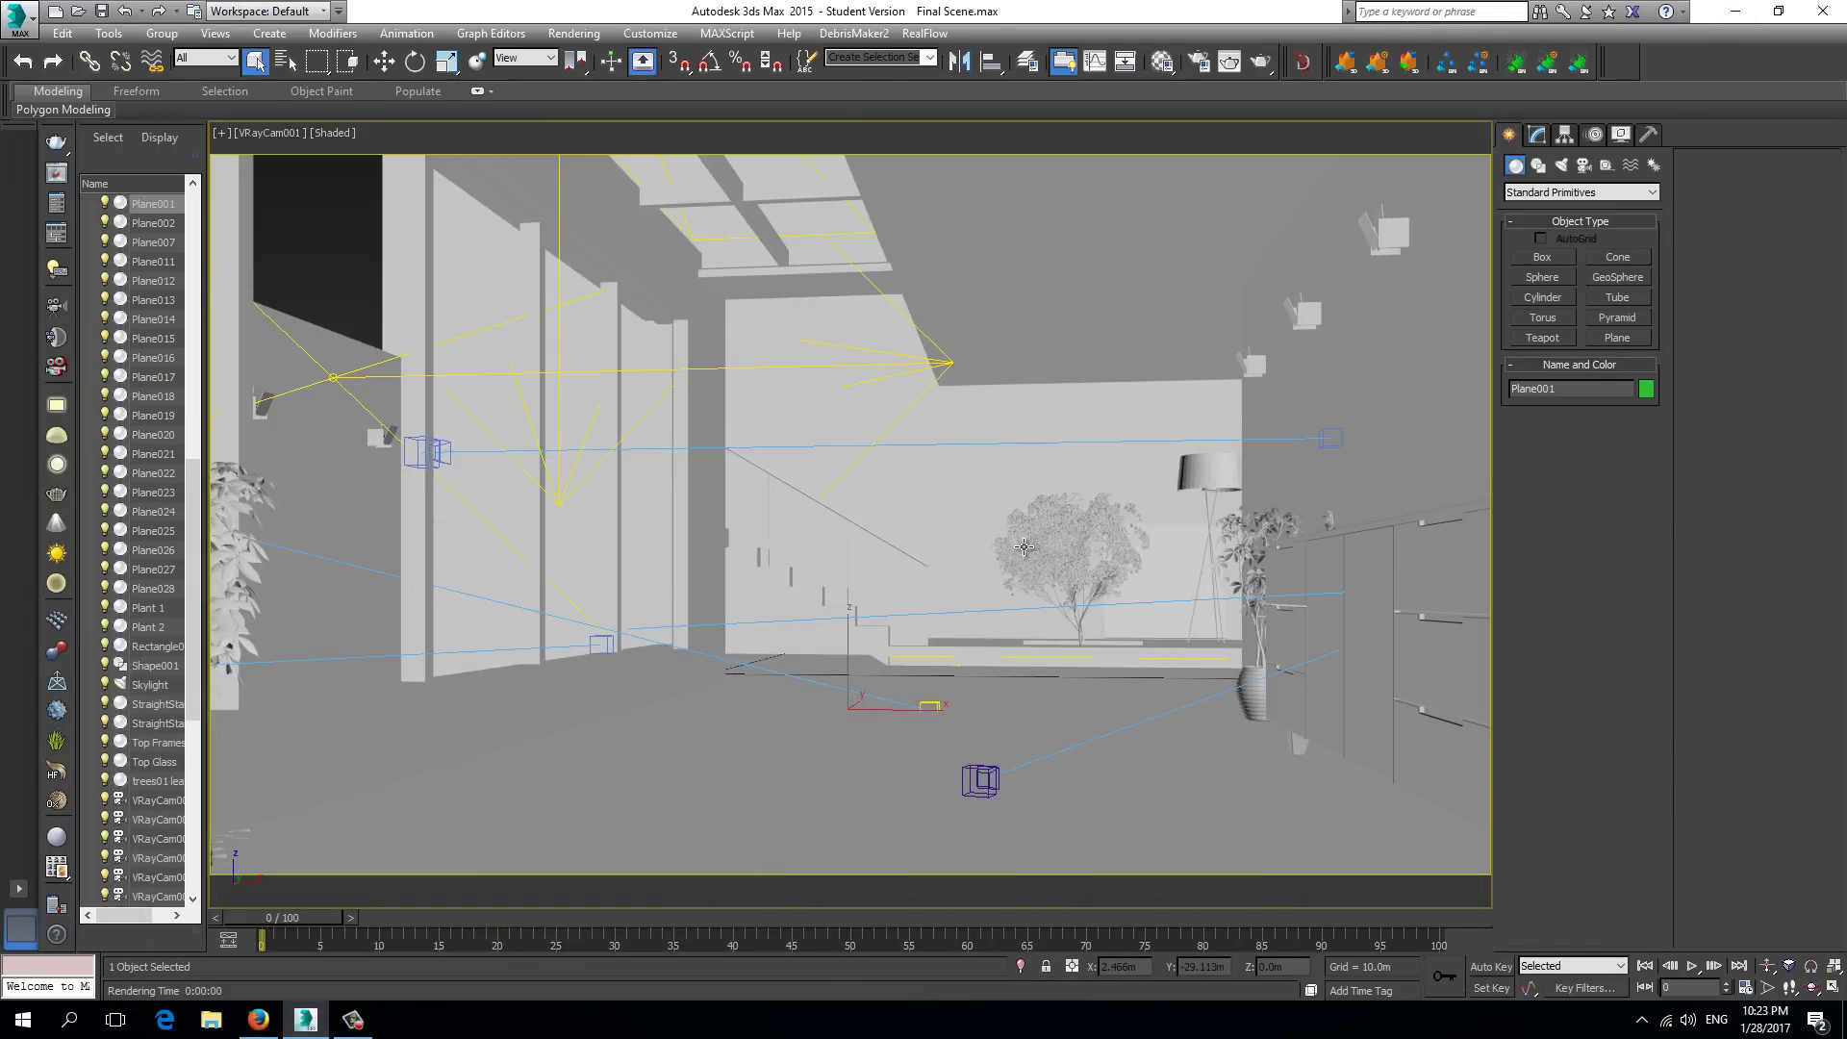
Display edged faces in the shaded camera view and look at the interior render in the V-Ray frame buffer
click(113, 35)
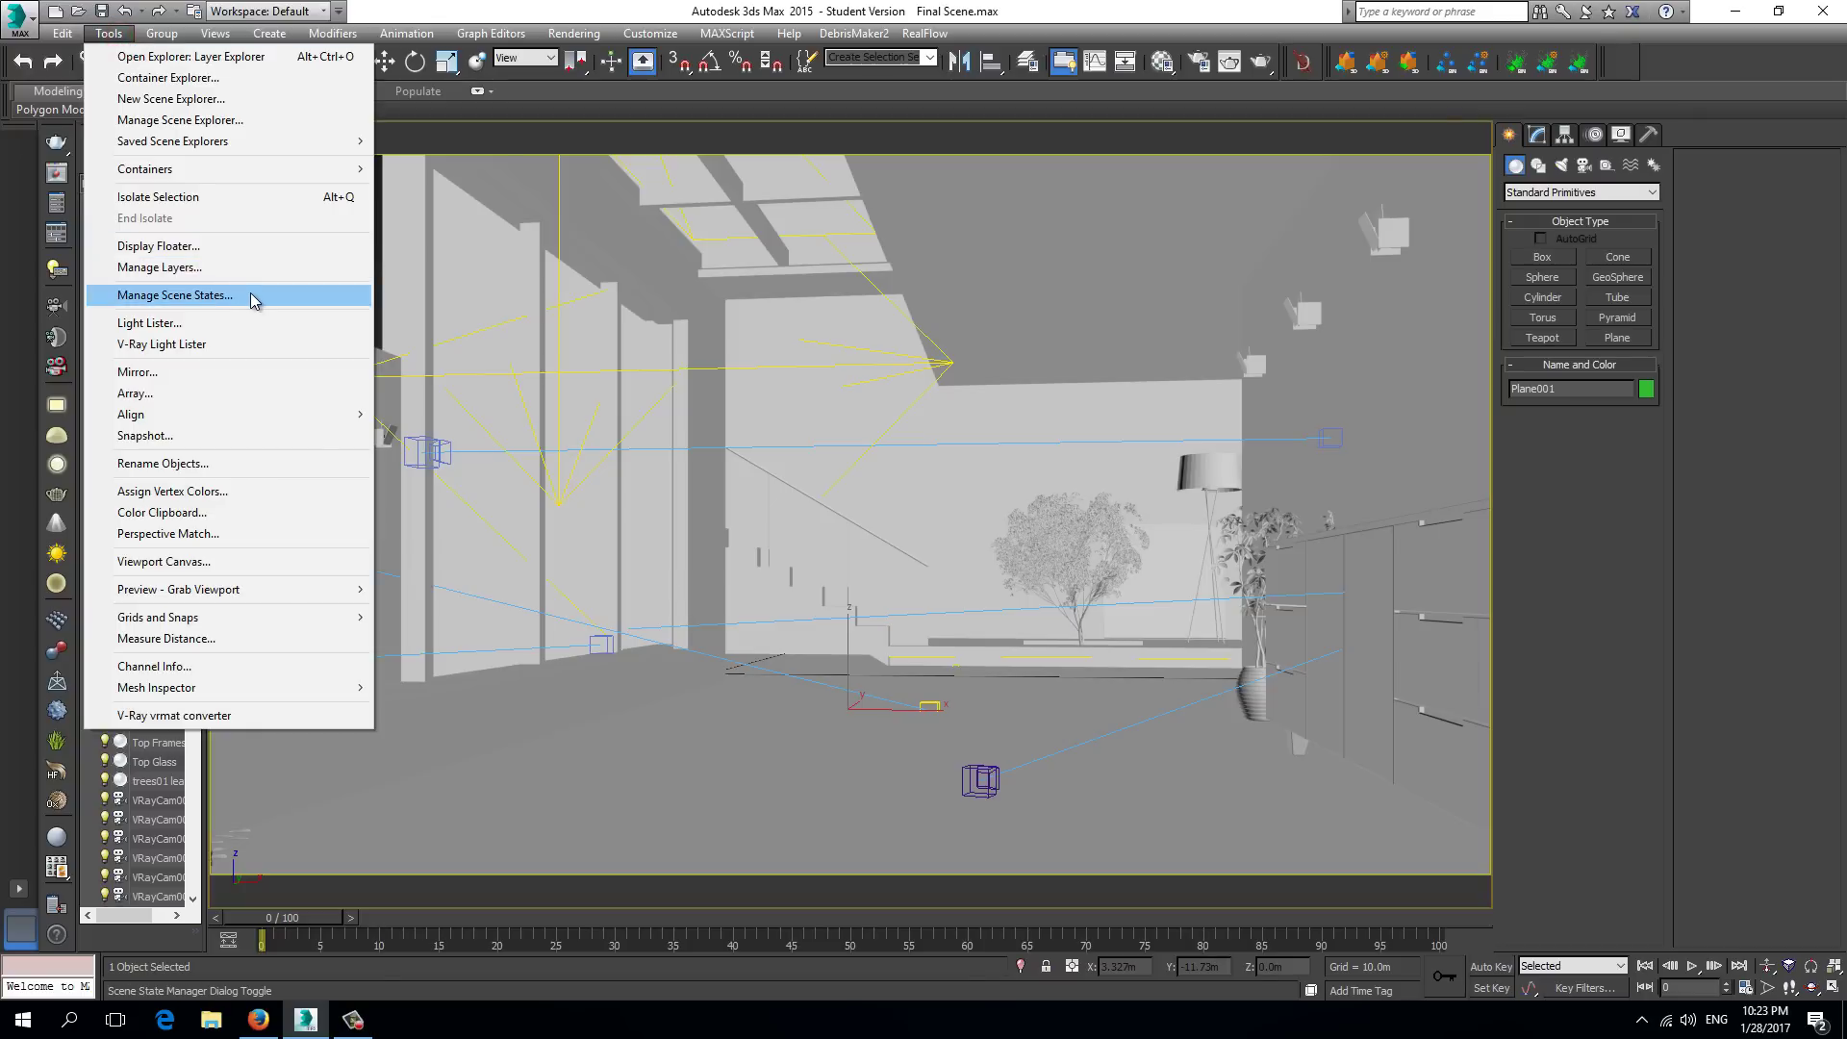
click(1104, 297)
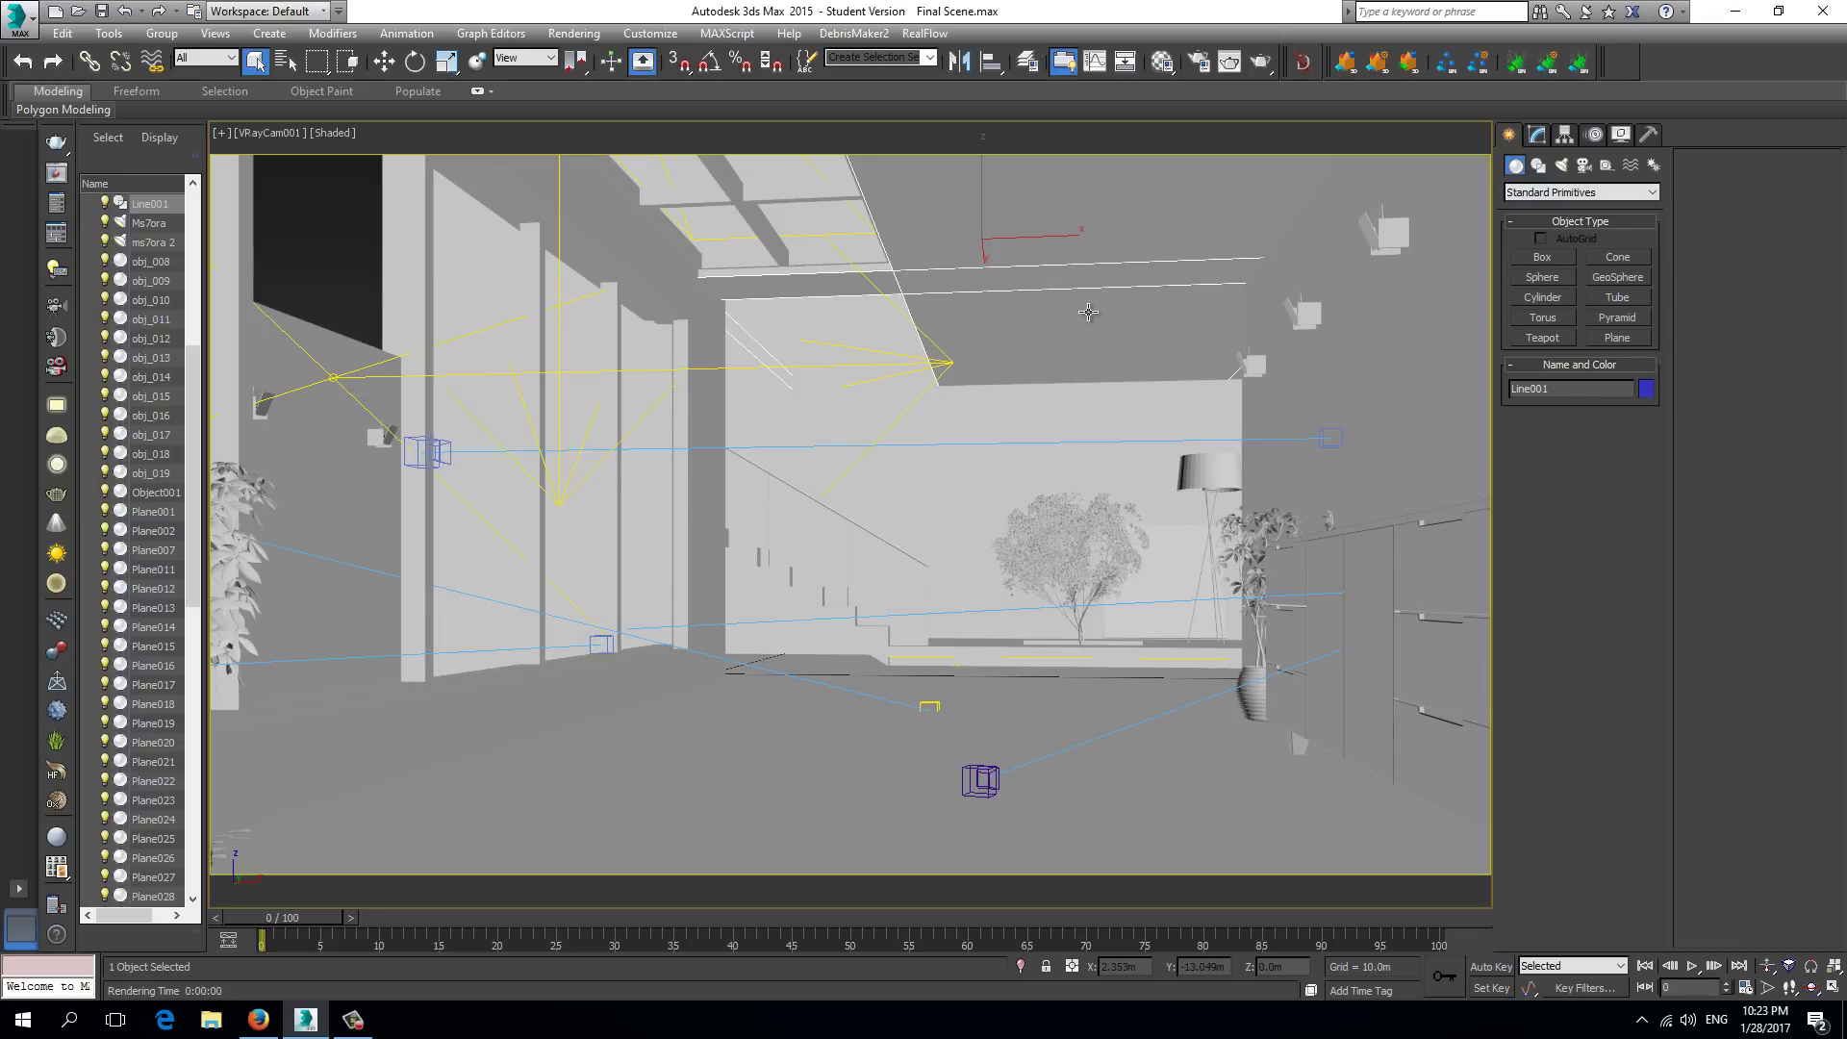
key(F4)
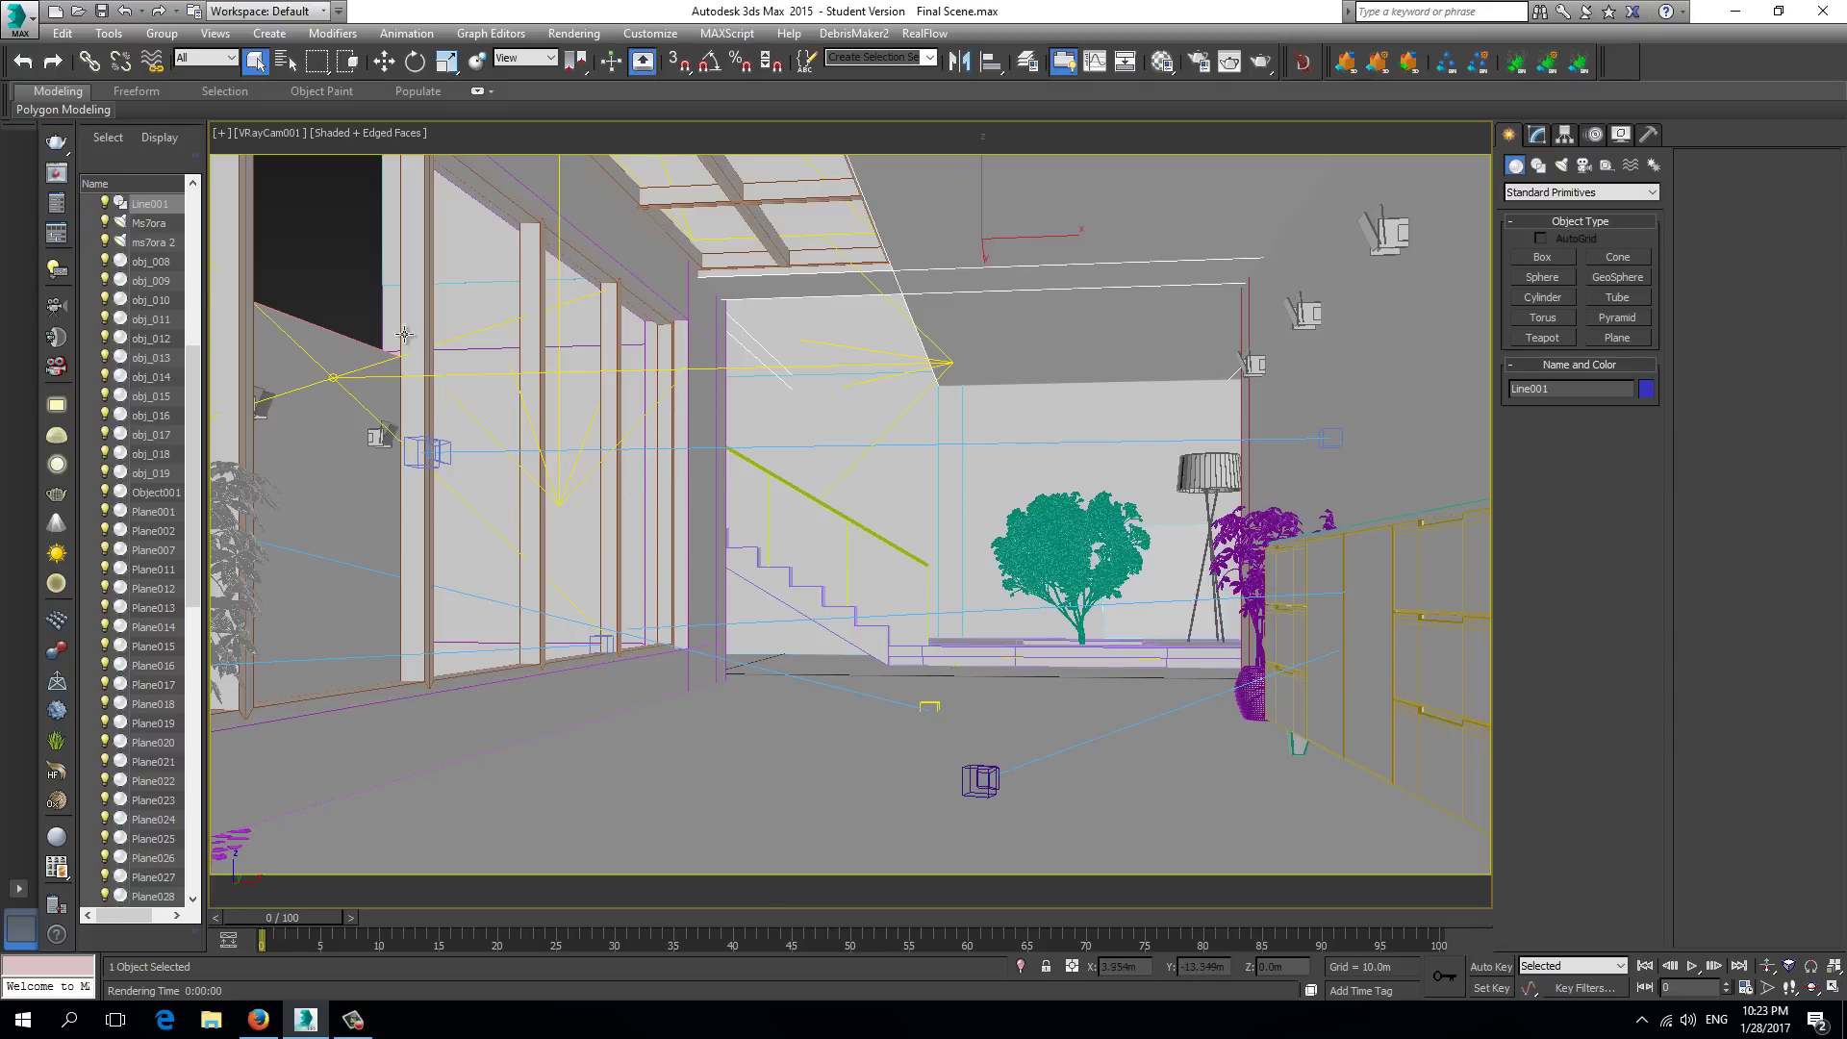
key(shift+q)
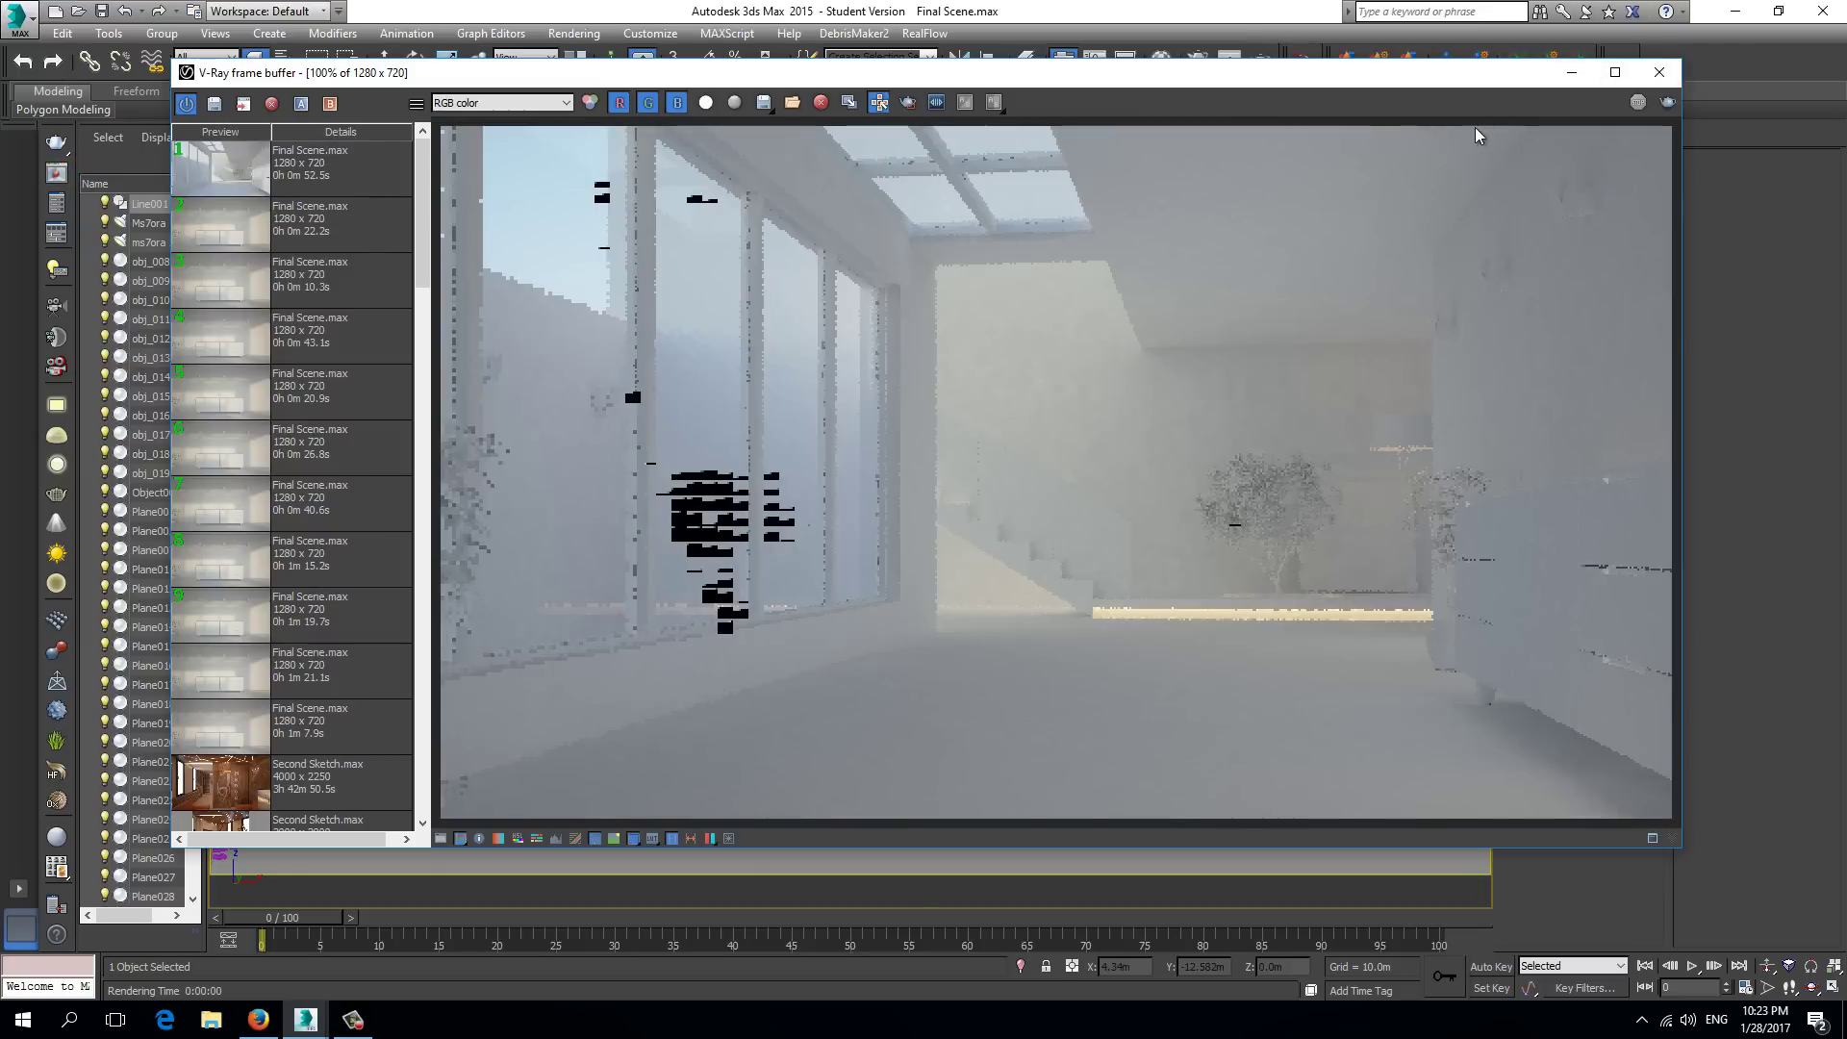
click(1659, 72)
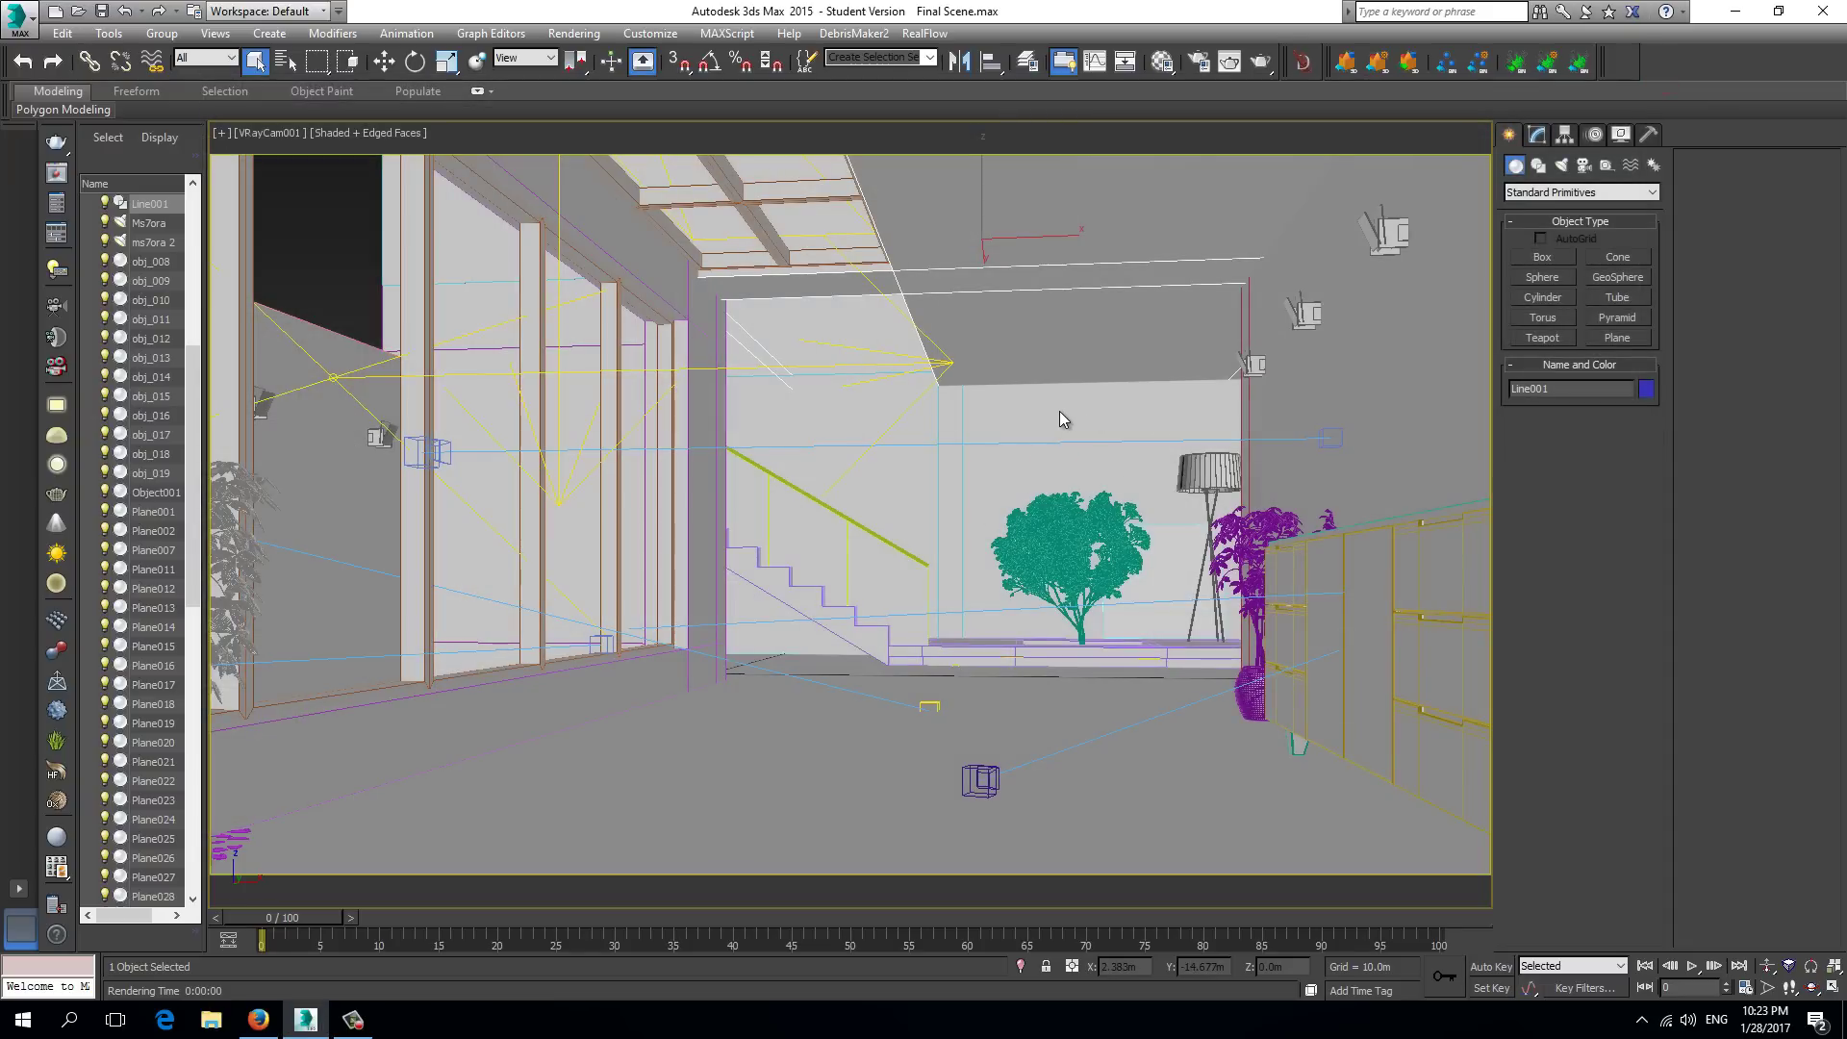
Look through VRayCam005 at the cabinet and potted plant, and return to the VRayCam001 view
key(c)
click(880, 408)
double_click(879, 420)
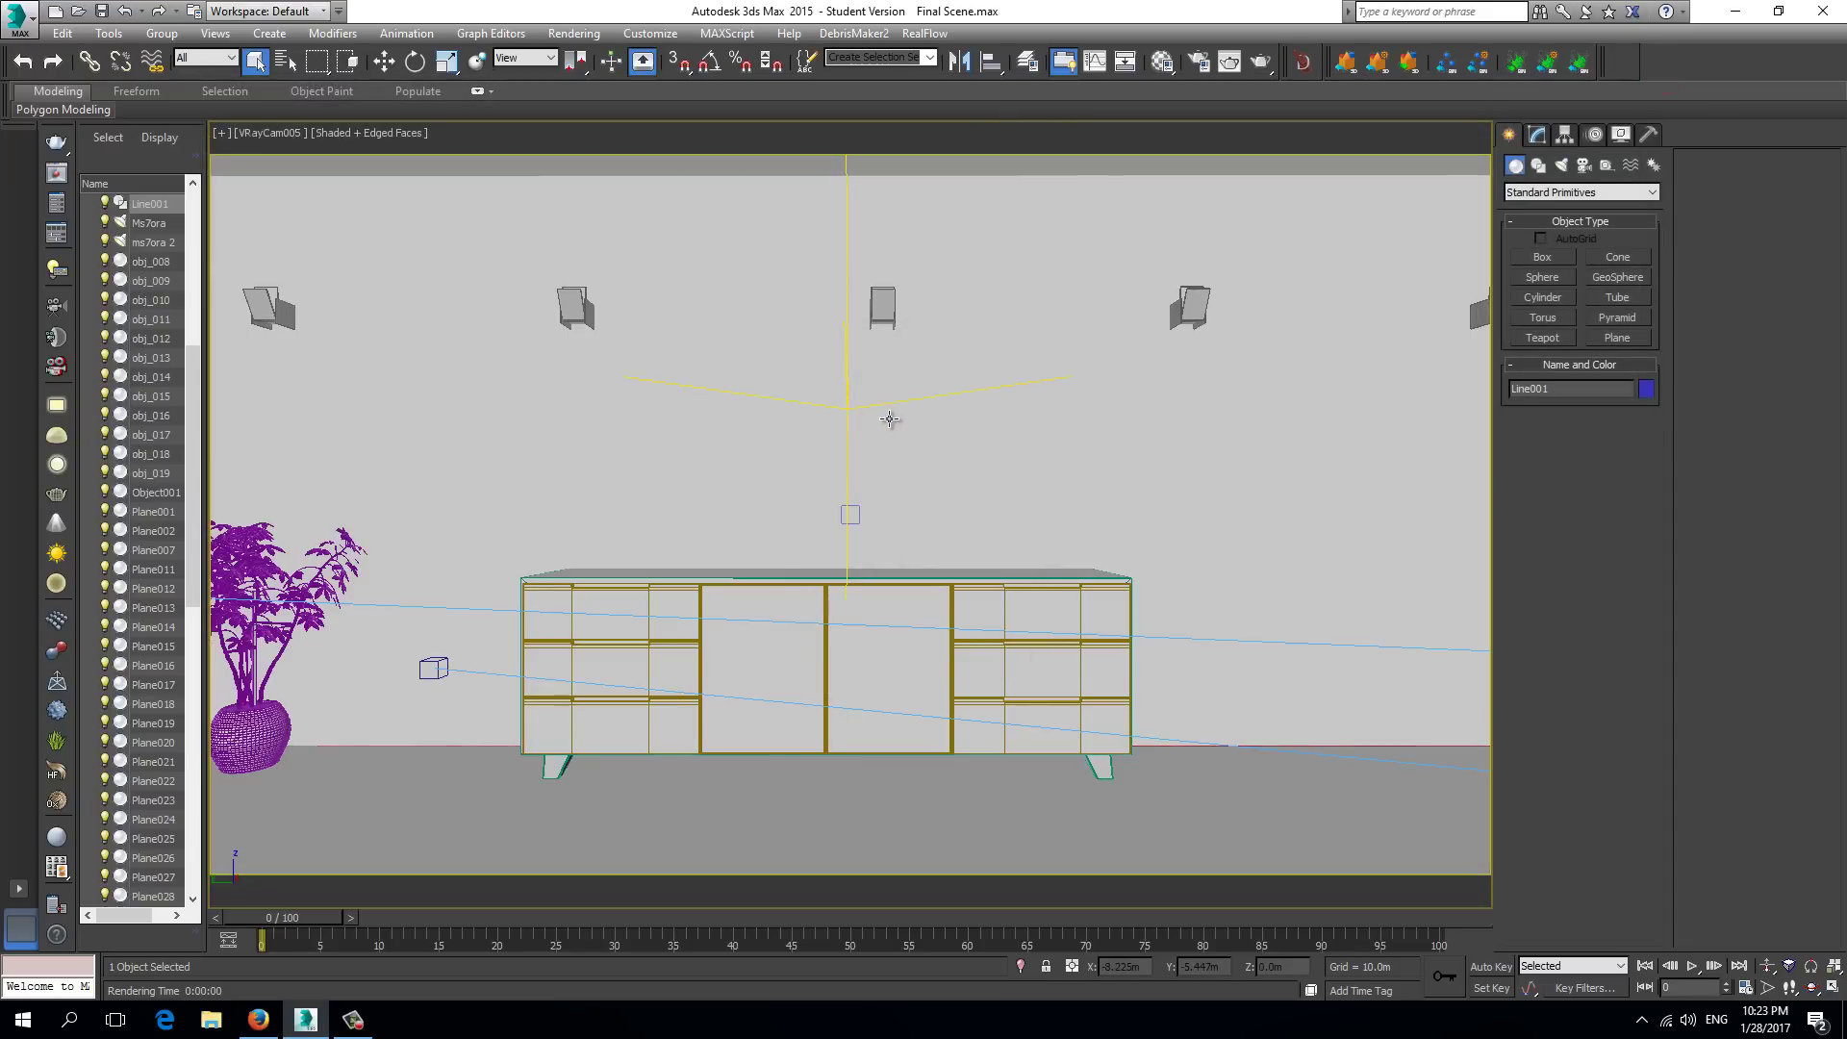
click(284, 732)
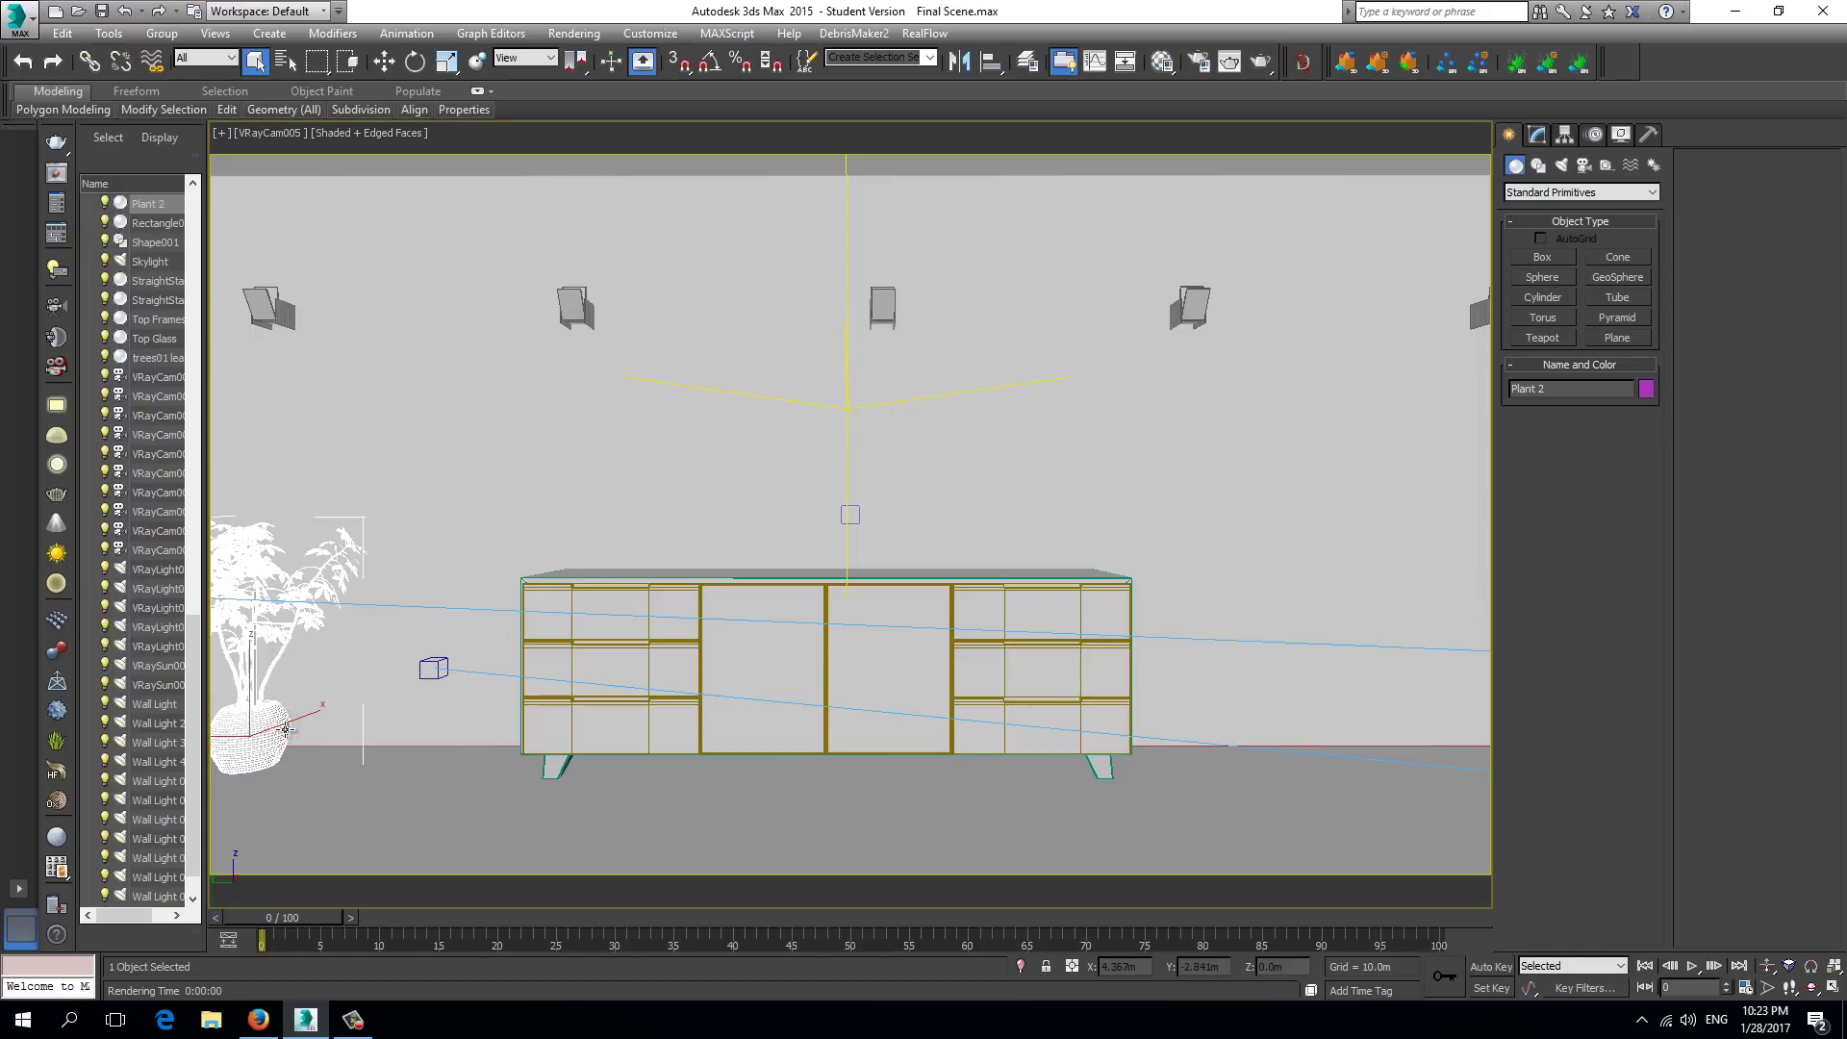
key(w)
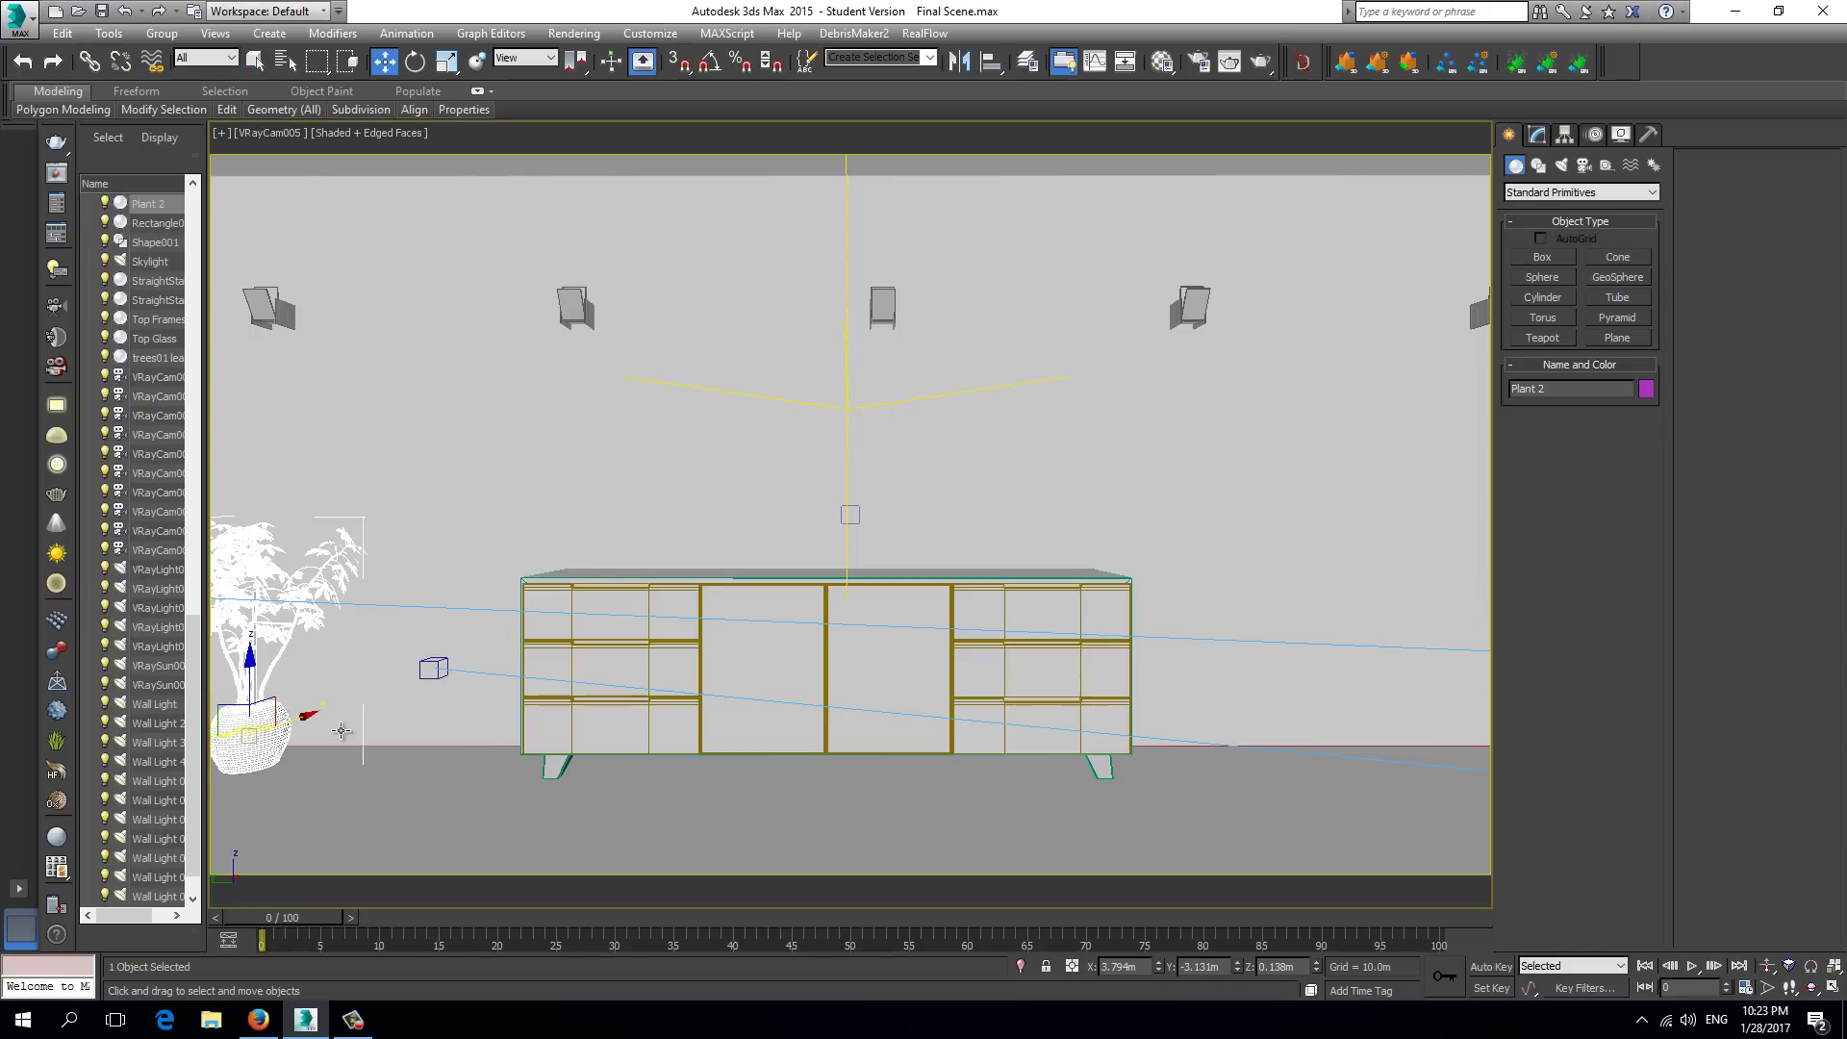
key(c)
click(866, 371)
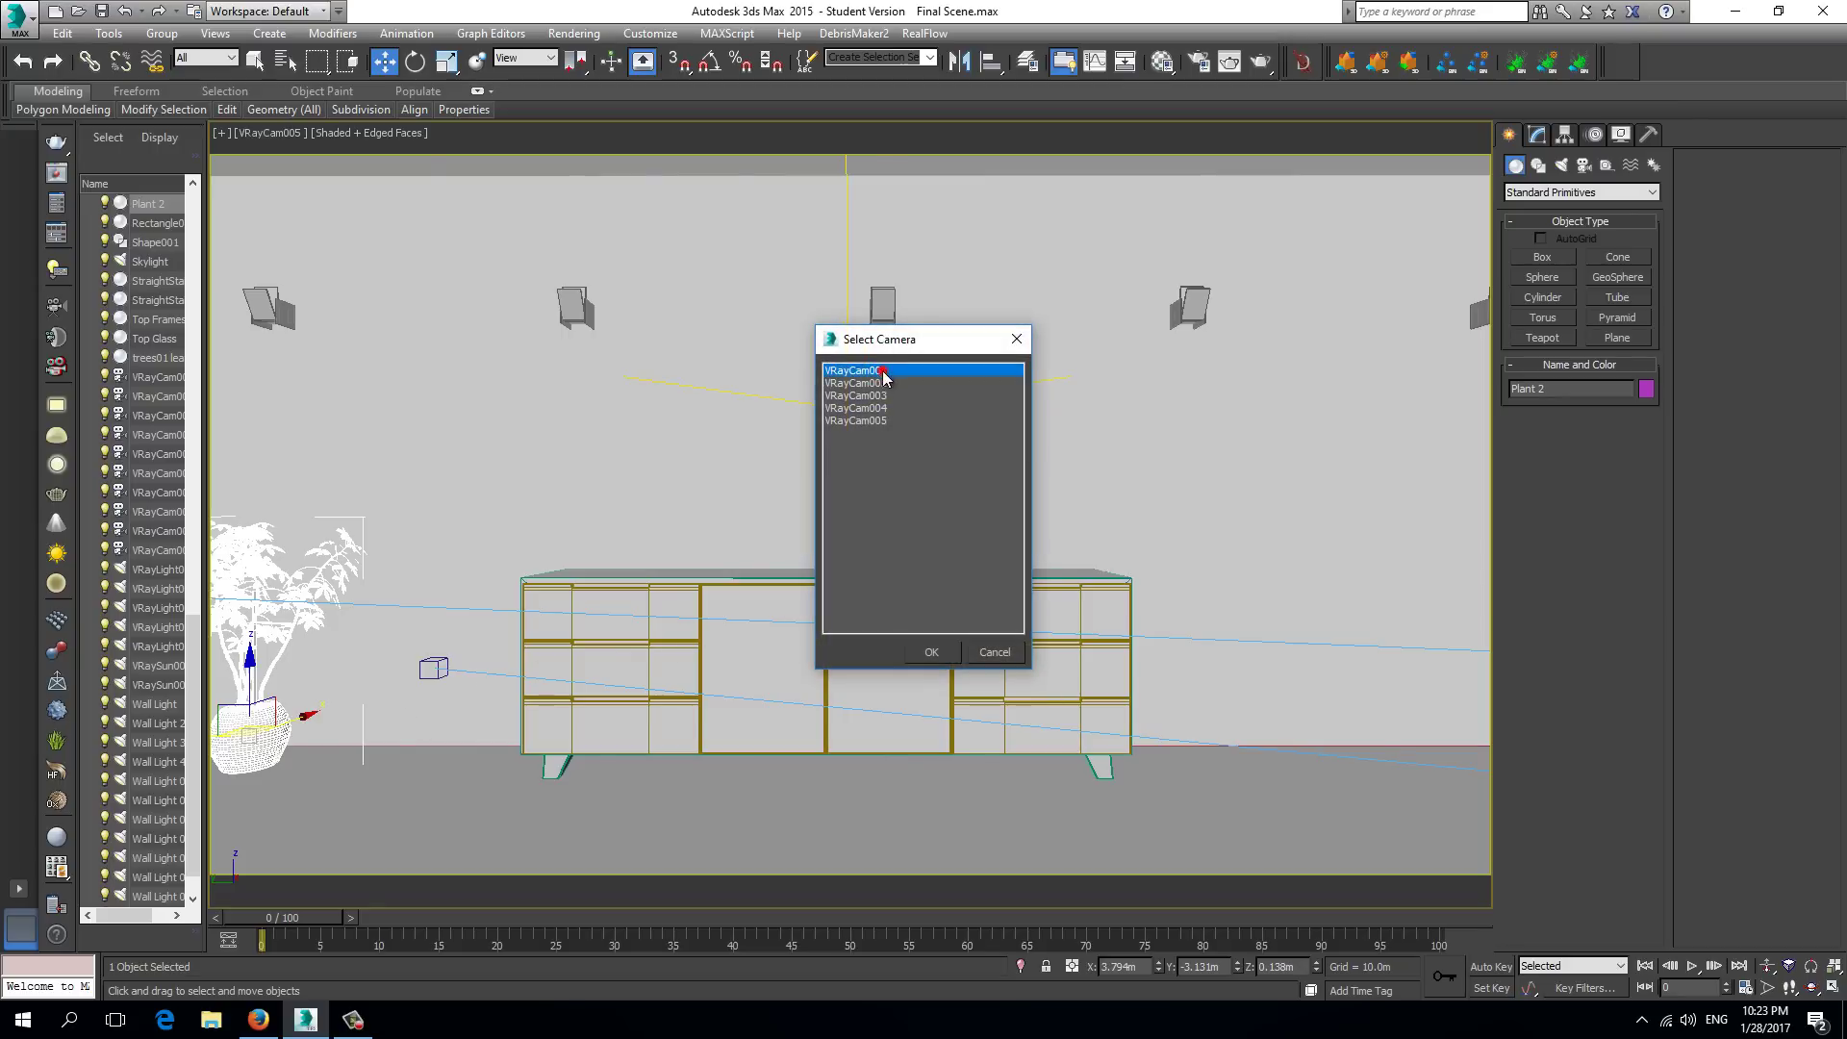
double_click(880, 372)
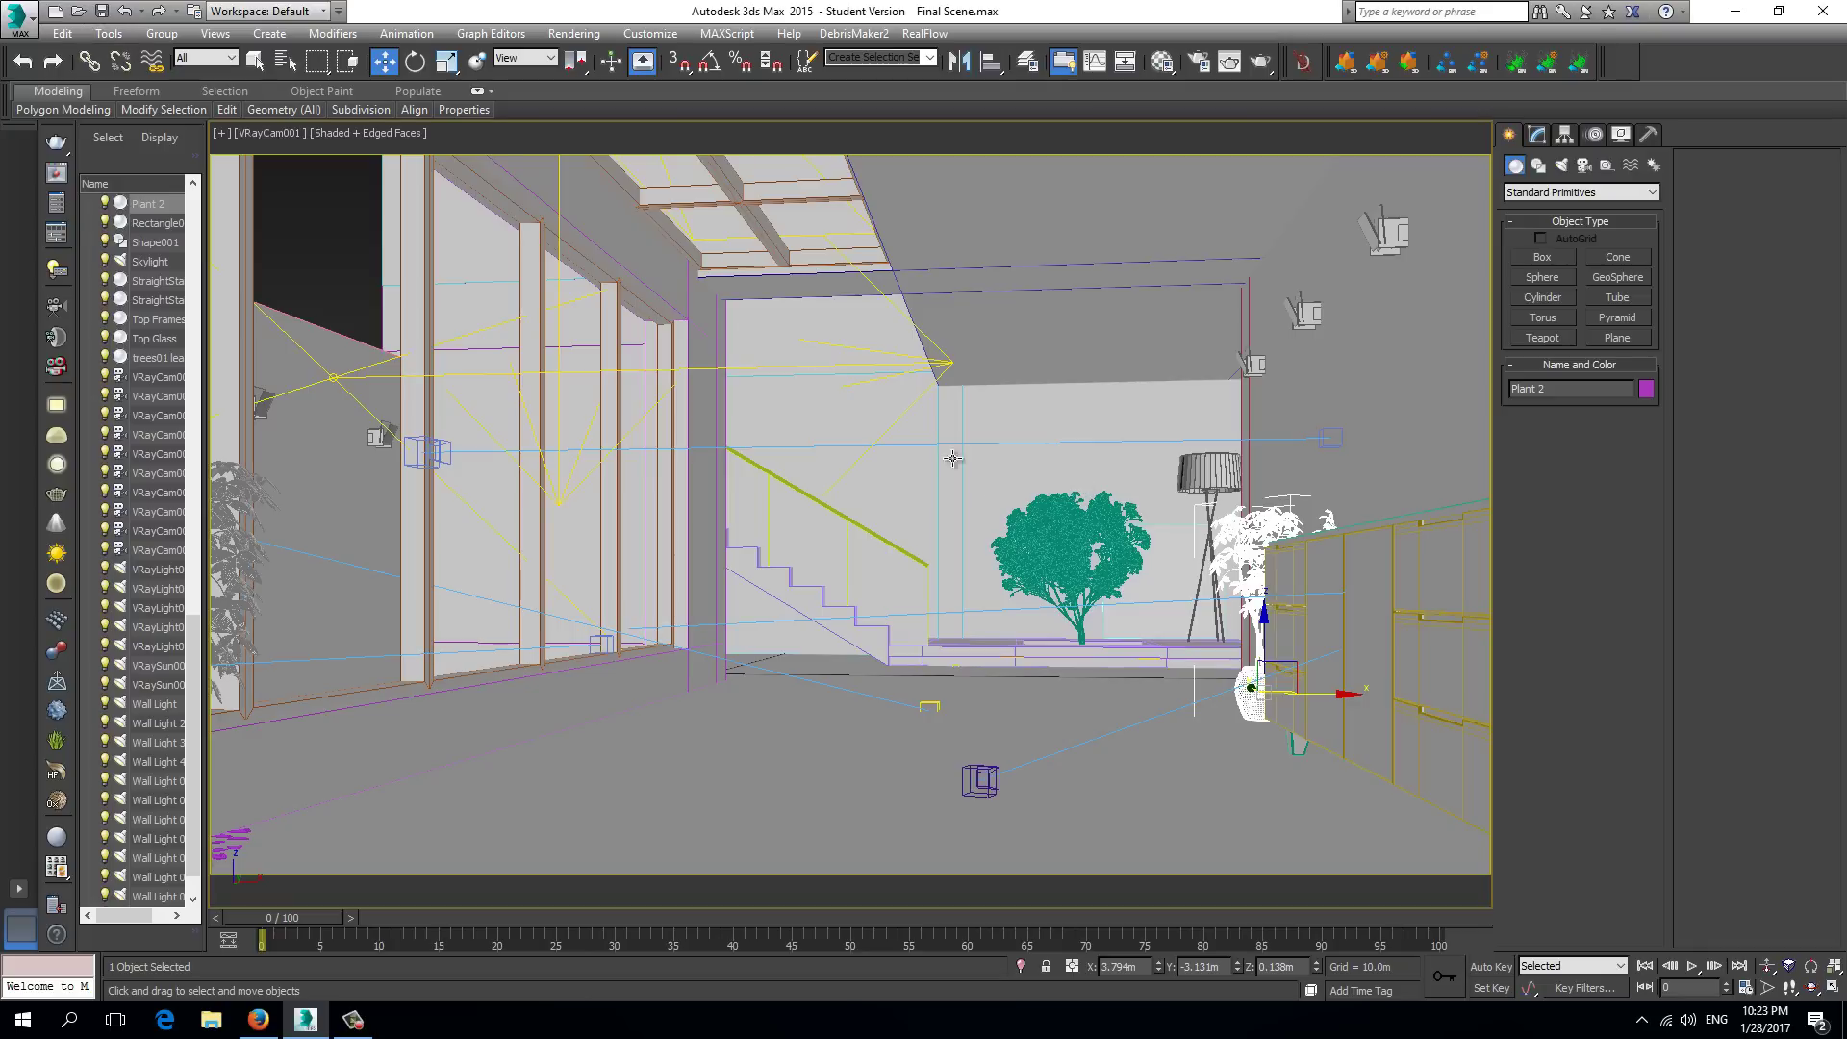
click(1001, 484)
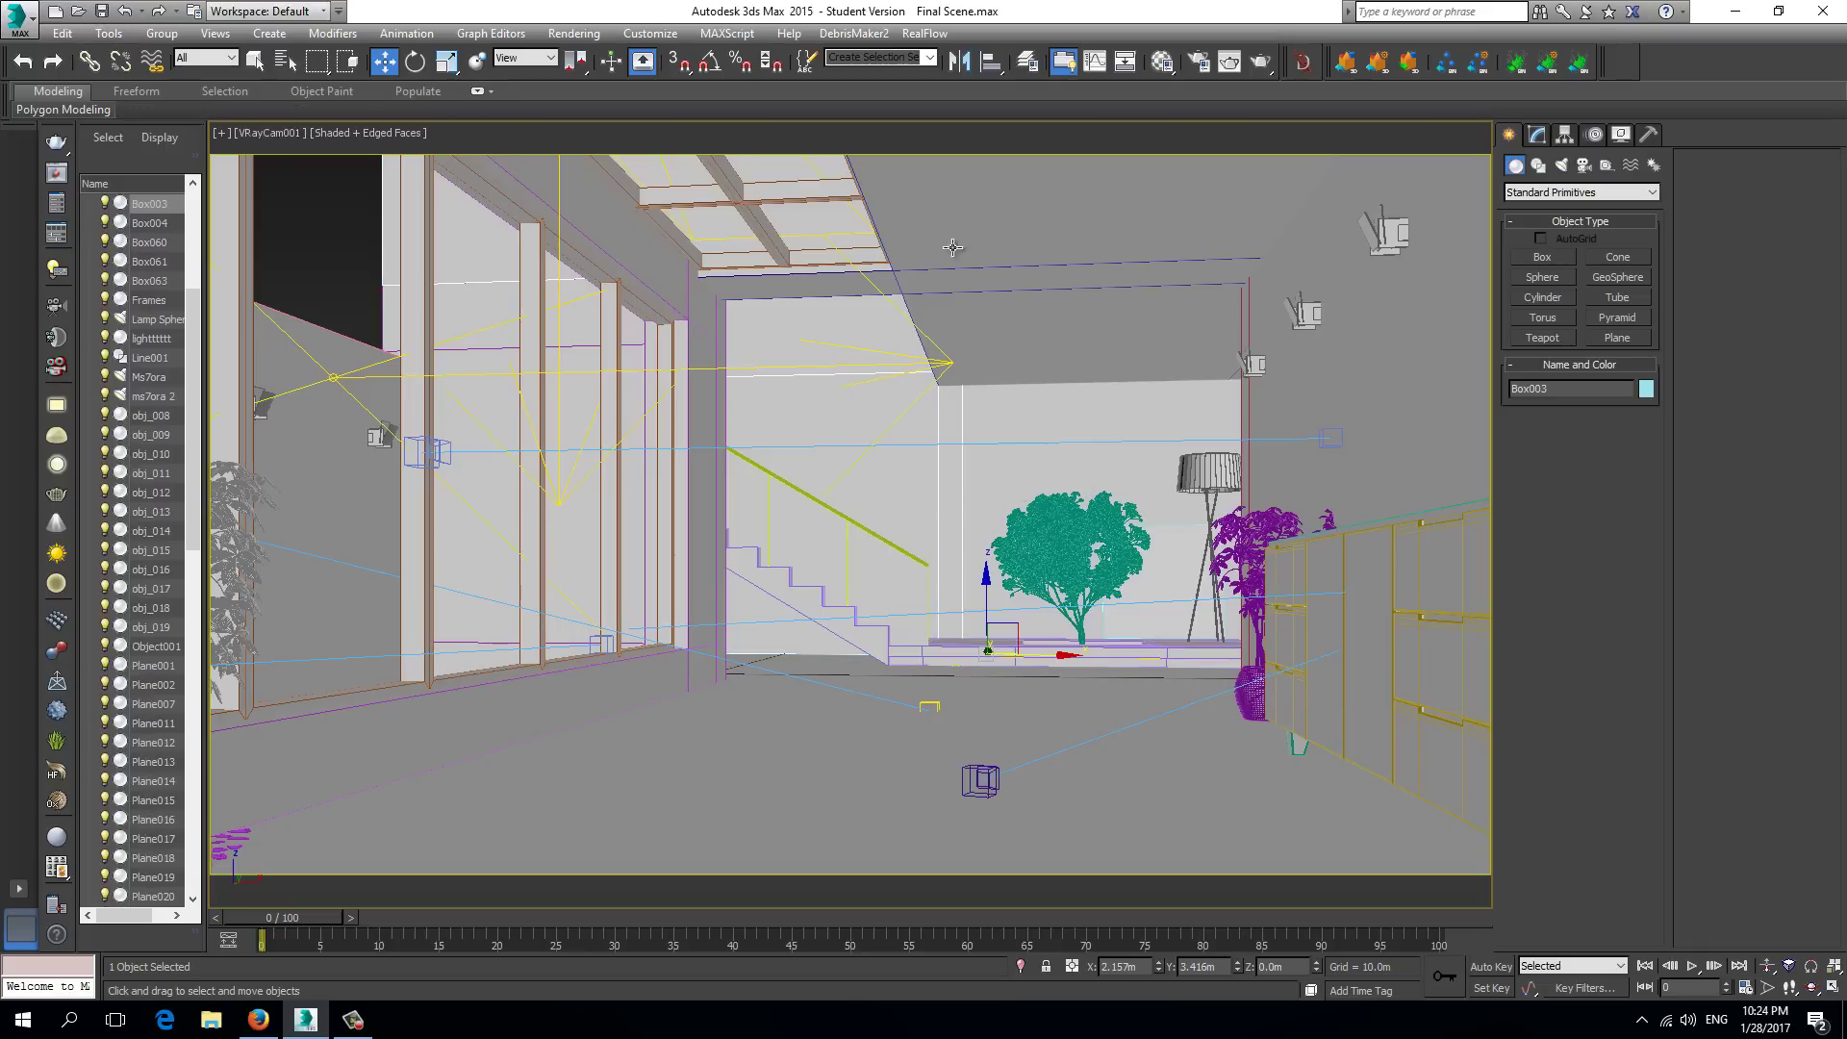
Open the scene state manager and examine which scene parts a new state can store, cancelling the save
click(111, 34)
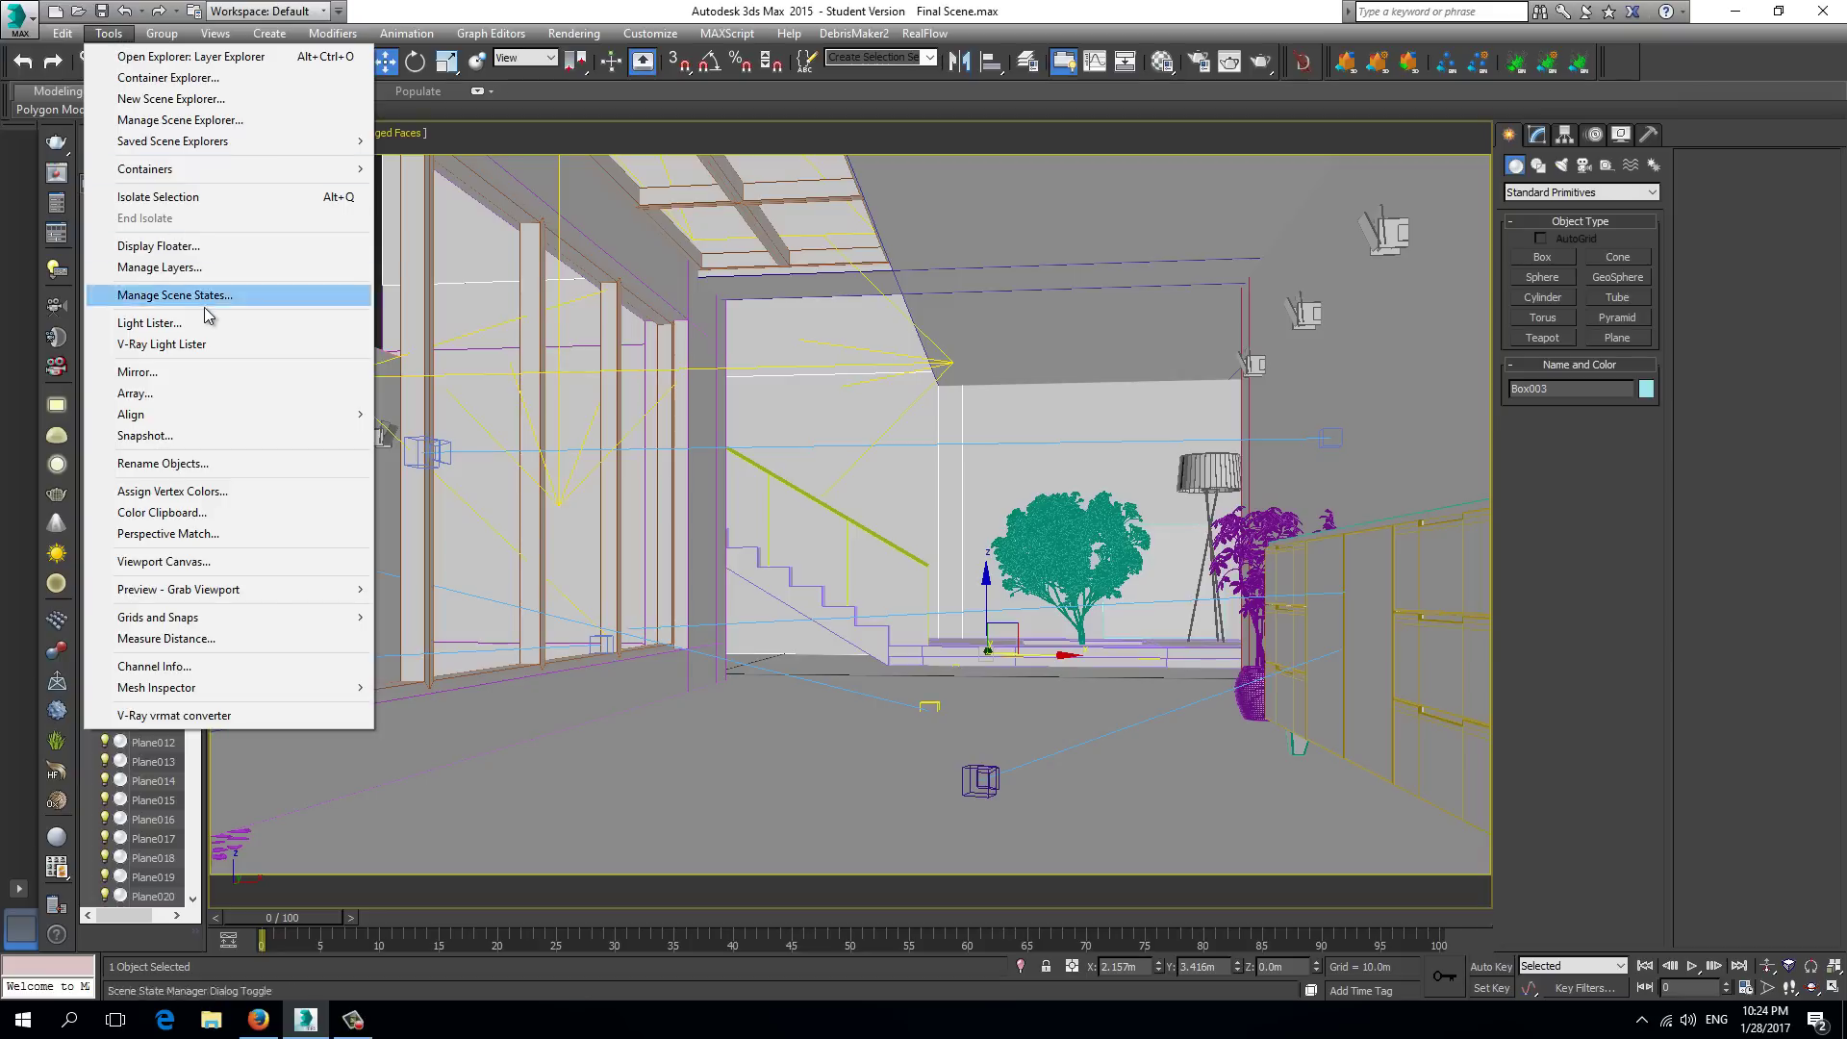
click(174, 294)
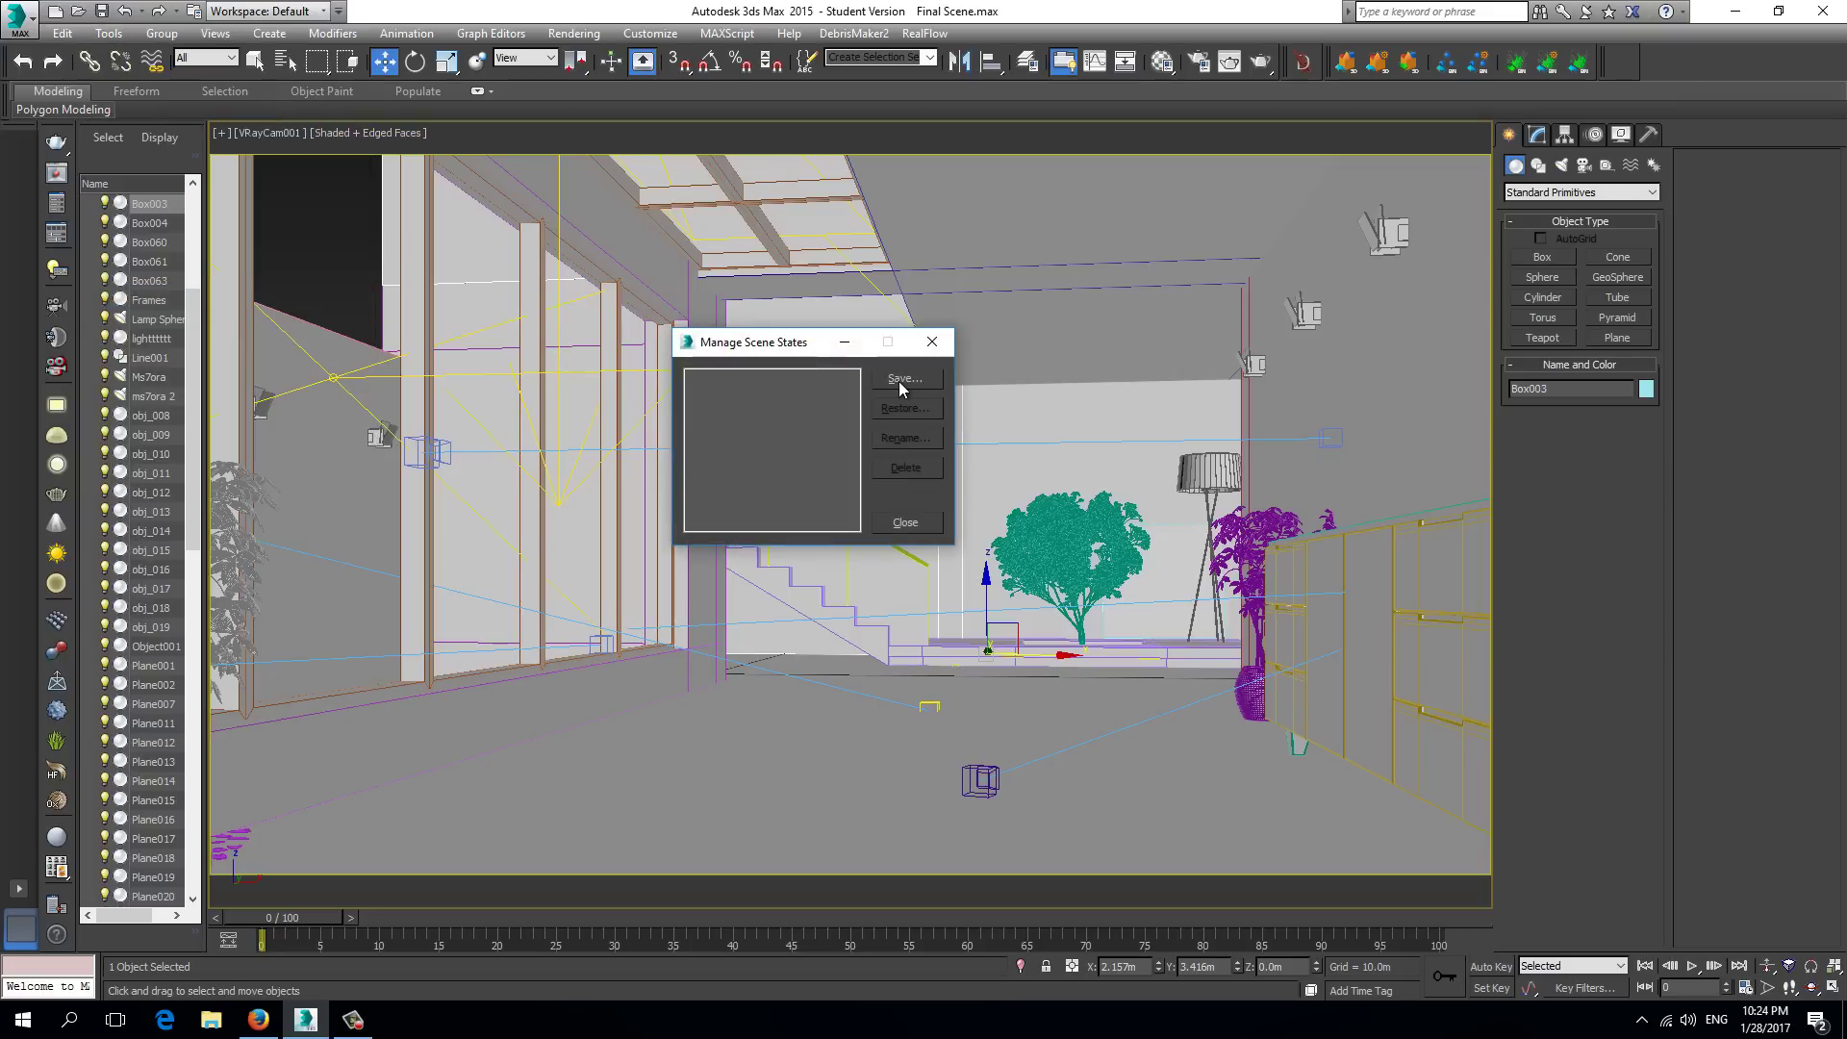
click(902, 381)
click(851, 555)
click(857, 567)
click(1008, 500)
drag(1012, 517, 1012, 485)
click(963, 598)
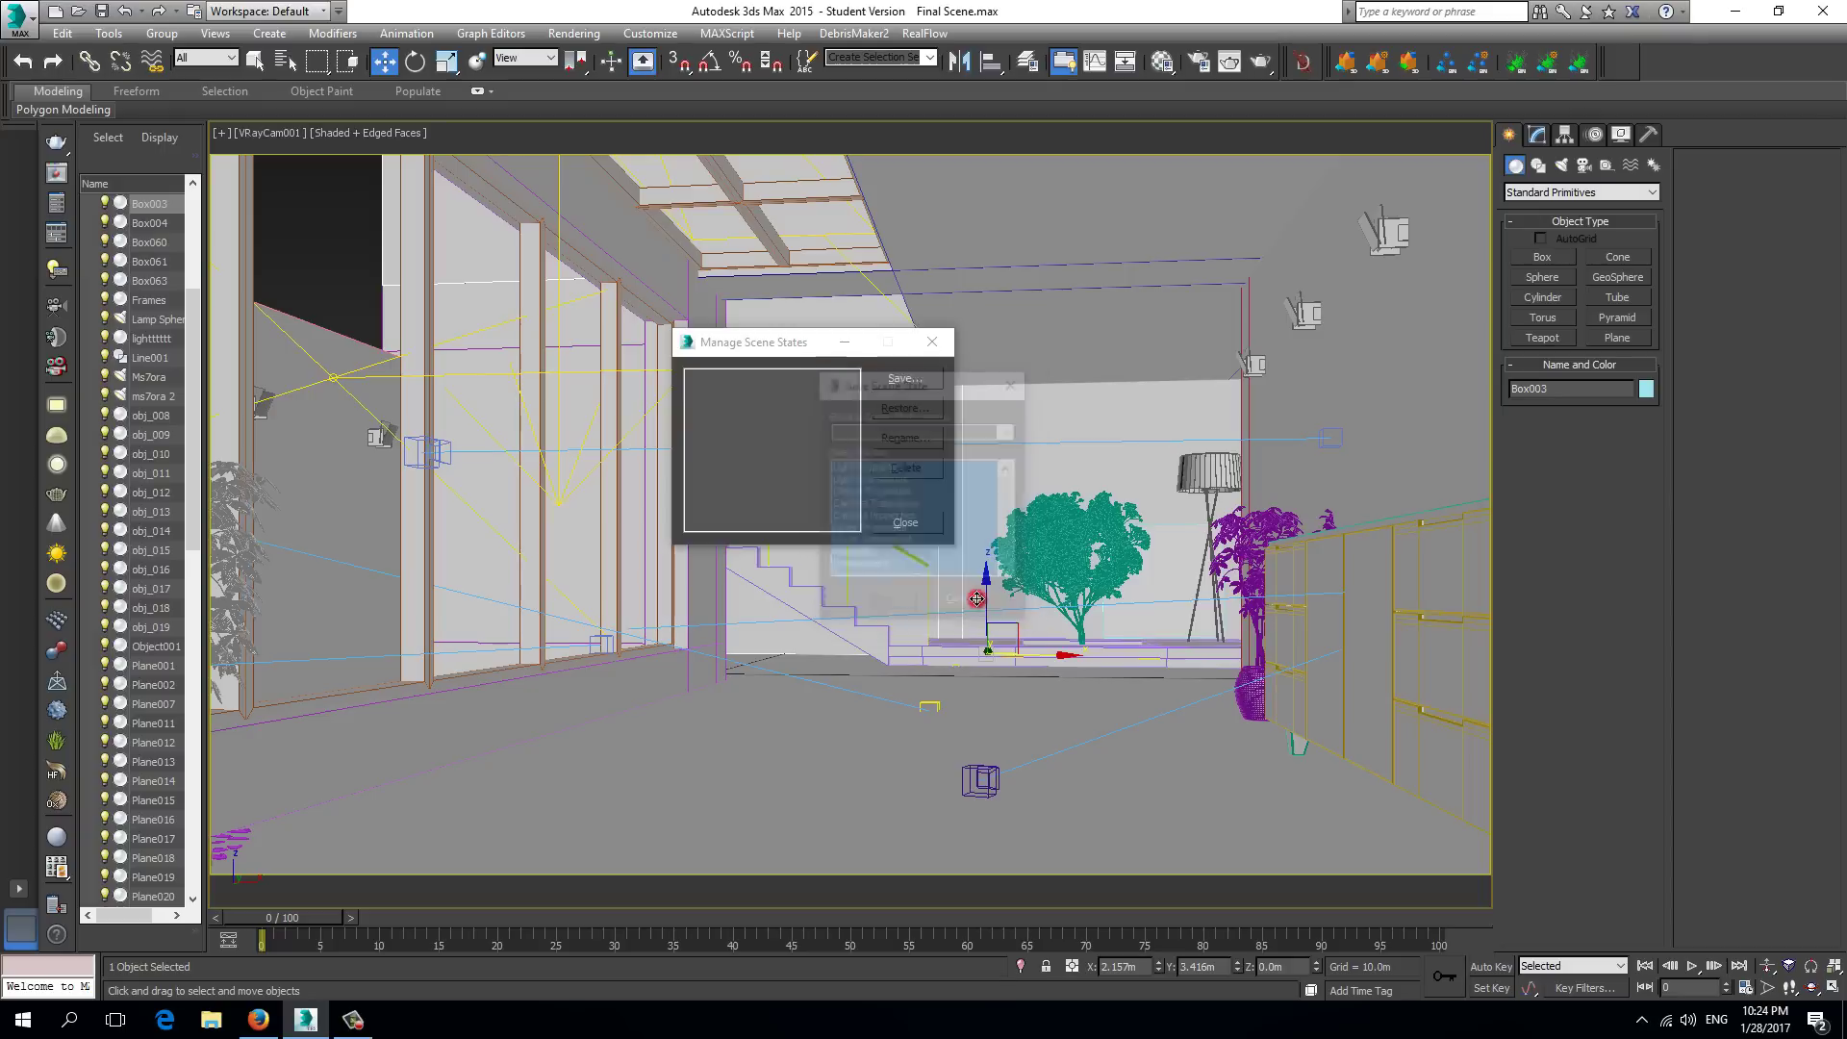
Check the environment map settings and the light list in the V-Ray Light Lister
key(8)
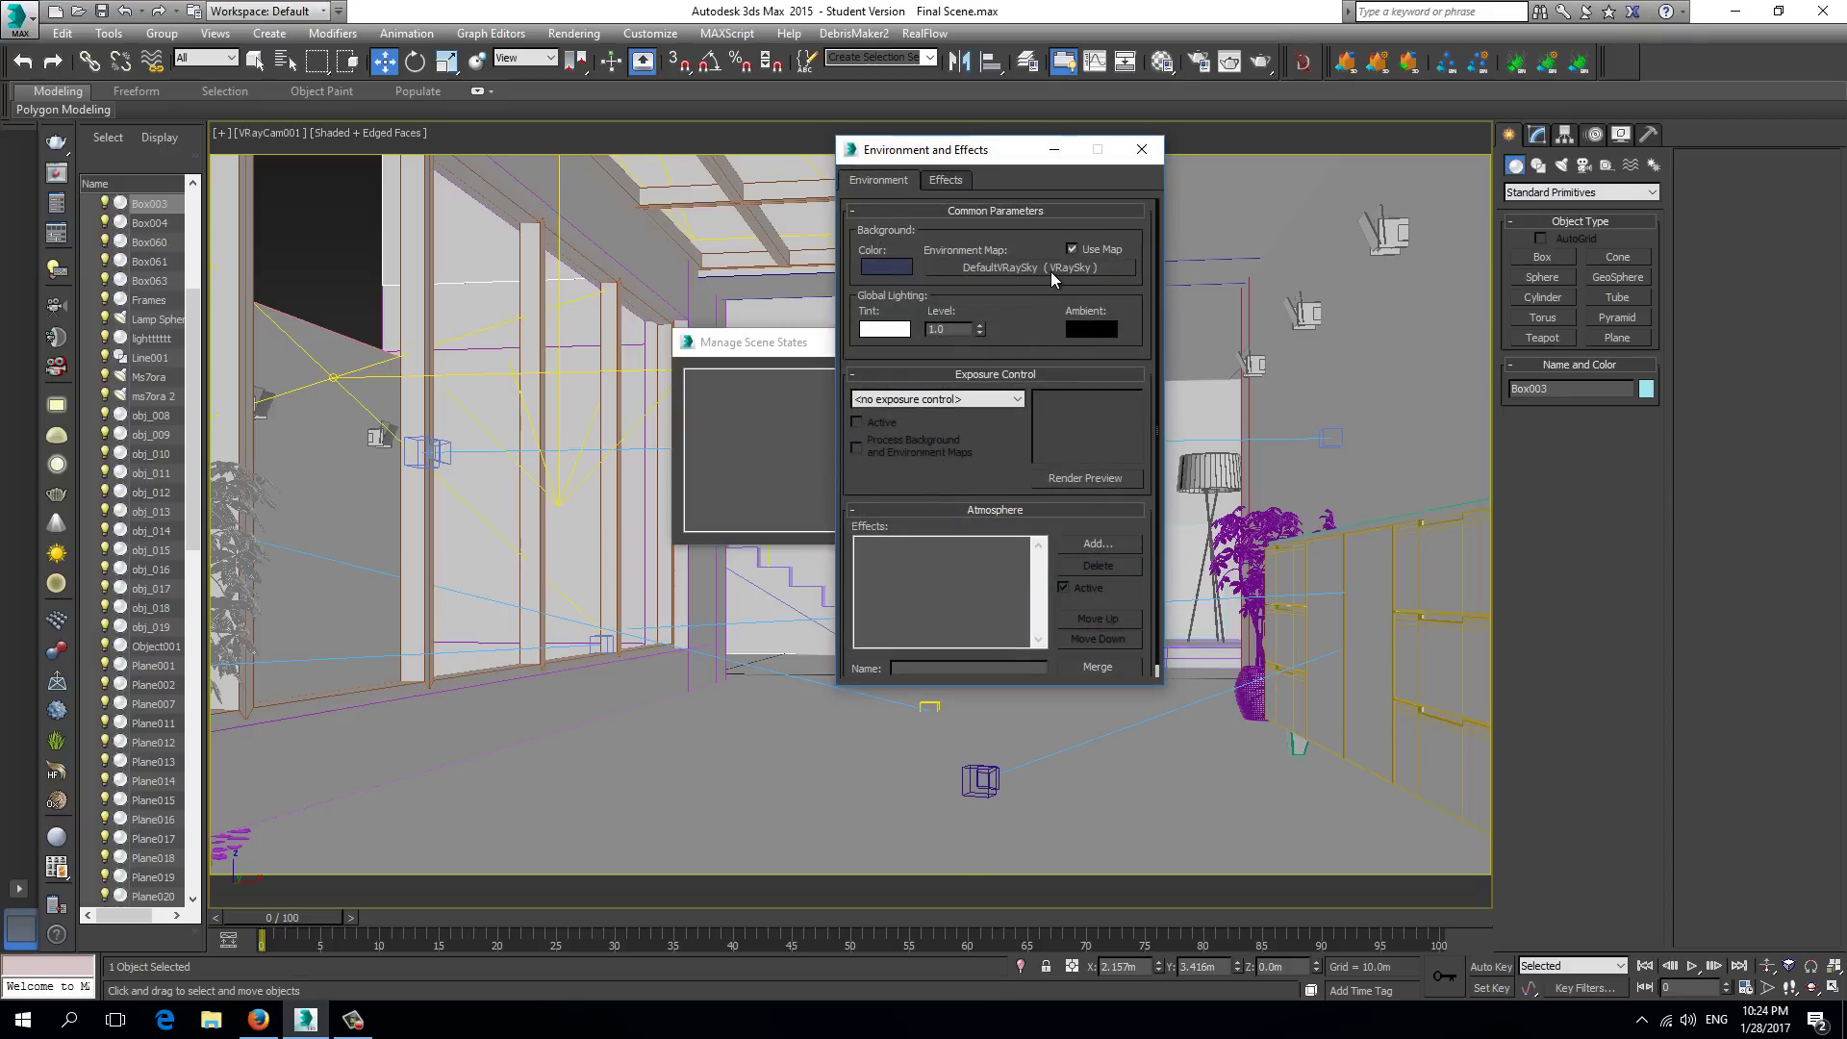
click(1141, 153)
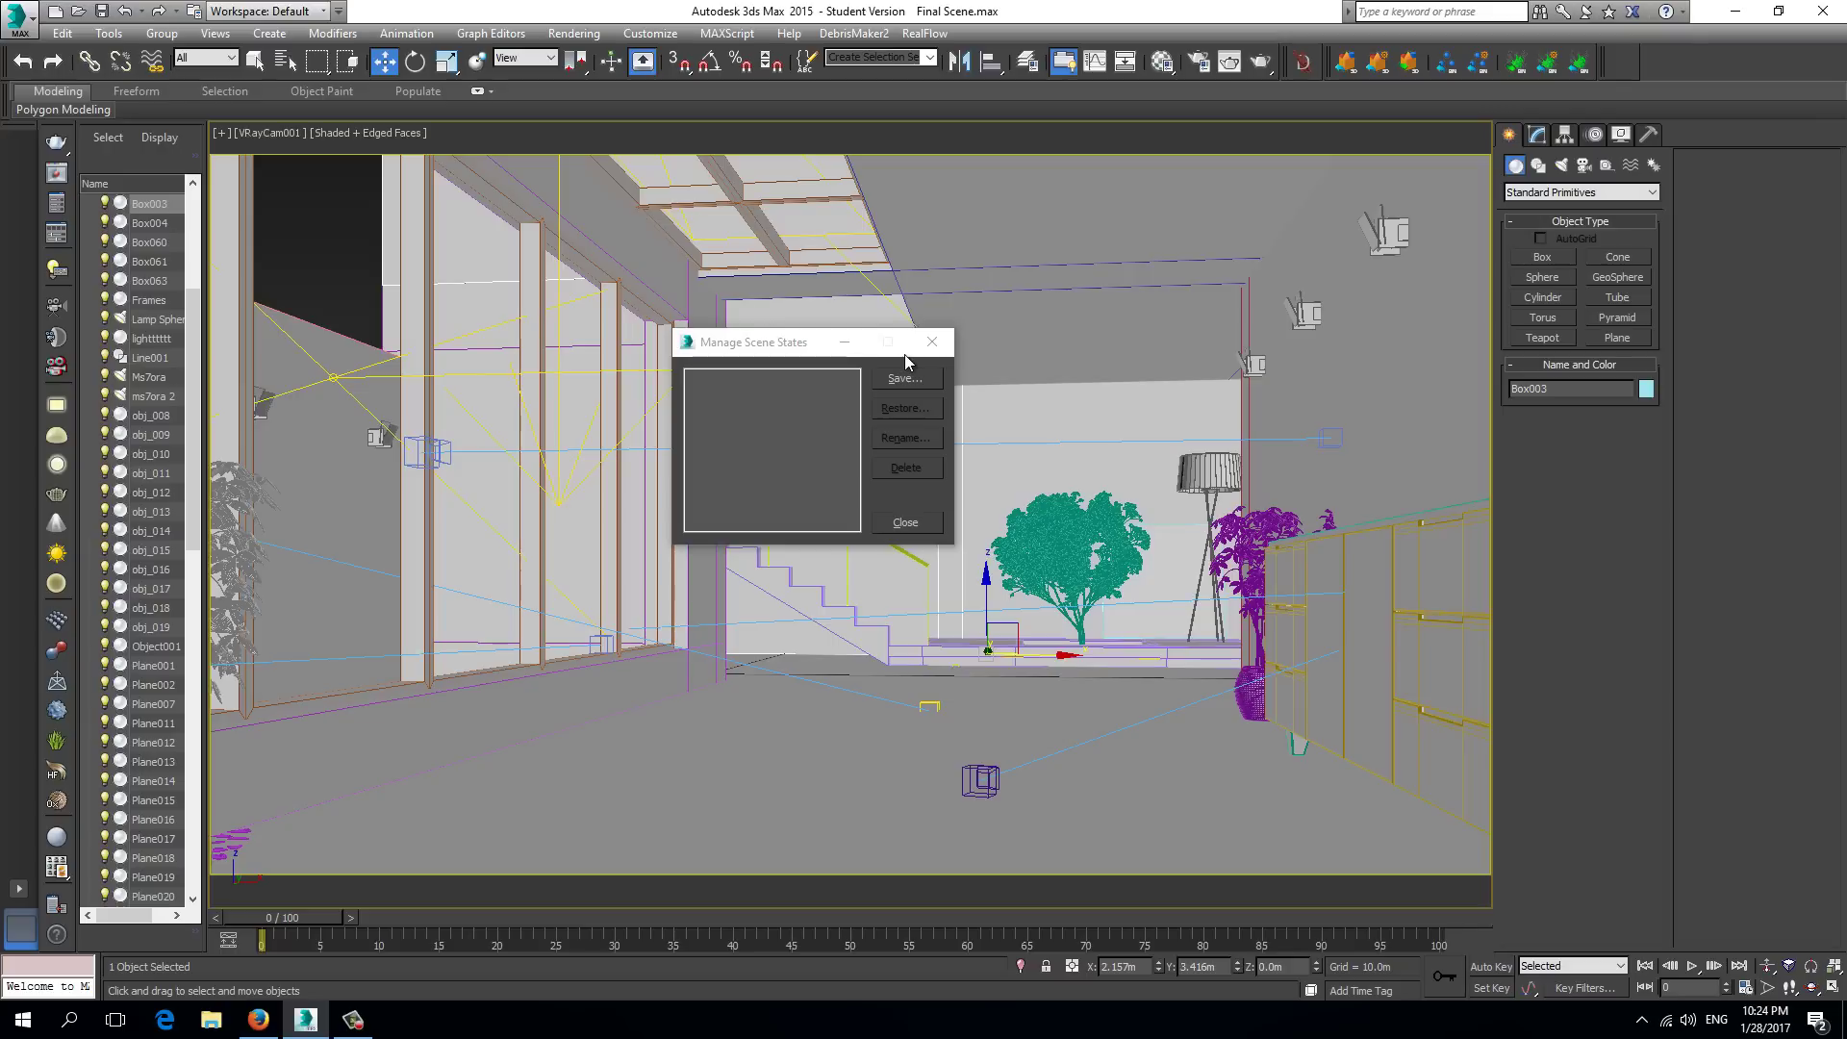
click(105, 34)
click(183, 344)
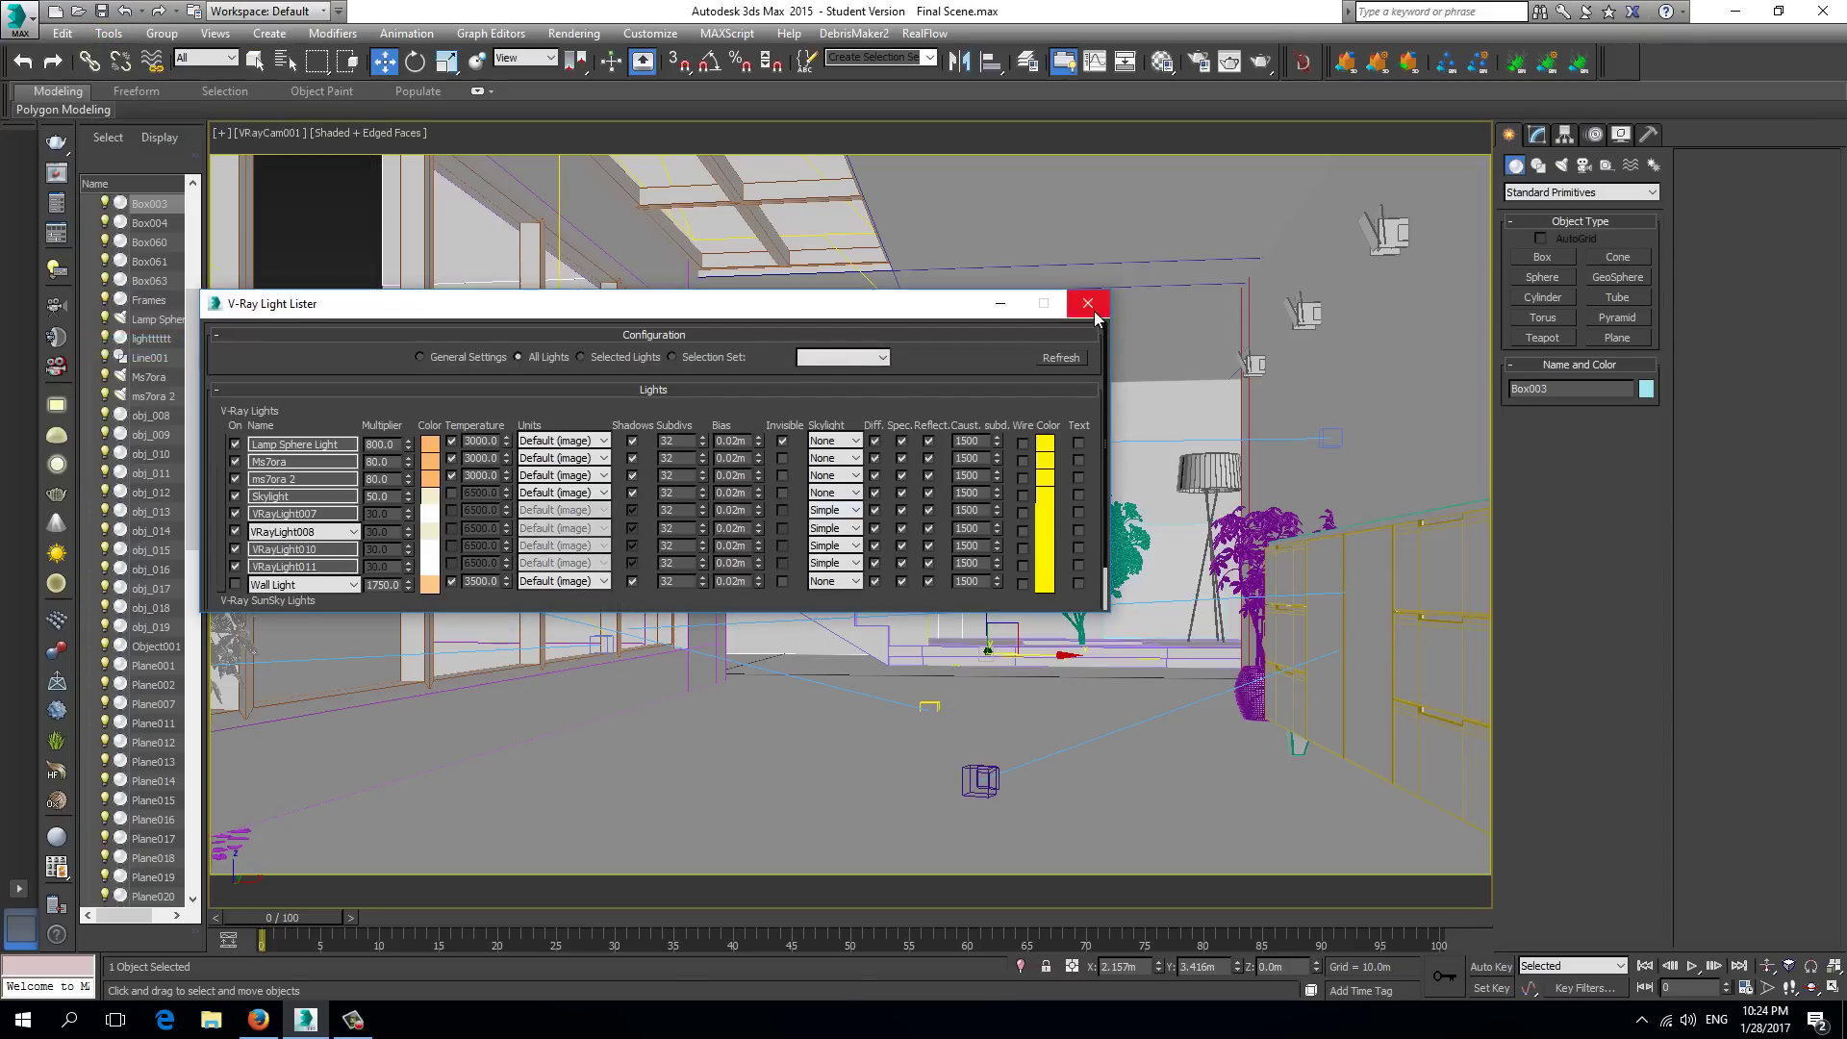
click(1088, 304)
Save the current setup as a scene state named "DayLight System" and close the scene state manager
click(917, 387)
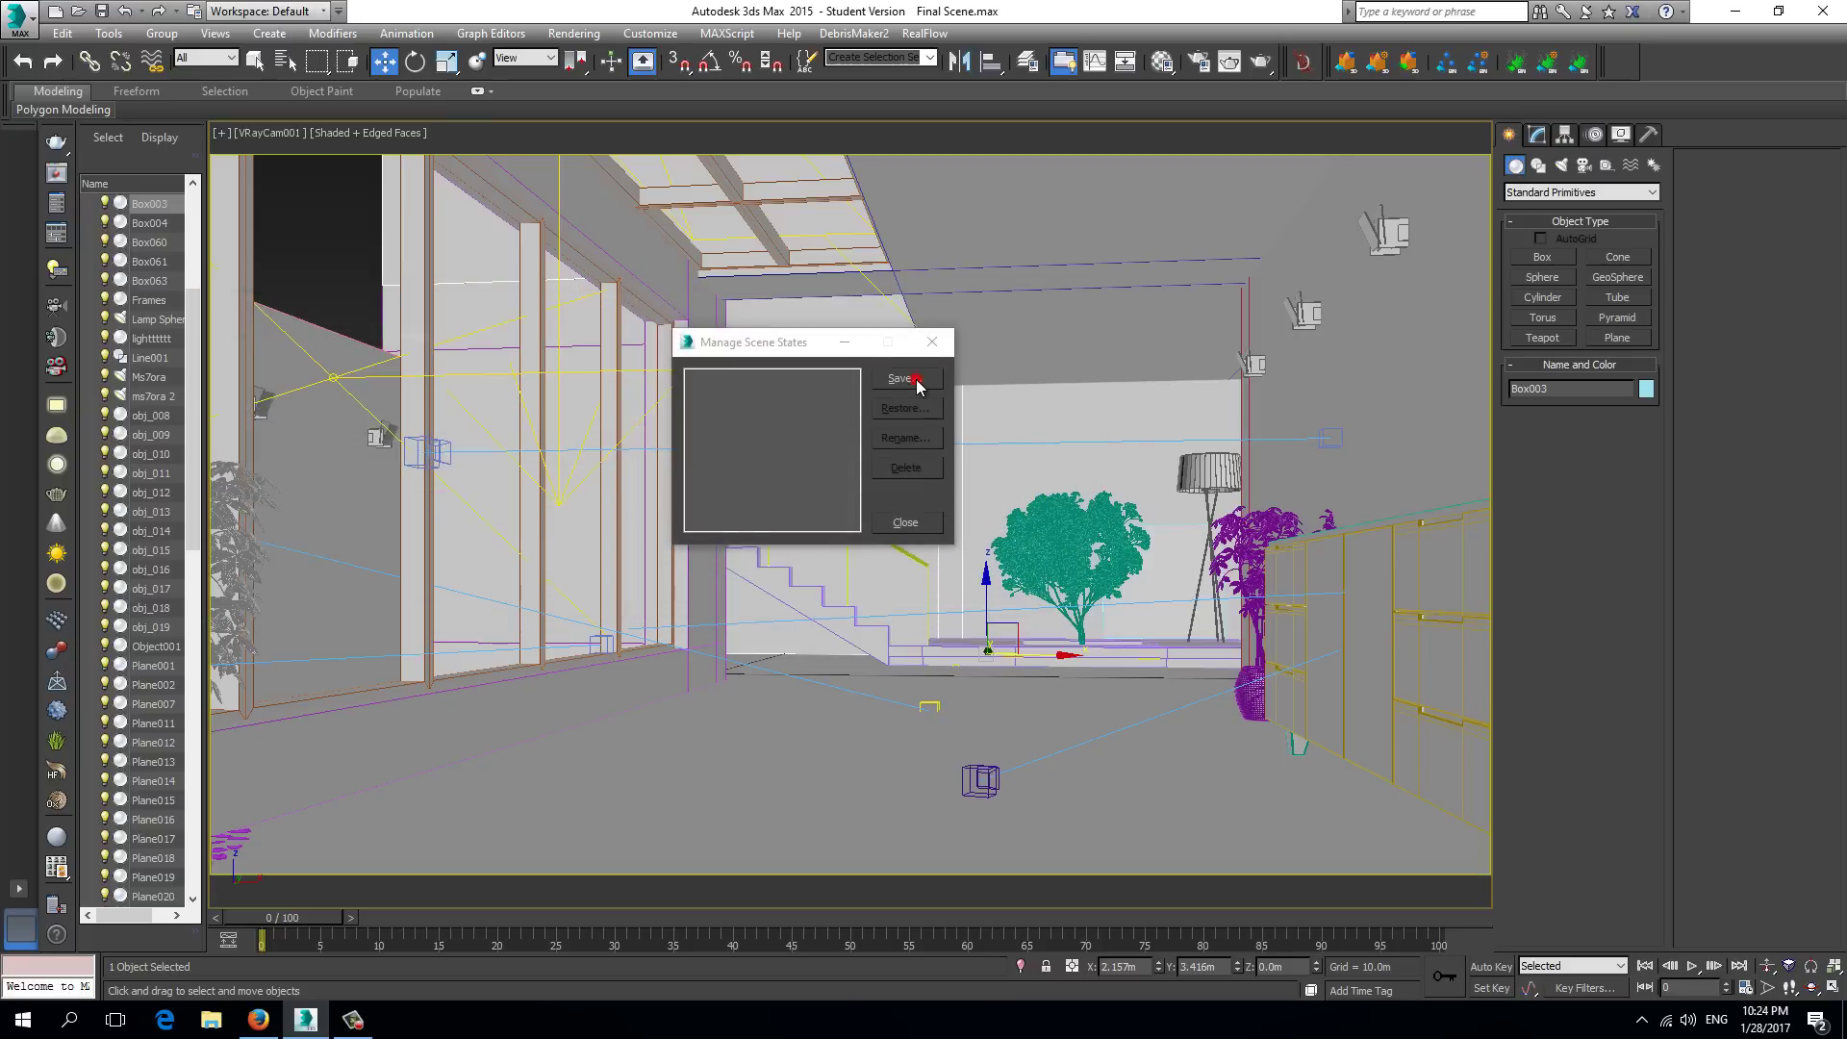
click(866, 554)
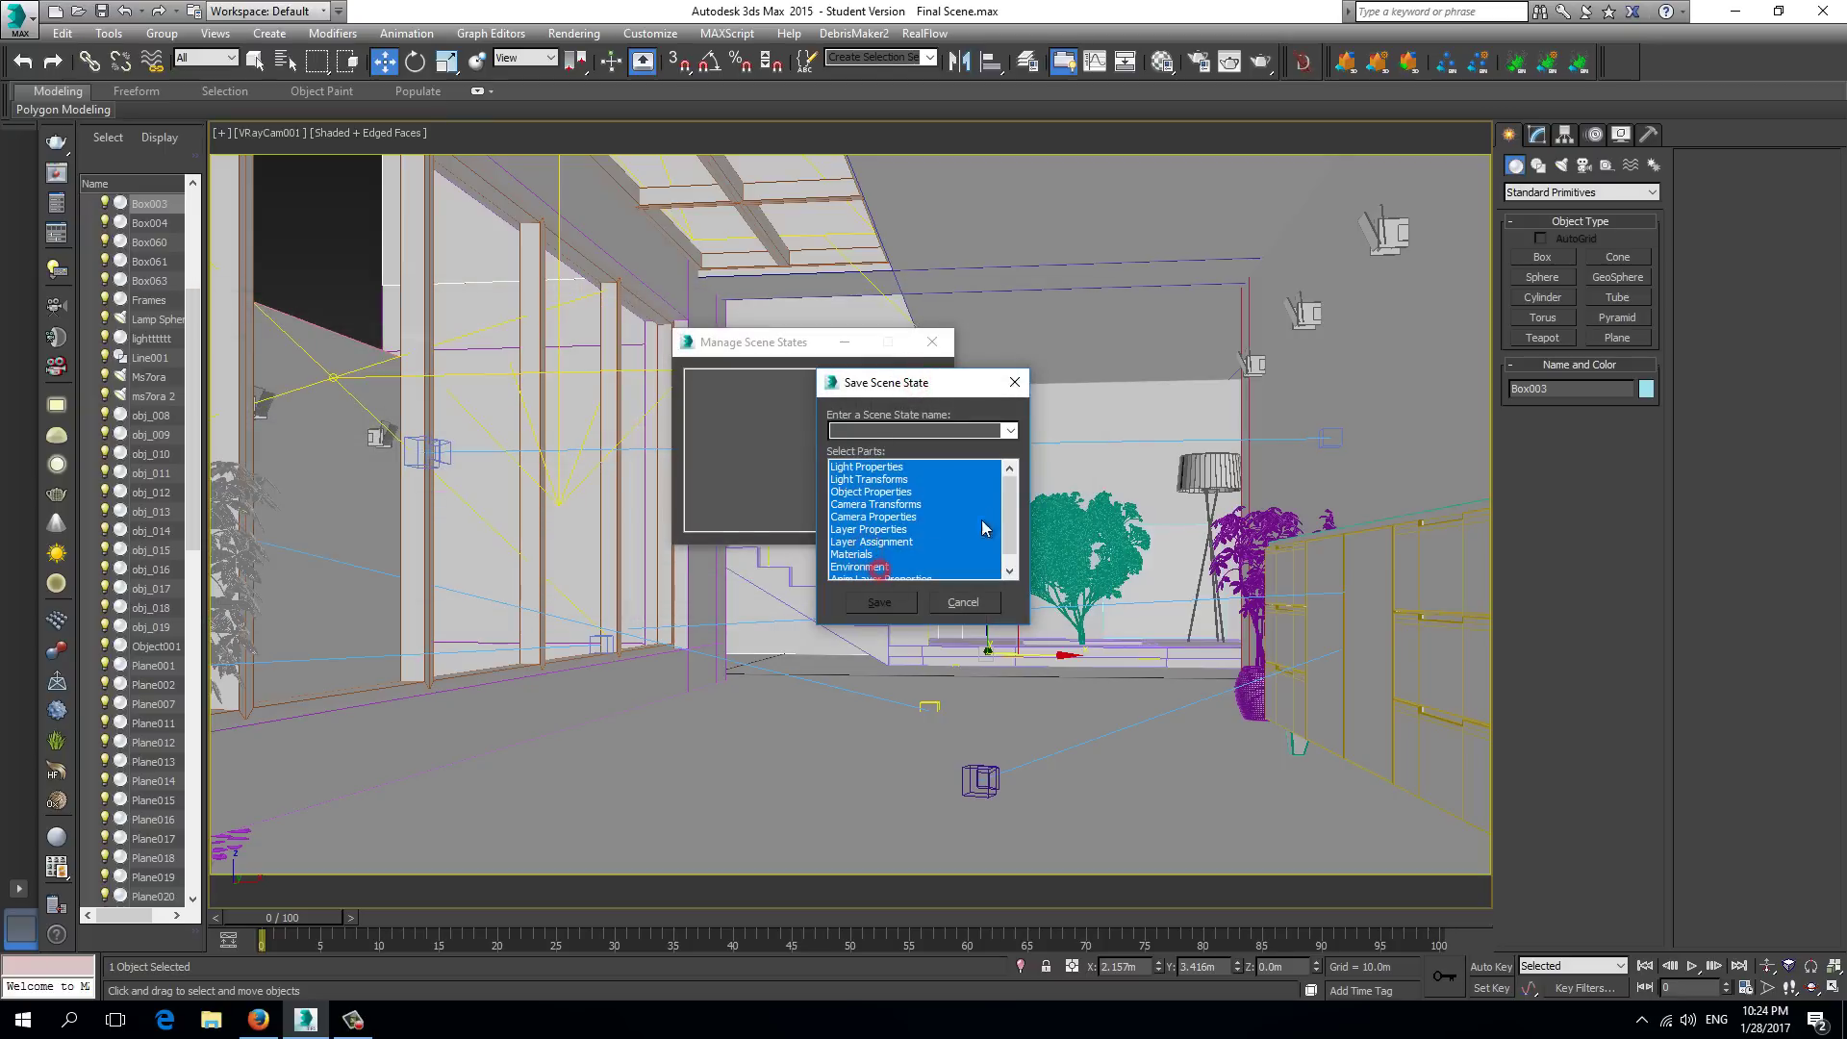
click(861, 567)
click(919, 427)
text(Day)
click(853, 430)
click(900, 604)
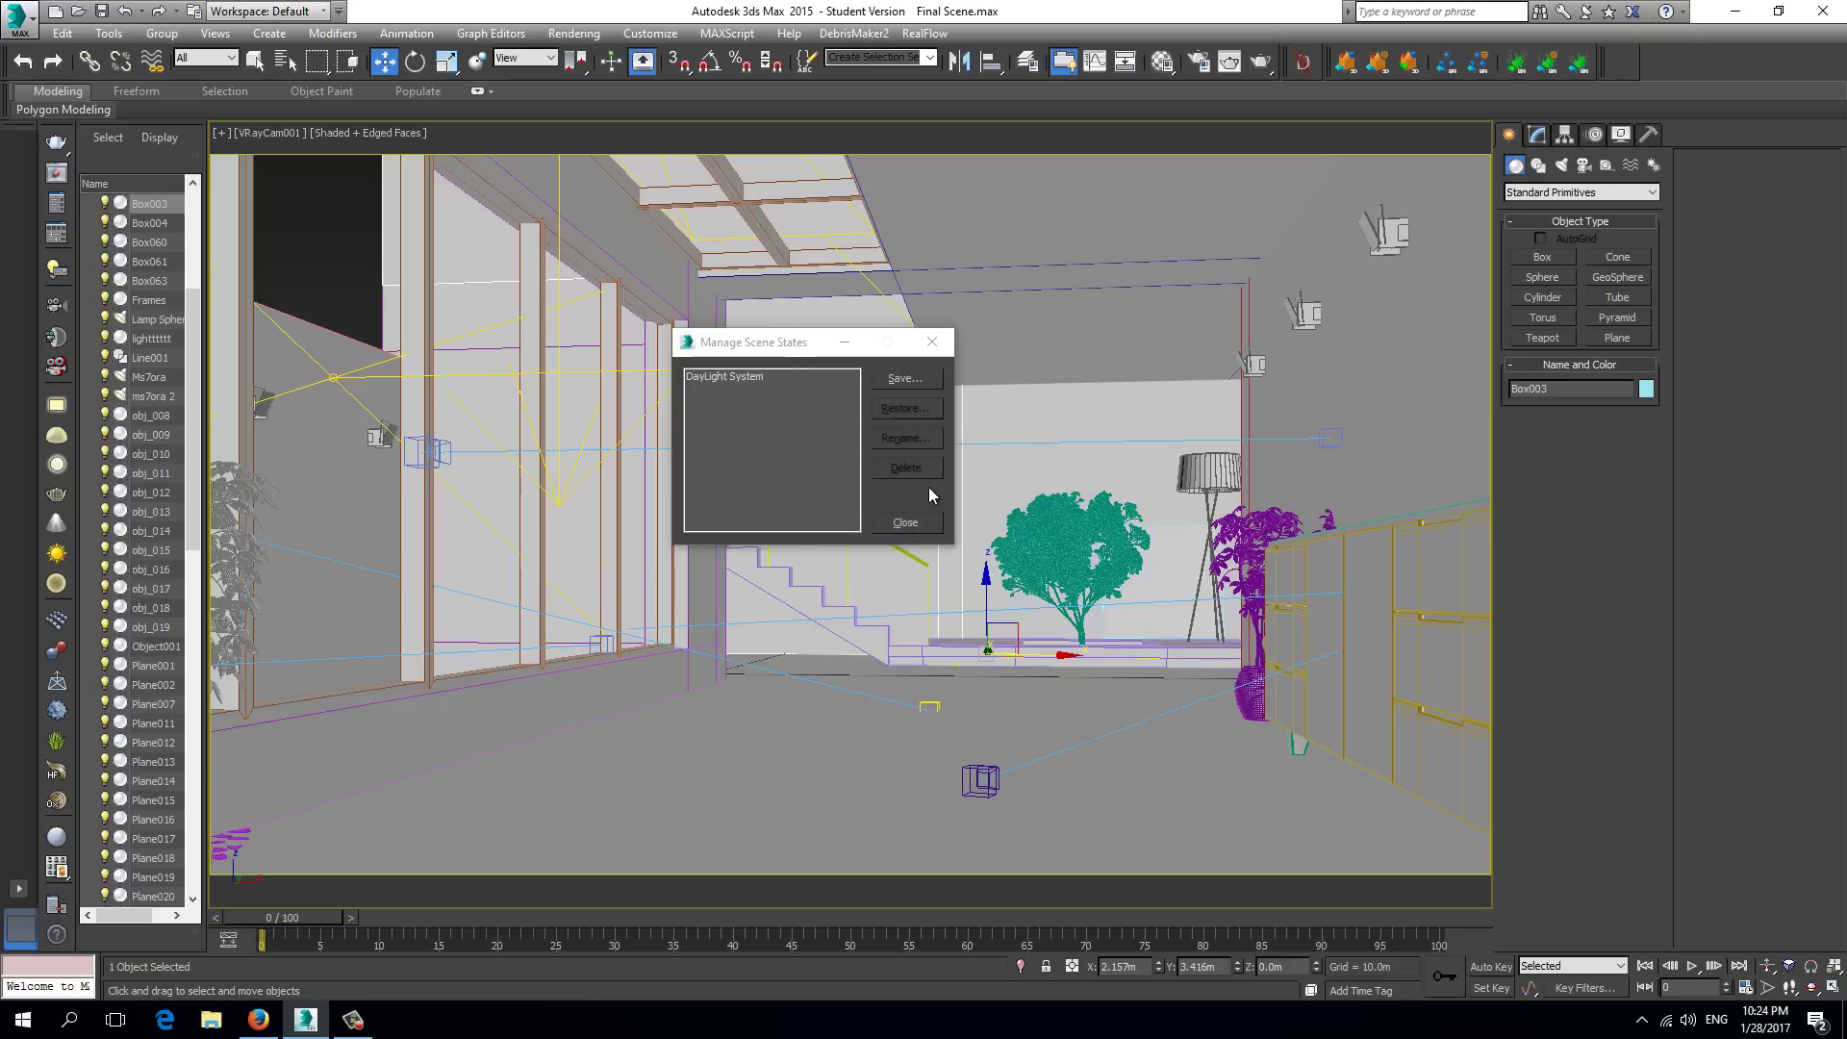
click(932, 342)
Switch to the VRayCam005 view and move the potted plant closer to the cabinet, to about Y -3.775 m
key(c)
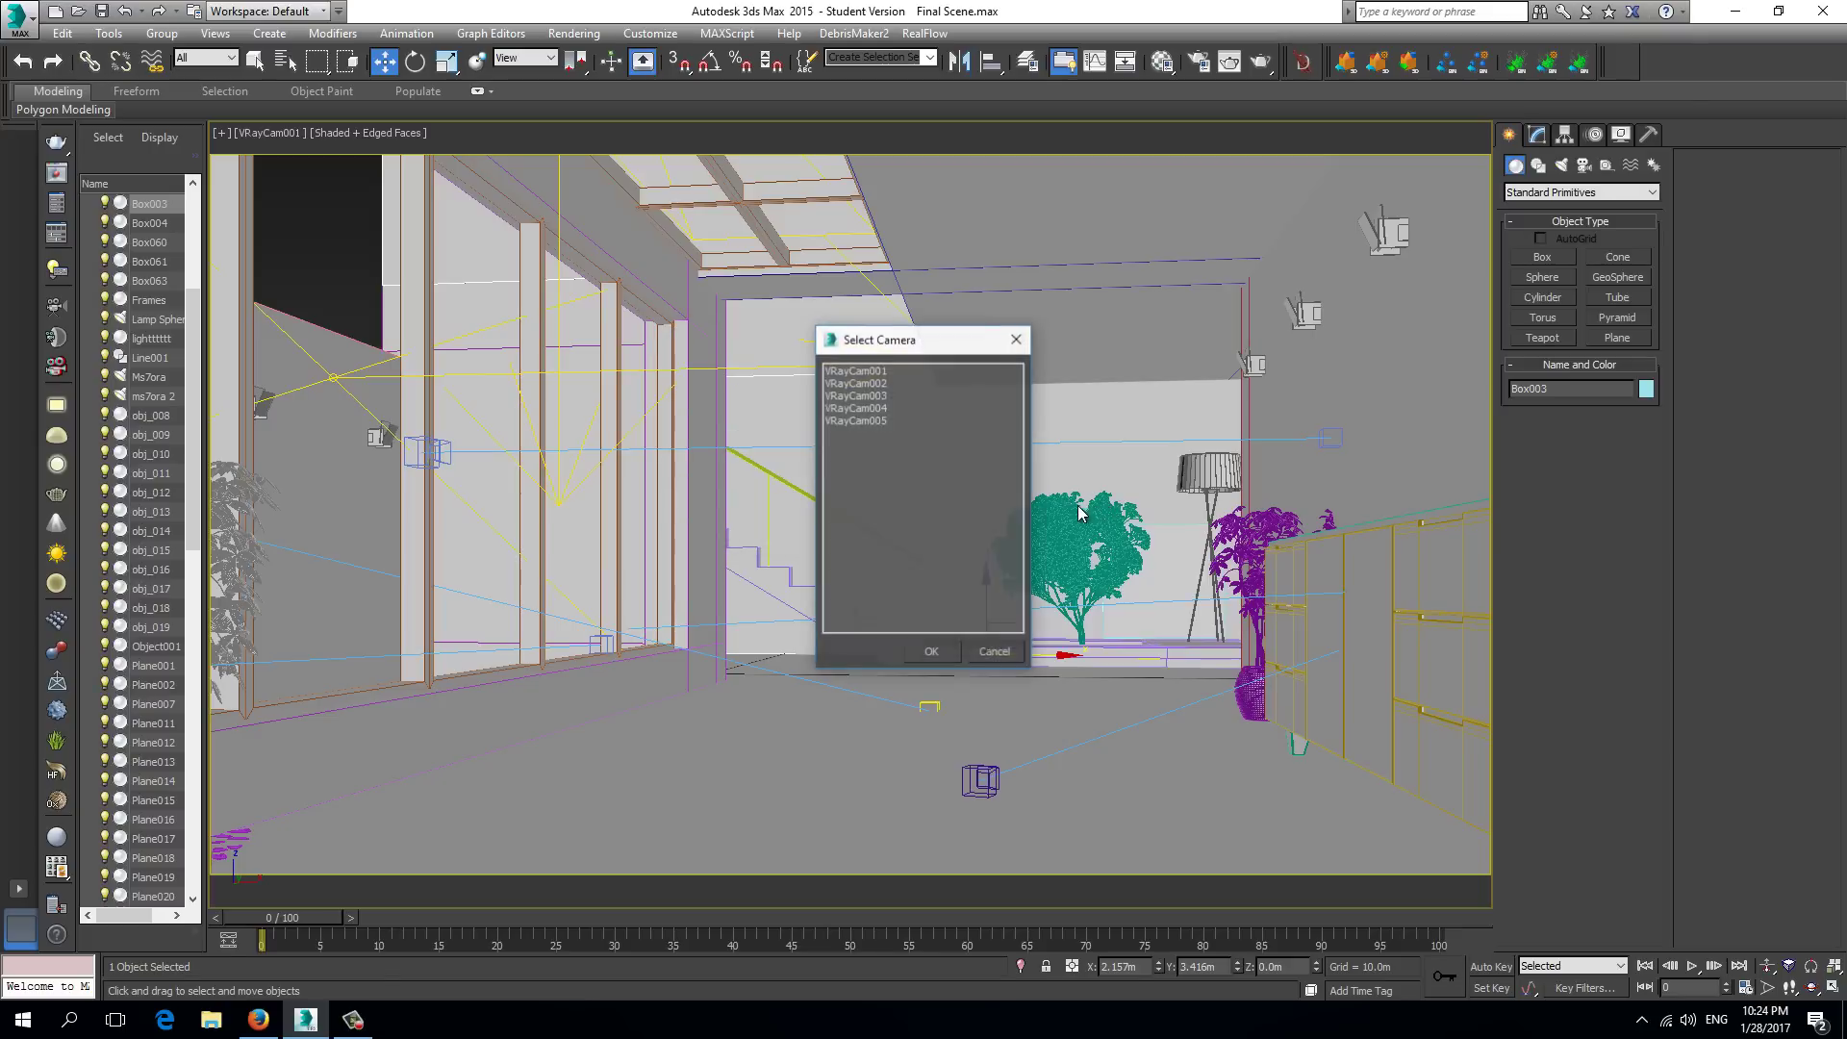
double_click(857, 420)
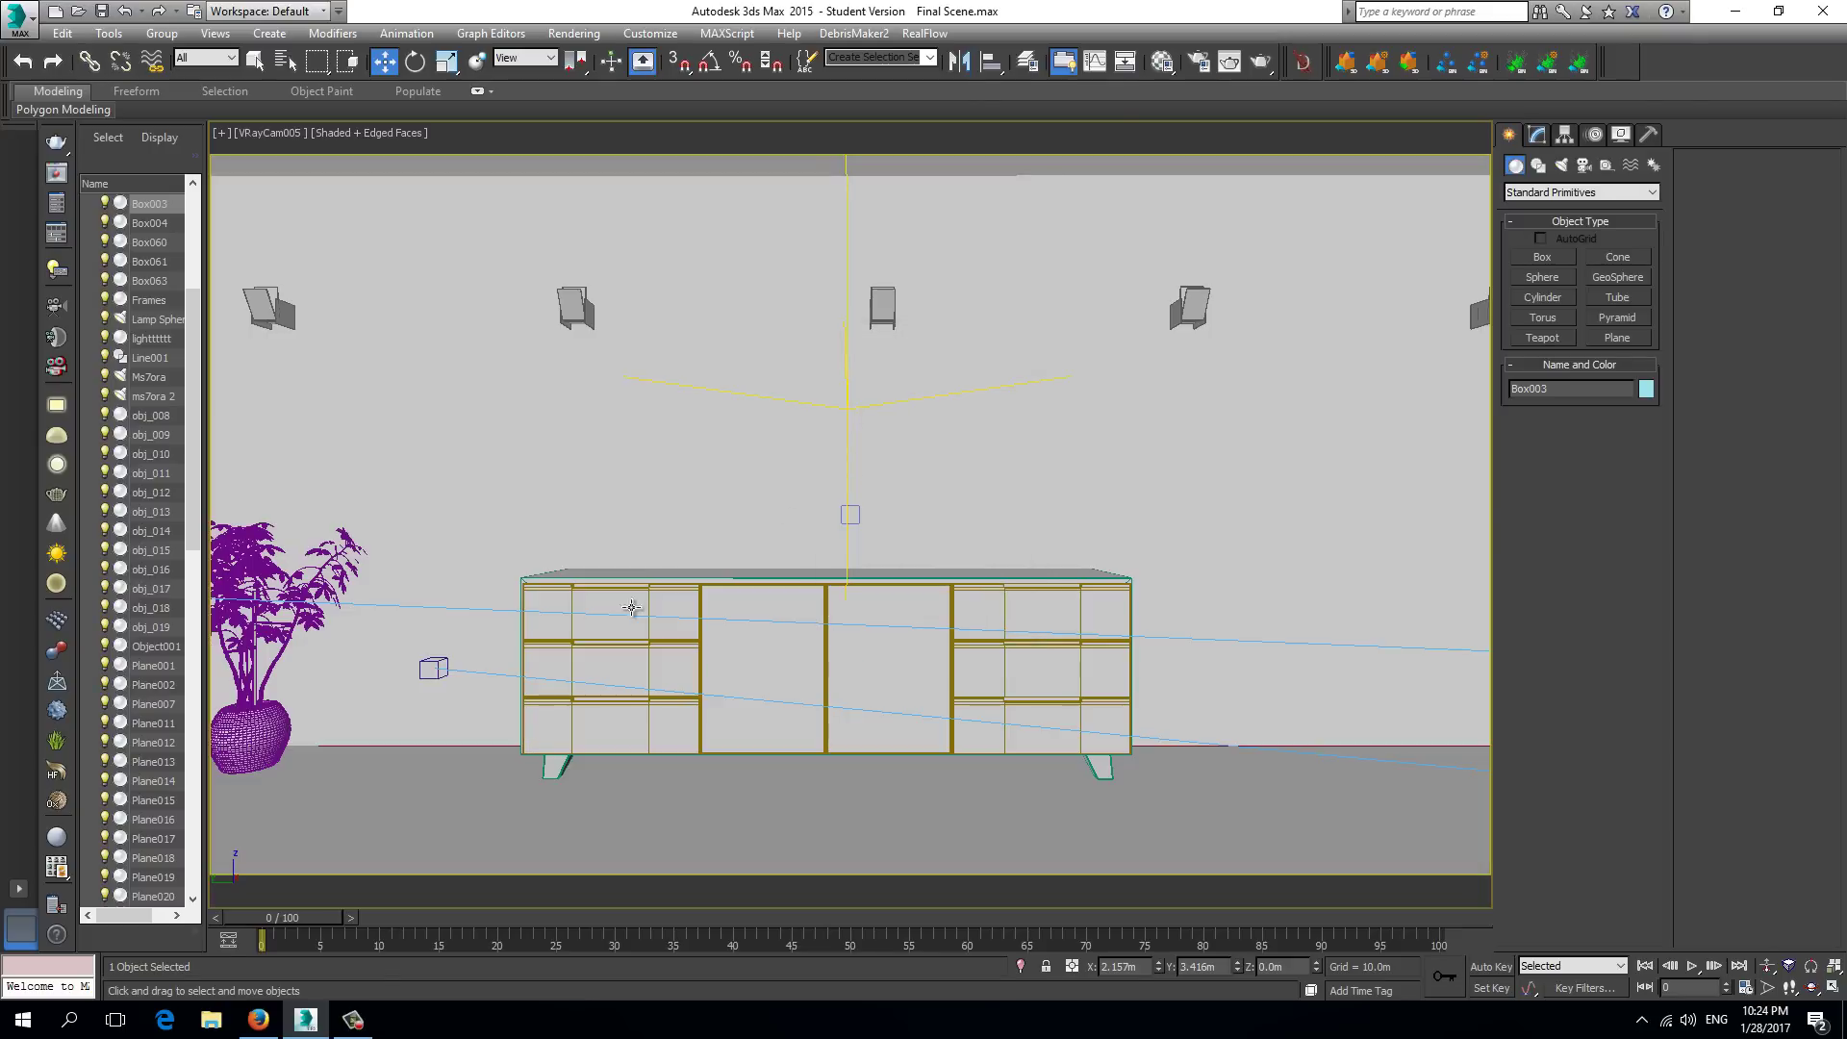
click(250, 744)
drag(250, 743, 357, 739)
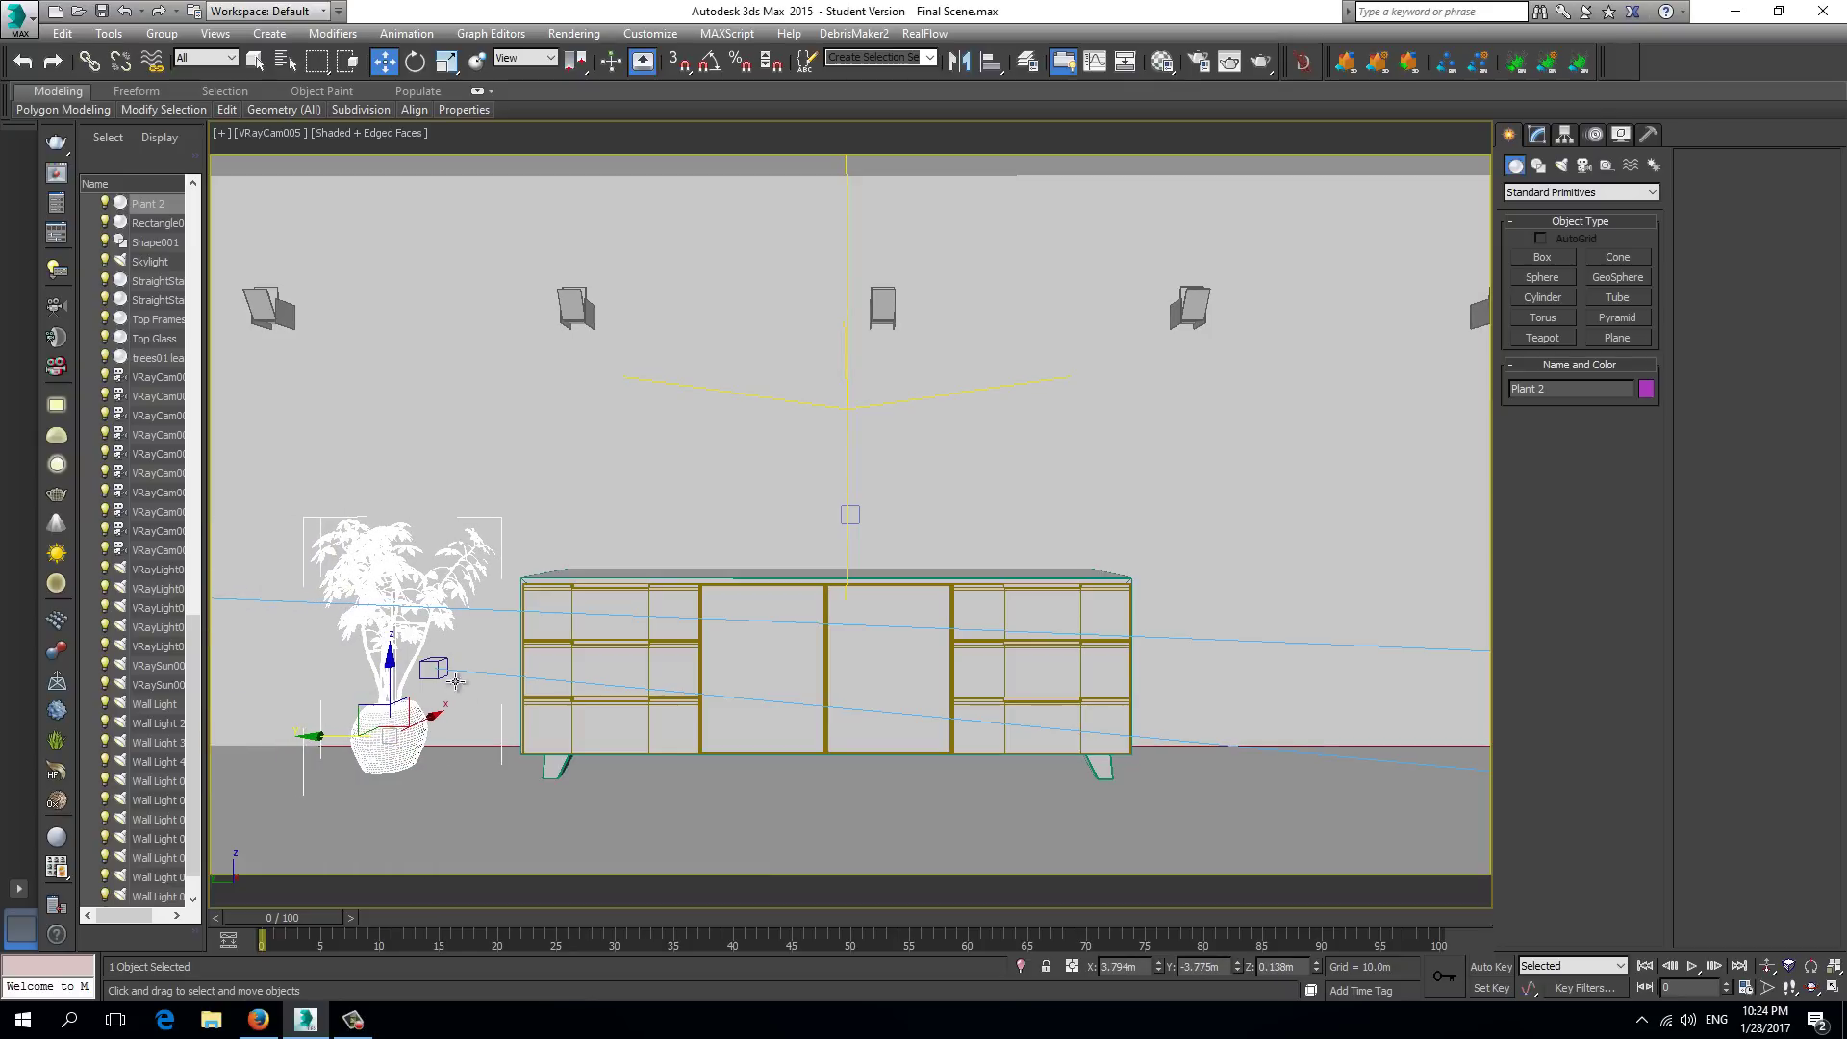
Scale the potted plant uniformly to about 54% and lower it to about Z 0.069 m
key(r)
drag(393, 719, 391, 805)
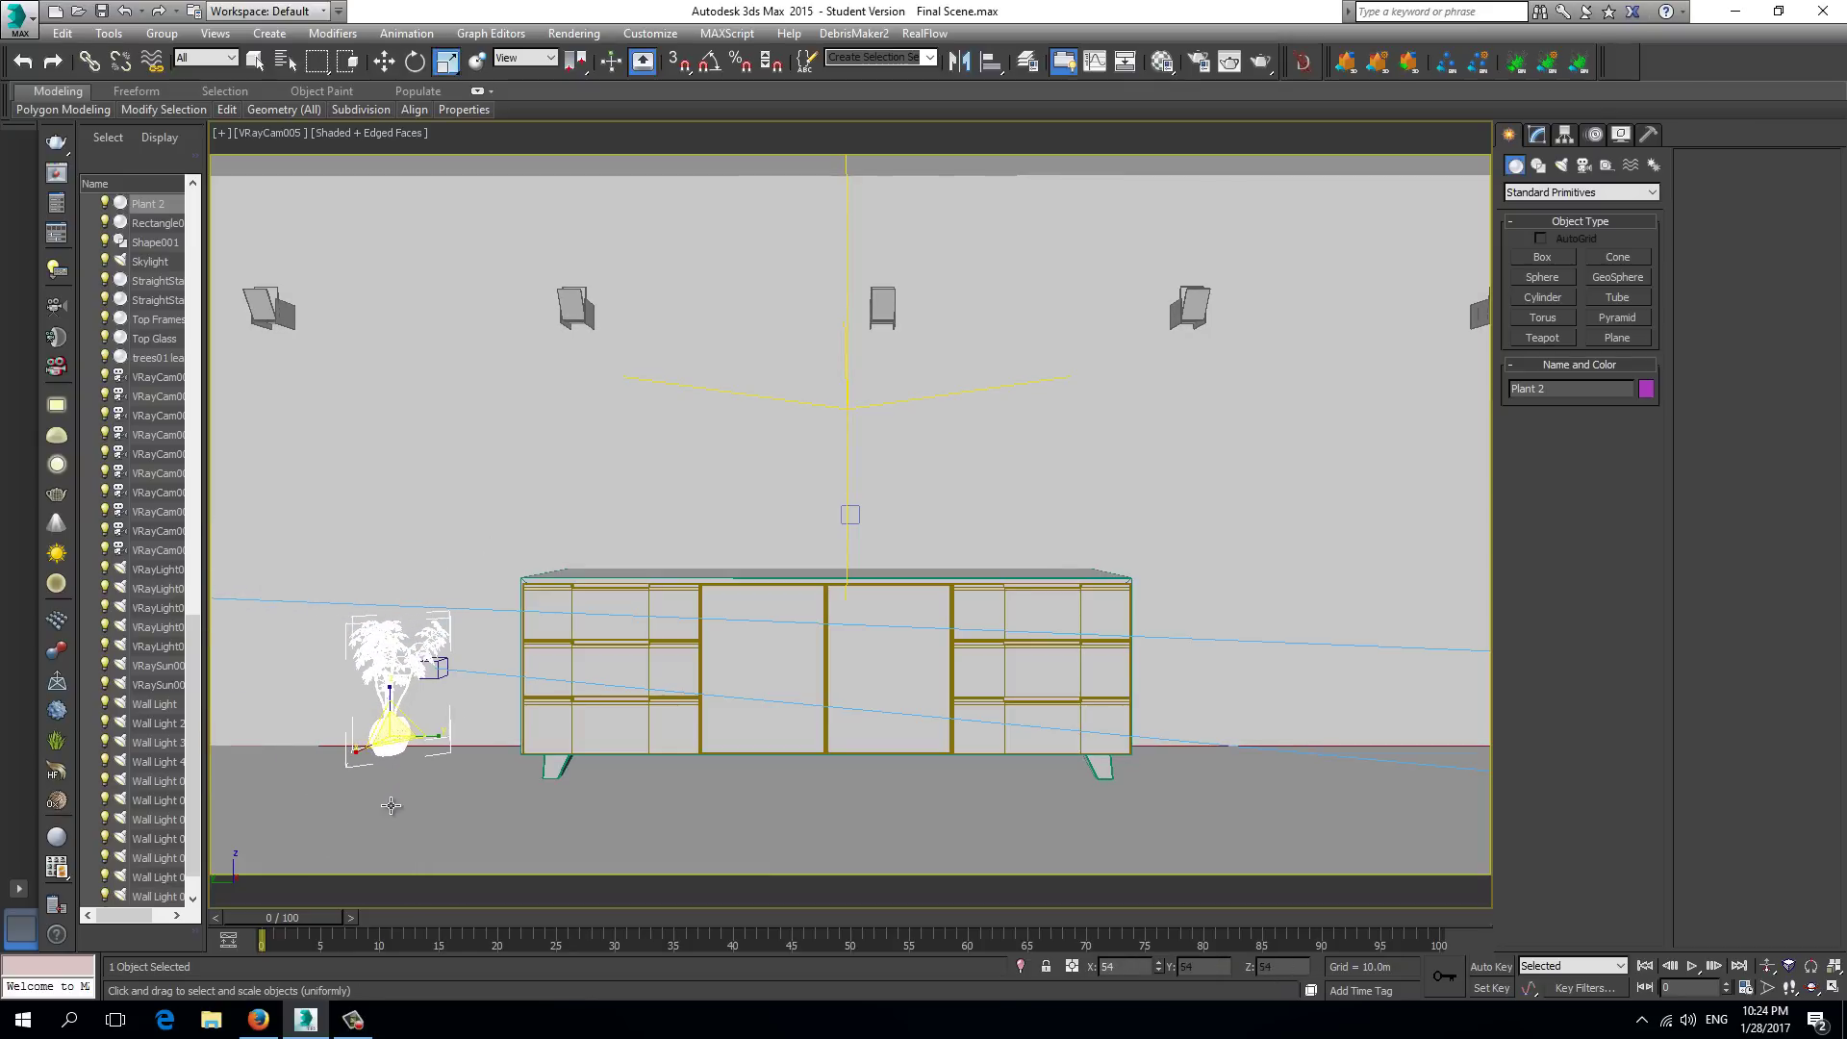
key(w)
drag(395, 701, 407, 706)
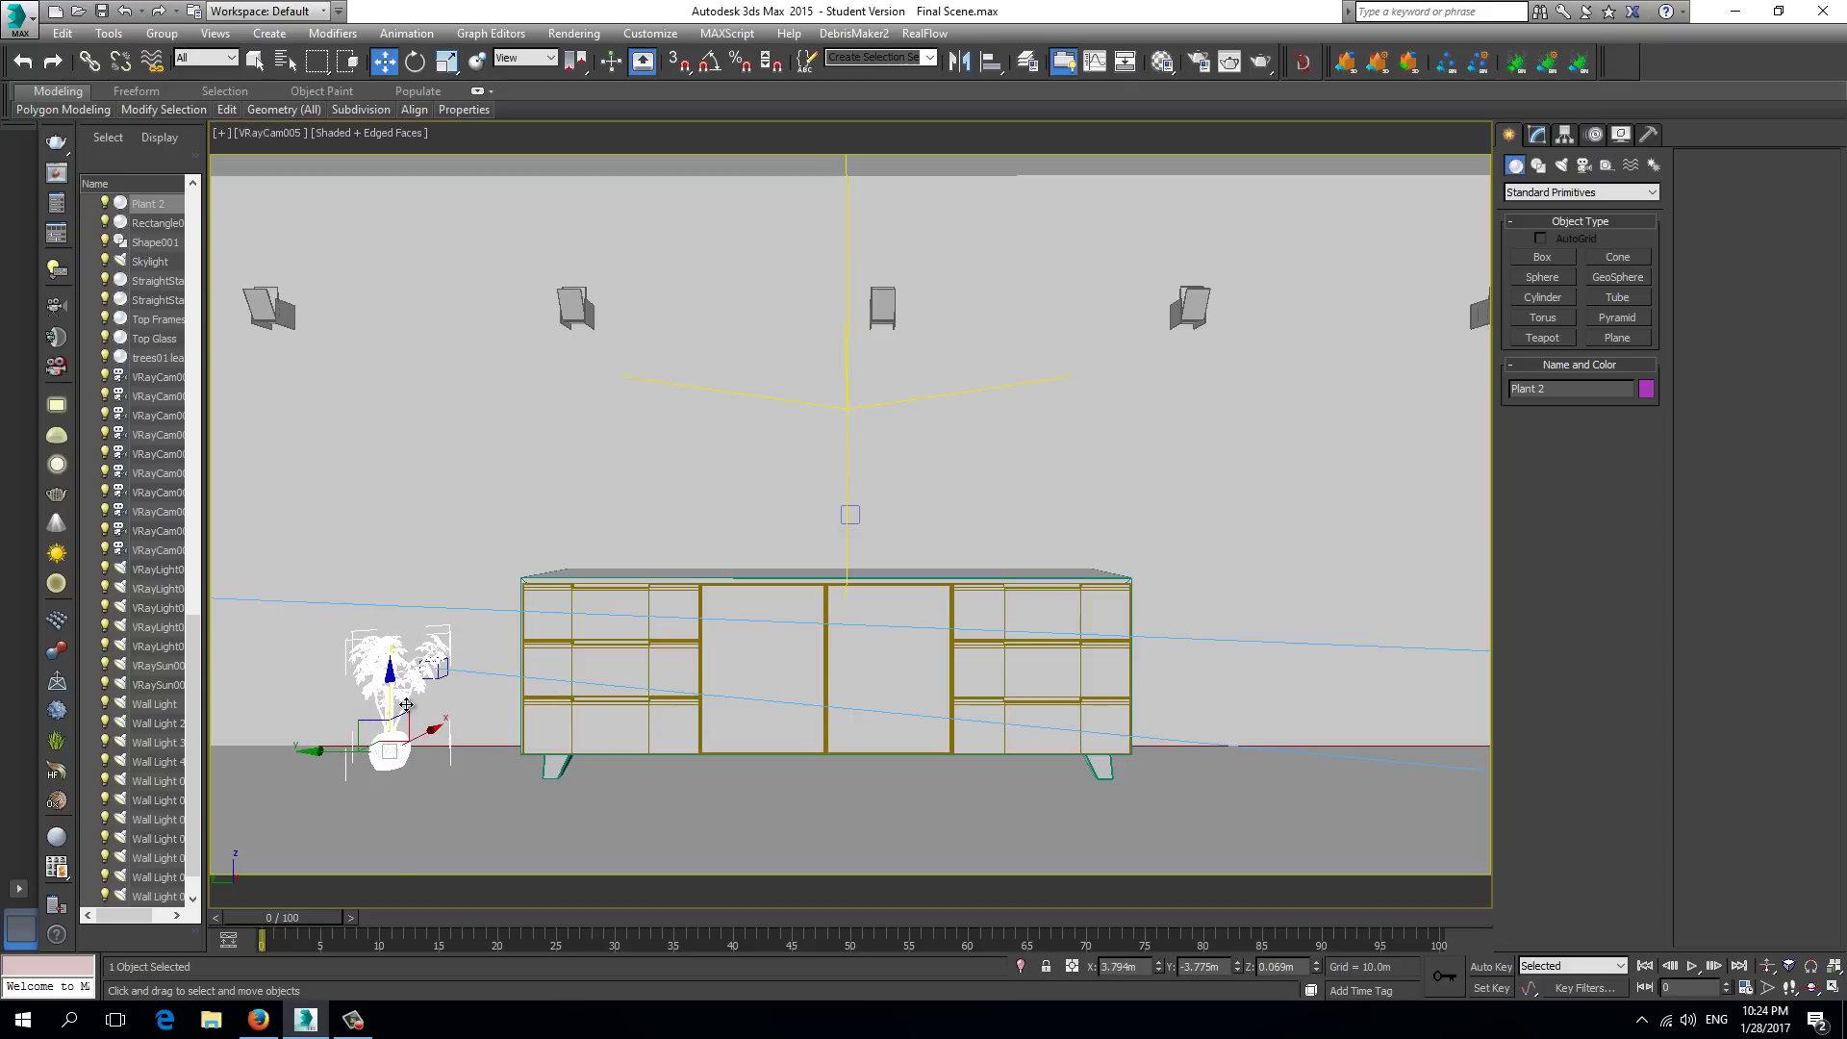
Turn off every active V-Ray light and VRaySun001 in the V-Ray Light Lister
click(100, 34)
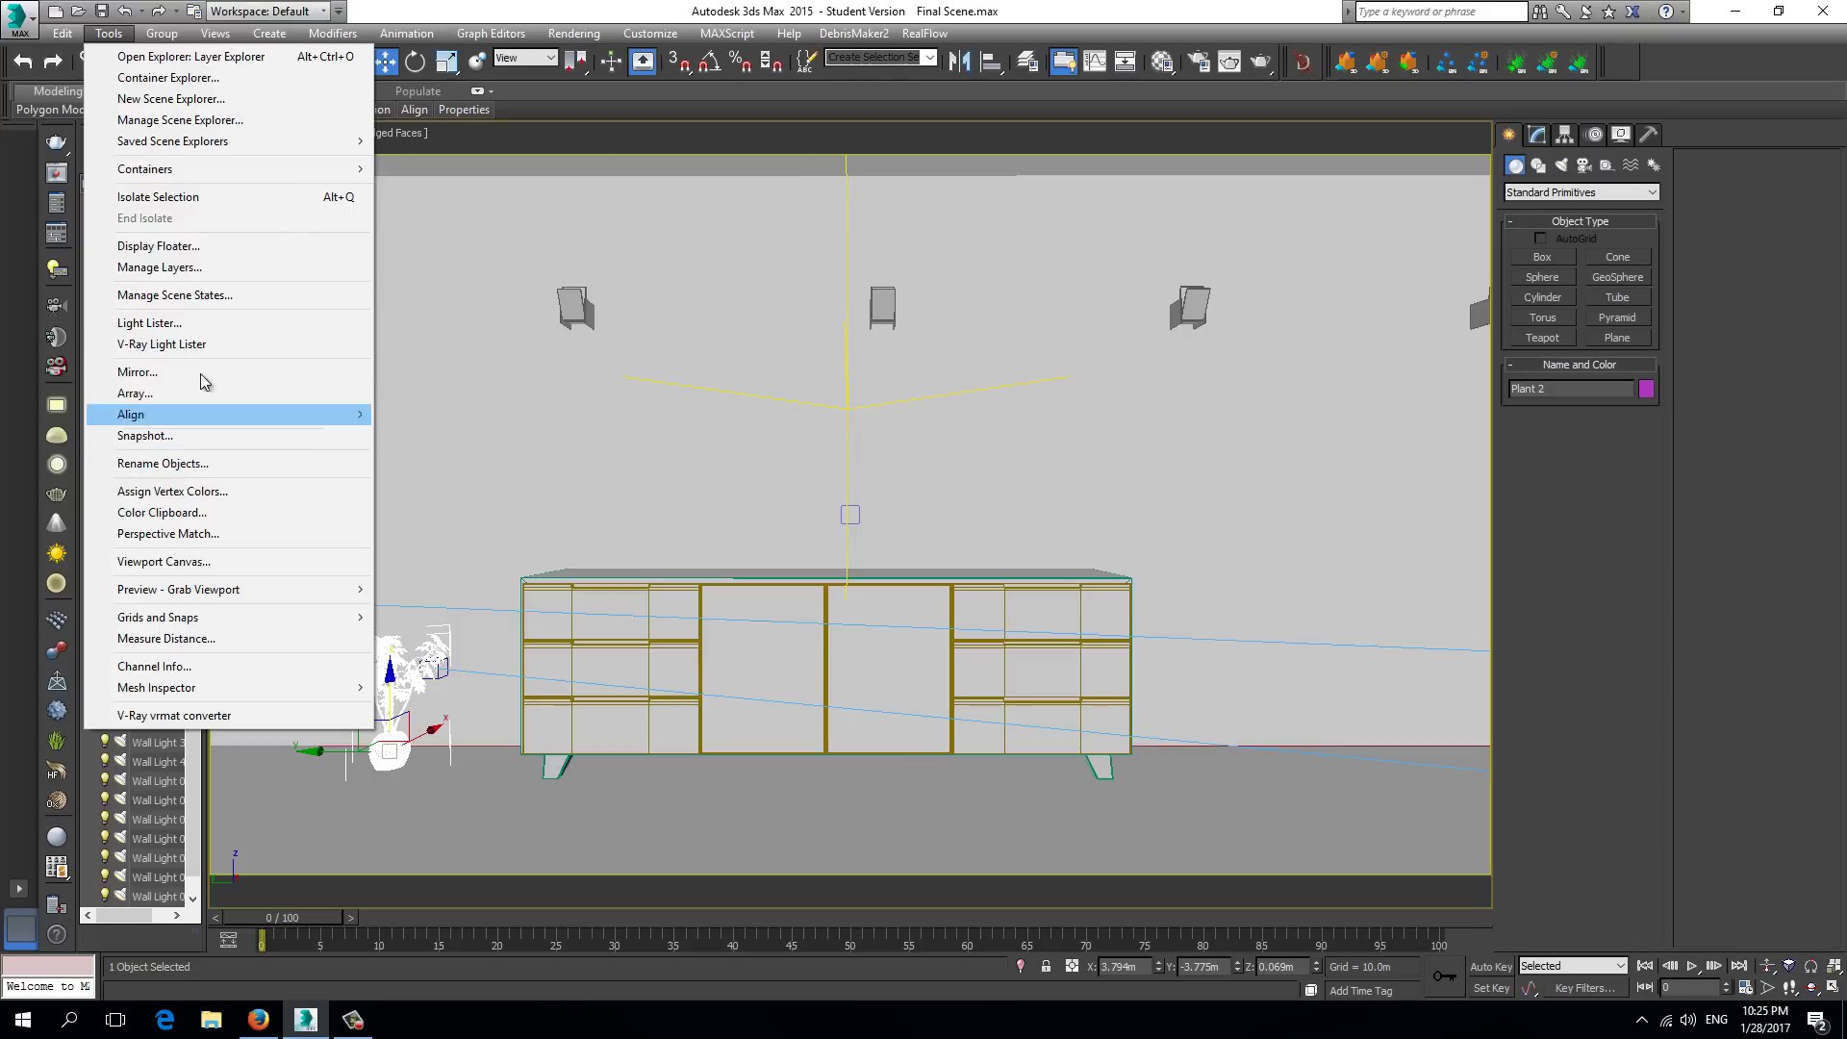
click(202, 344)
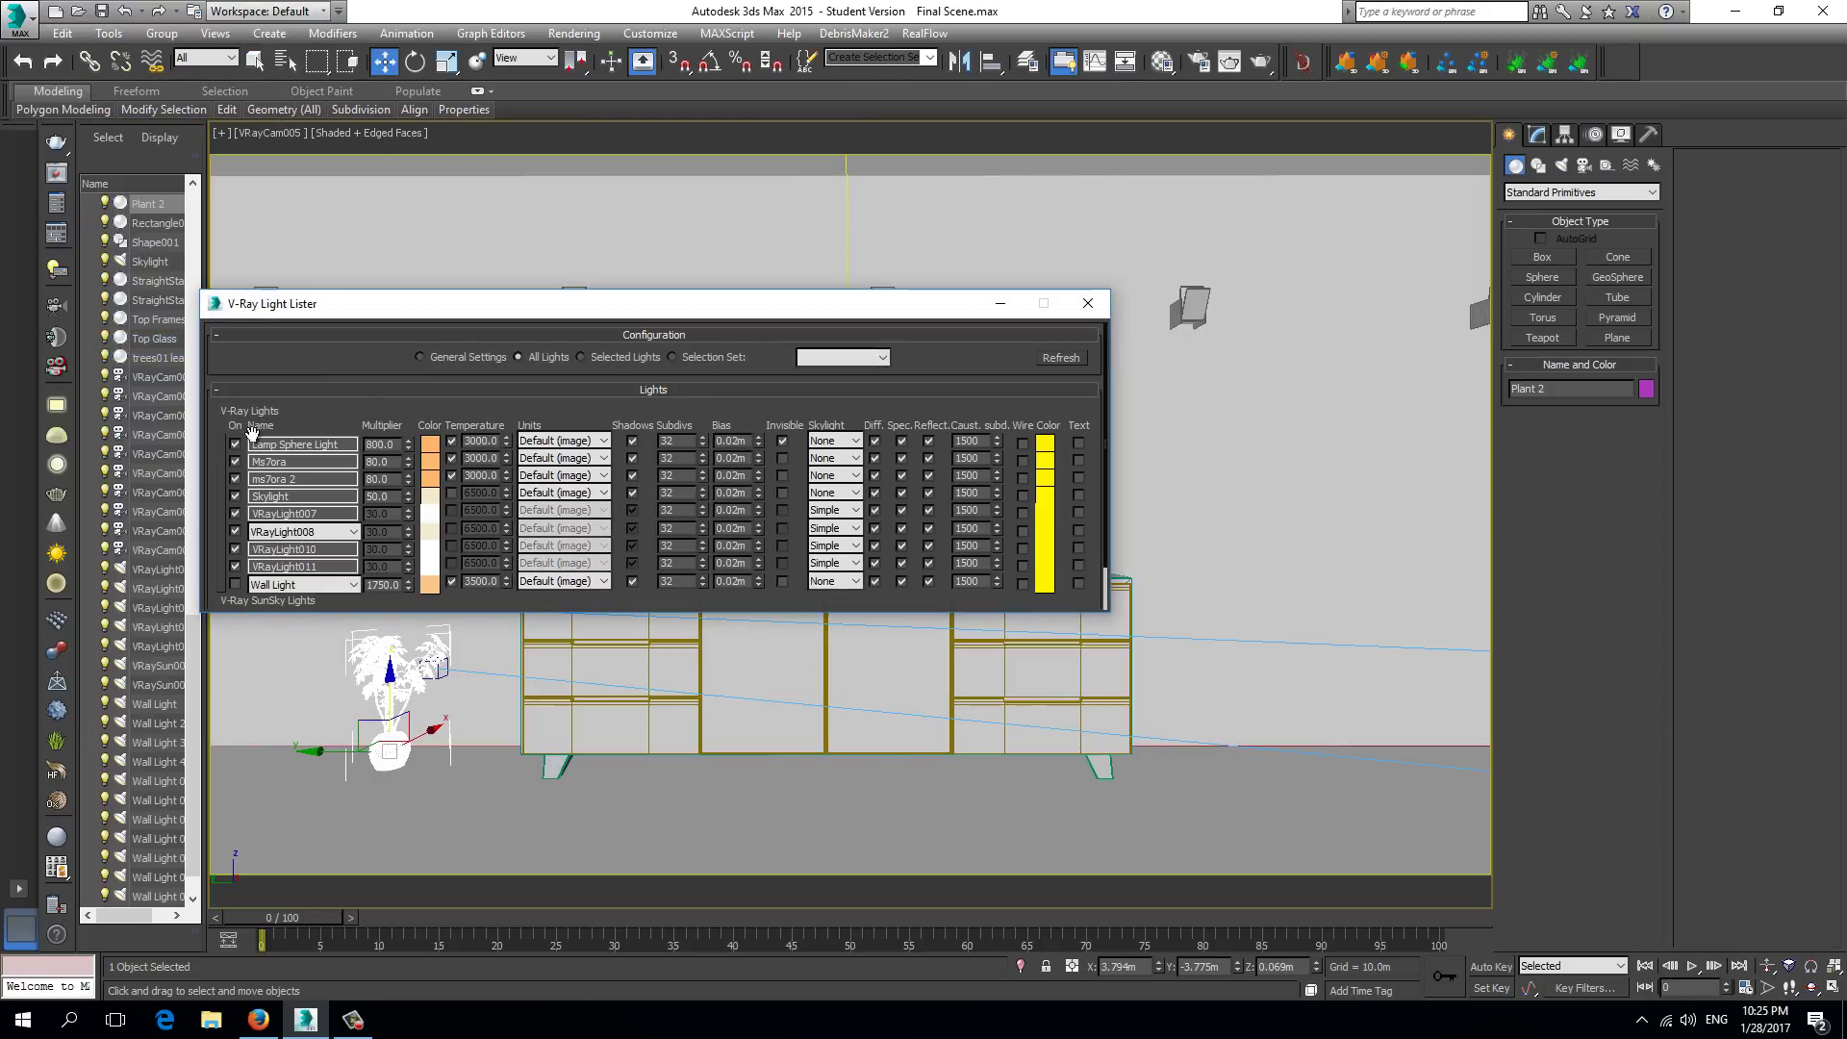
click(235, 444)
click(234, 461)
click(235, 495)
click(235, 548)
scroll(1104, 491, down, 1)
click(236, 586)
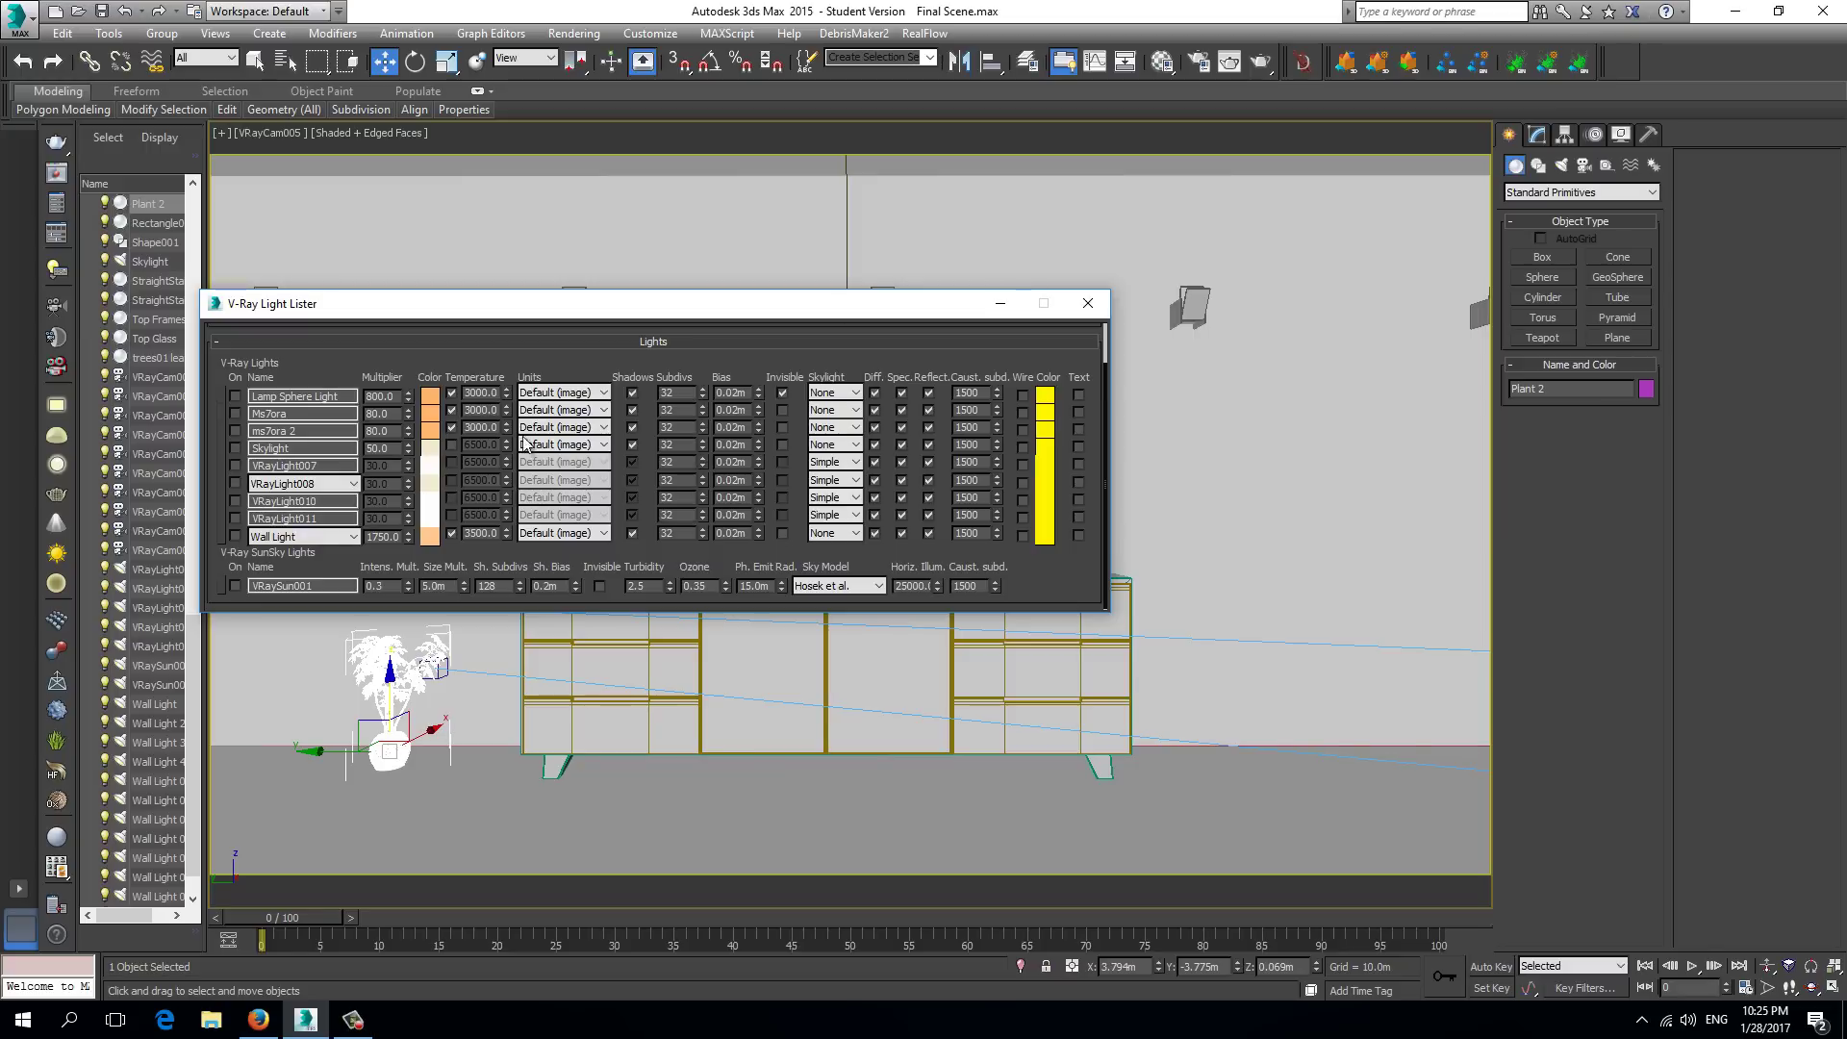
click(1088, 303)
Show the view as wireframe, turn on the Wall Light 3 sphere light above the cabinet, and deselect it
key(F3)
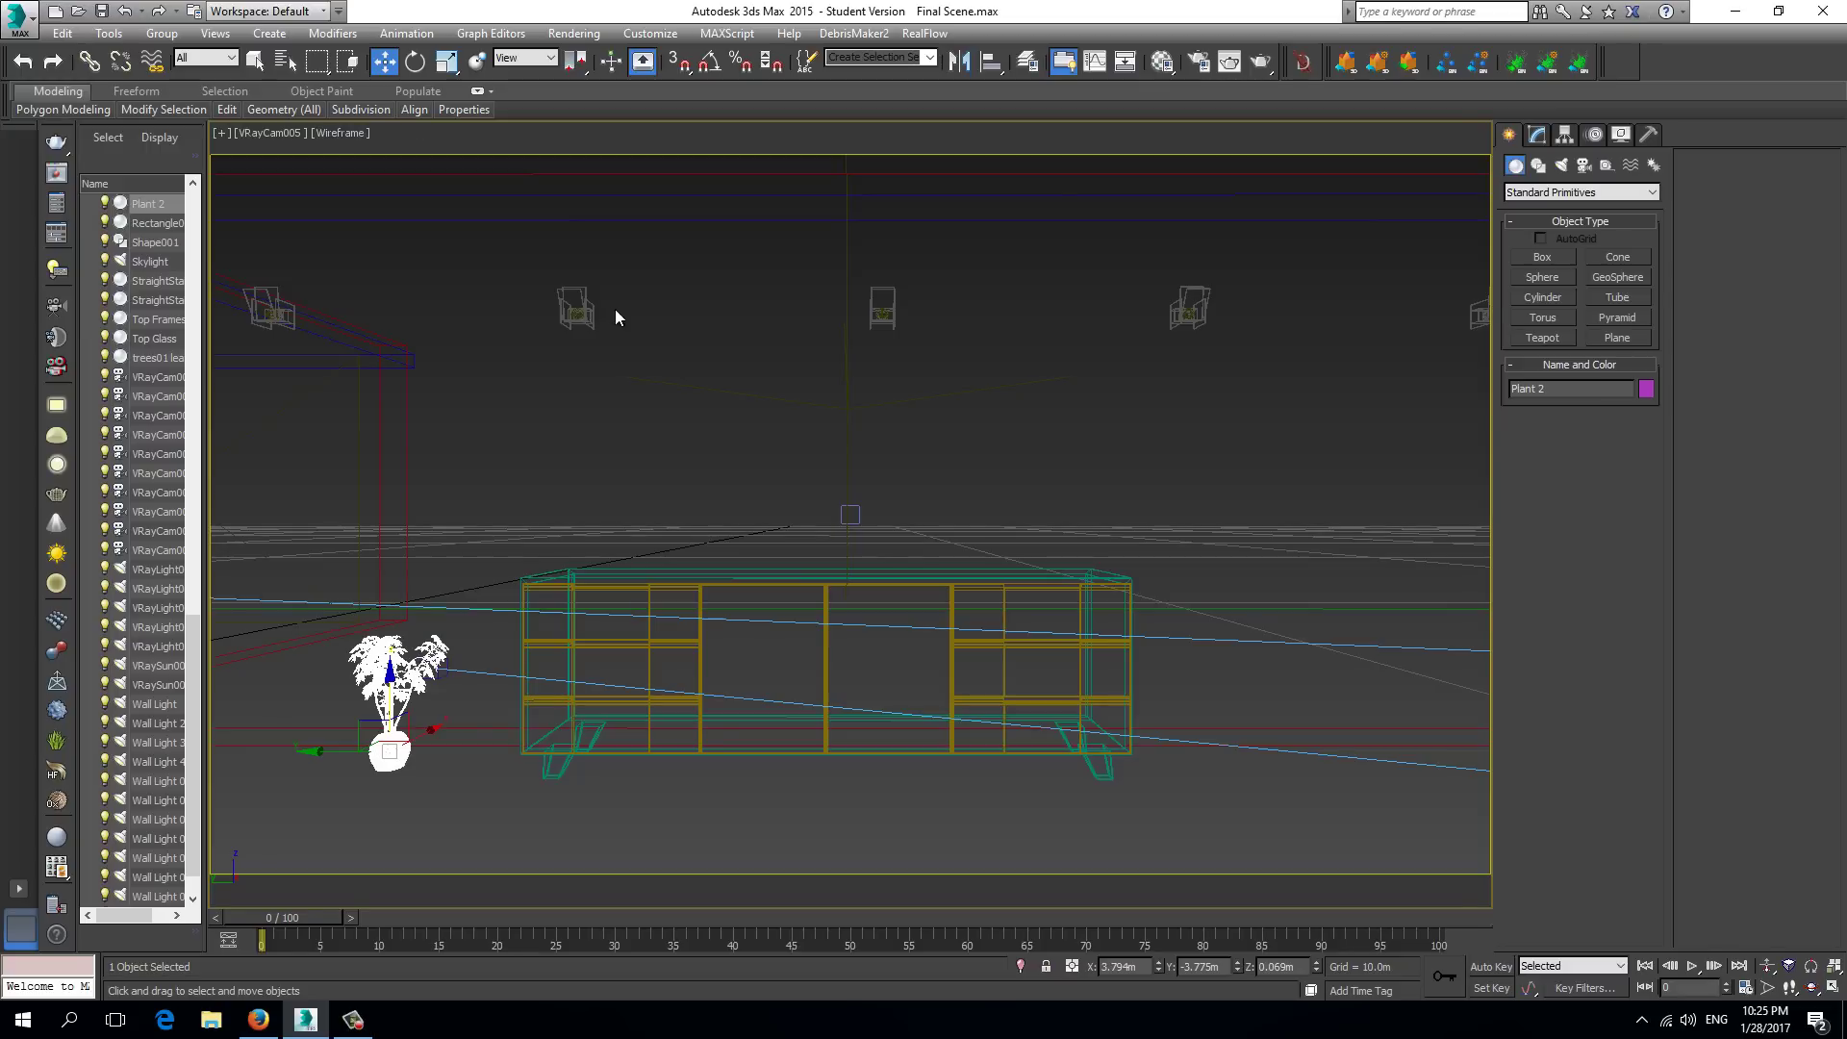
click(578, 313)
click(1539, 134)
click(1515, 520)
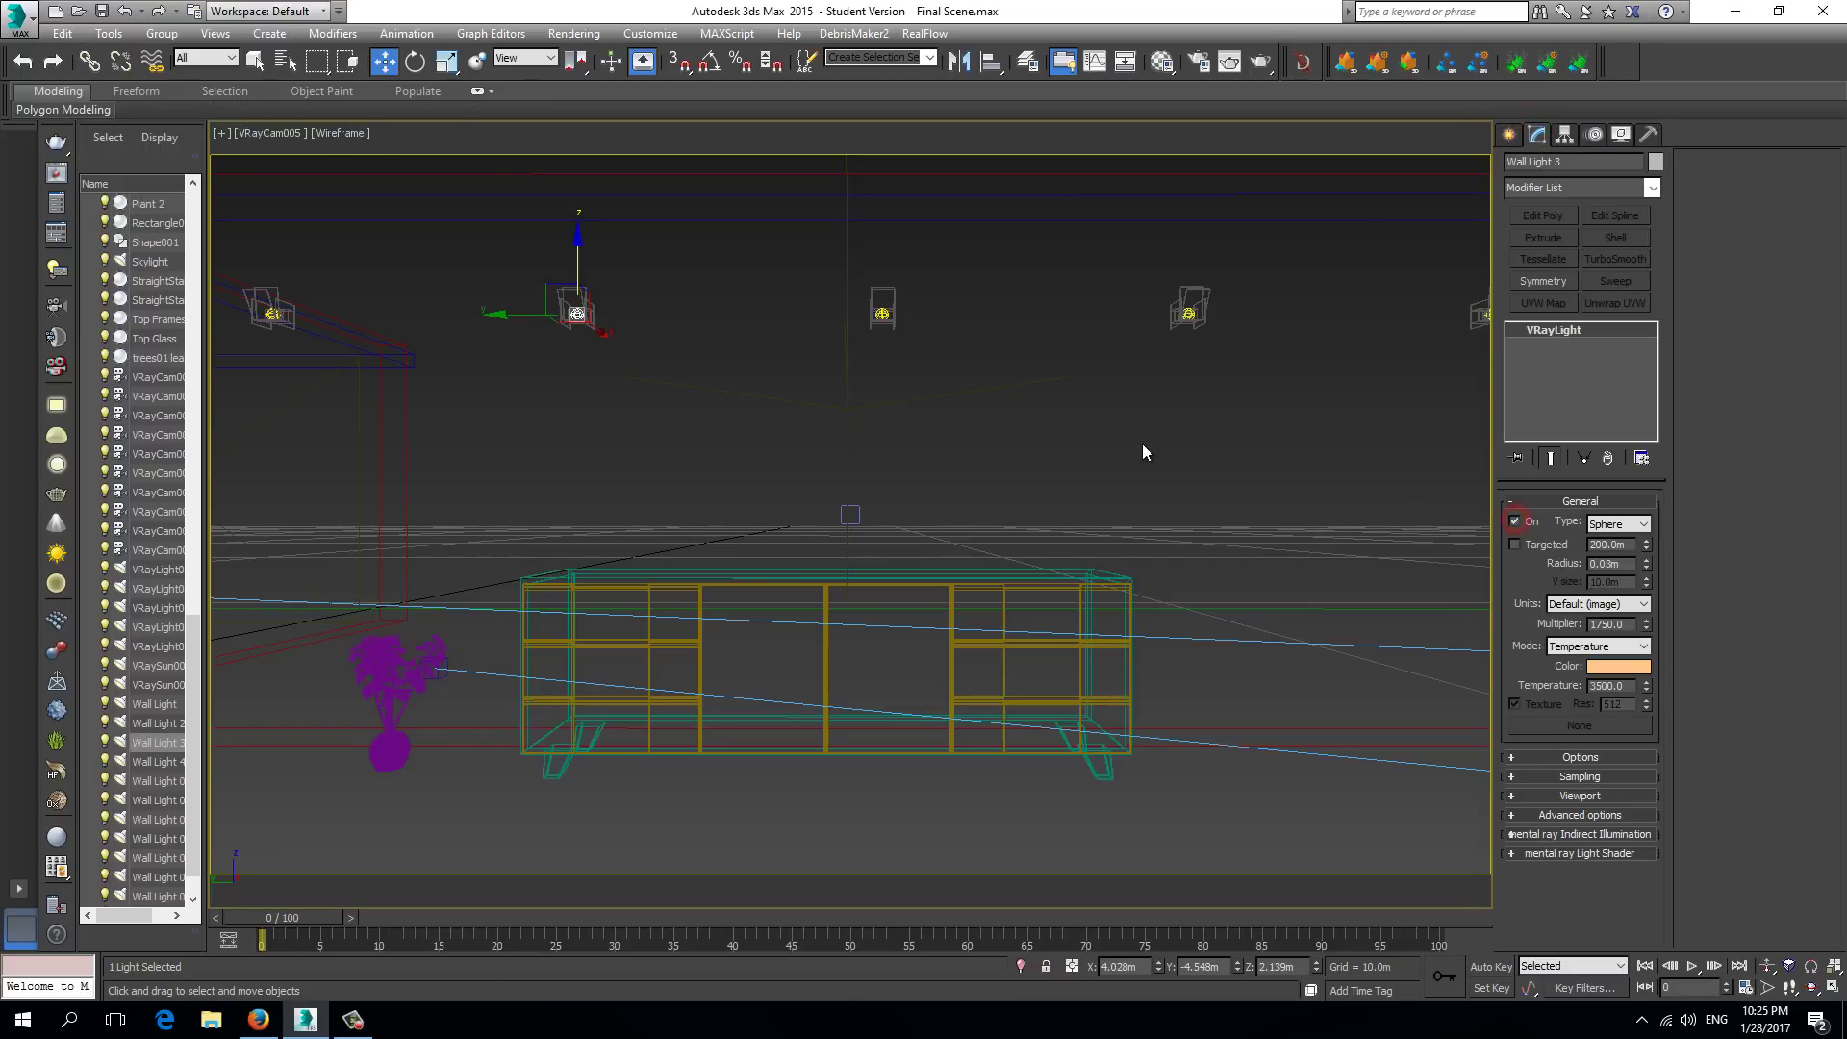
key(alt)
click(1062, 410)
Disable the environment map in the environment settings and return the viewport to shaded display
key(8)
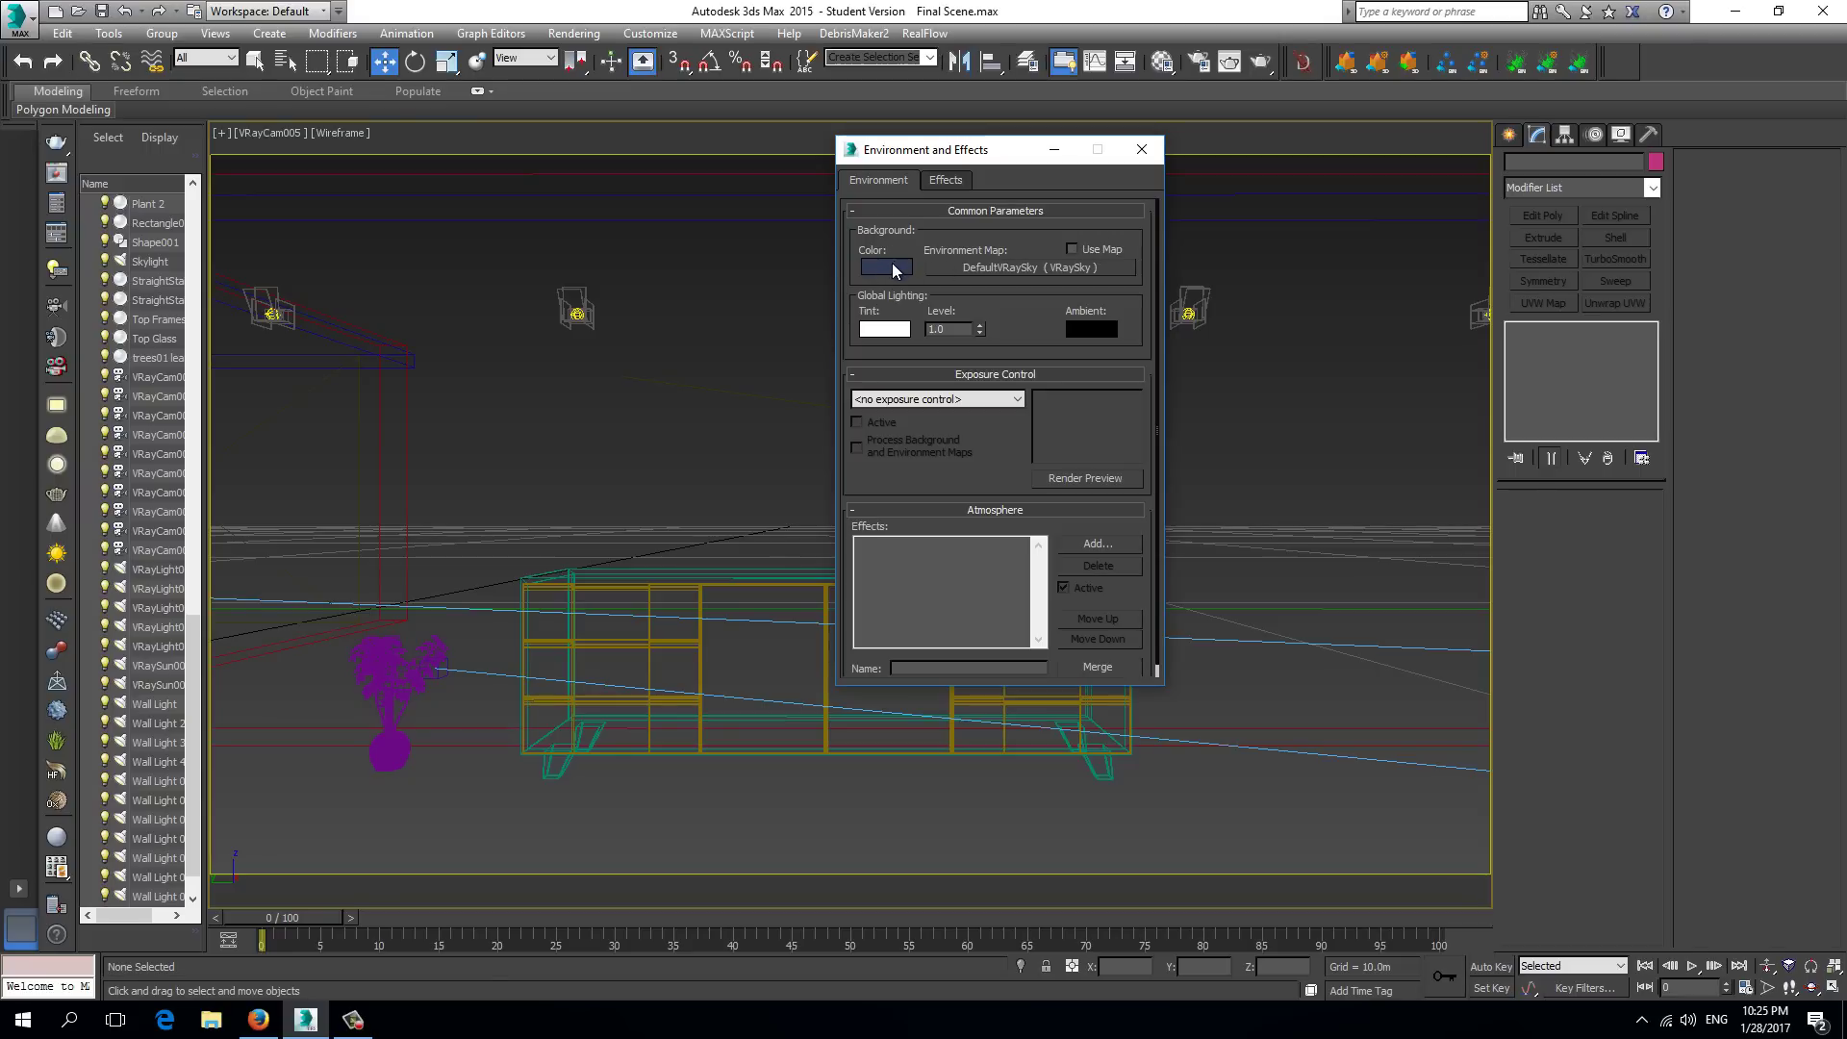
click(1142, 151)
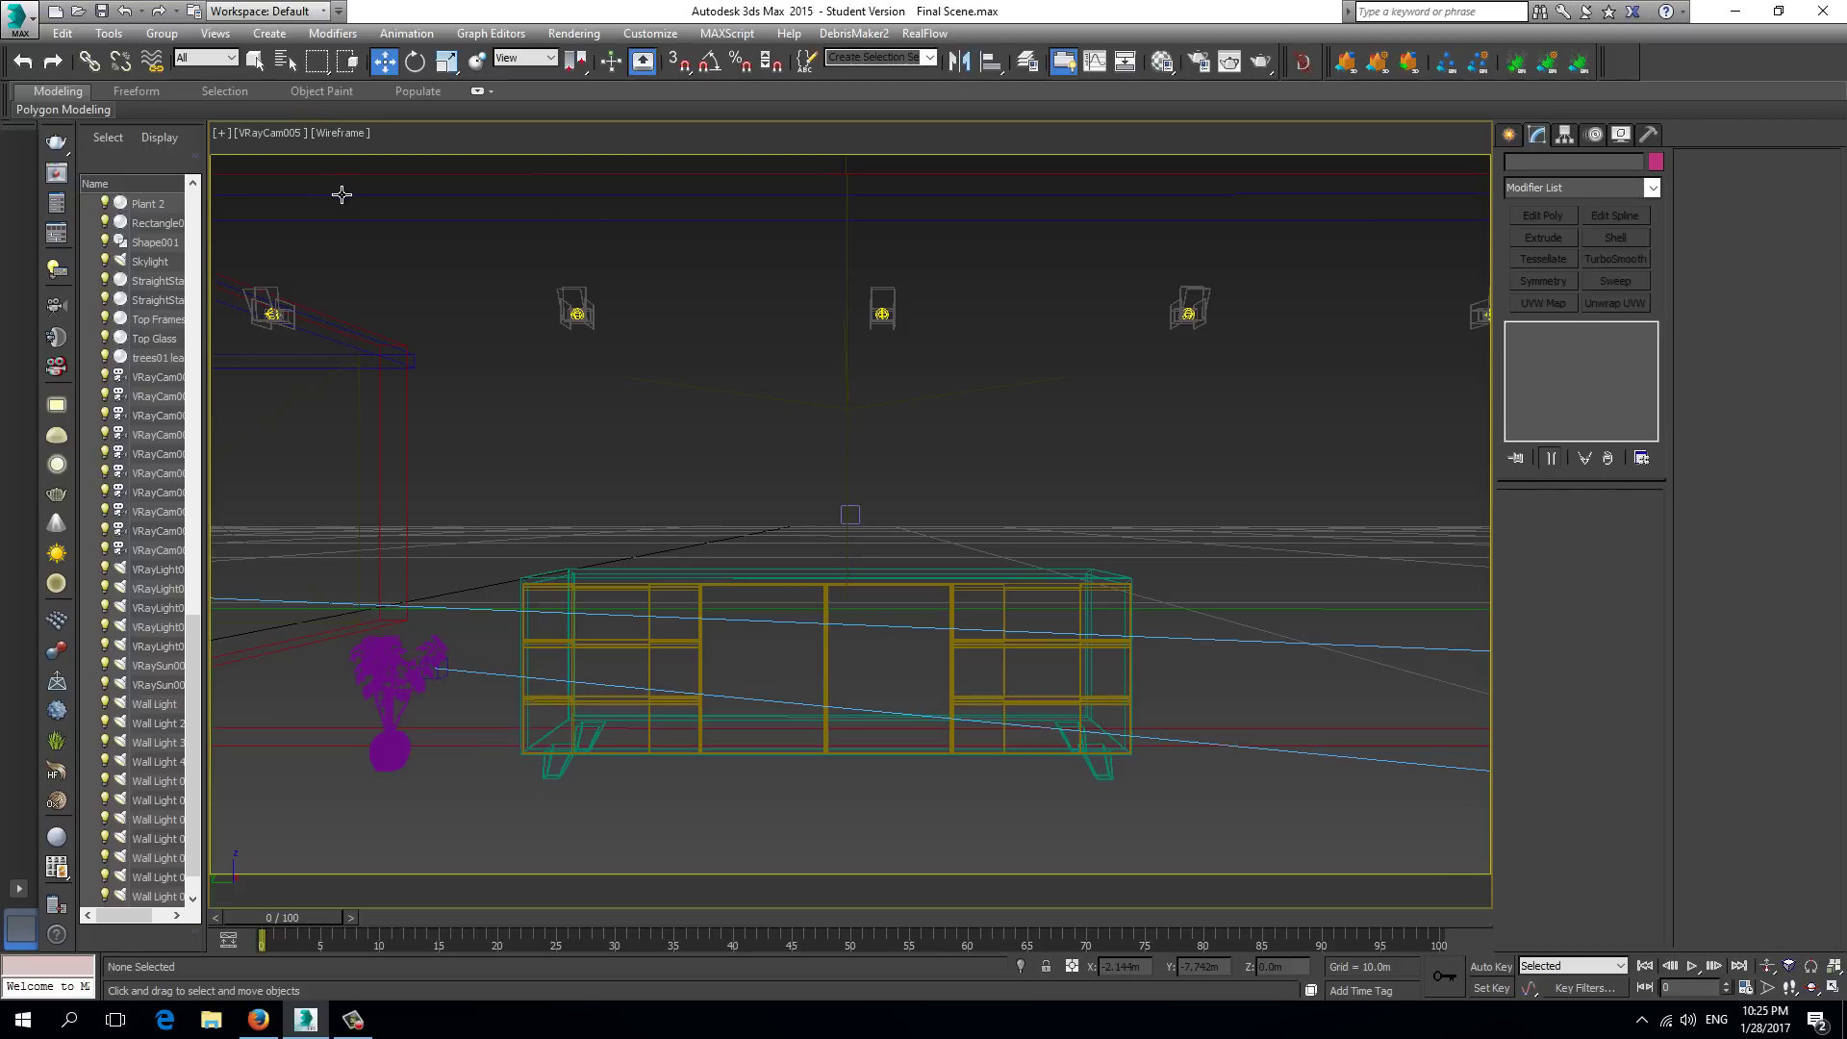
key(F3)
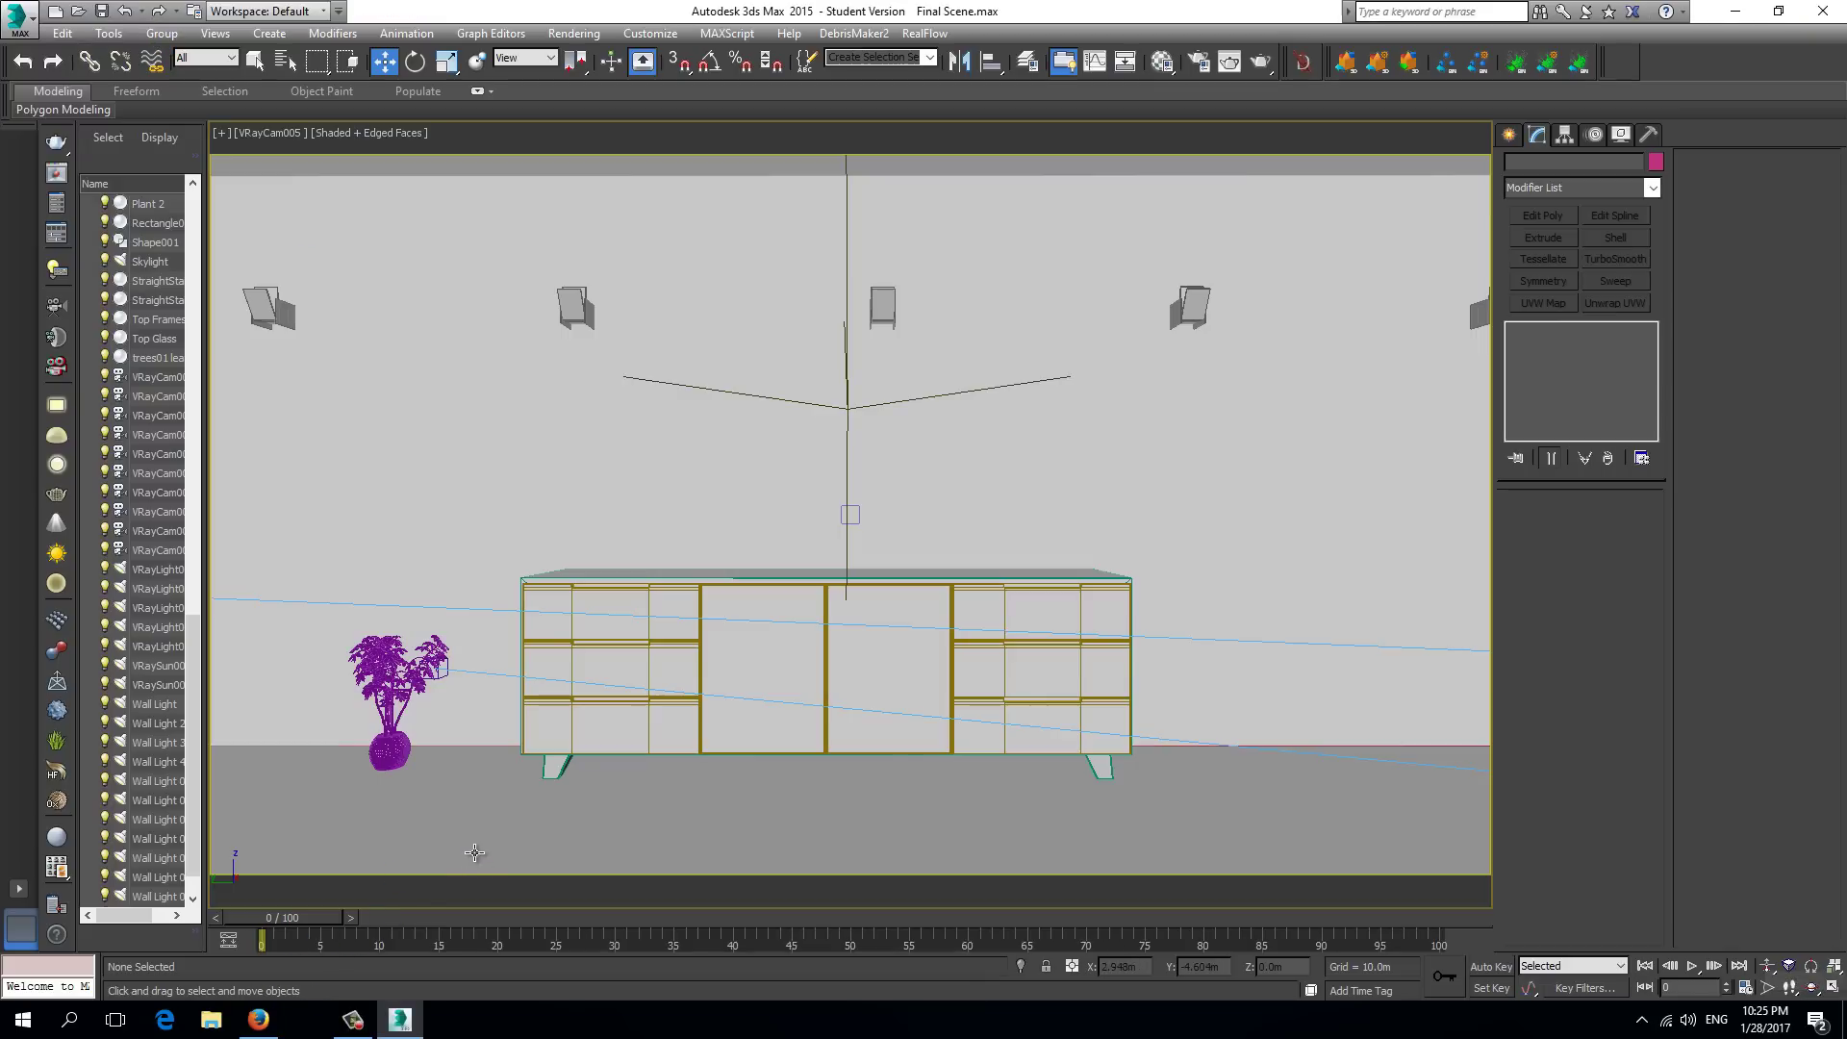
Save the current setup with all parts as a scene state named Artificial System and close the scene state manager
click(126, 40)
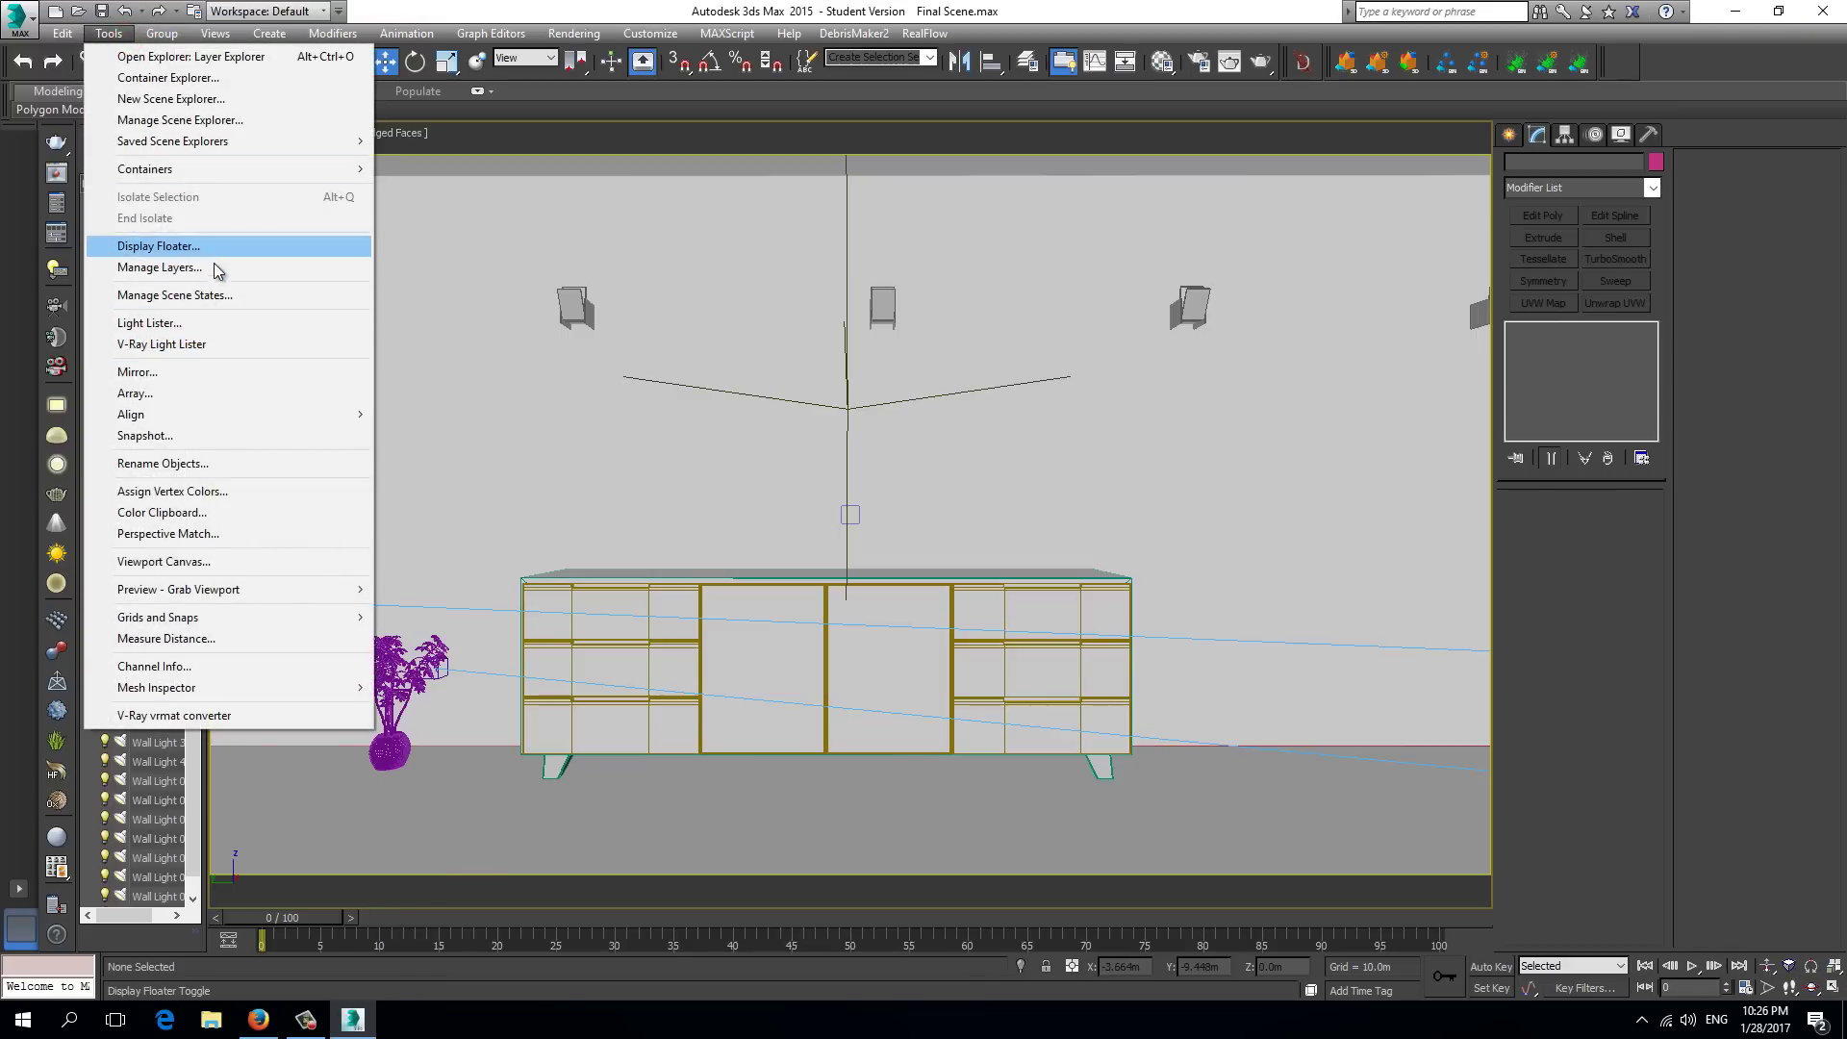
click(226, 296)
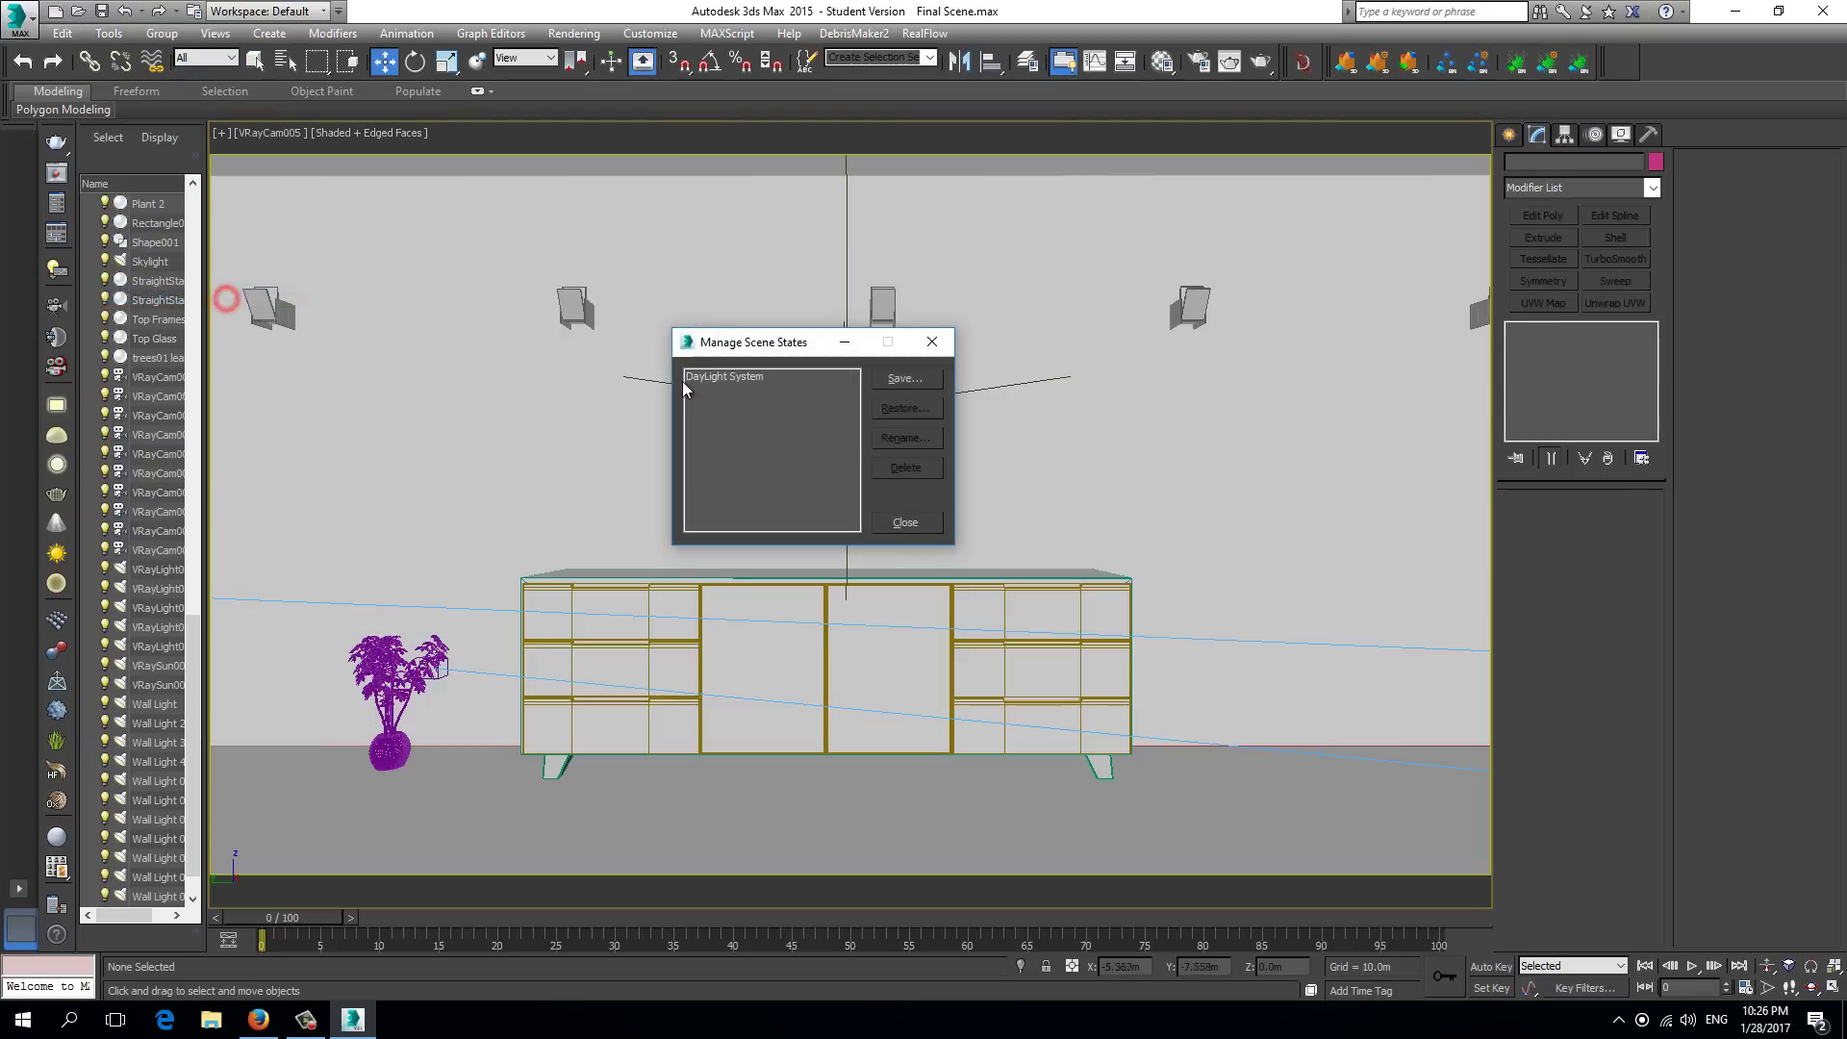
click(905, 378)
click(902, 431)
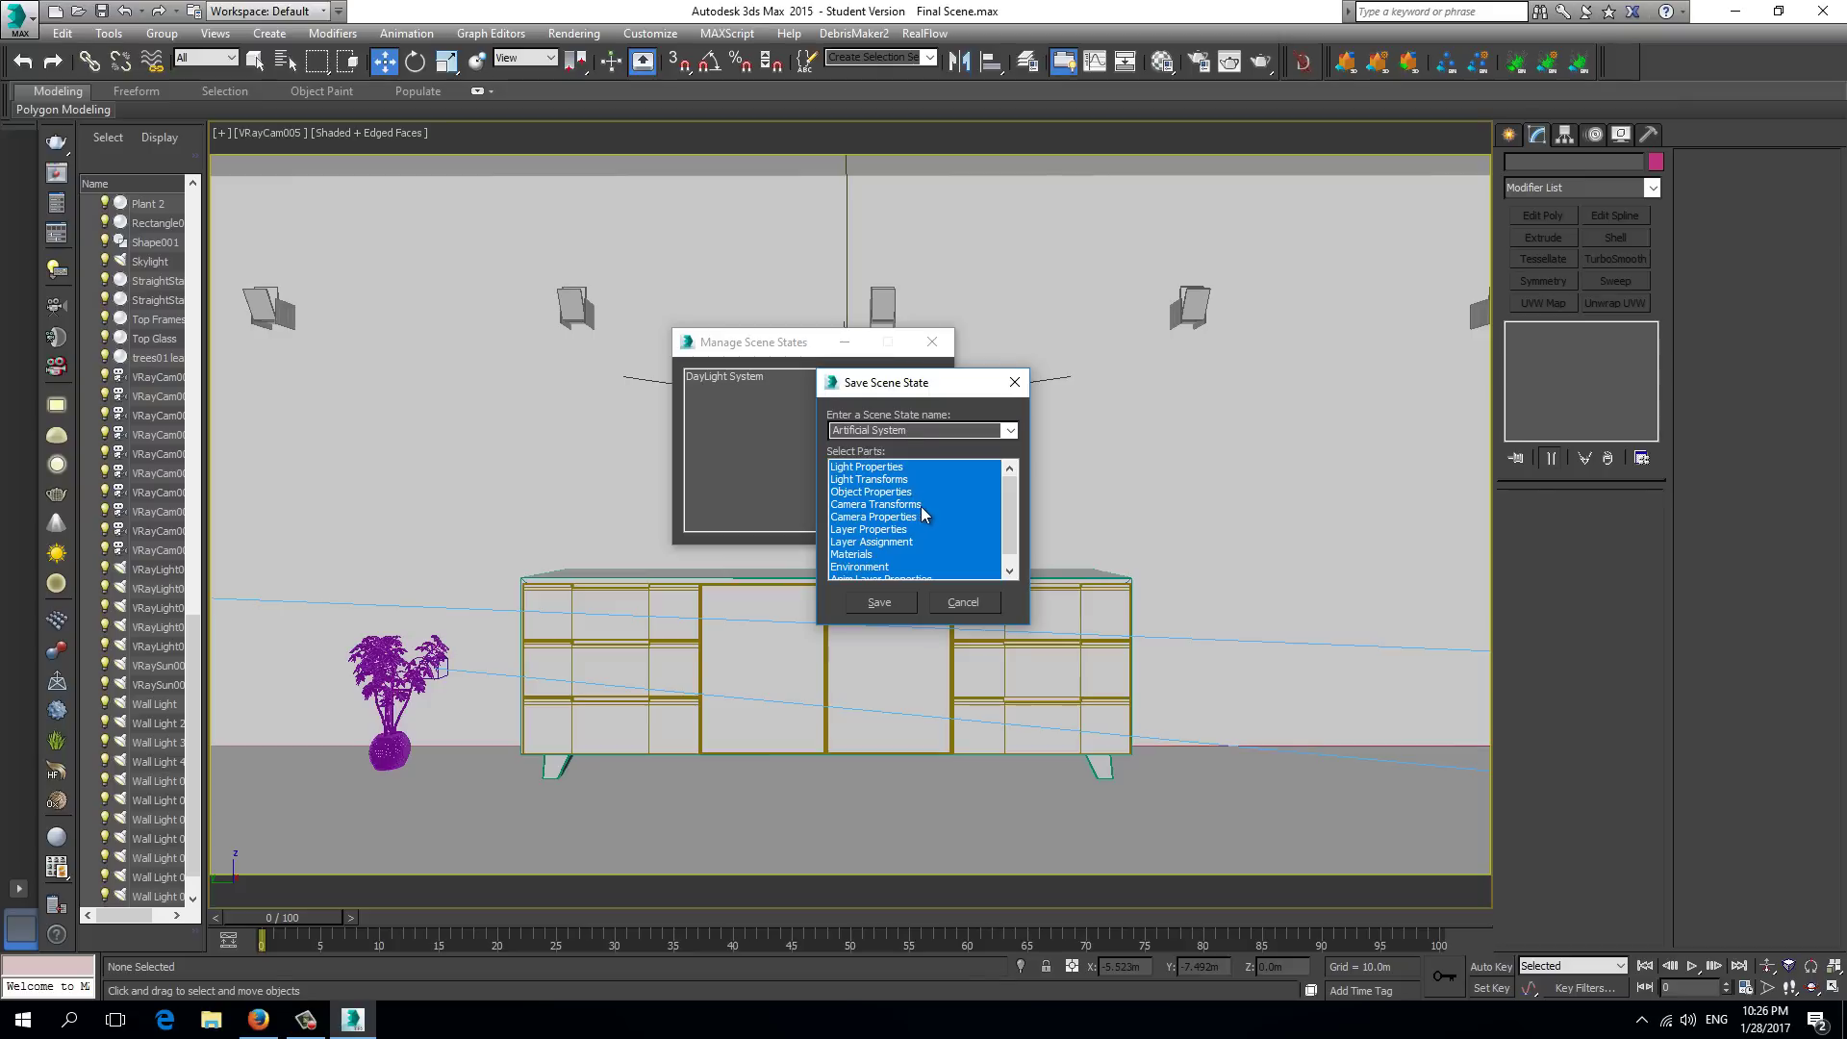
scroll(1009, 517, down, 1)
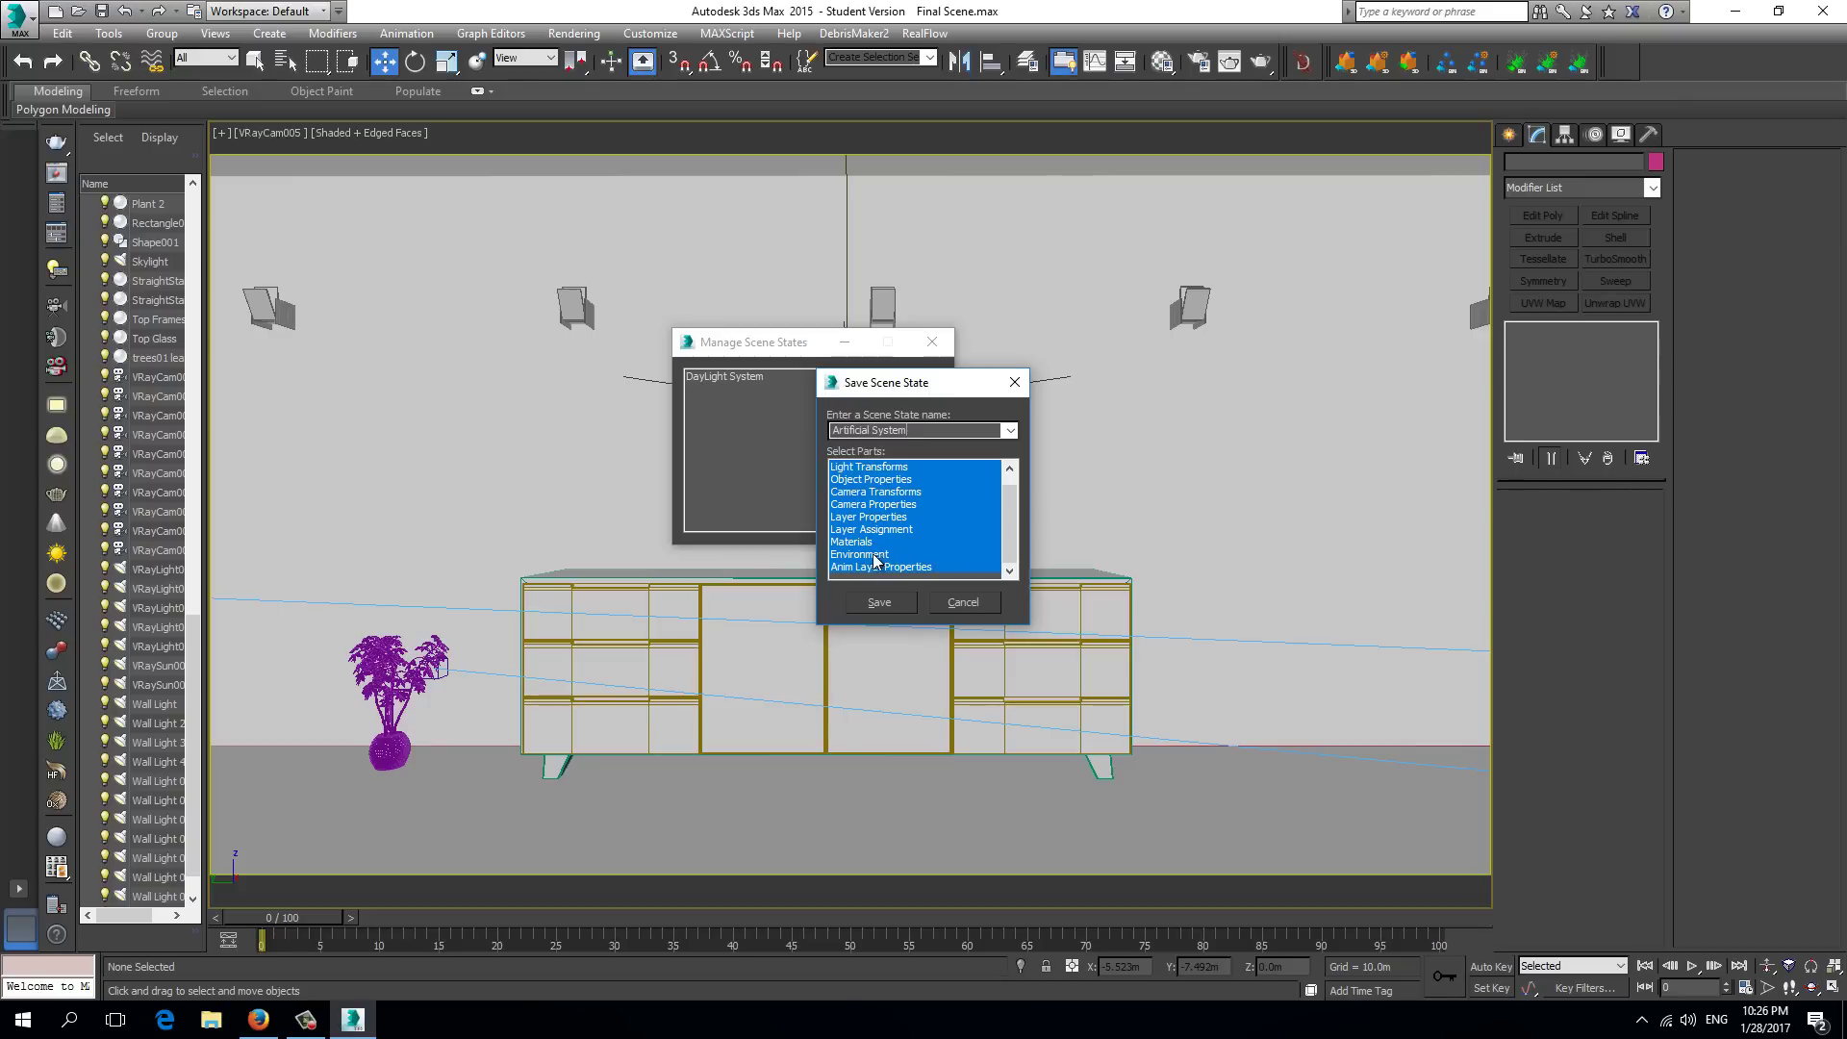
click(897, 604)
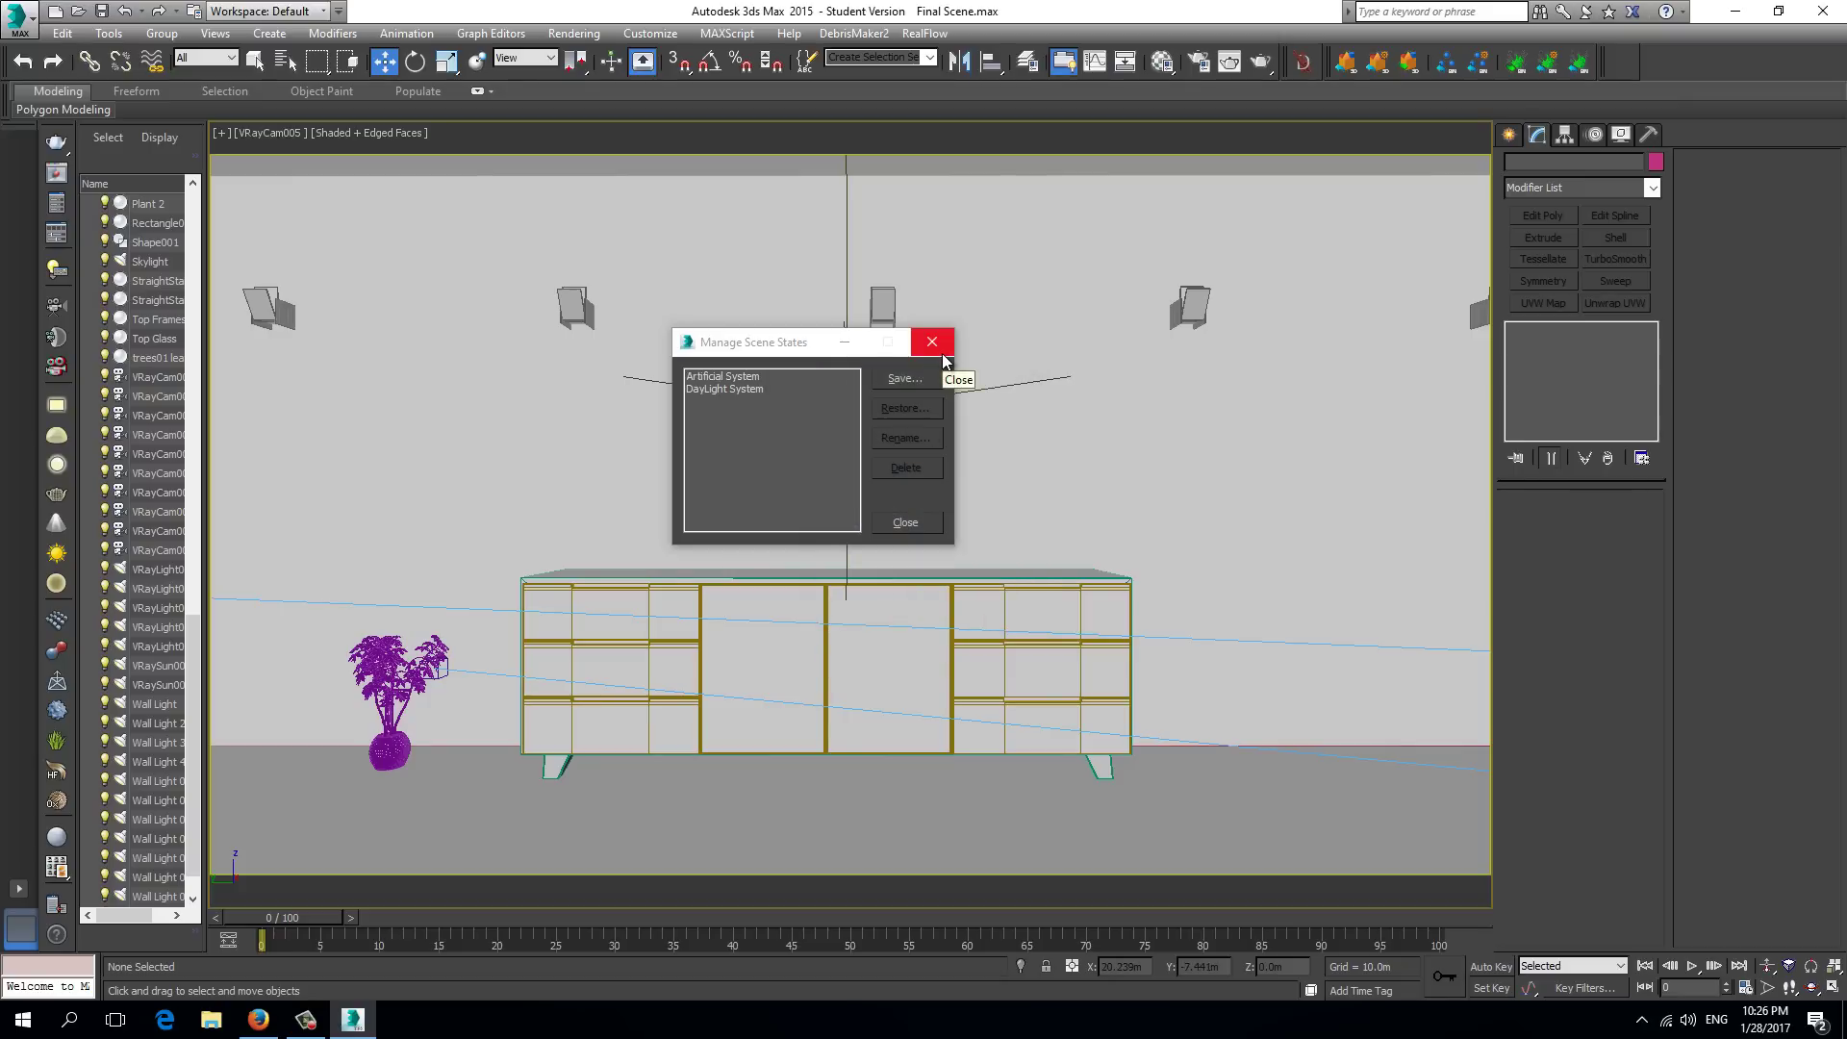
click(932, 343)
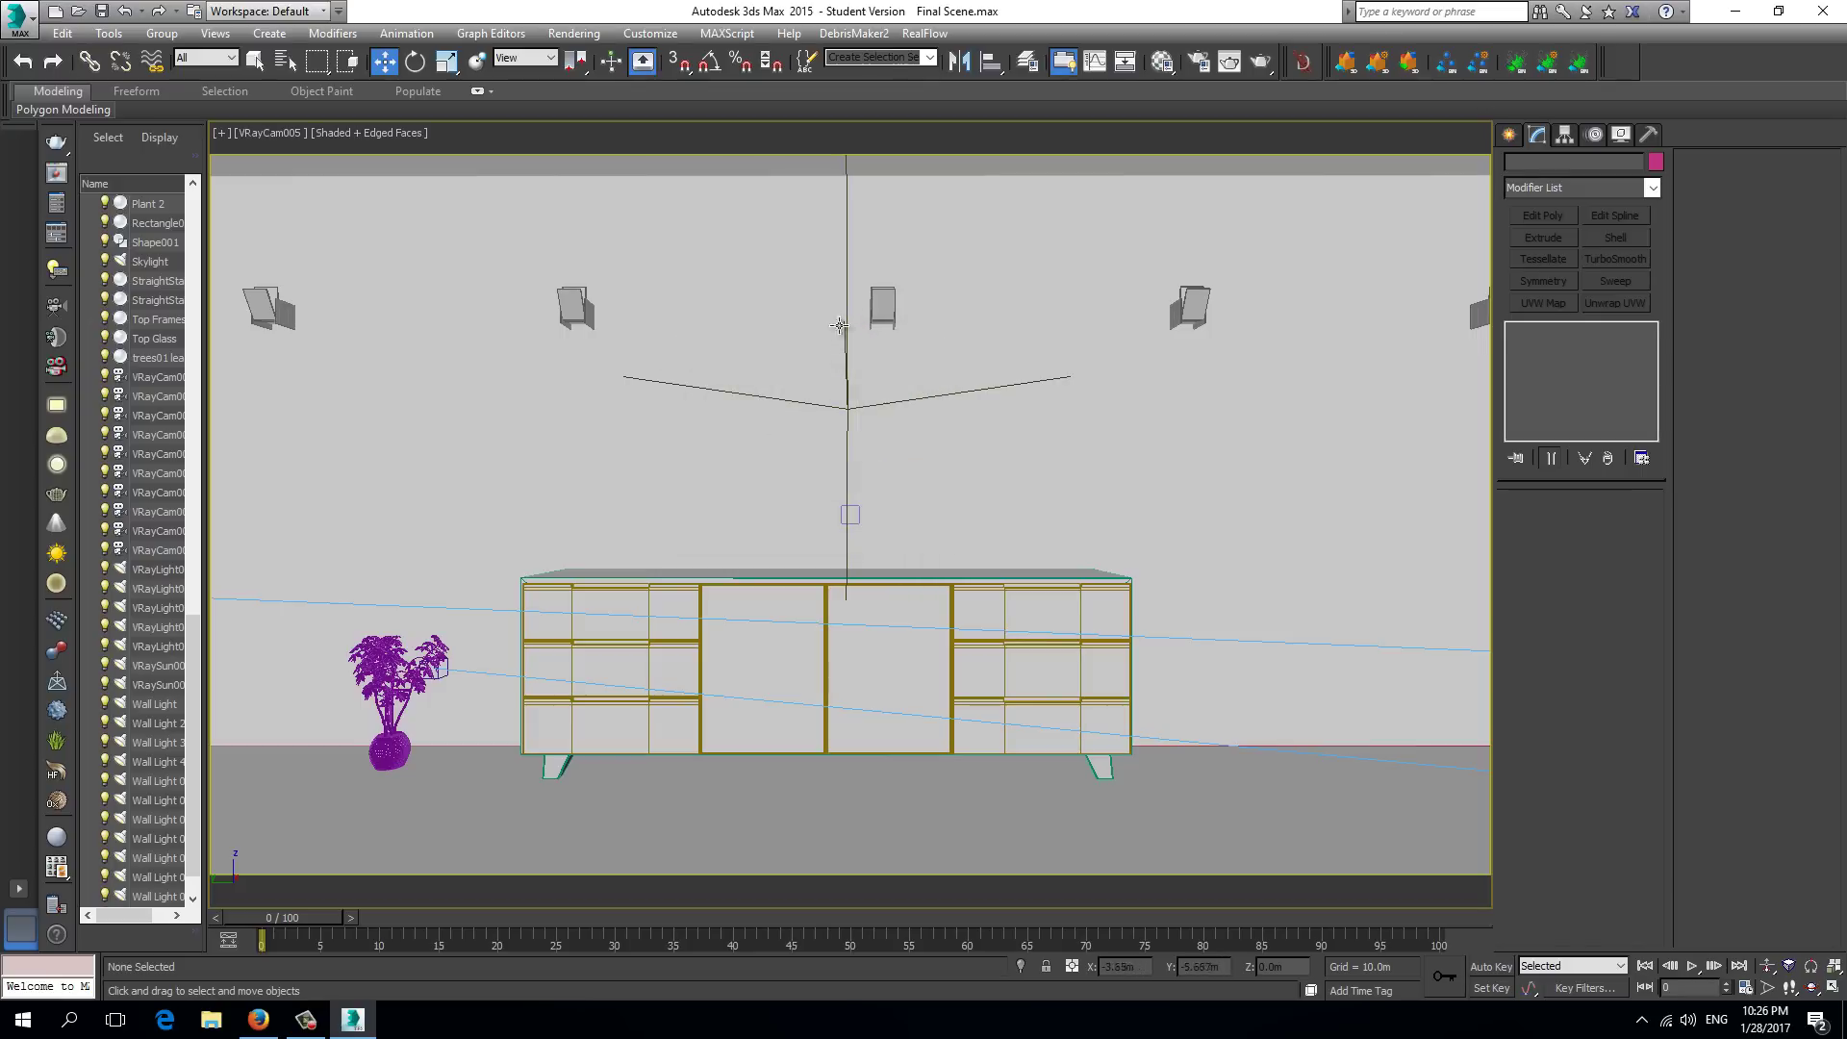
Switch the viewport to VRayCam001 and orbit the camera until the large potted plant and the cabinet wall are both in view
key(c)
click(856, 383)
double_click(856, 383)
key(c)
double_click(856, 370)
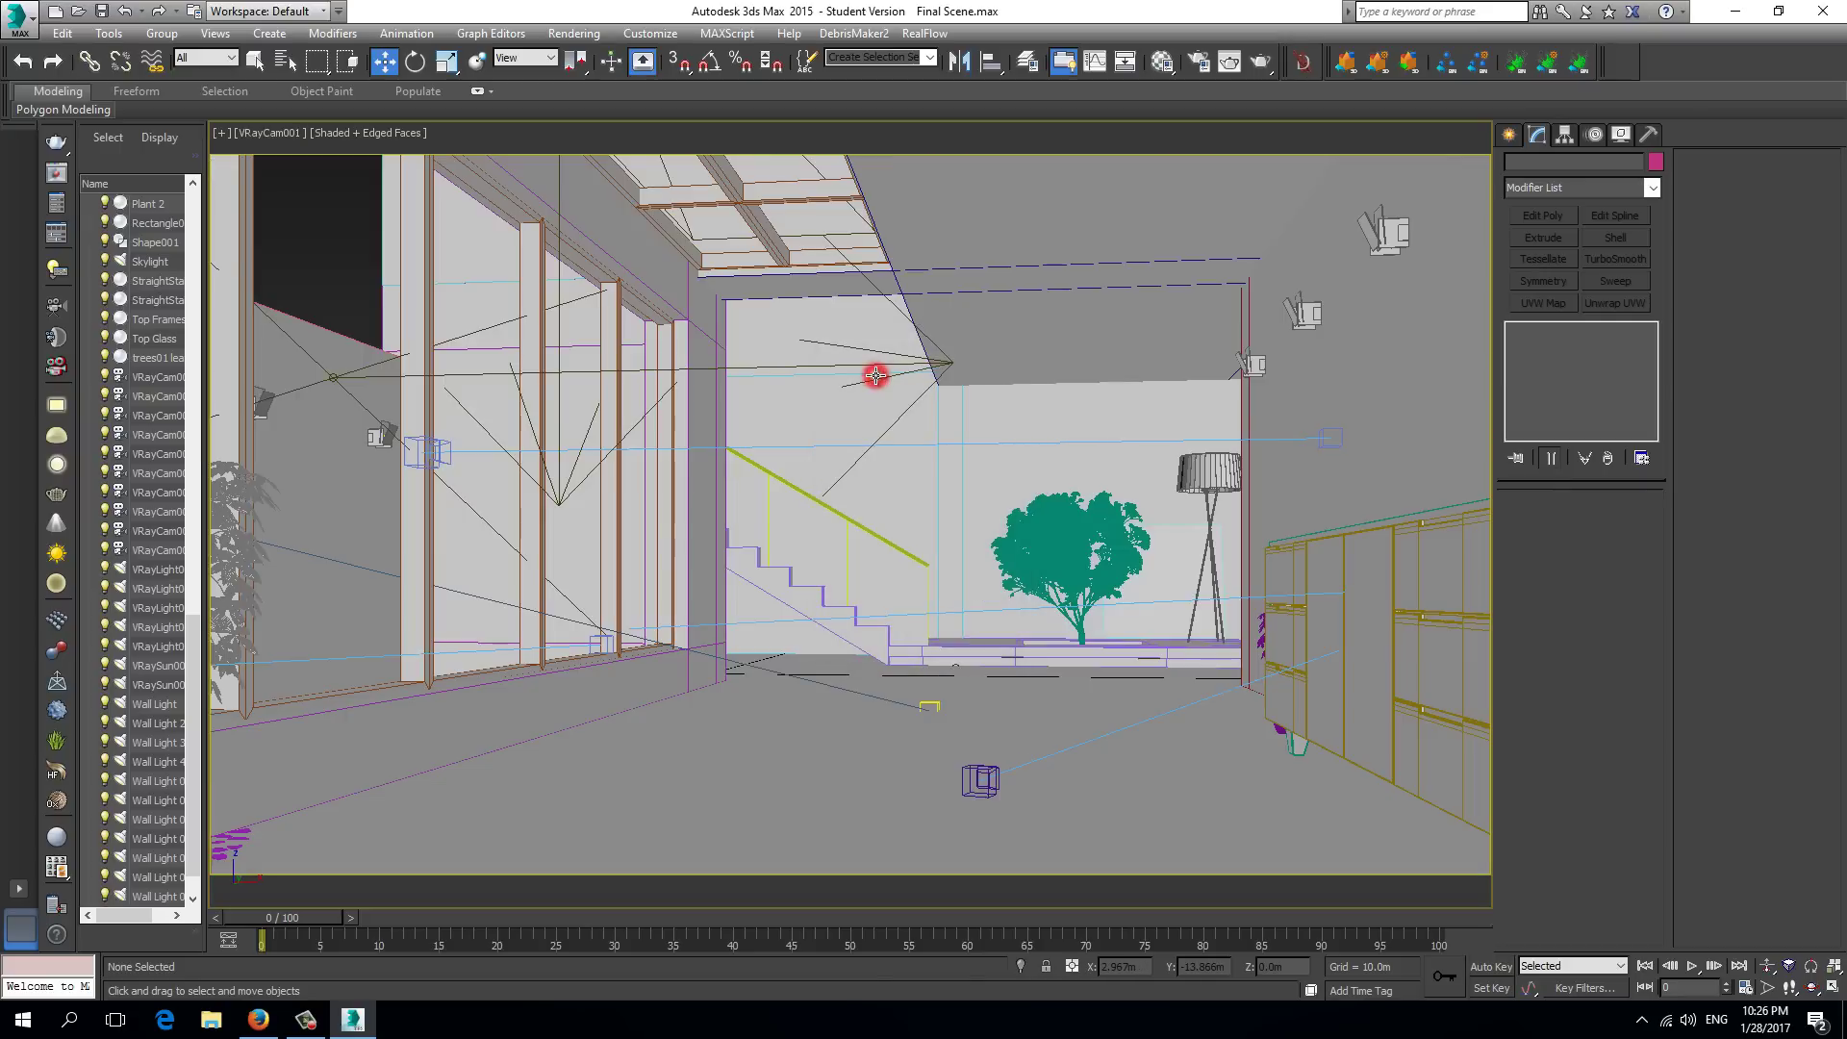
click(1811, 989)
drag(1154, 673, 1020, 662)
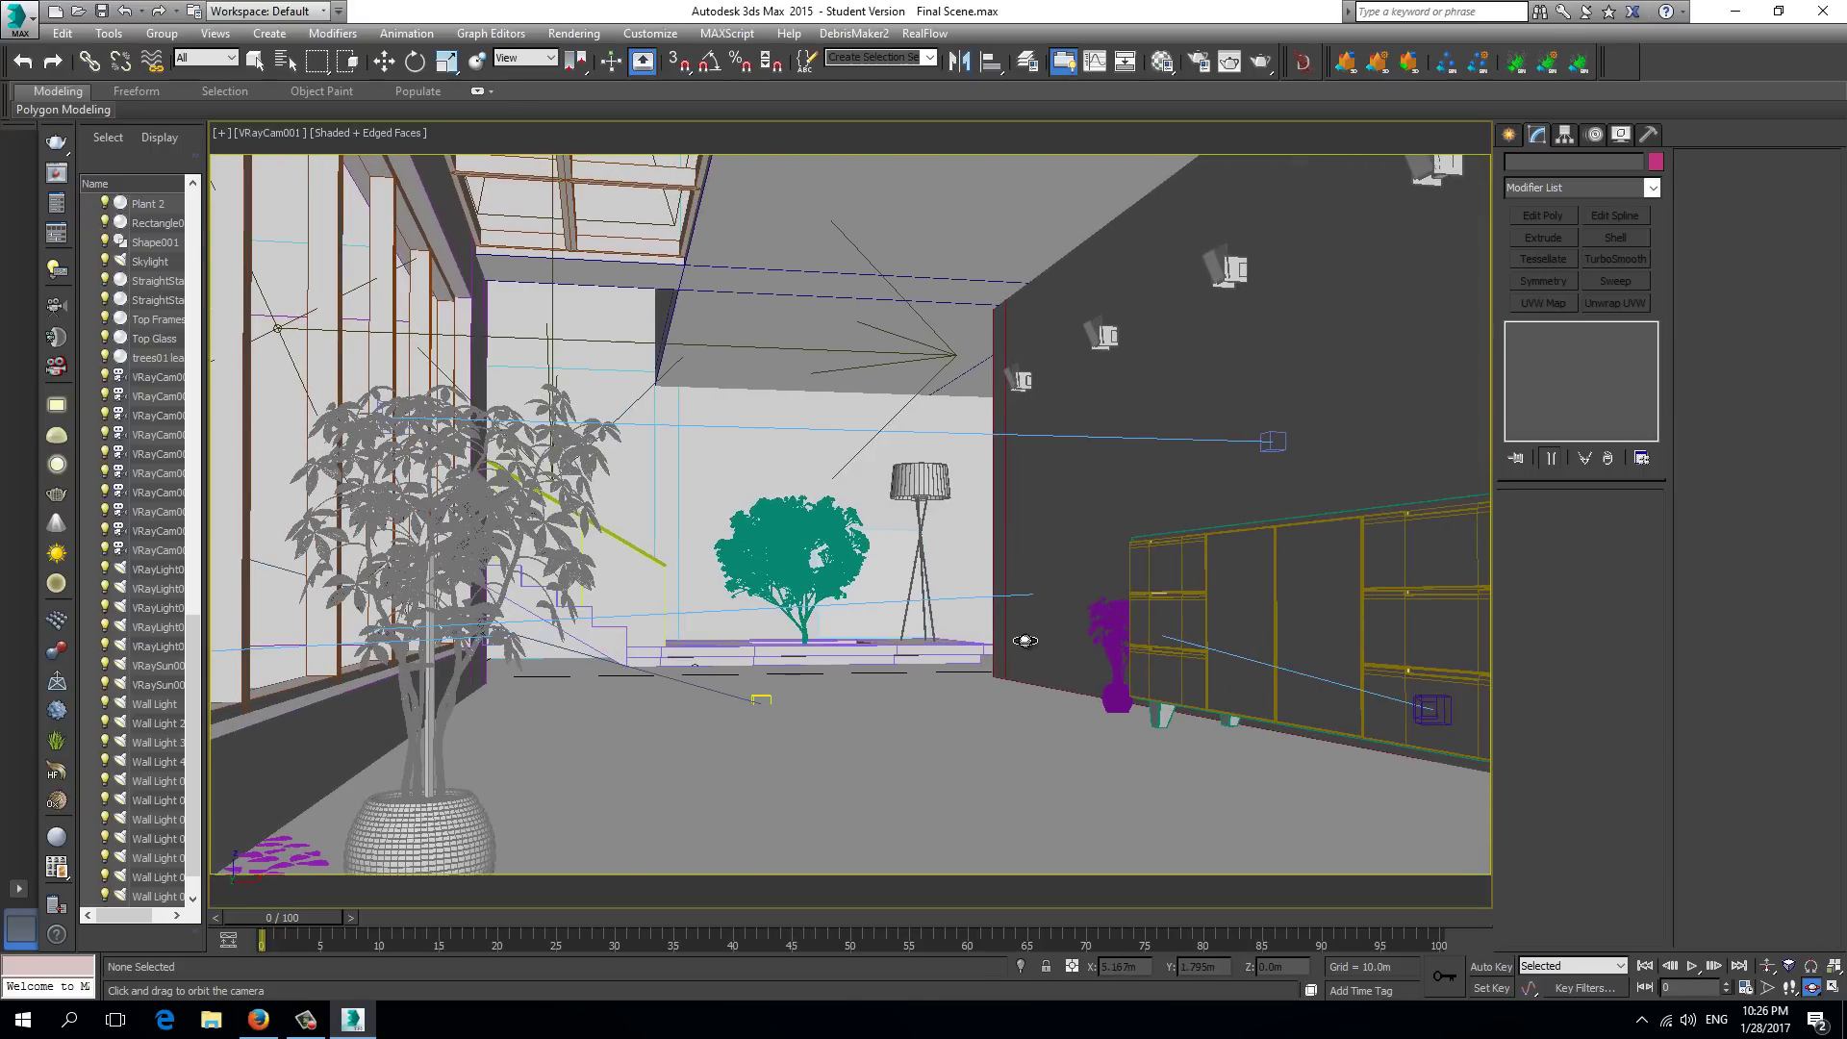
Select VRayCam001, set its f-number to 8, shutter speed to 200 and film speed to 200, and guess its vertical tilt
click(262, 134)
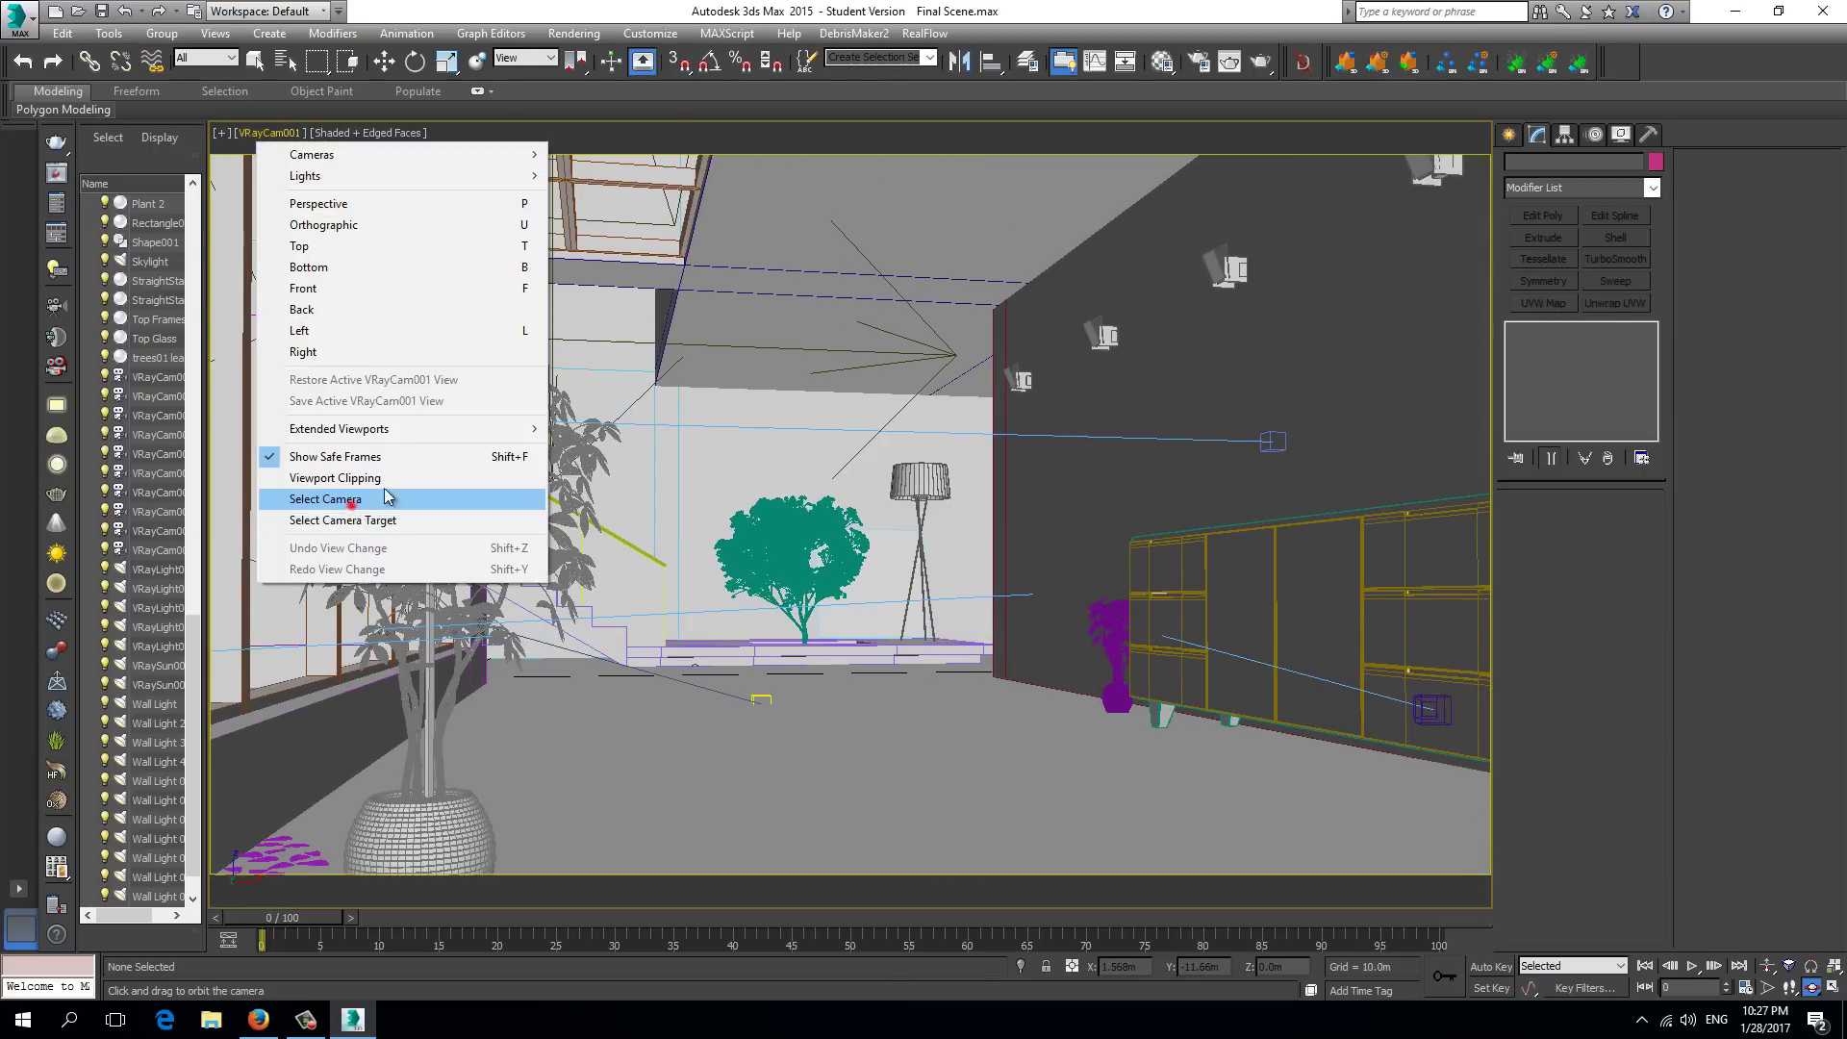
click(325, 499)
text(8)
key(Return)
scroll(1617, 871, down, 3)
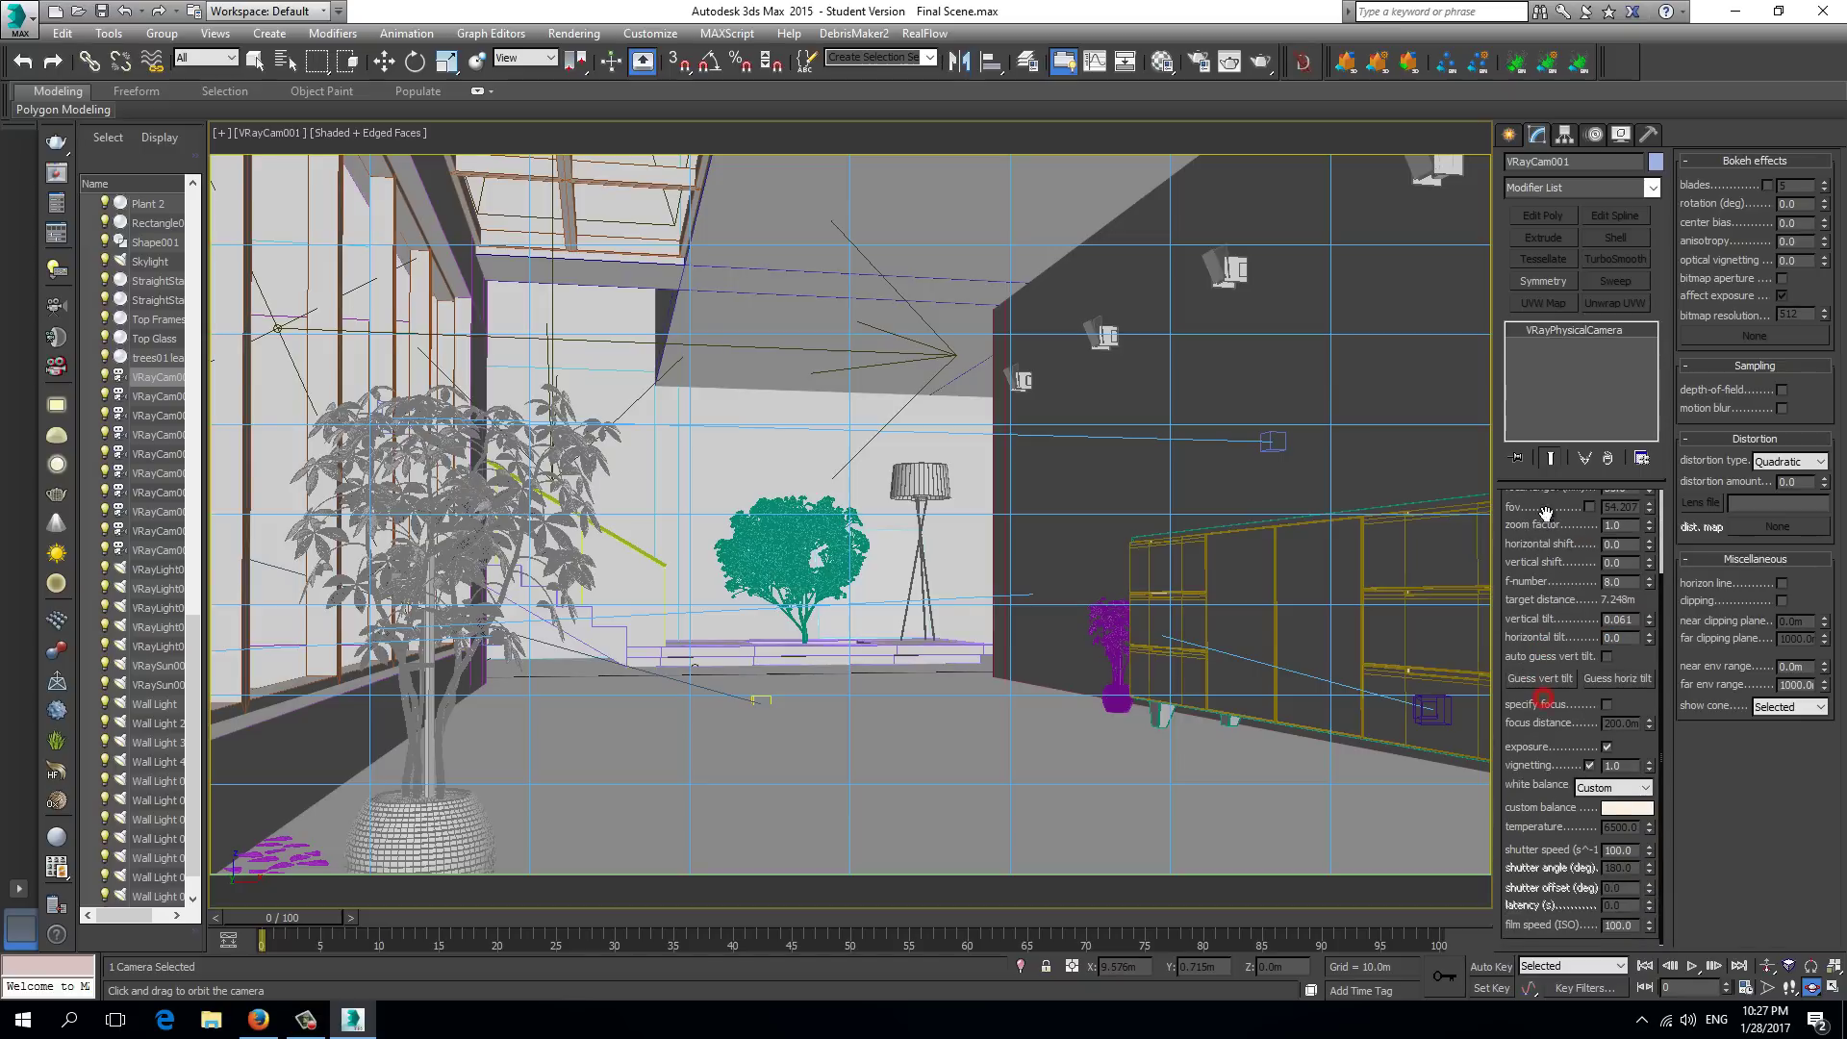
double_click(1624, 850)
text(200)
double_click(1626, 924)
text(200)
click(1541, 679)
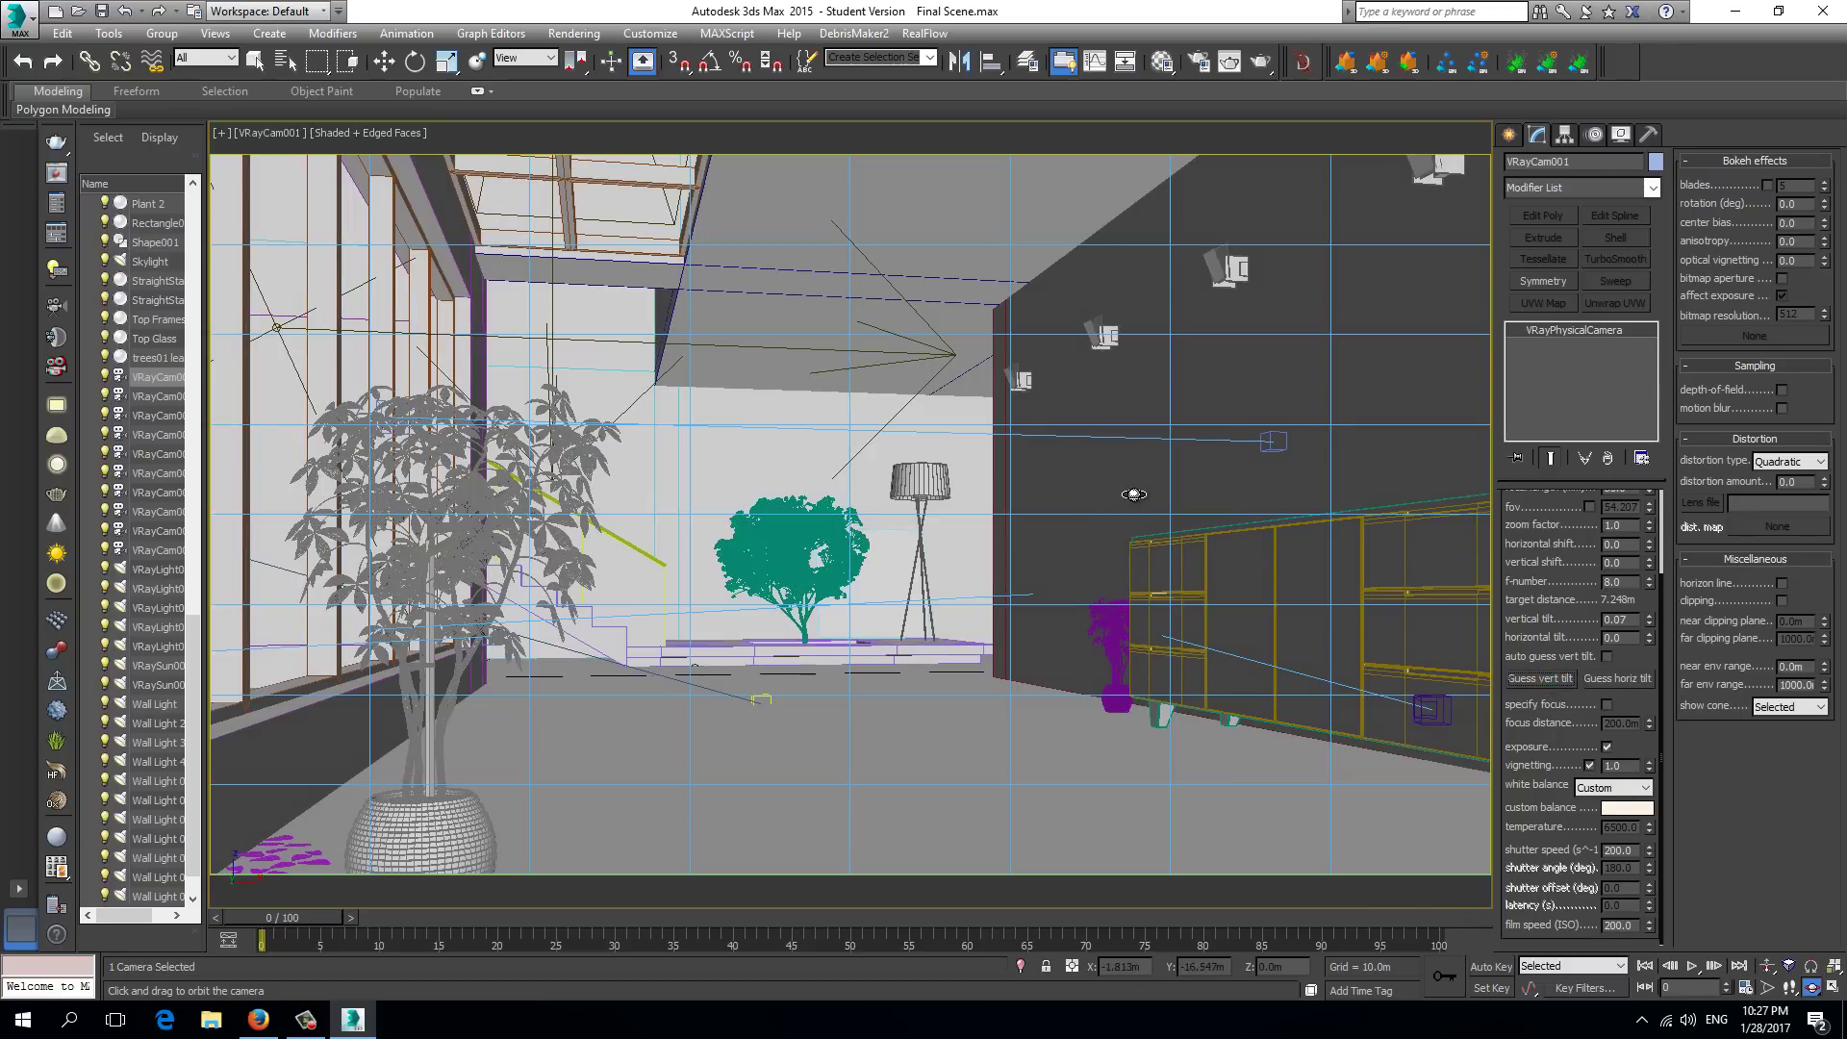
Save the changed camera setup with all parts as a scene state named Artificial System 2 and close the scene state manager
click(109, 33)
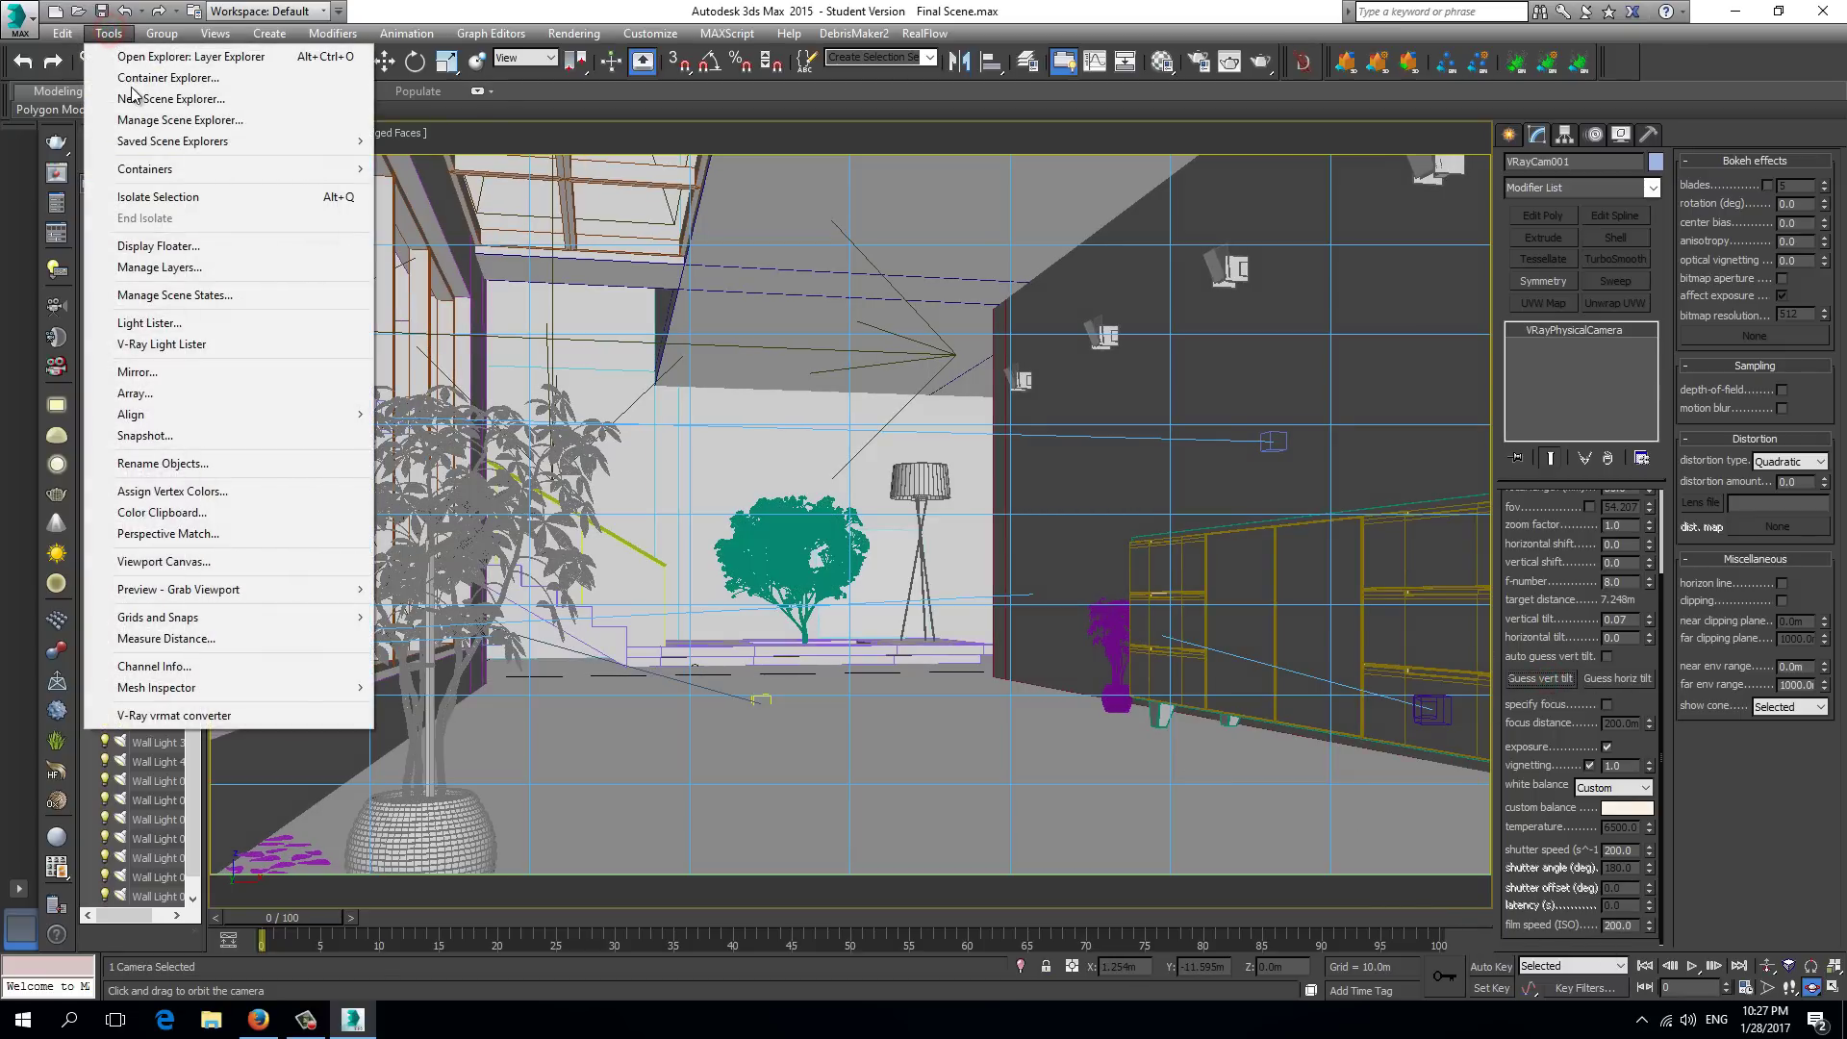
click(213, 298)
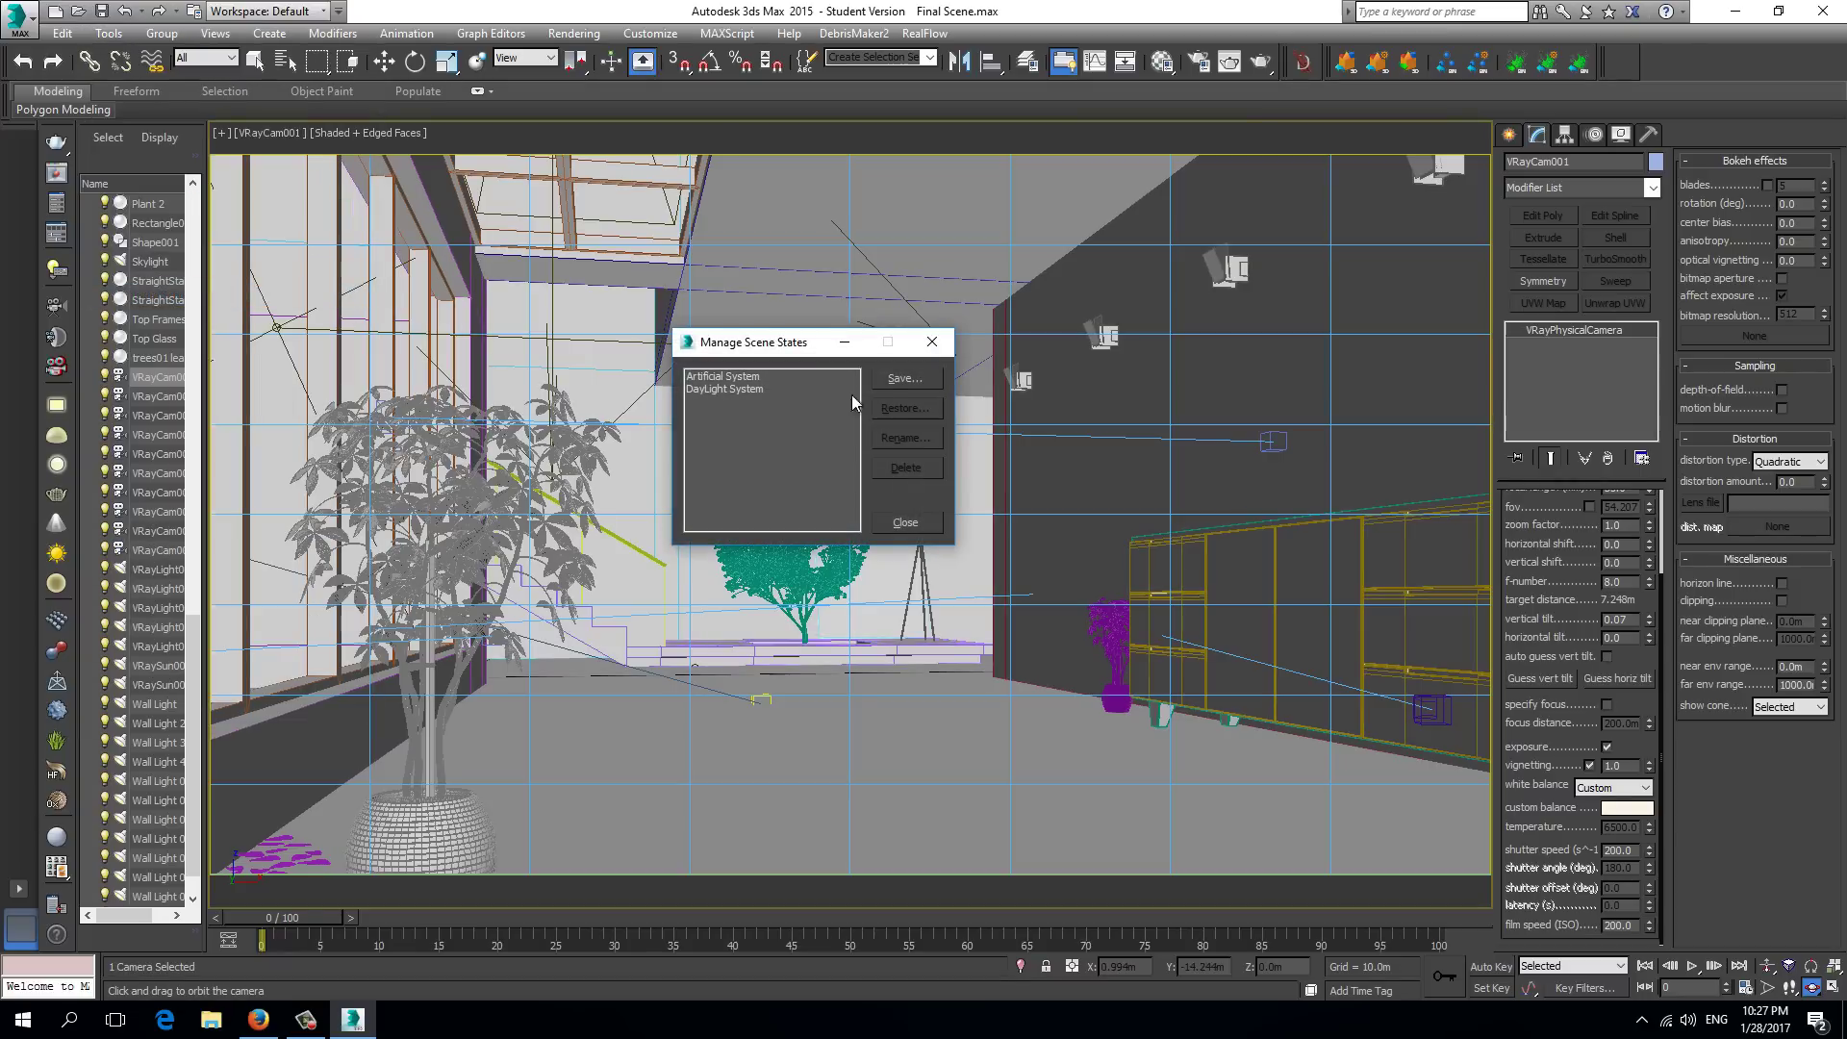
click(898, 381)
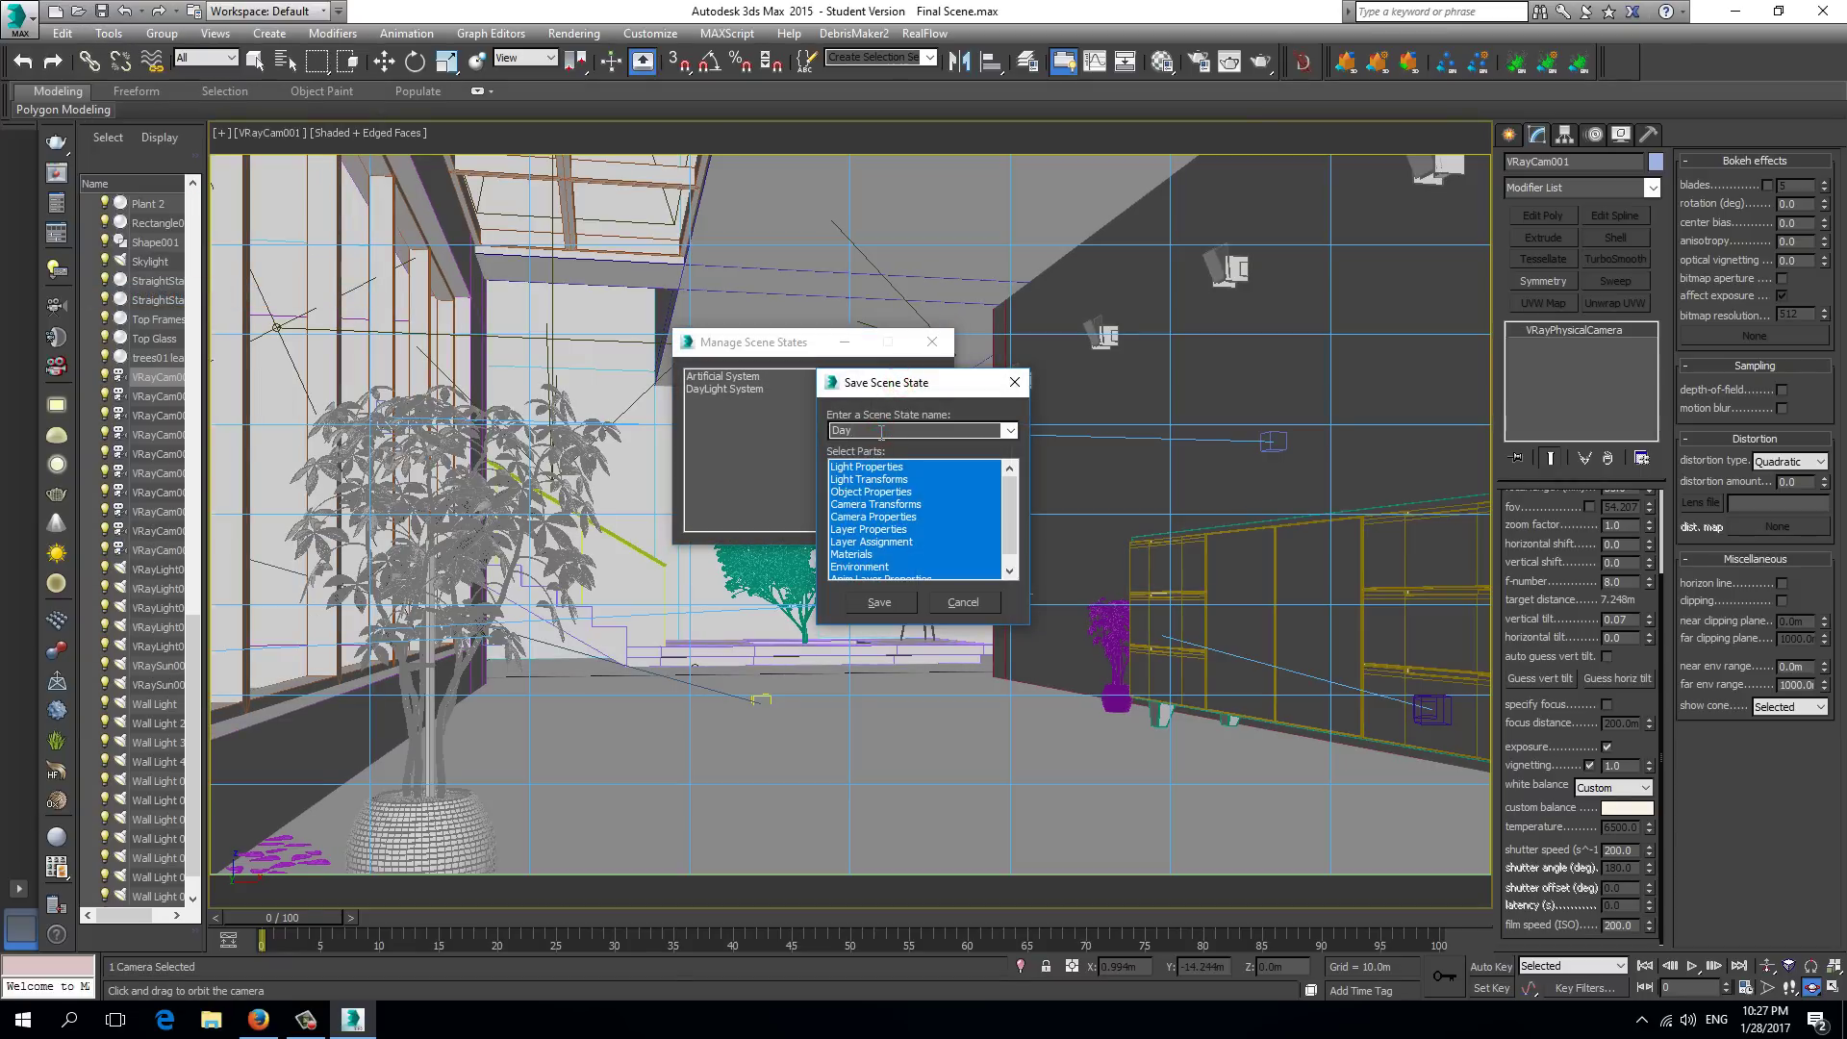
text(DayLight S)
key(BackSpace)
key(BackSpace)
key(BackSpace)
key(BackSpace)
key(BackSpace)
key(BackSpace)
key(BackSpace)
key(BackSpace)
key(BackSpace)
key(BackSpace)
text(Artificial L)
text(S)
click(890, 605)
click(931, 342)
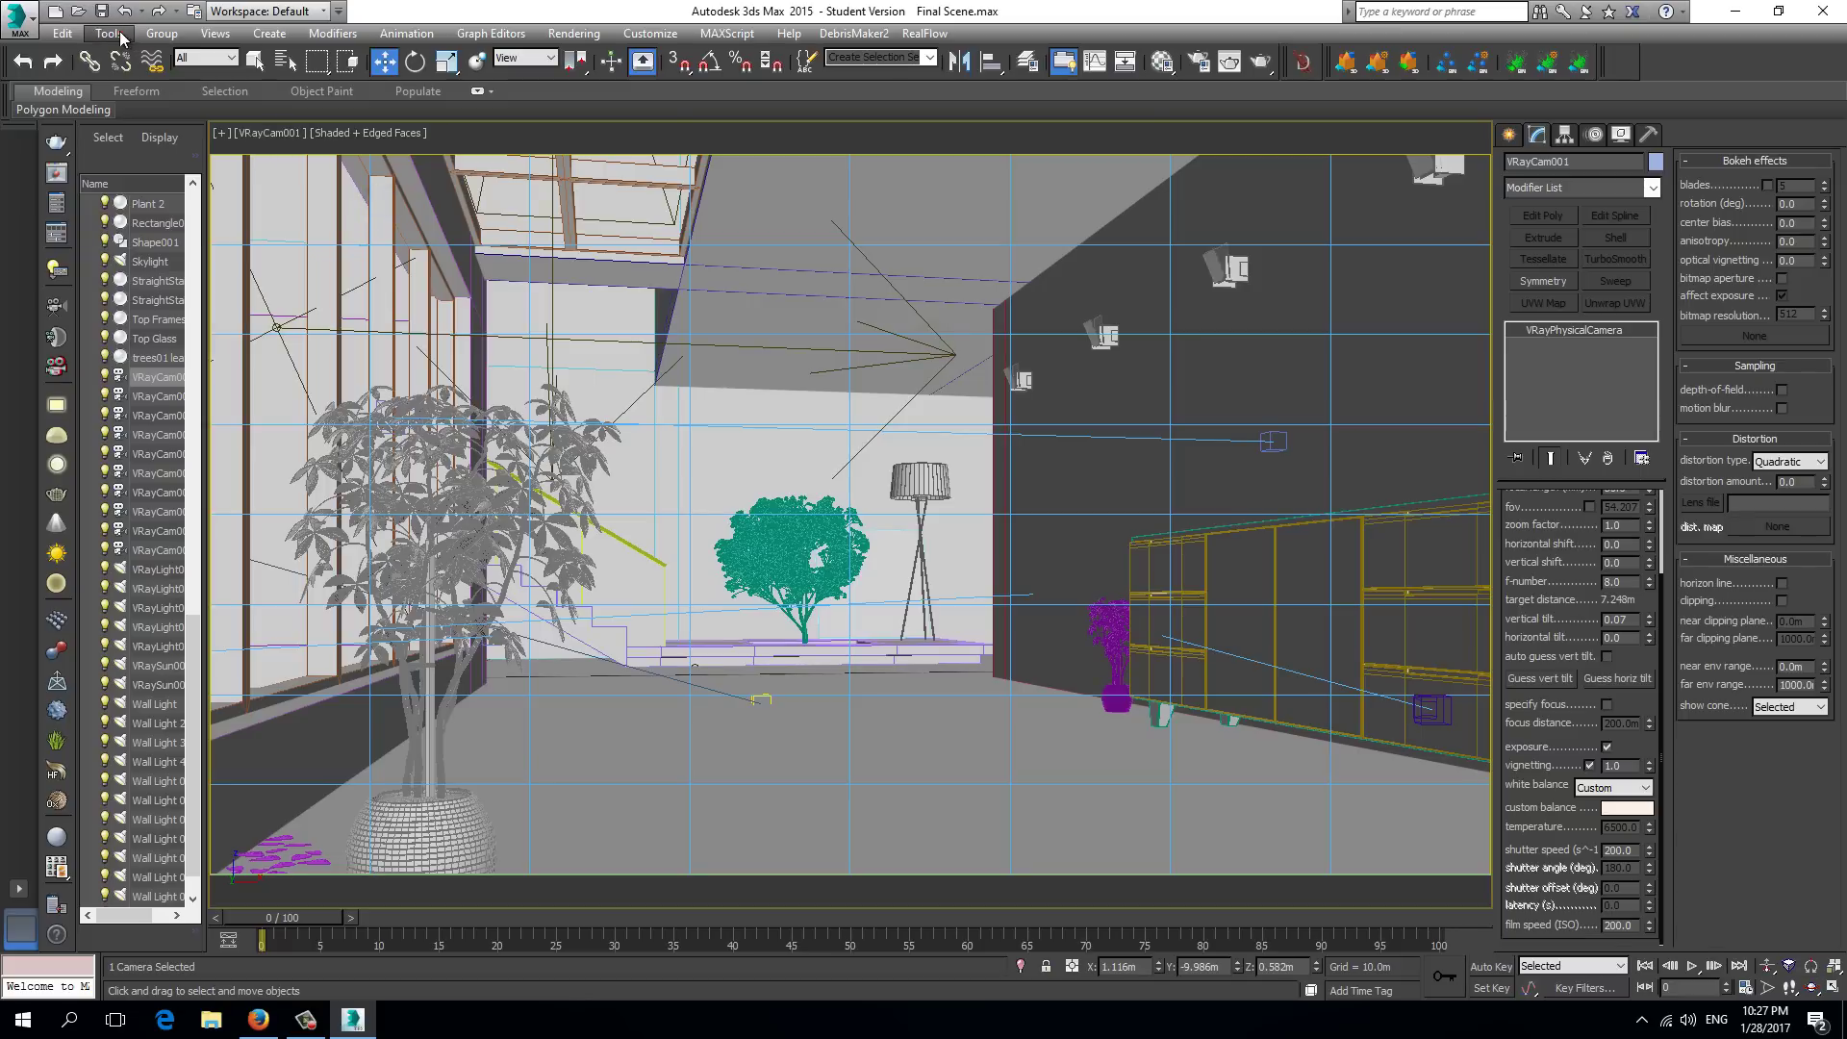
Restore all parts of the DayLight System scene state and check its lights in wireframe and the camera's exposure settings
click(108, 33)
click(219, 295)
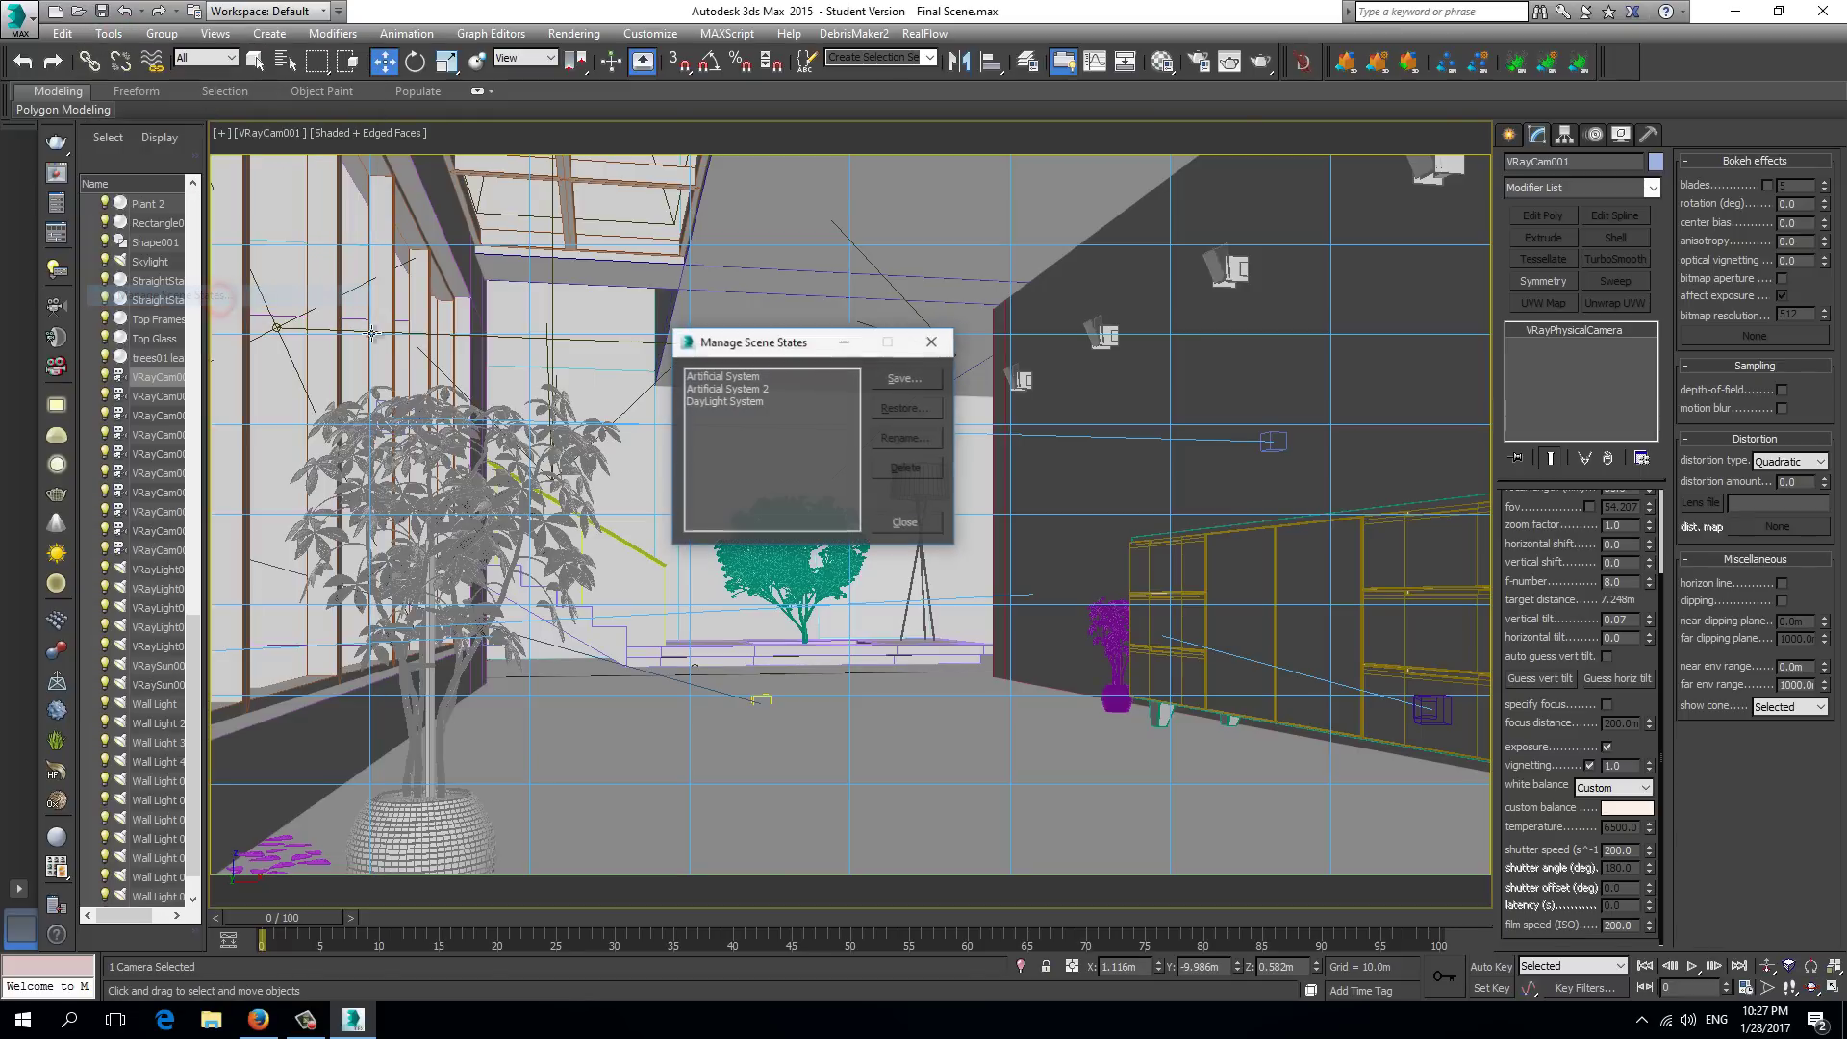
click(730, 402)
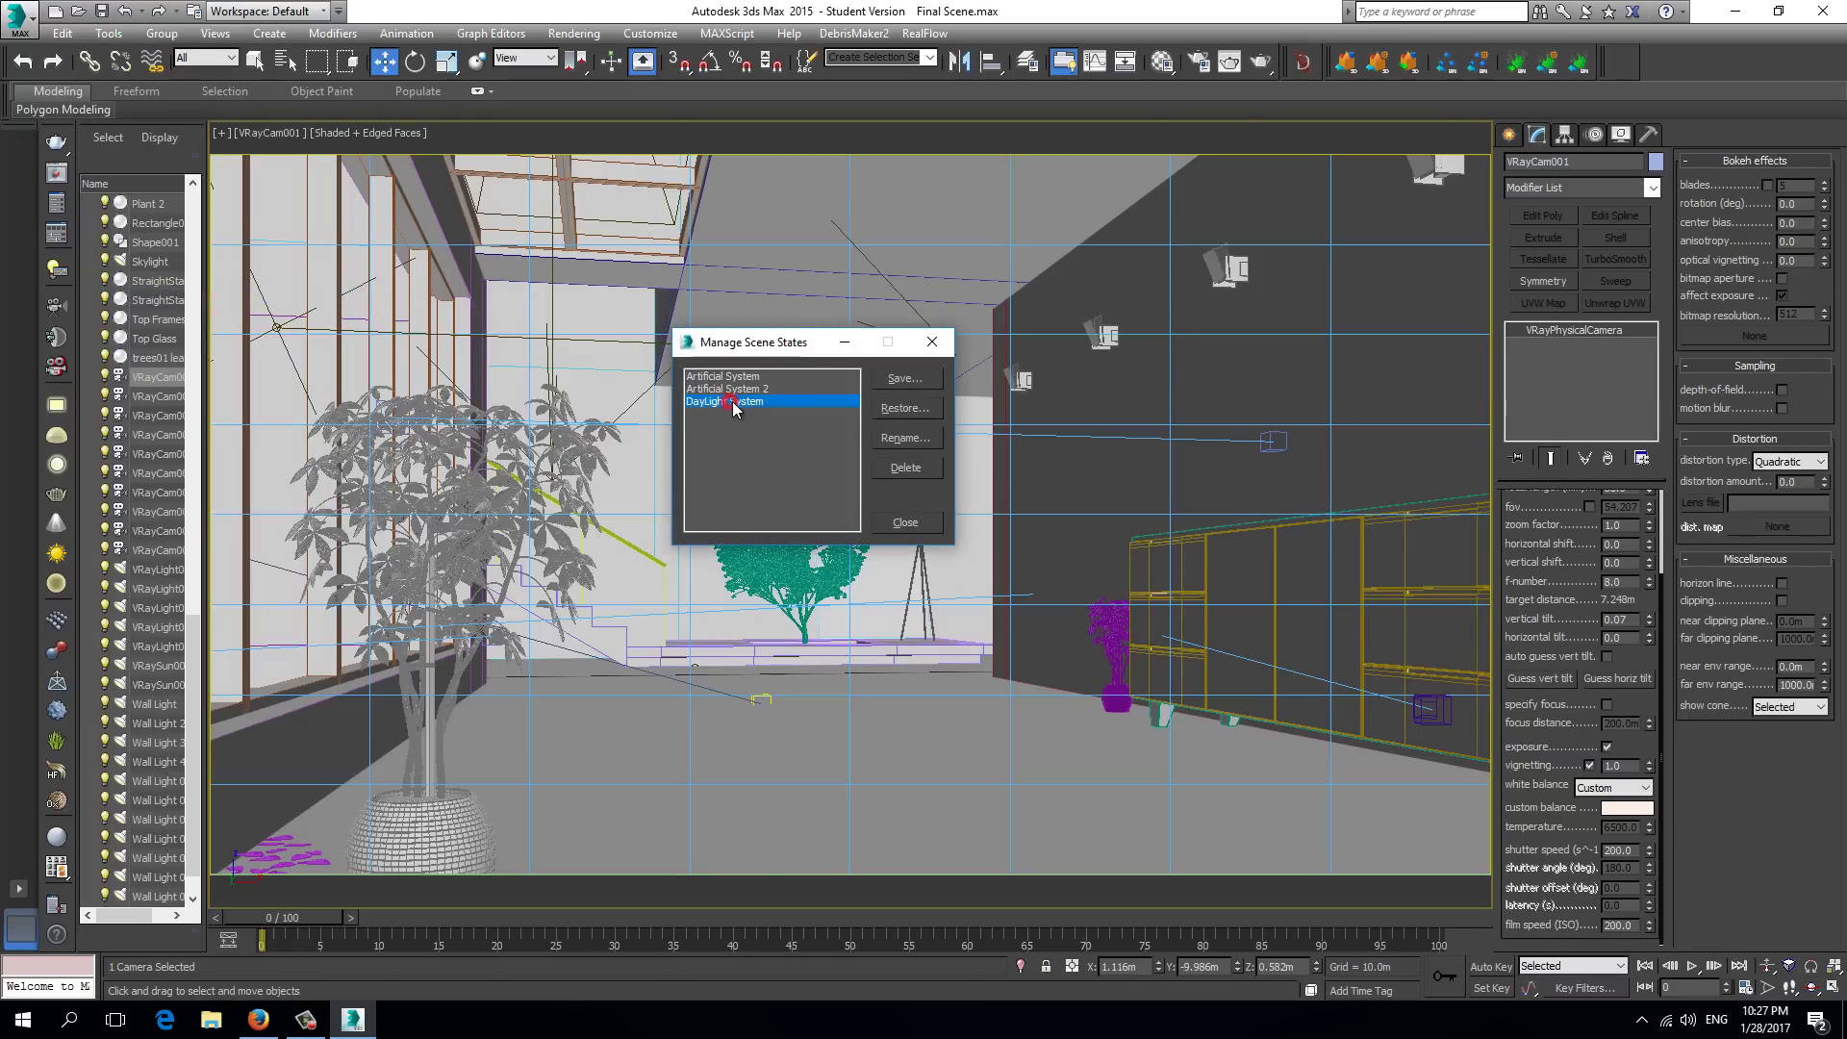
click(919, 411)
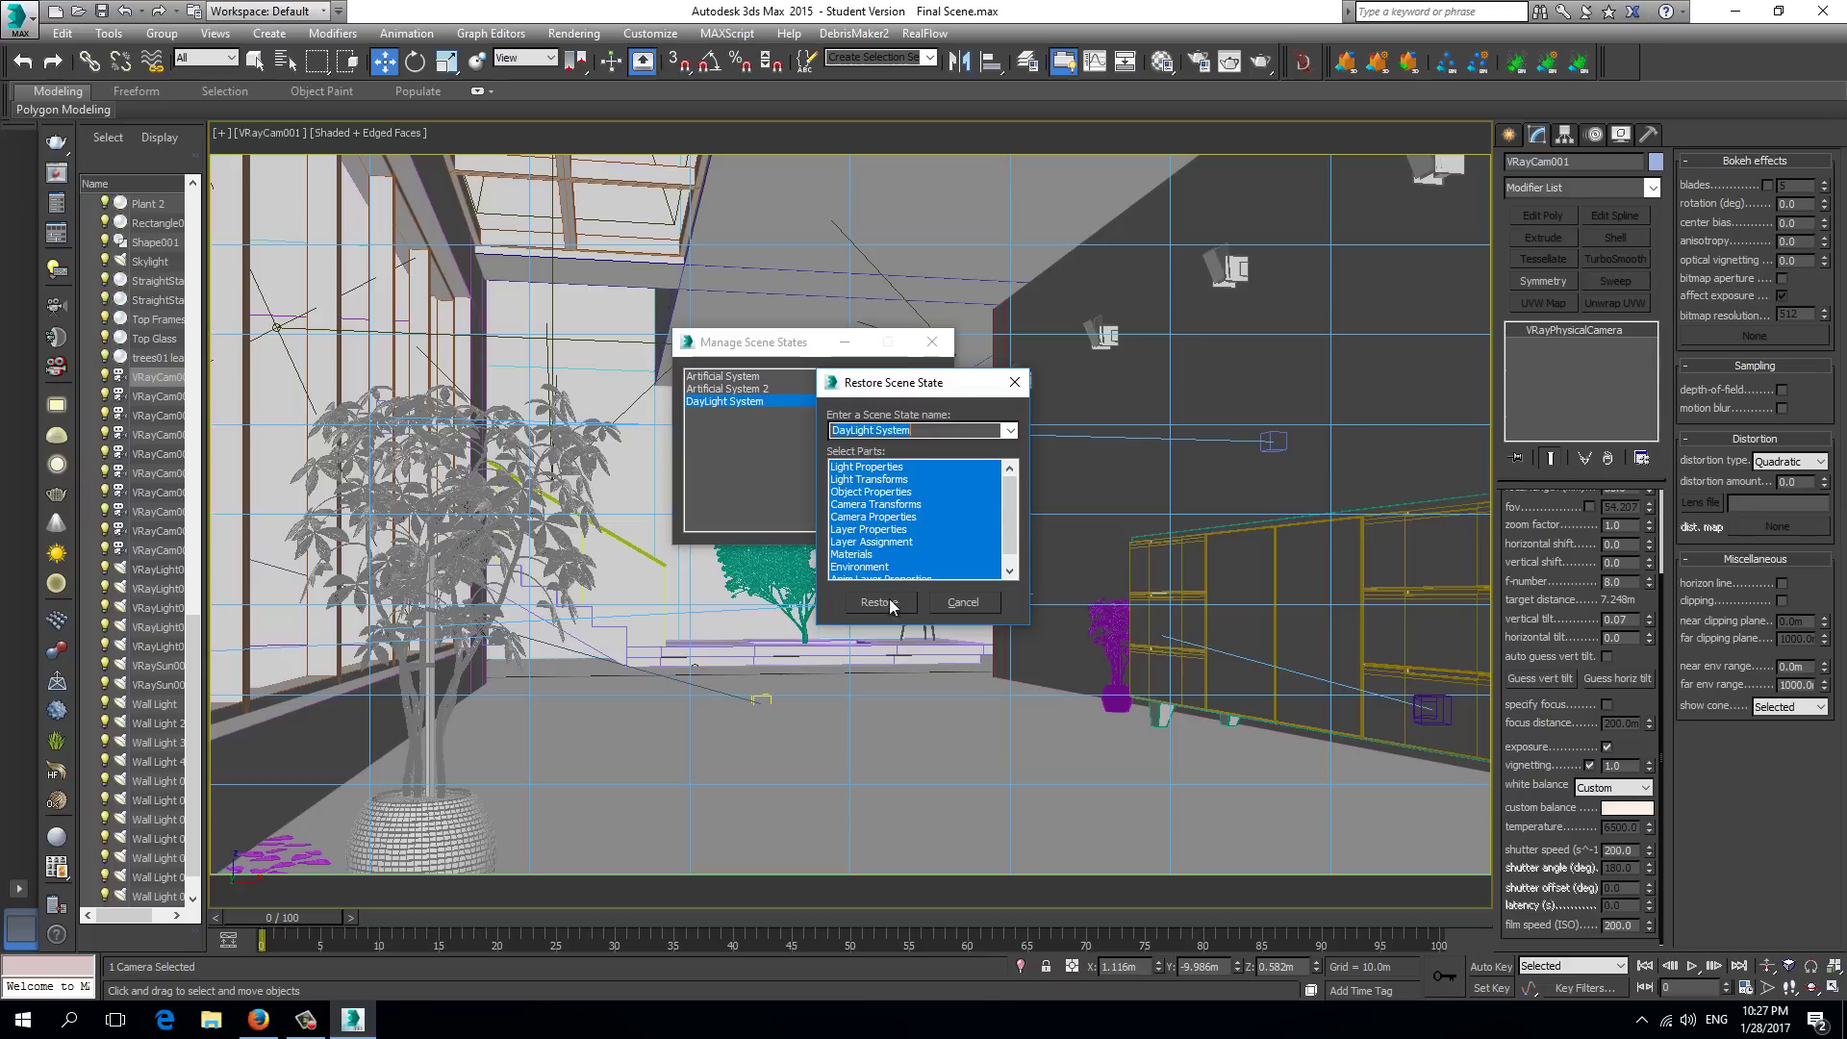
drag(1006, 508, 1009, 550)
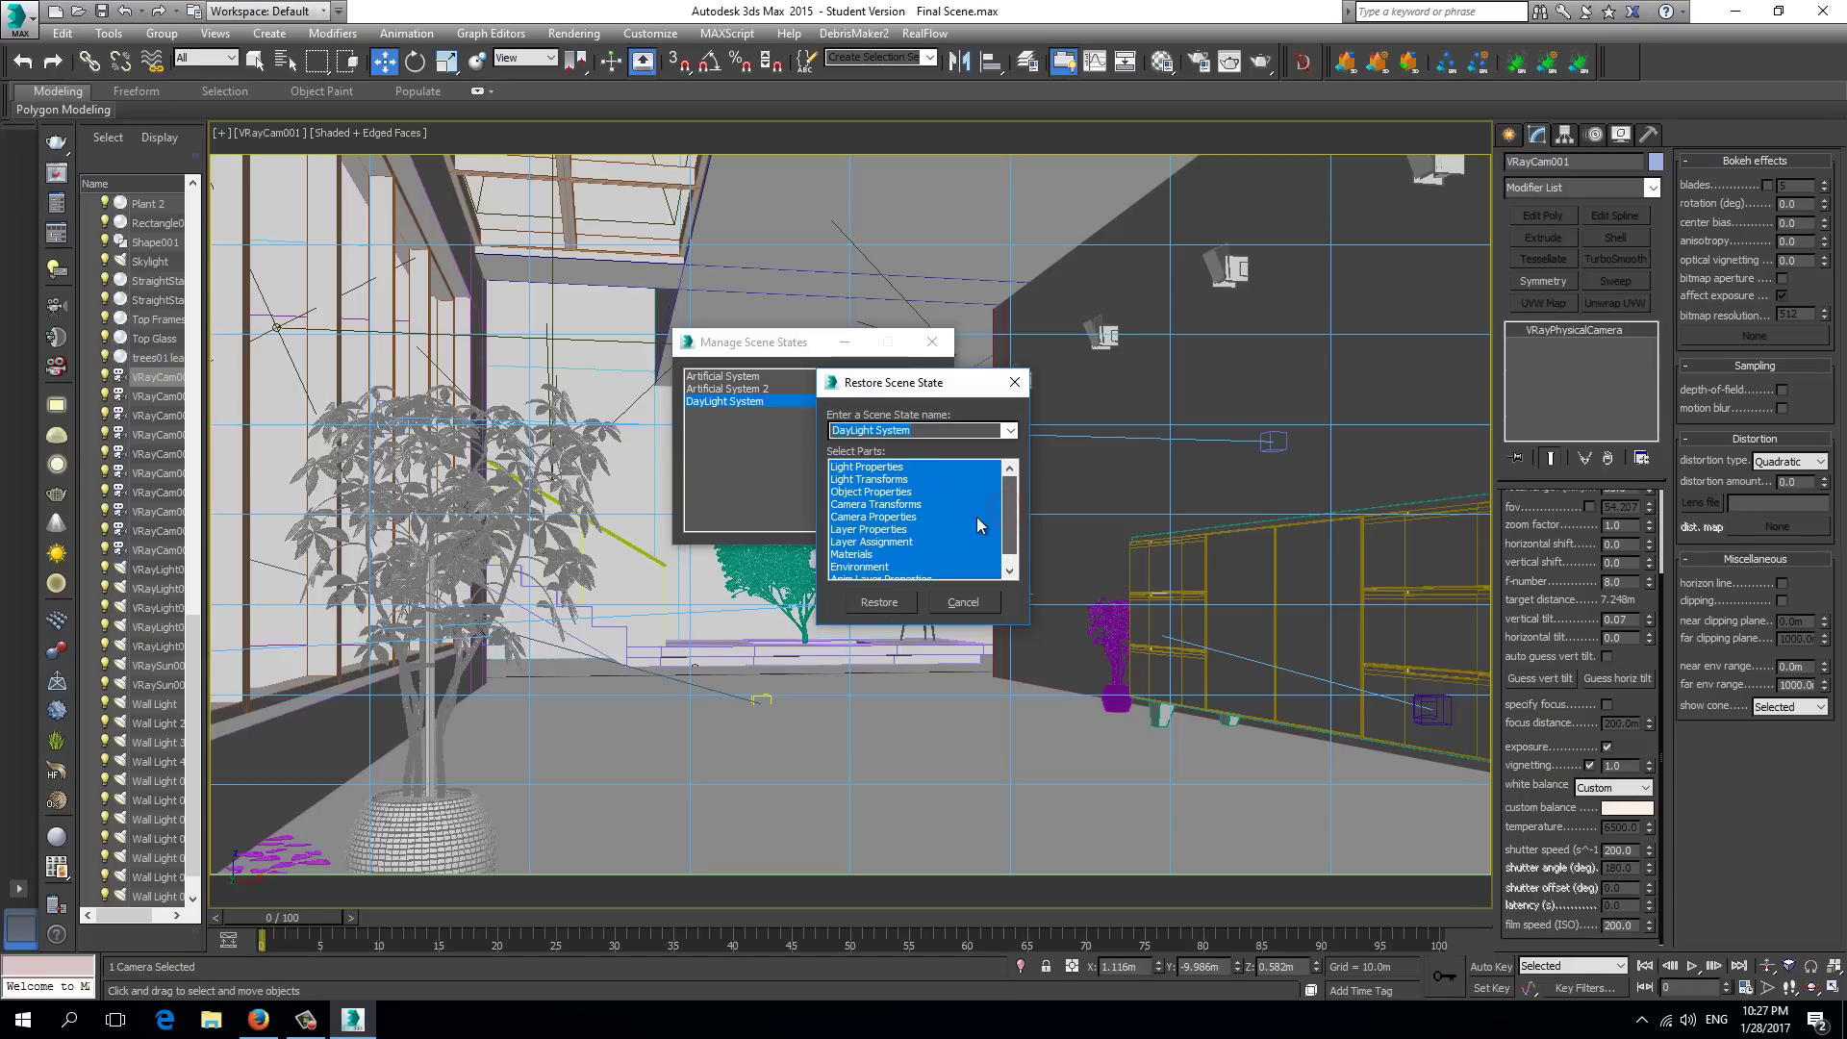
click(878, 601)
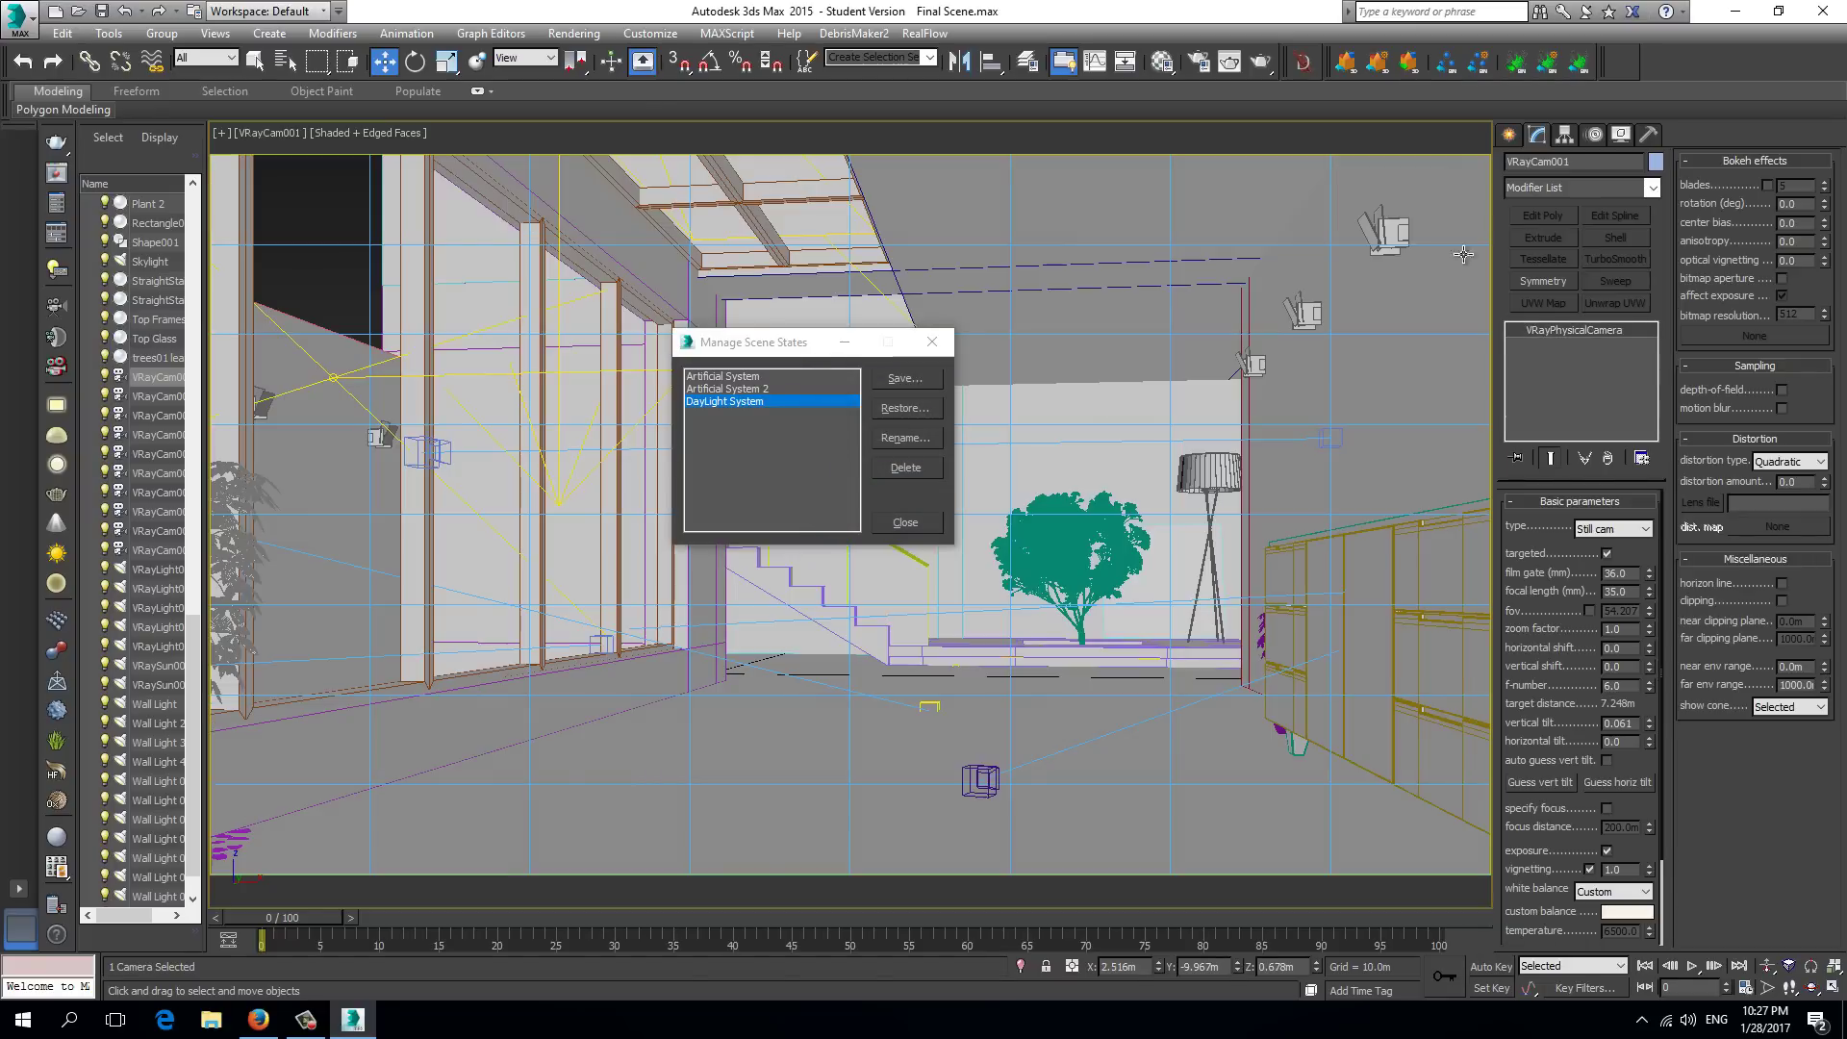
key(F3)
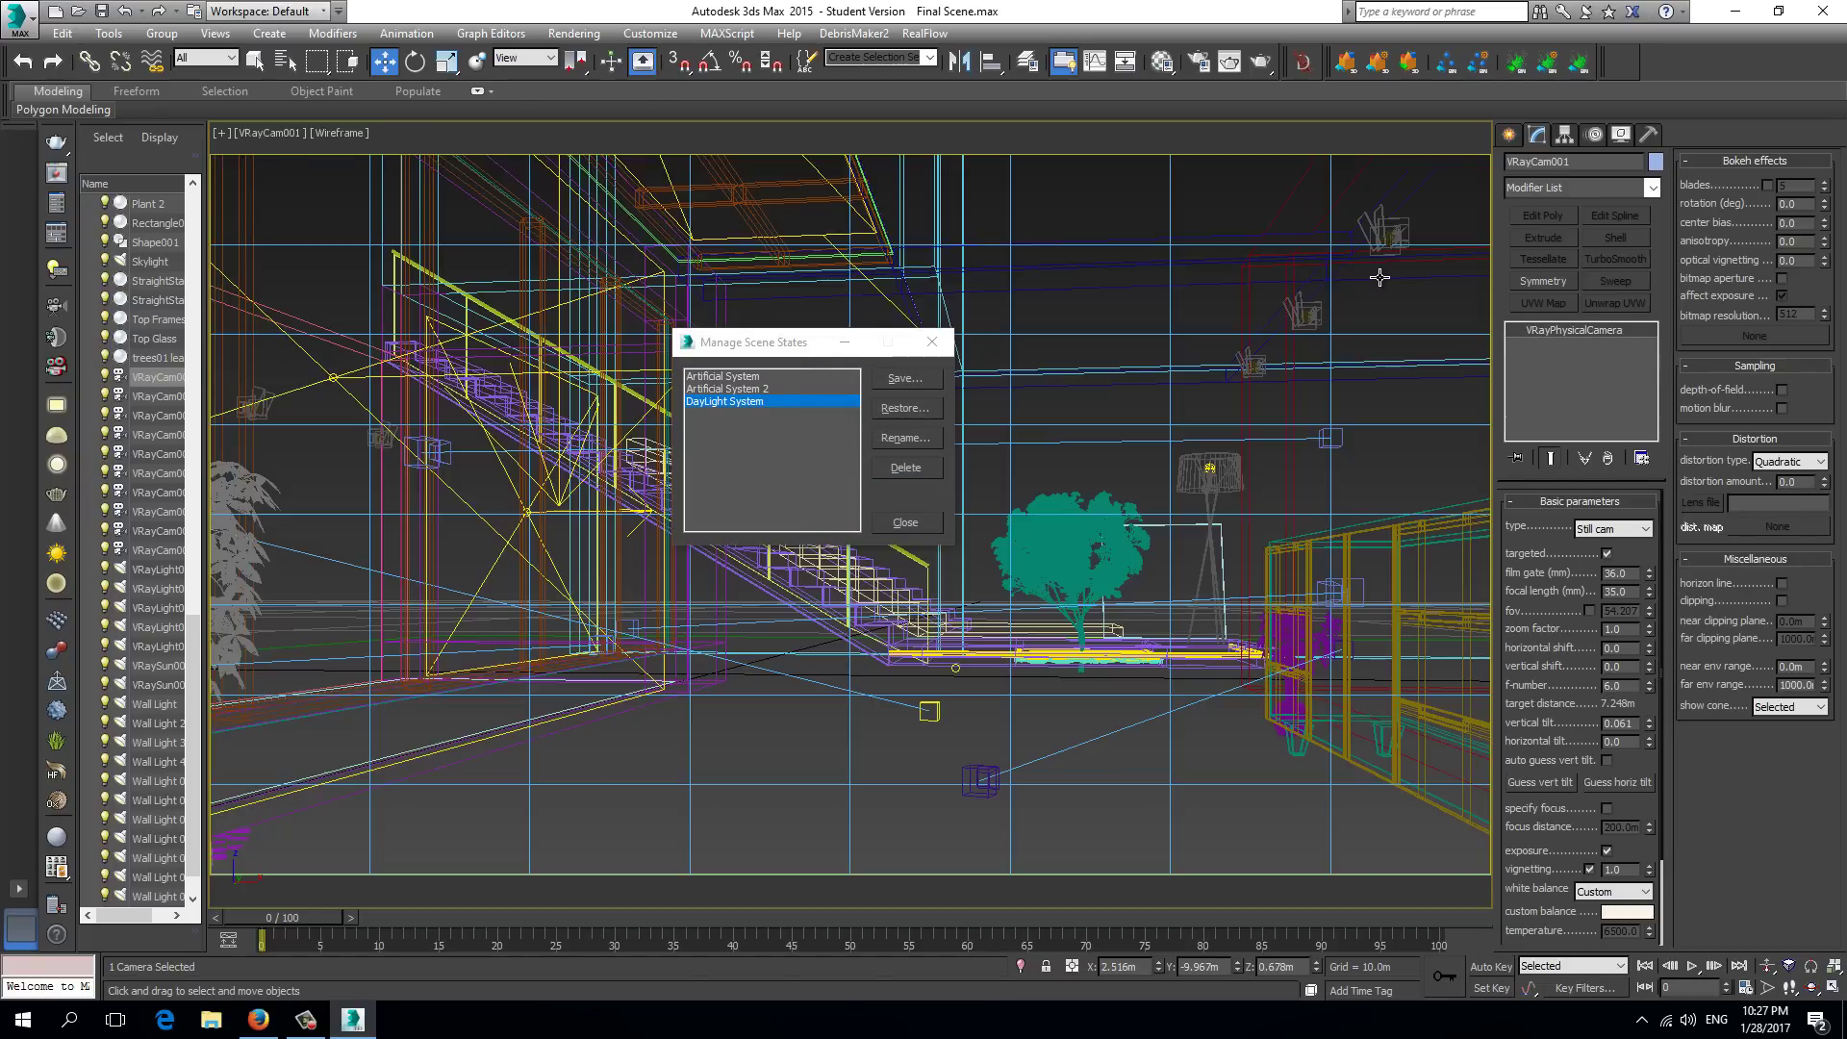
key(F3)
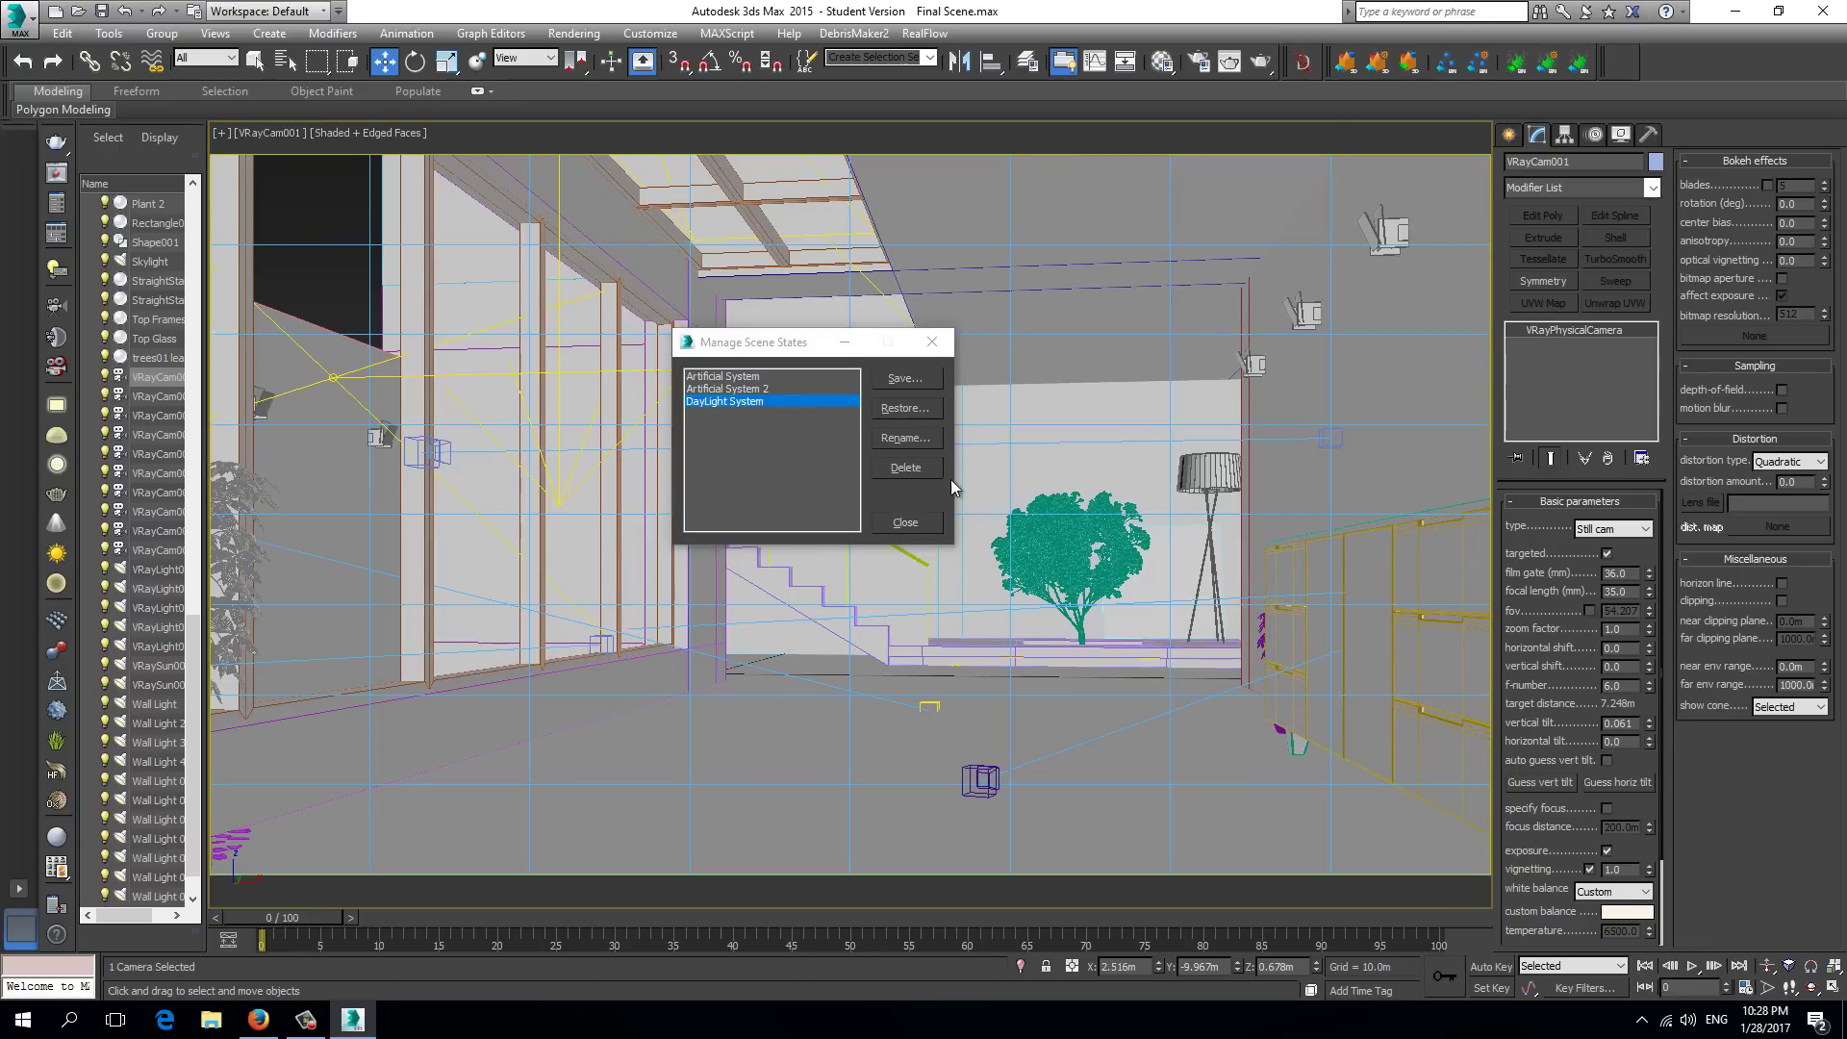
scroll(1598, 700, down, 3)
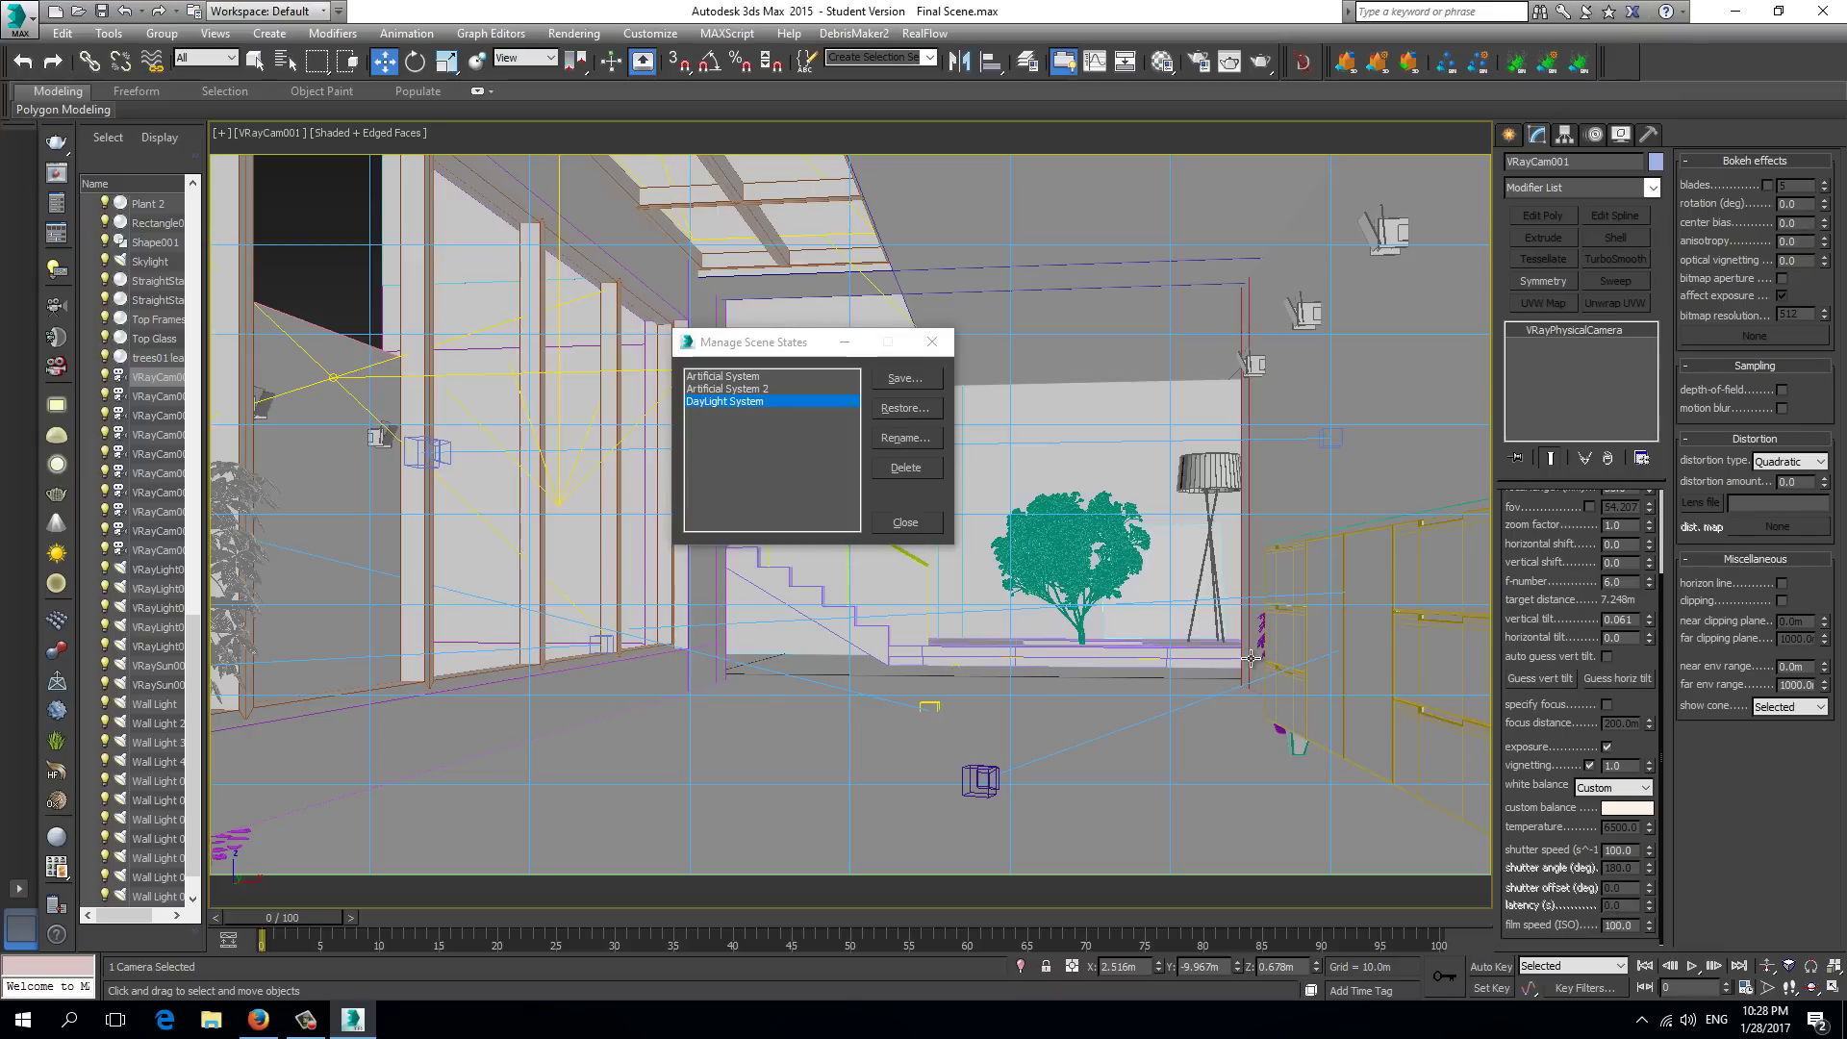
Restore all parts of the Artificial System scene state
click(742, 377)
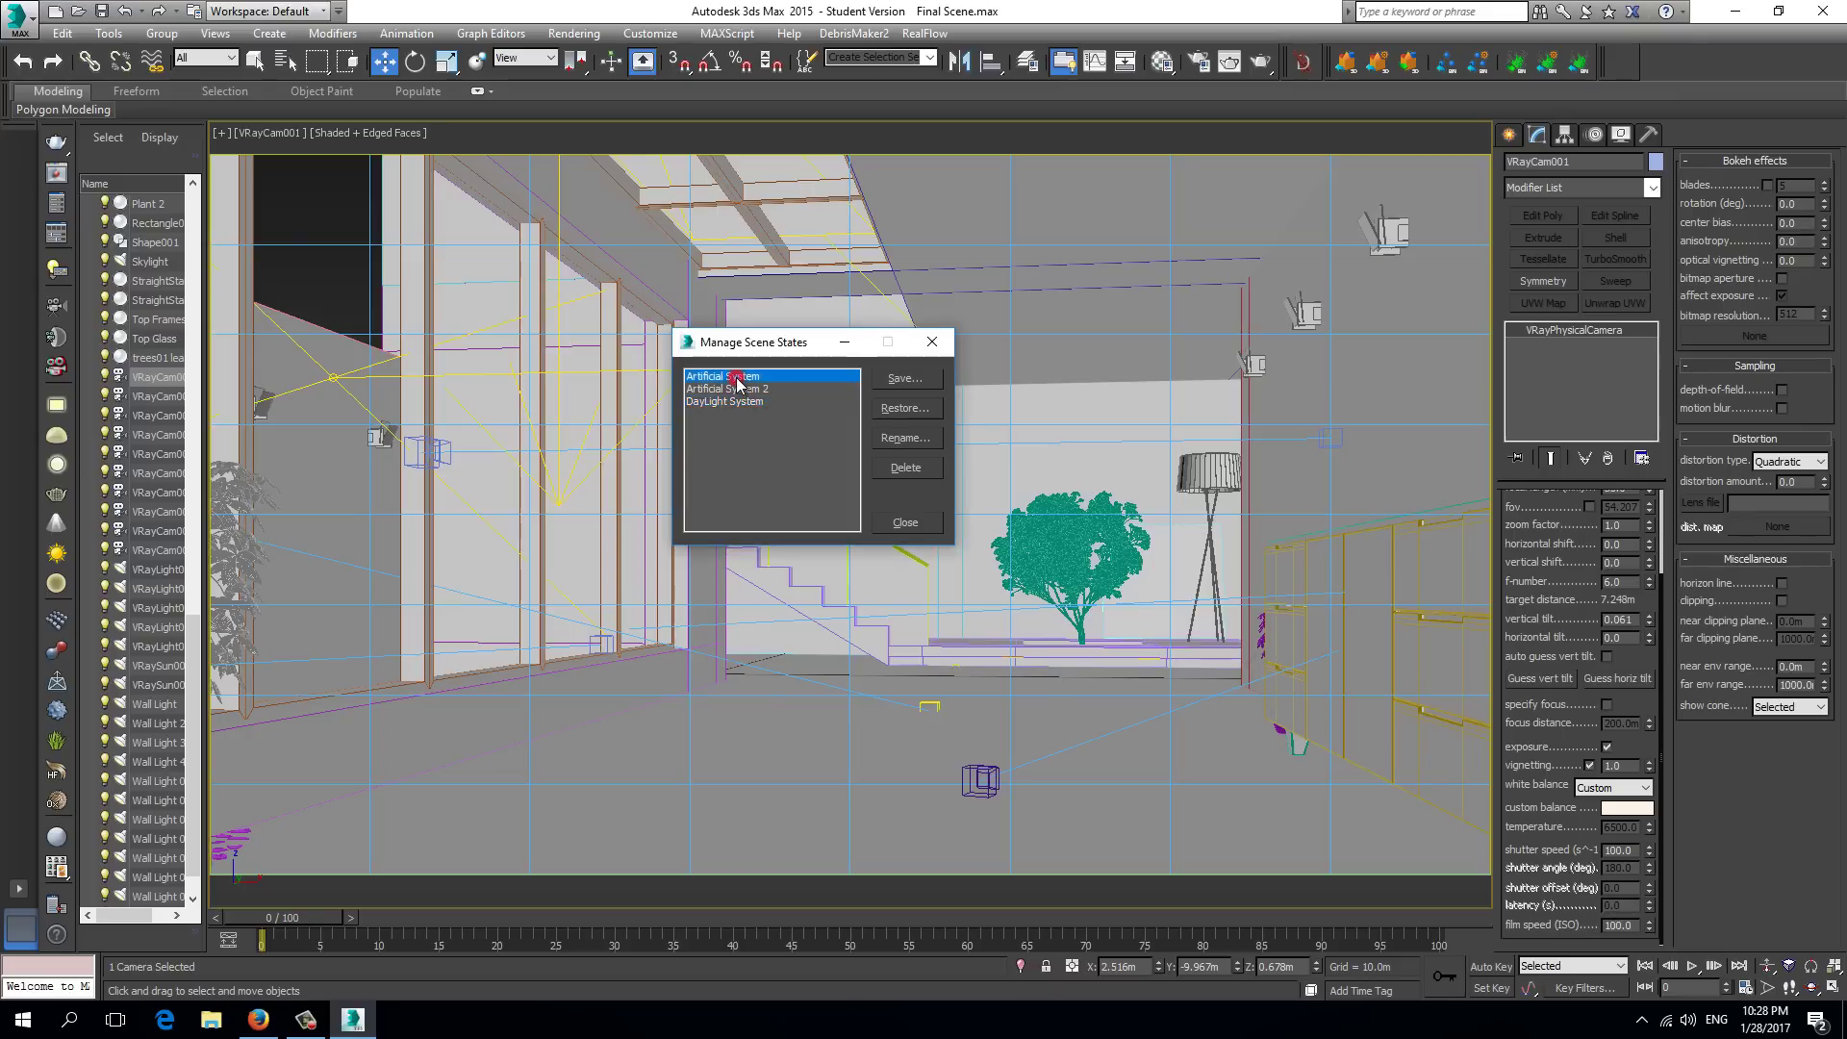
click(902, 409)
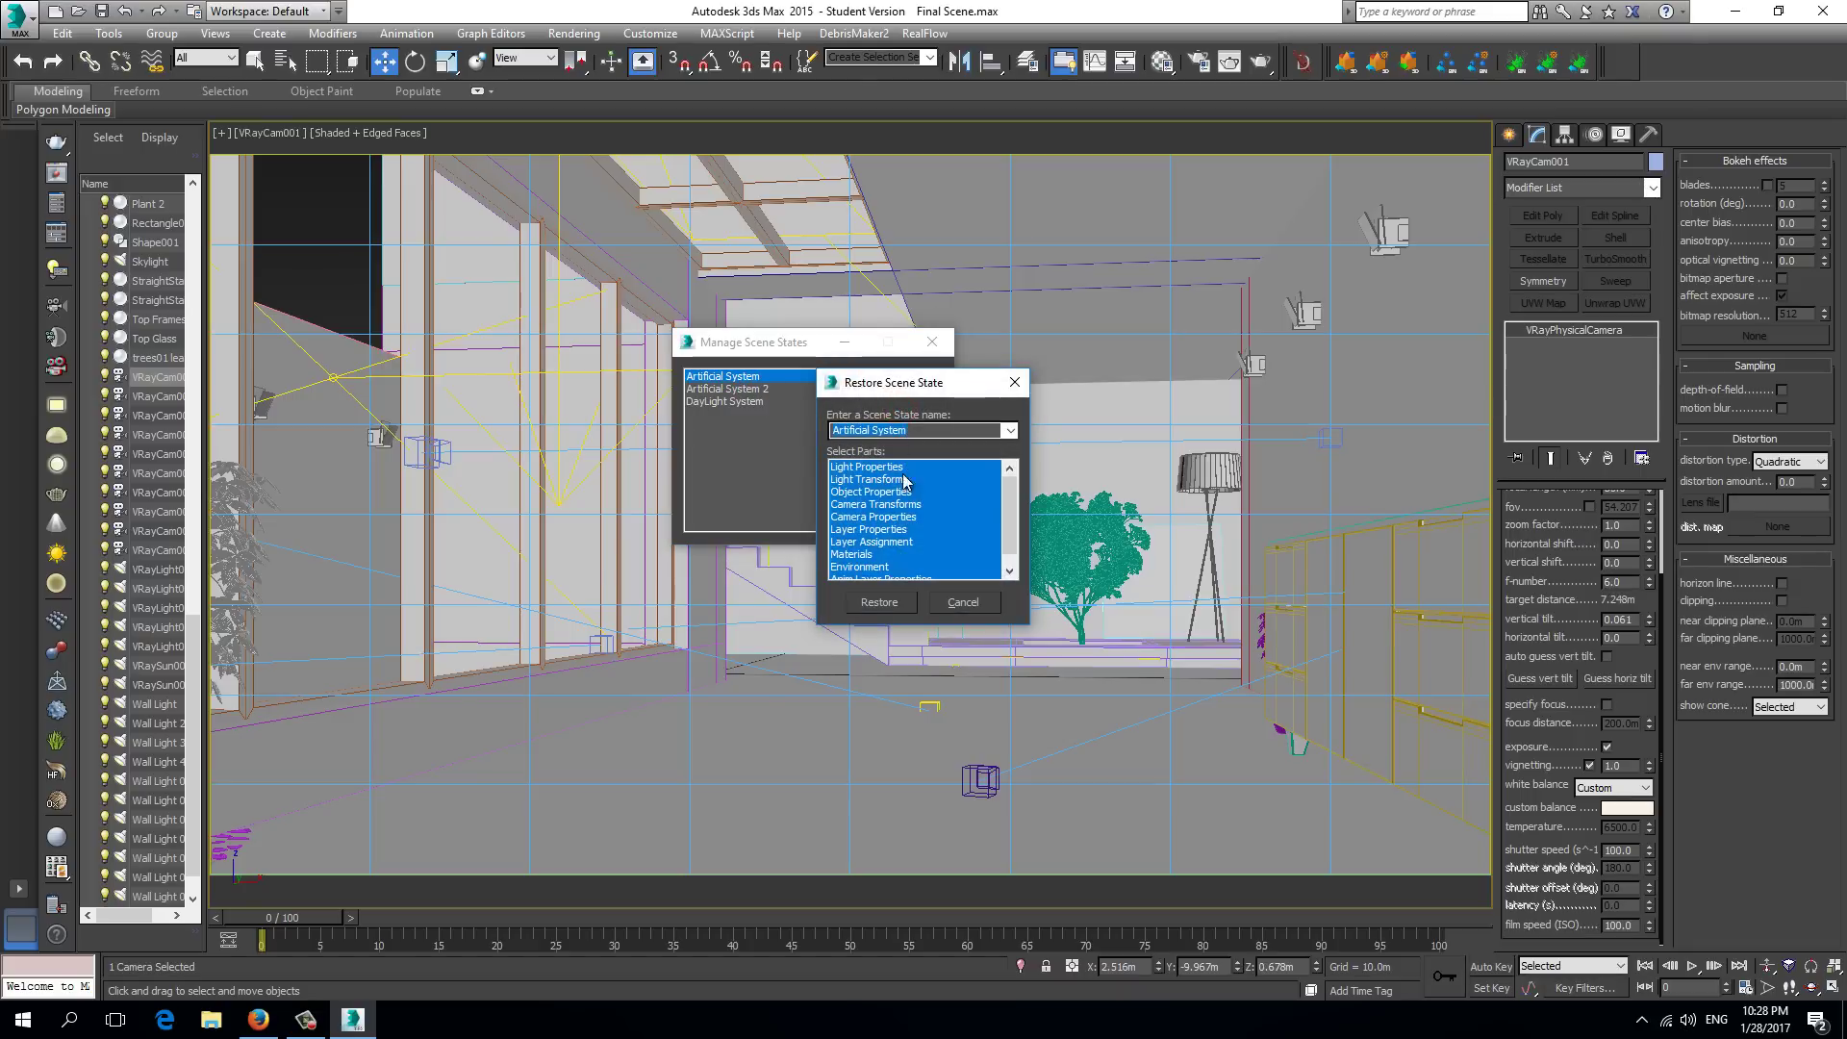
click(897, 606)
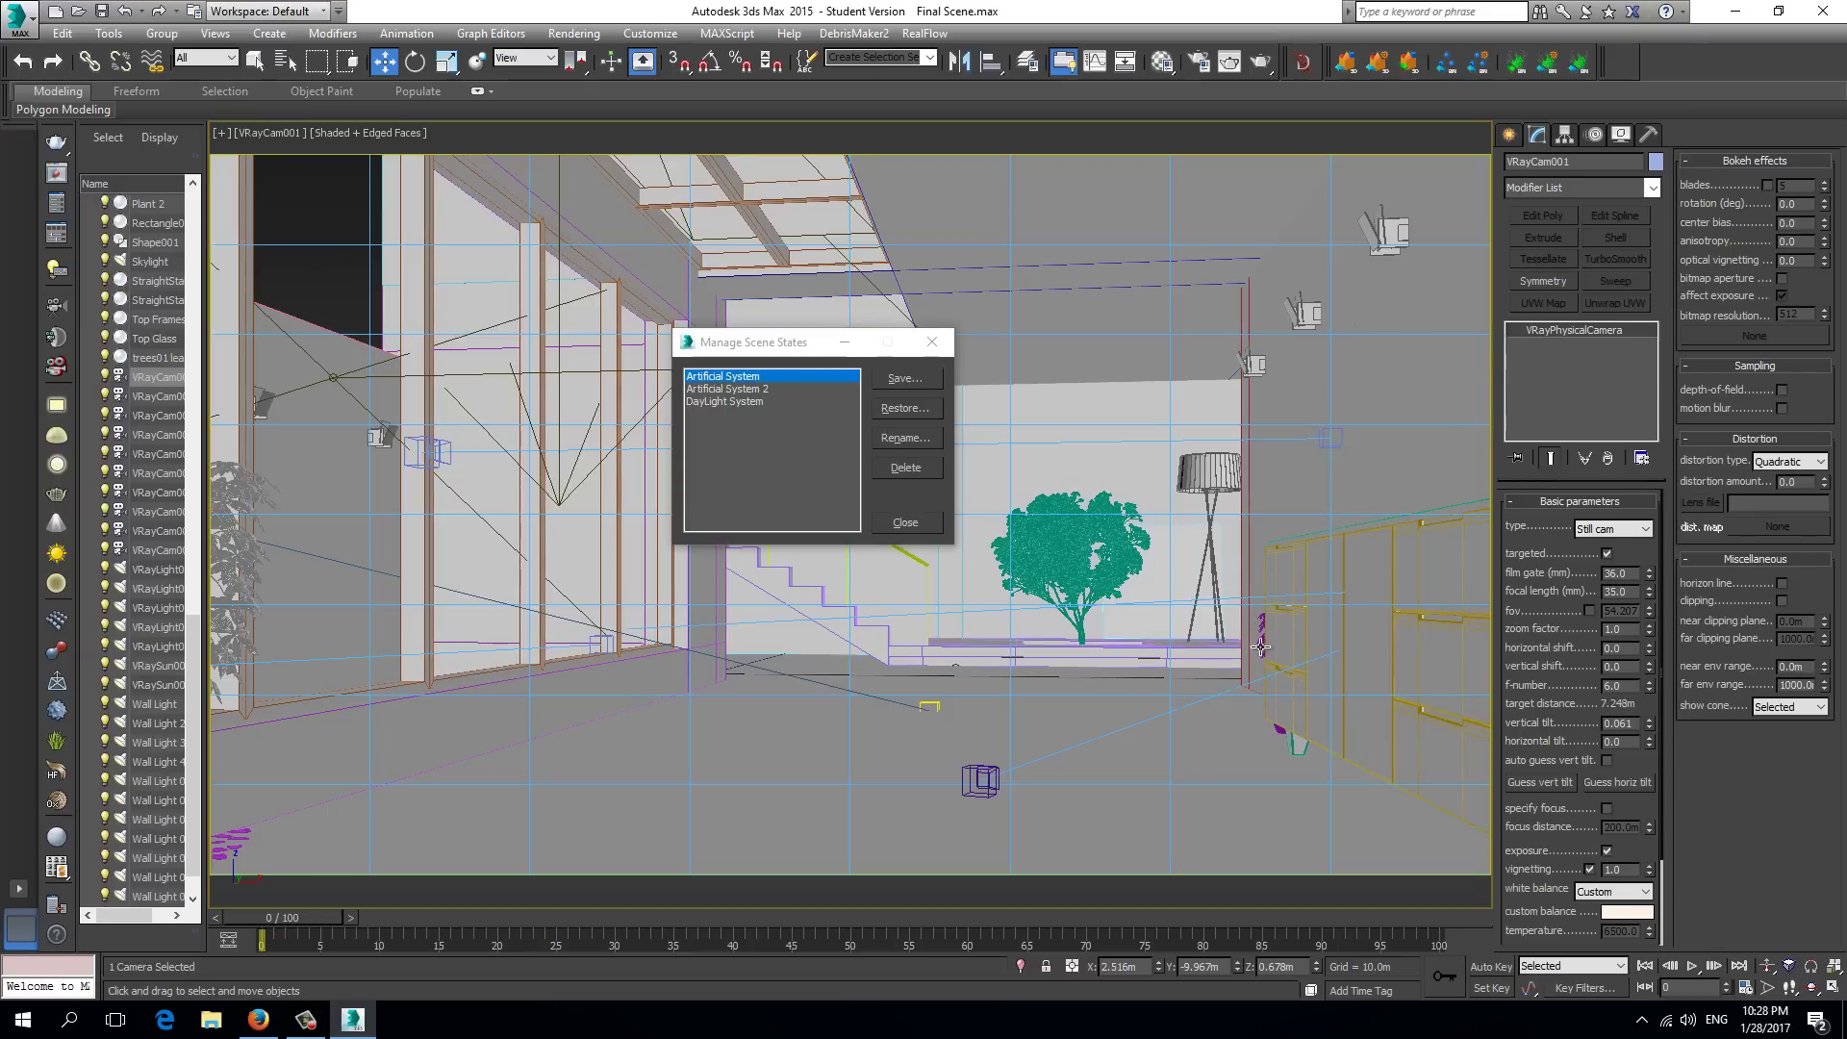
Restore the DayLight System scene state, followed by Artificial System 2, and close the scene state manager
click(742, 402)
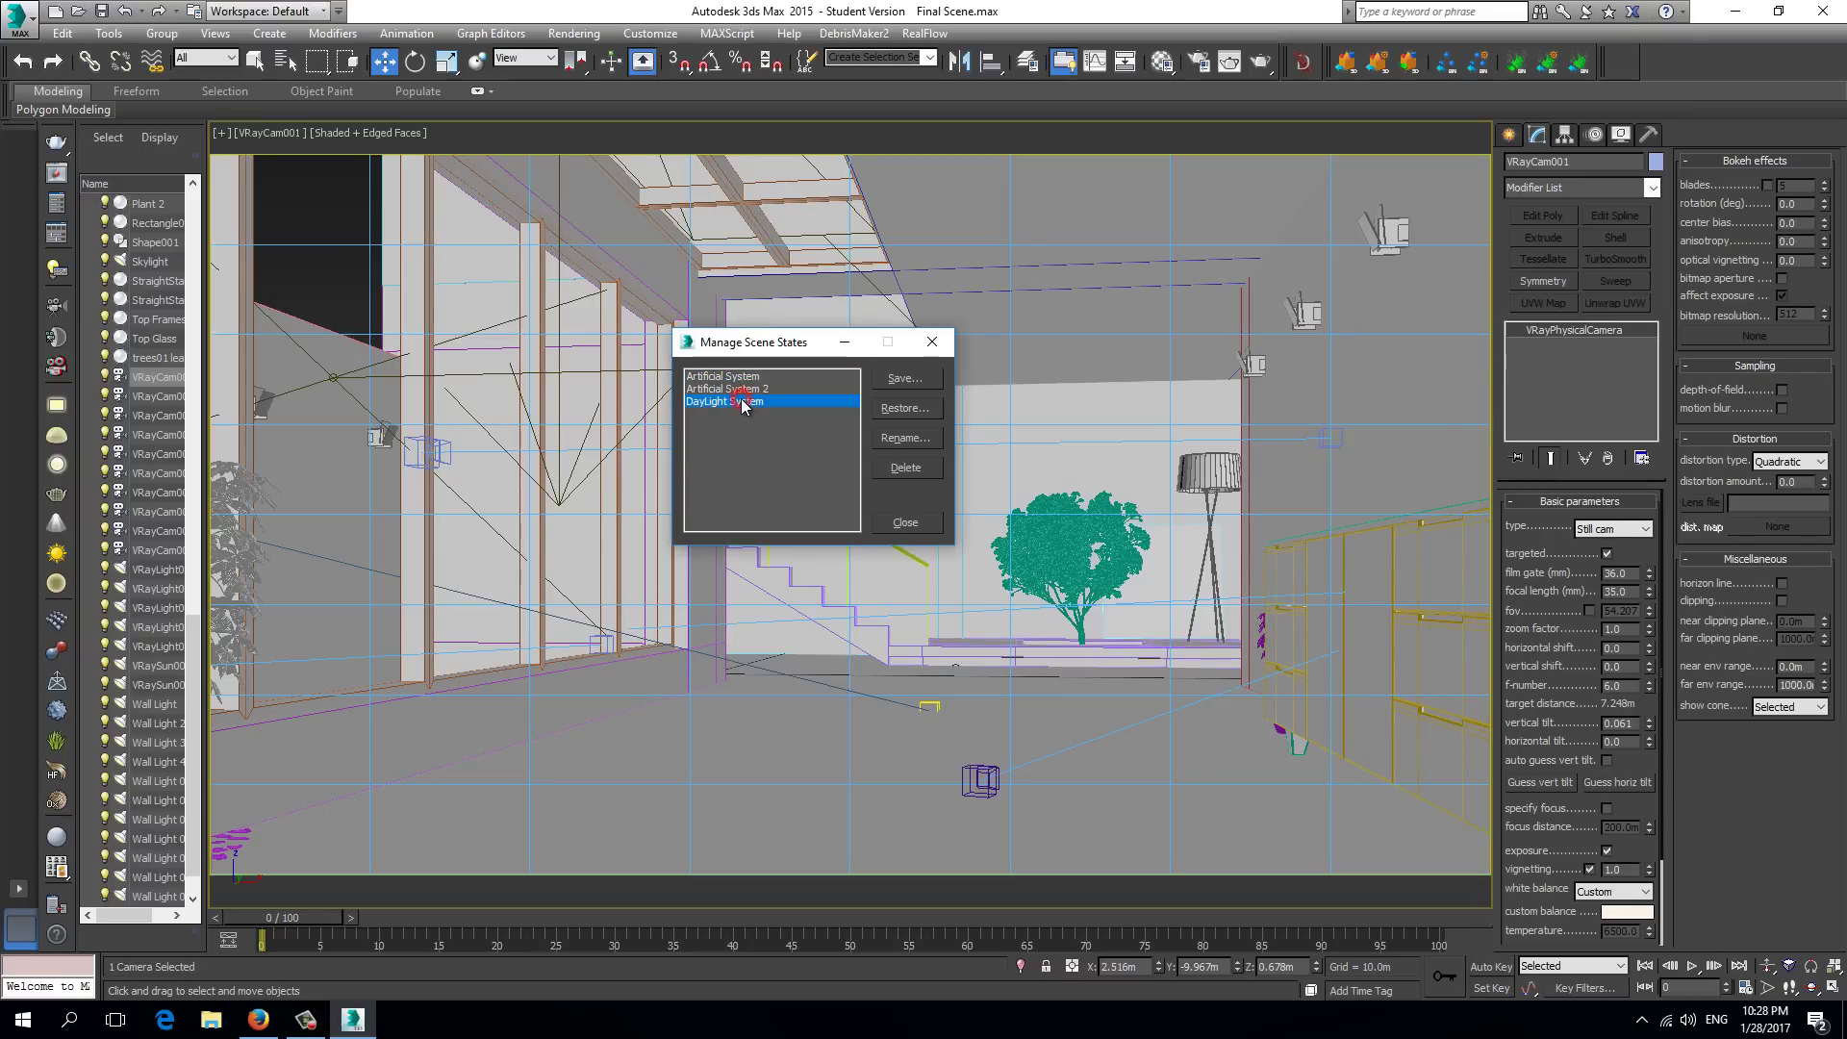
click(918, 414)
click(881, 604)
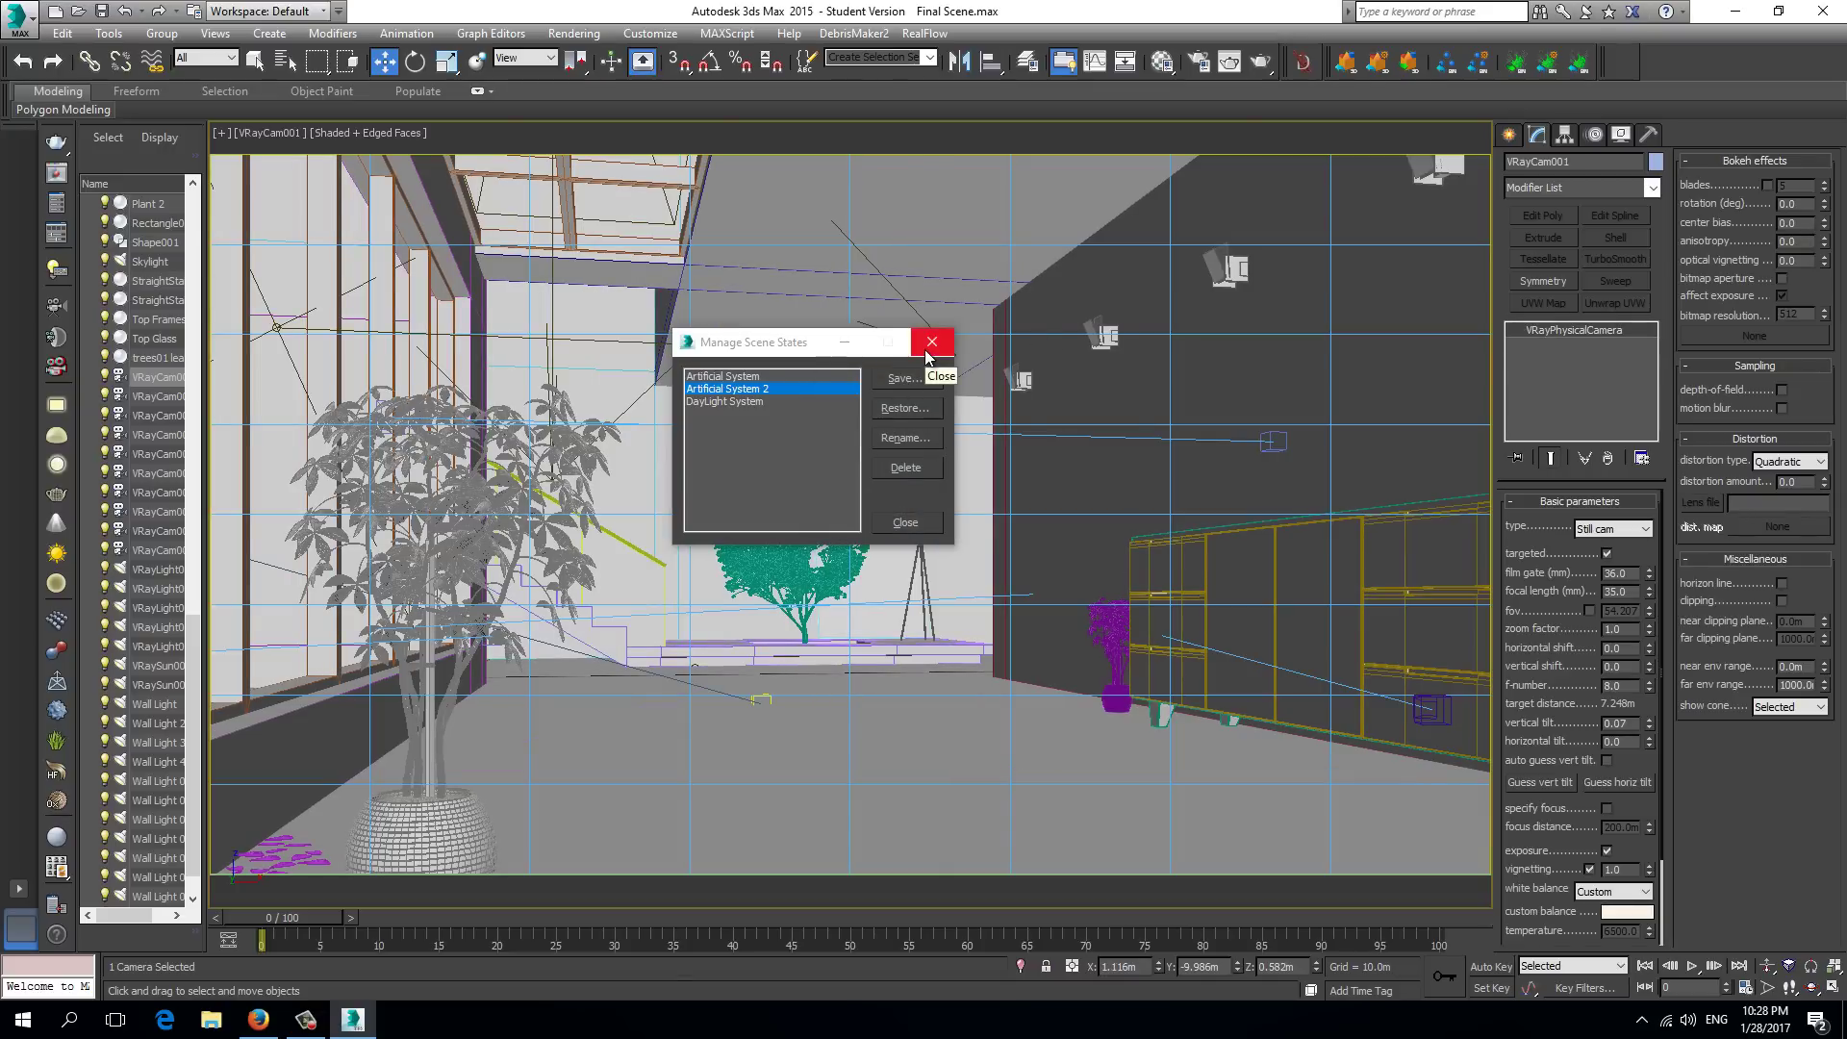
click(931, 342)
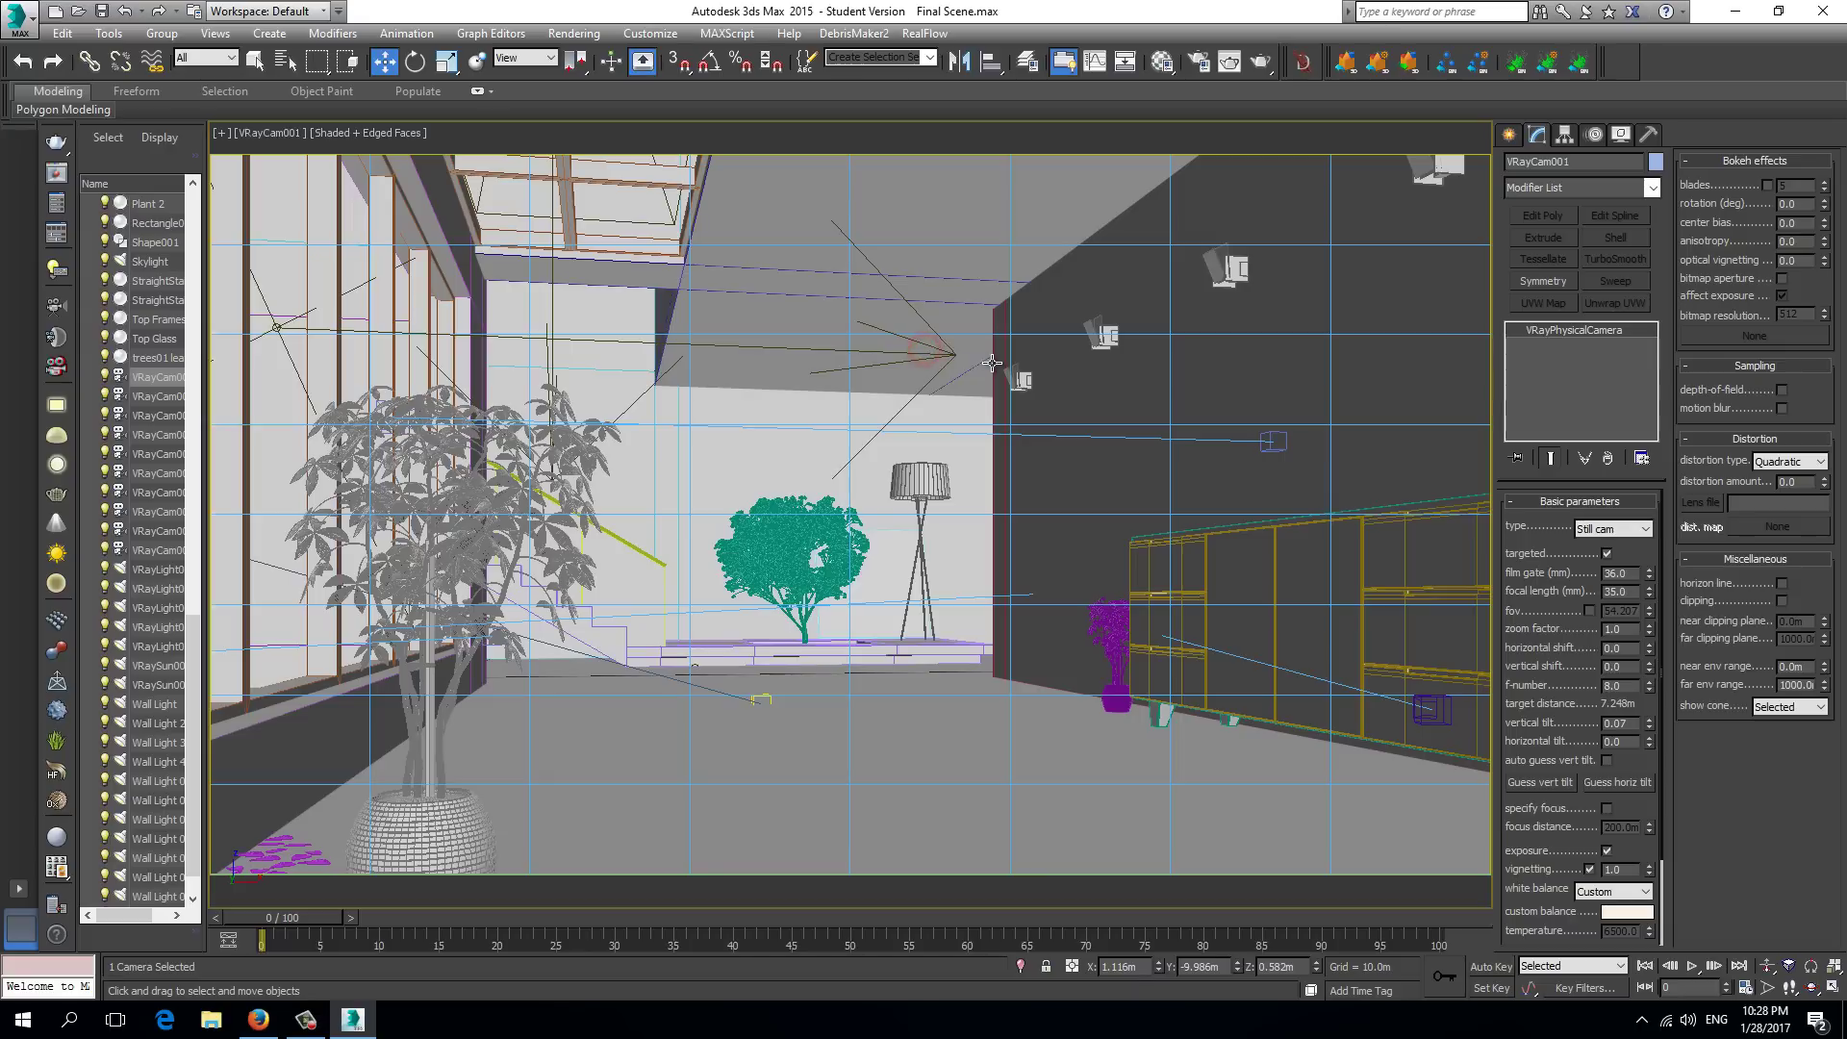
click(1088, 382)
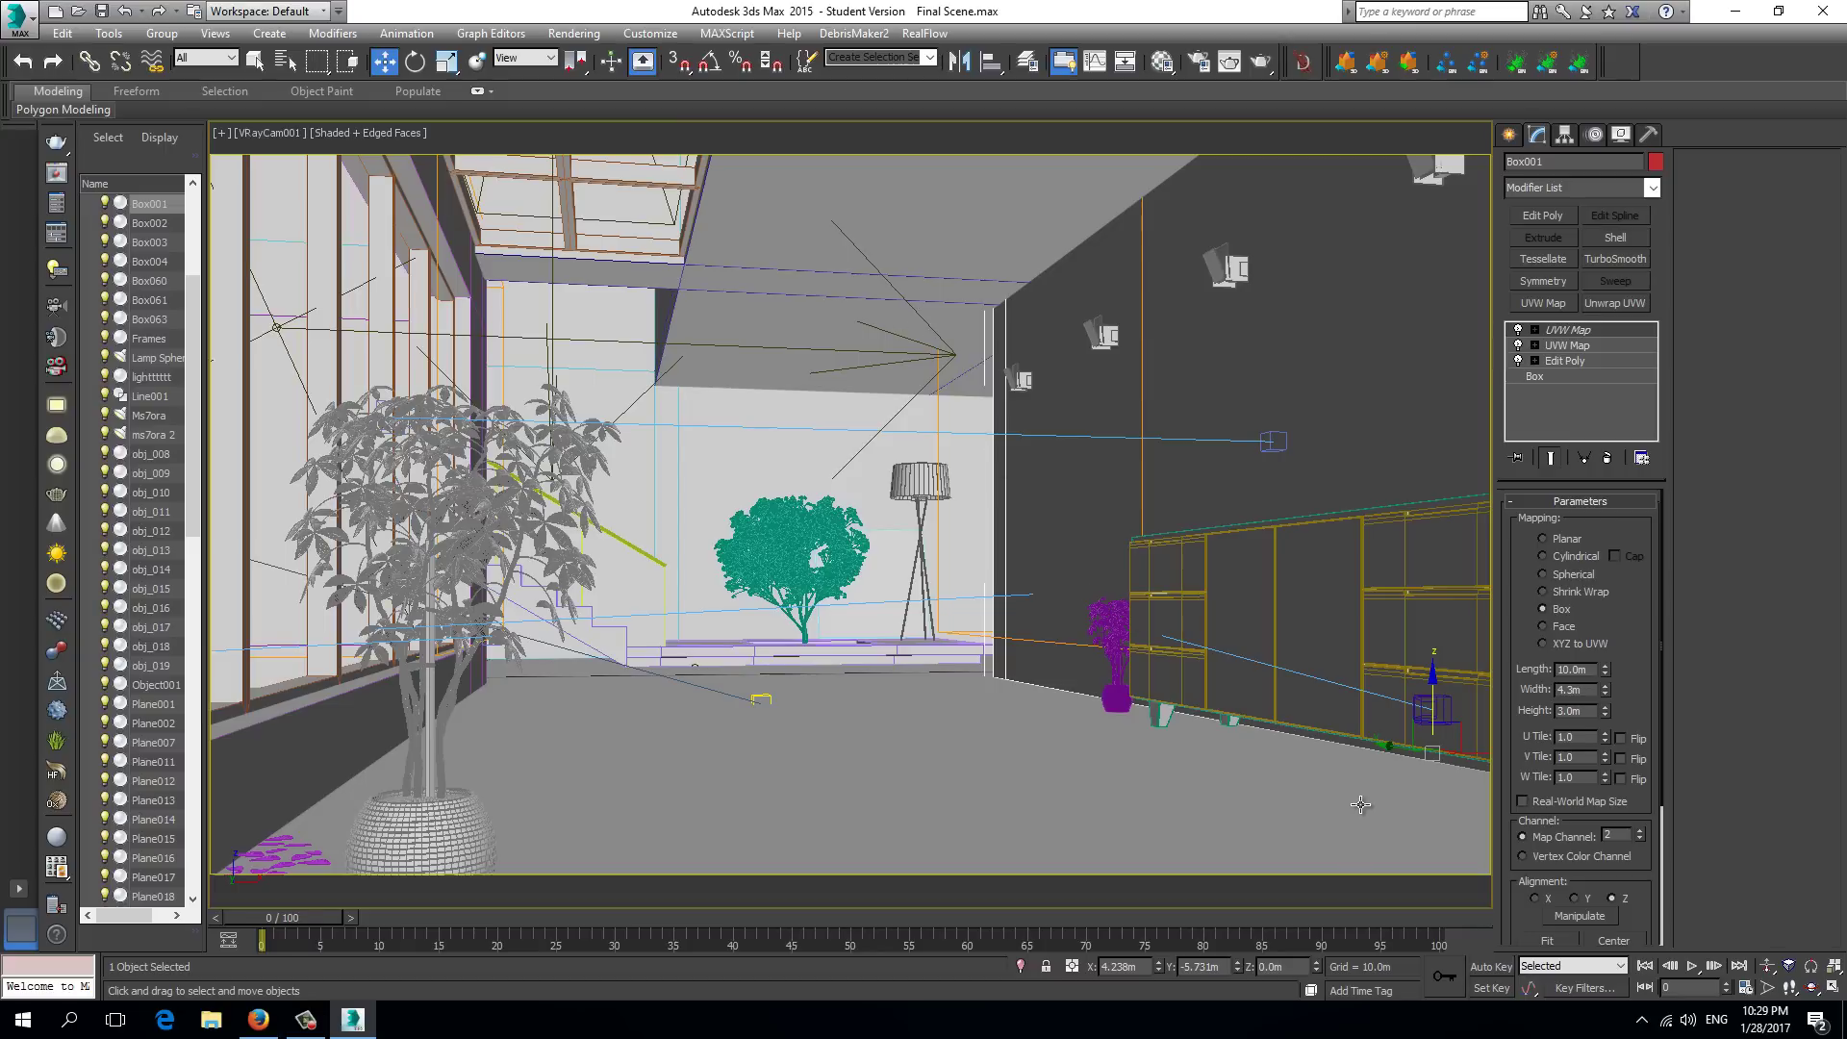
right_click(1122, 468)
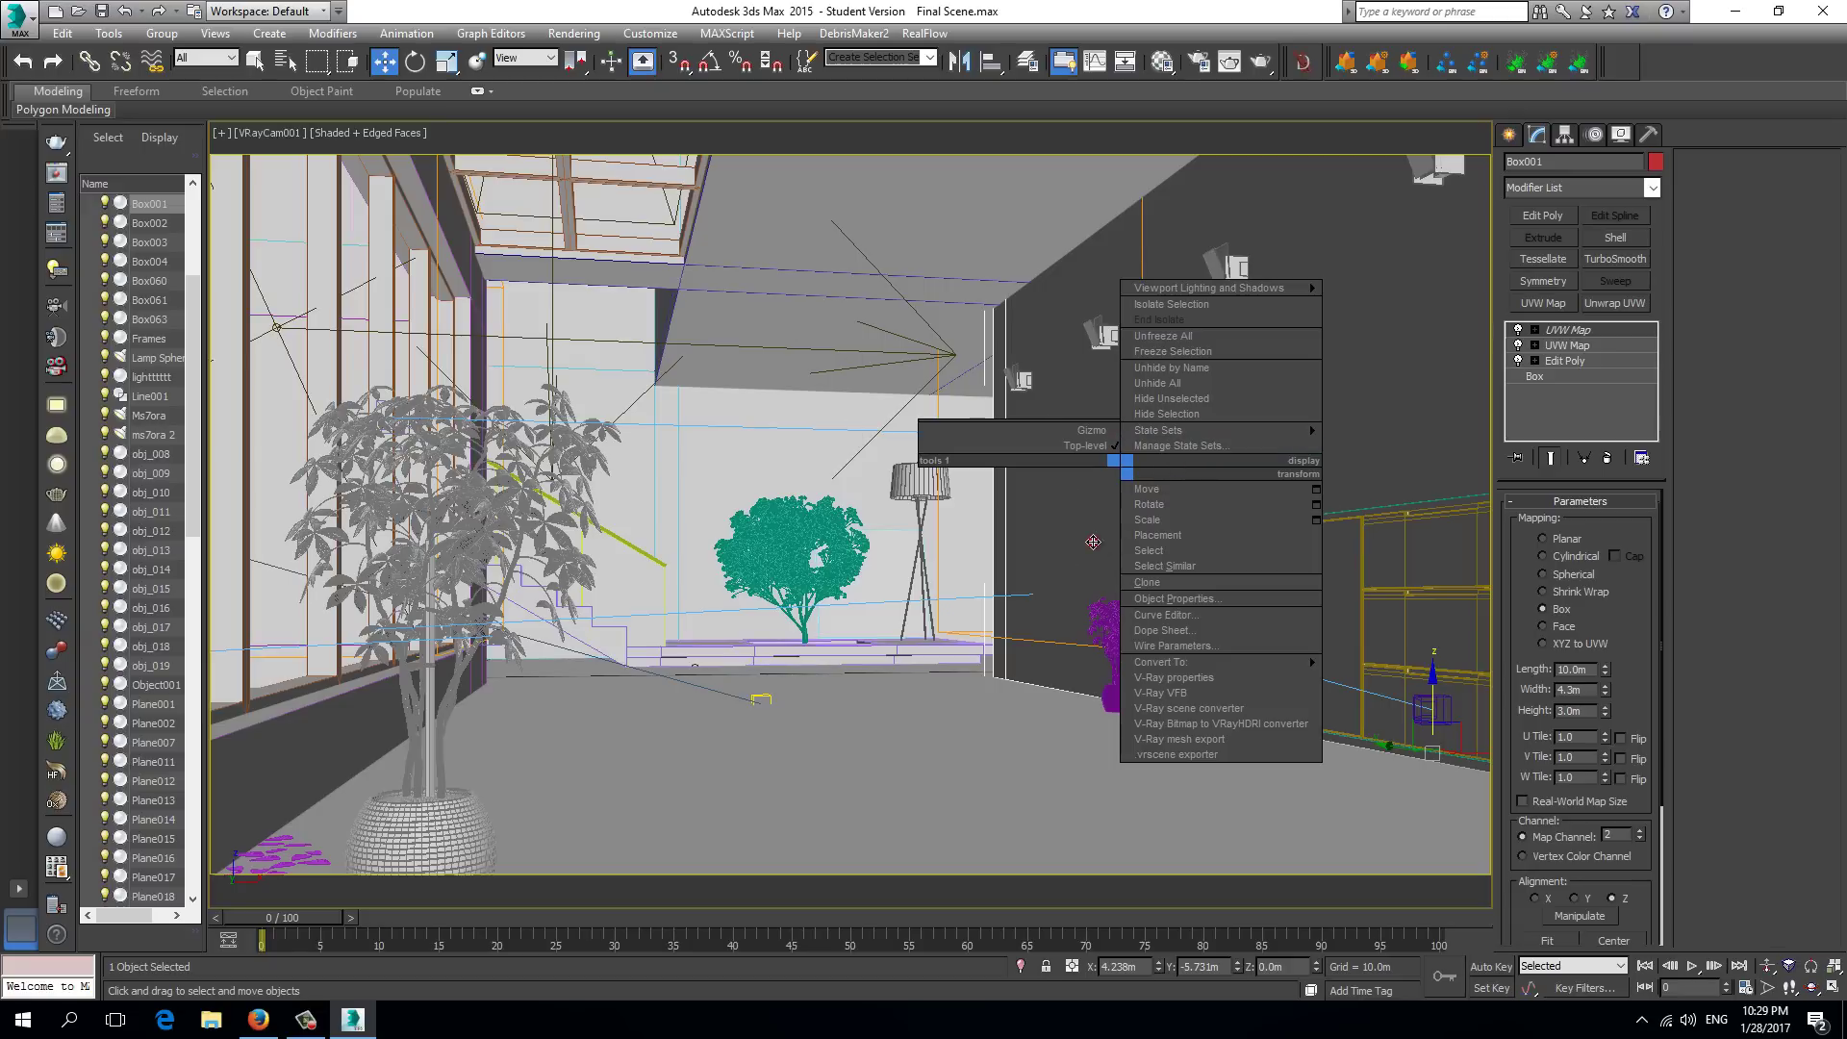
click(1093, 542)
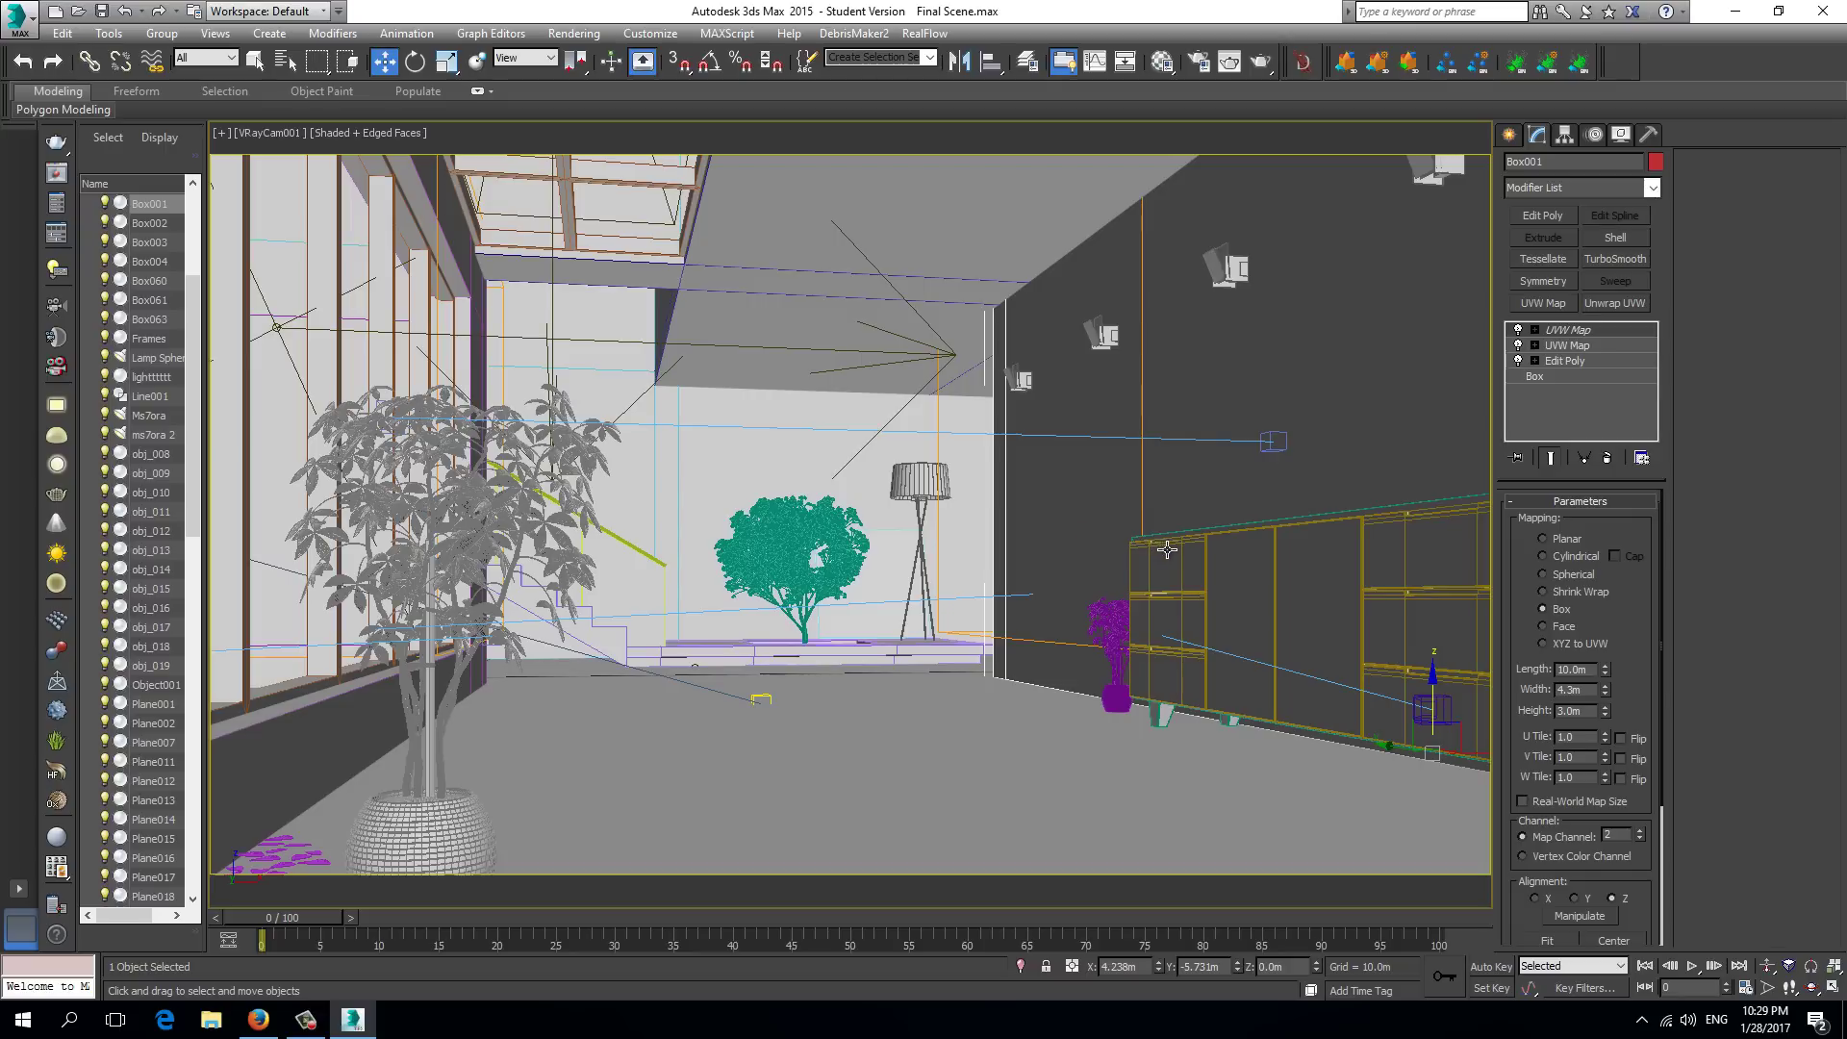
Switch to YouTube in Firefox and show the playlists of the channel that published the open video
click(259, 1020)
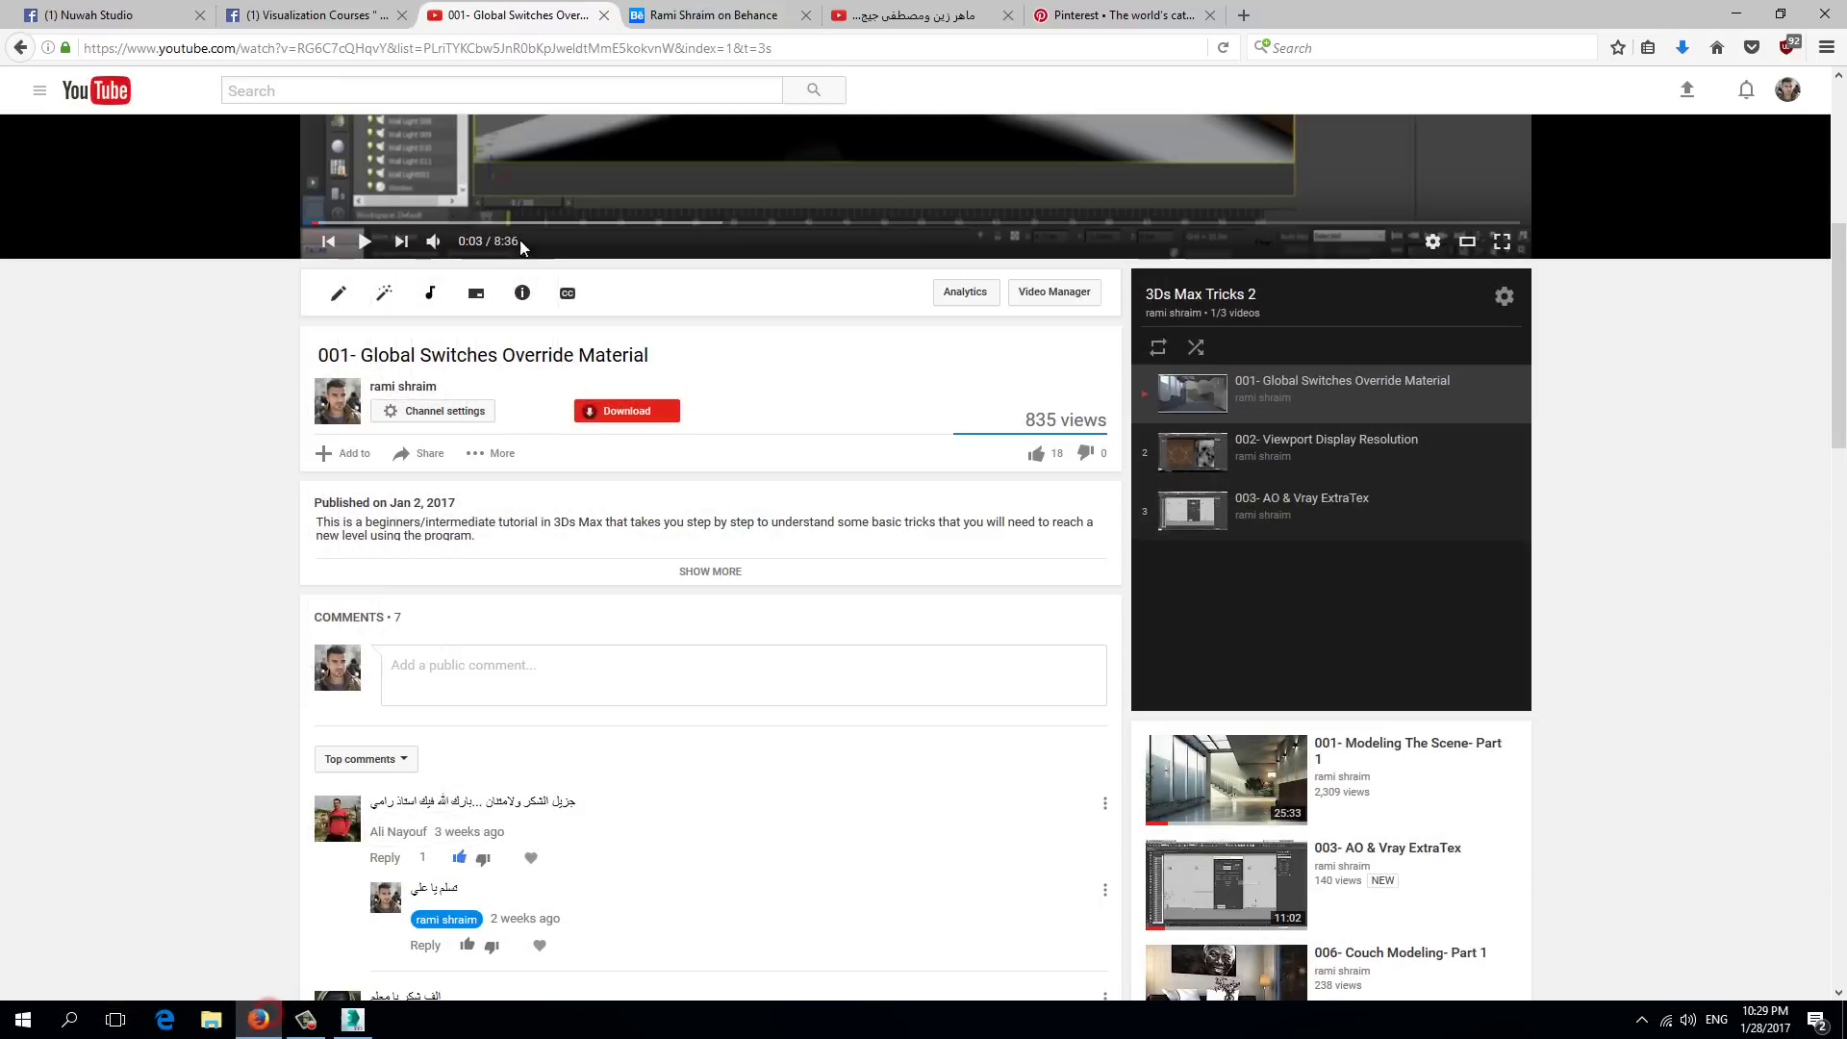
click(402, 386)
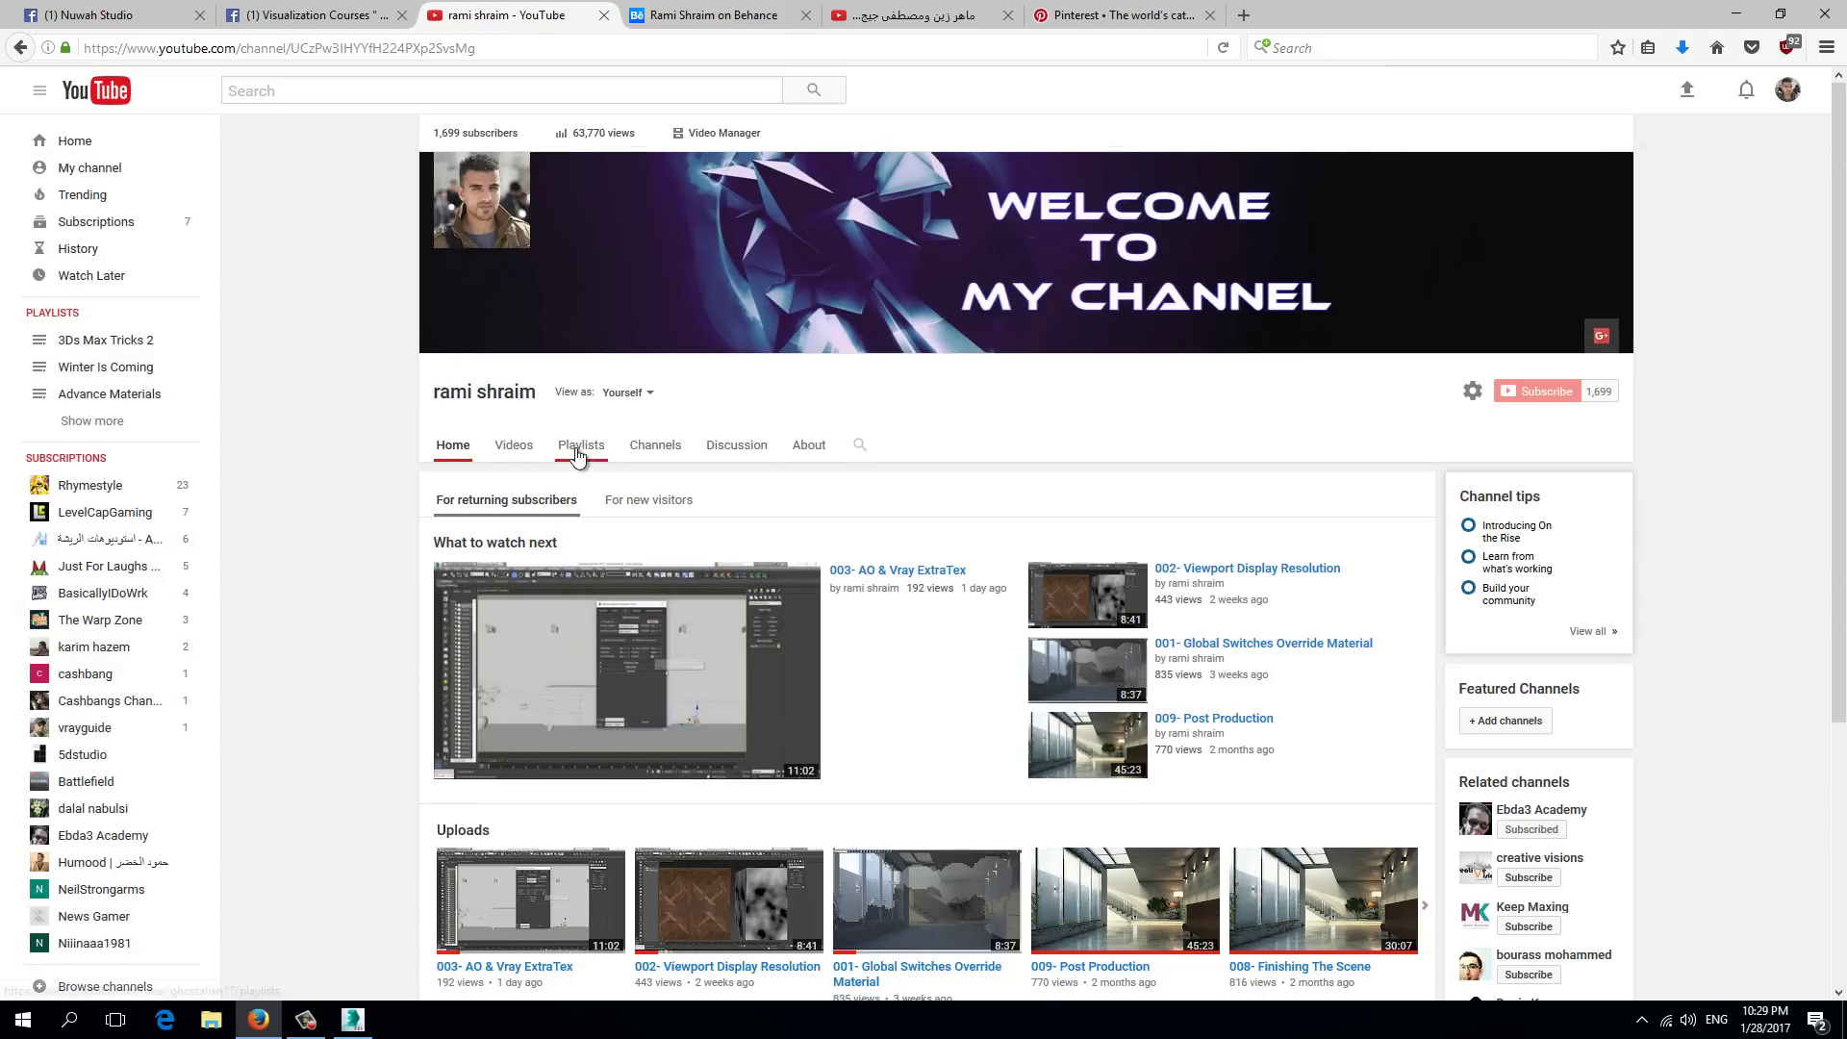
click(587, 446)
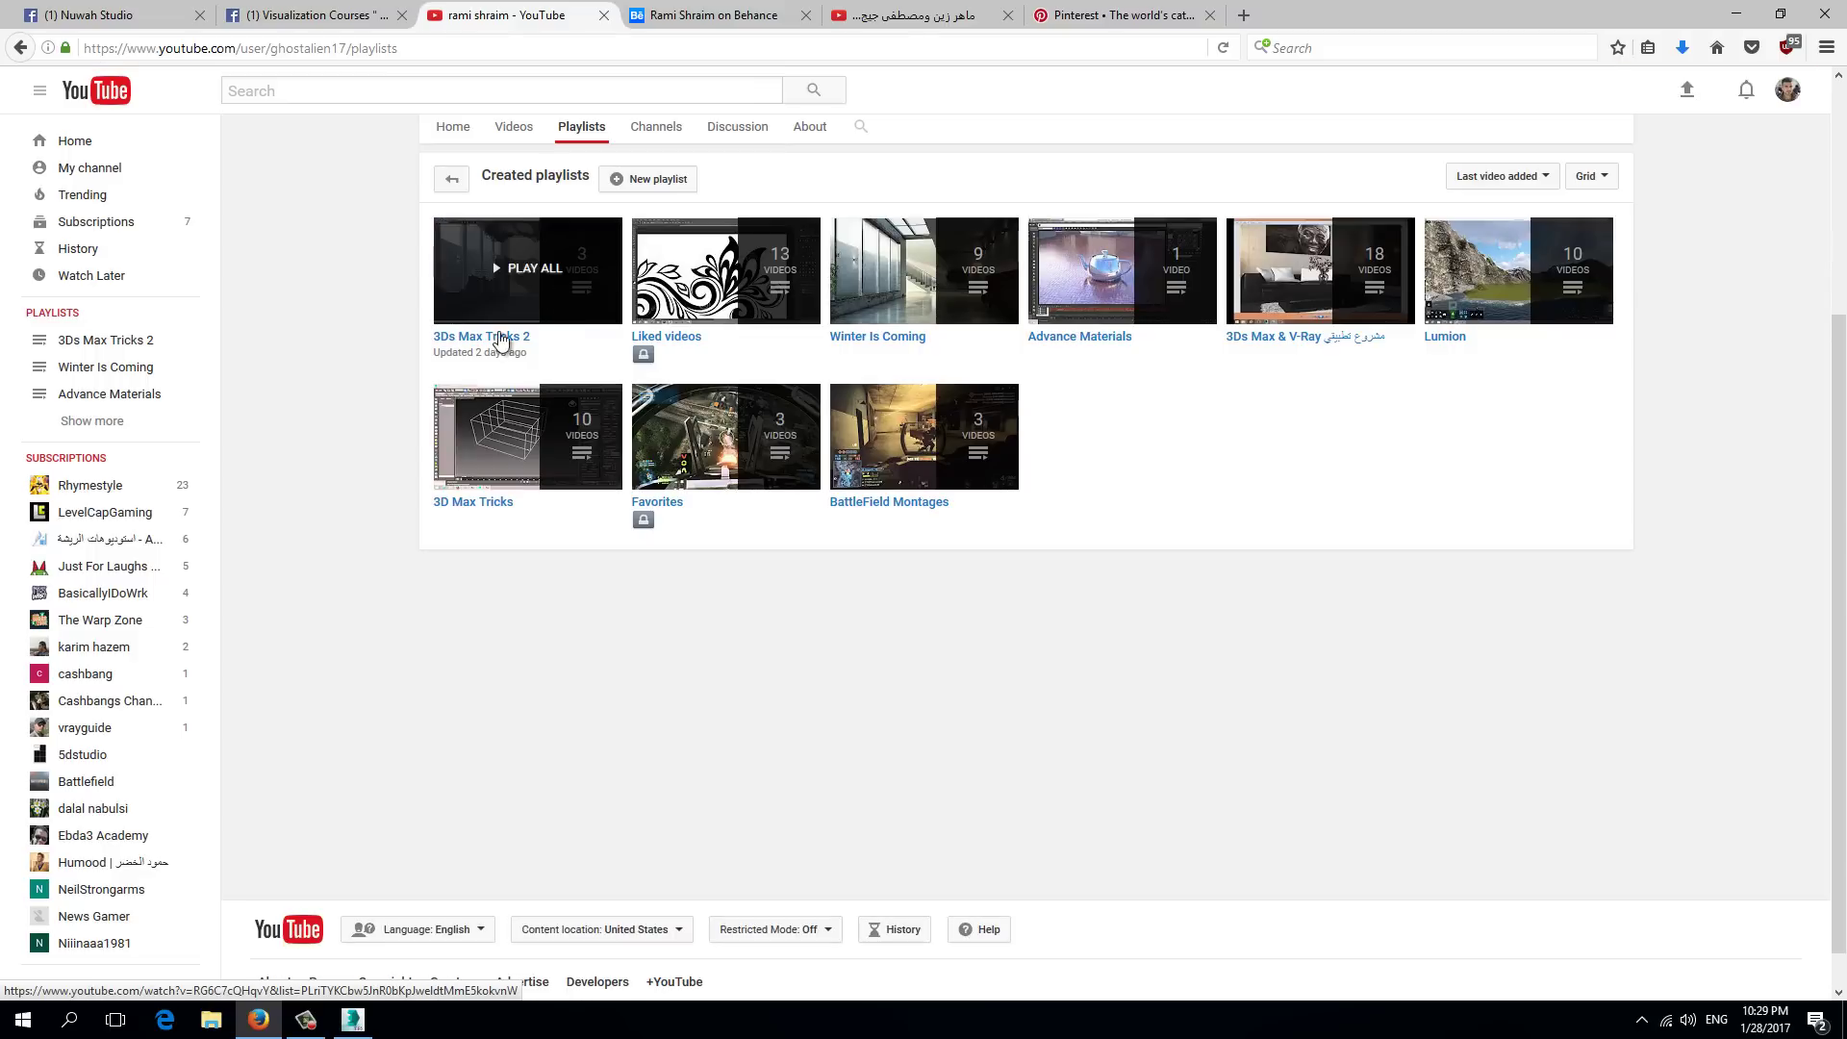
Open the 007-3Ds Max-Batch Render video from the 3D Max Tricks playlist and pause it
click(494, 507)
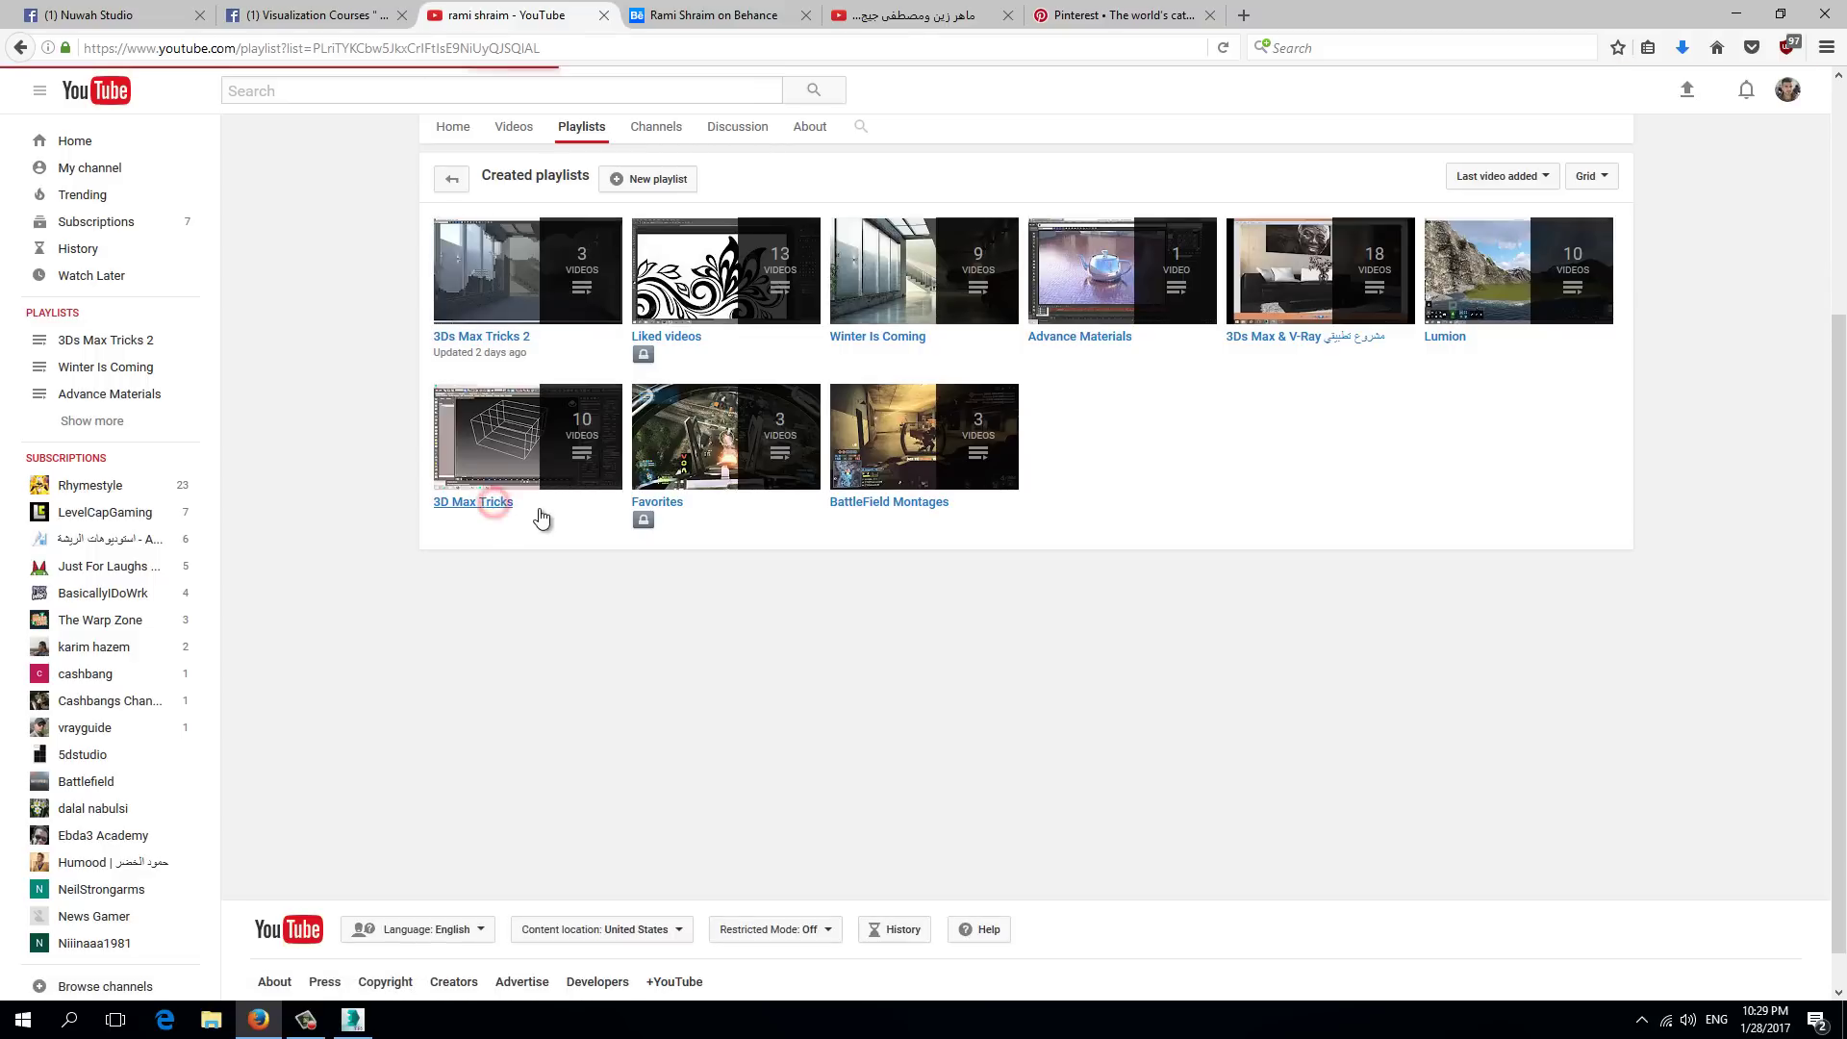
scroll(566, 519, down, 3)
click(645, 643)
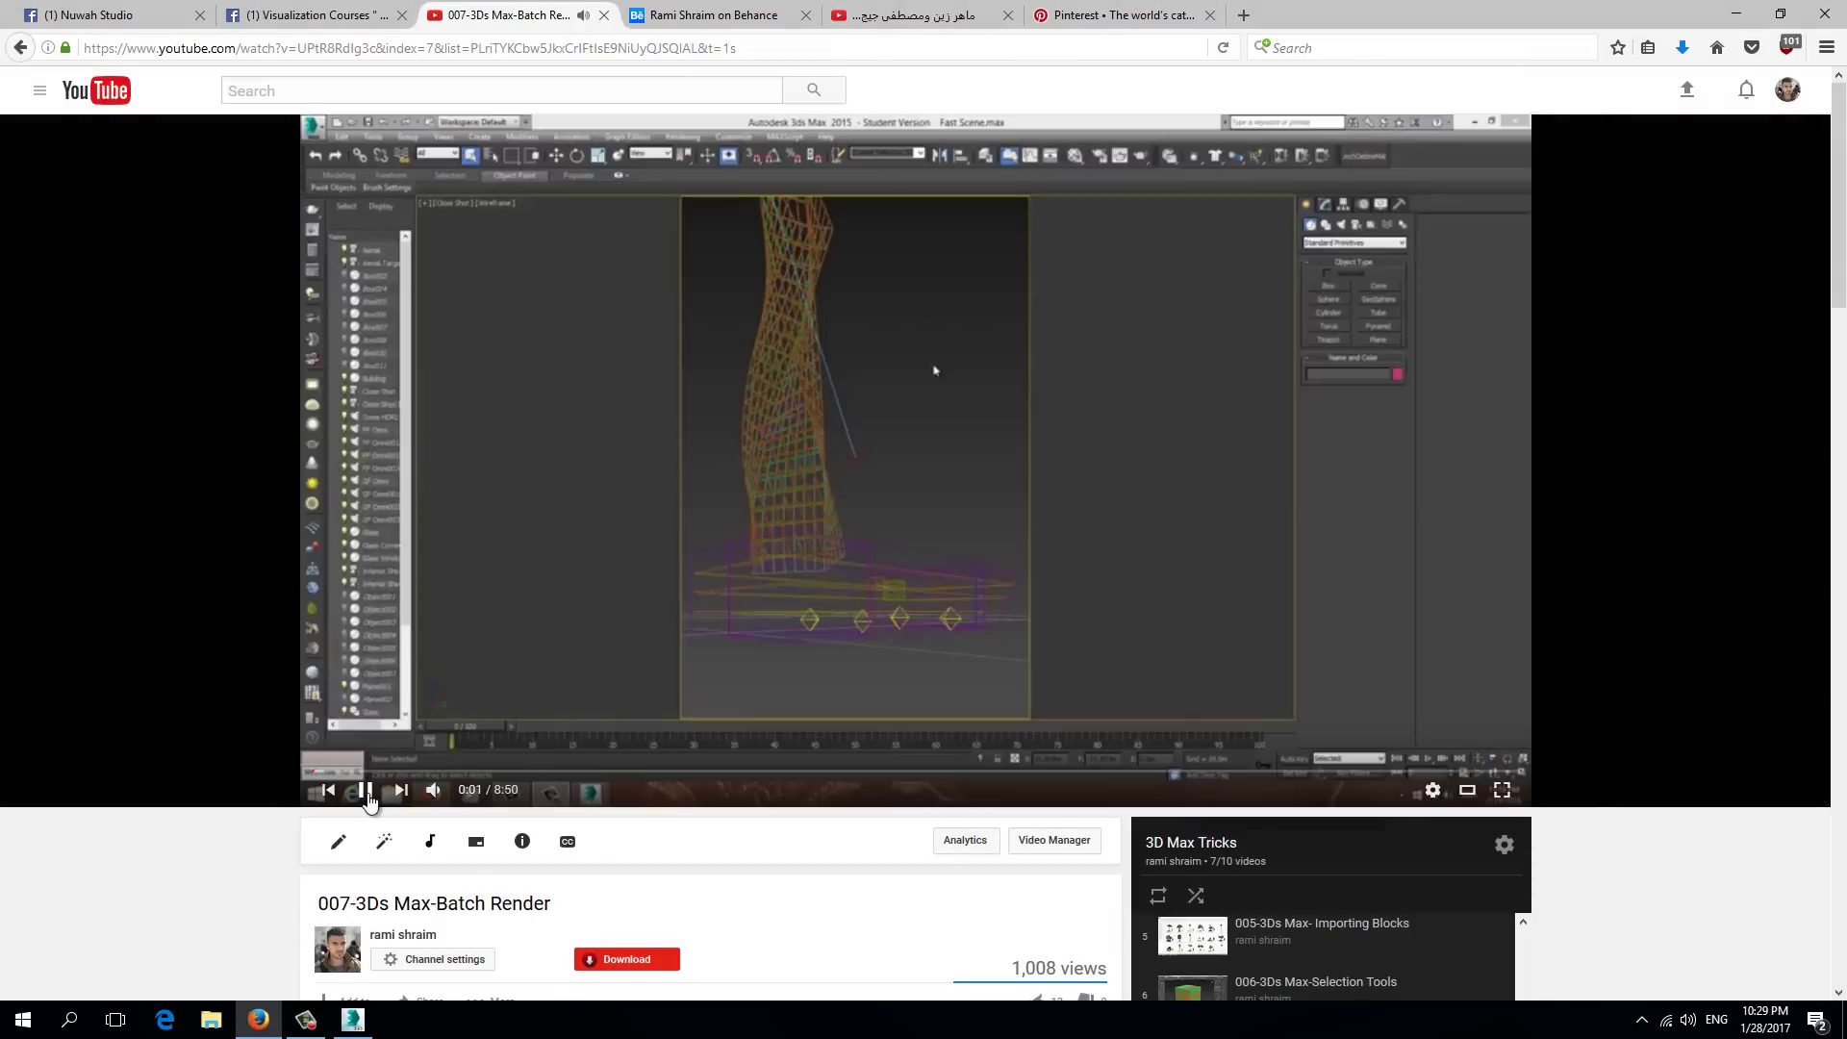
click(367, 791)
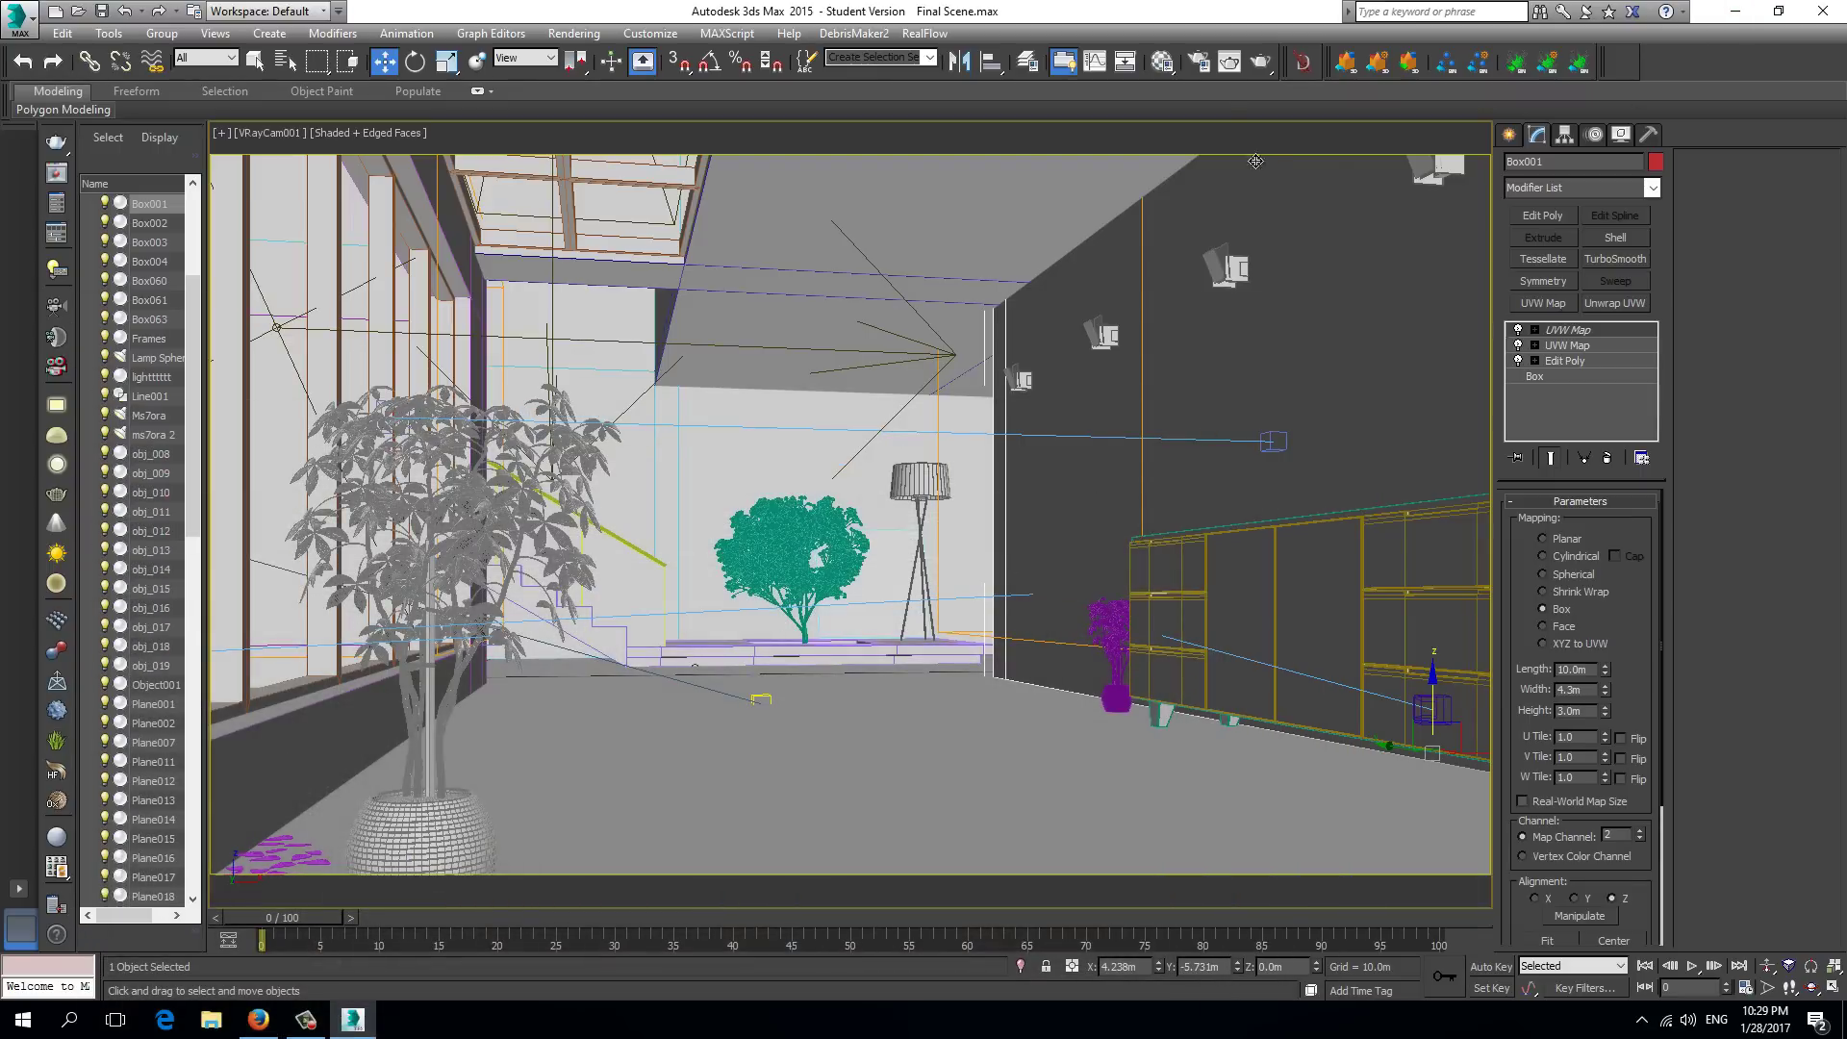
Switch to 3ds Max, open Batch Render and rename View01 as Render 1
click(574, 33)
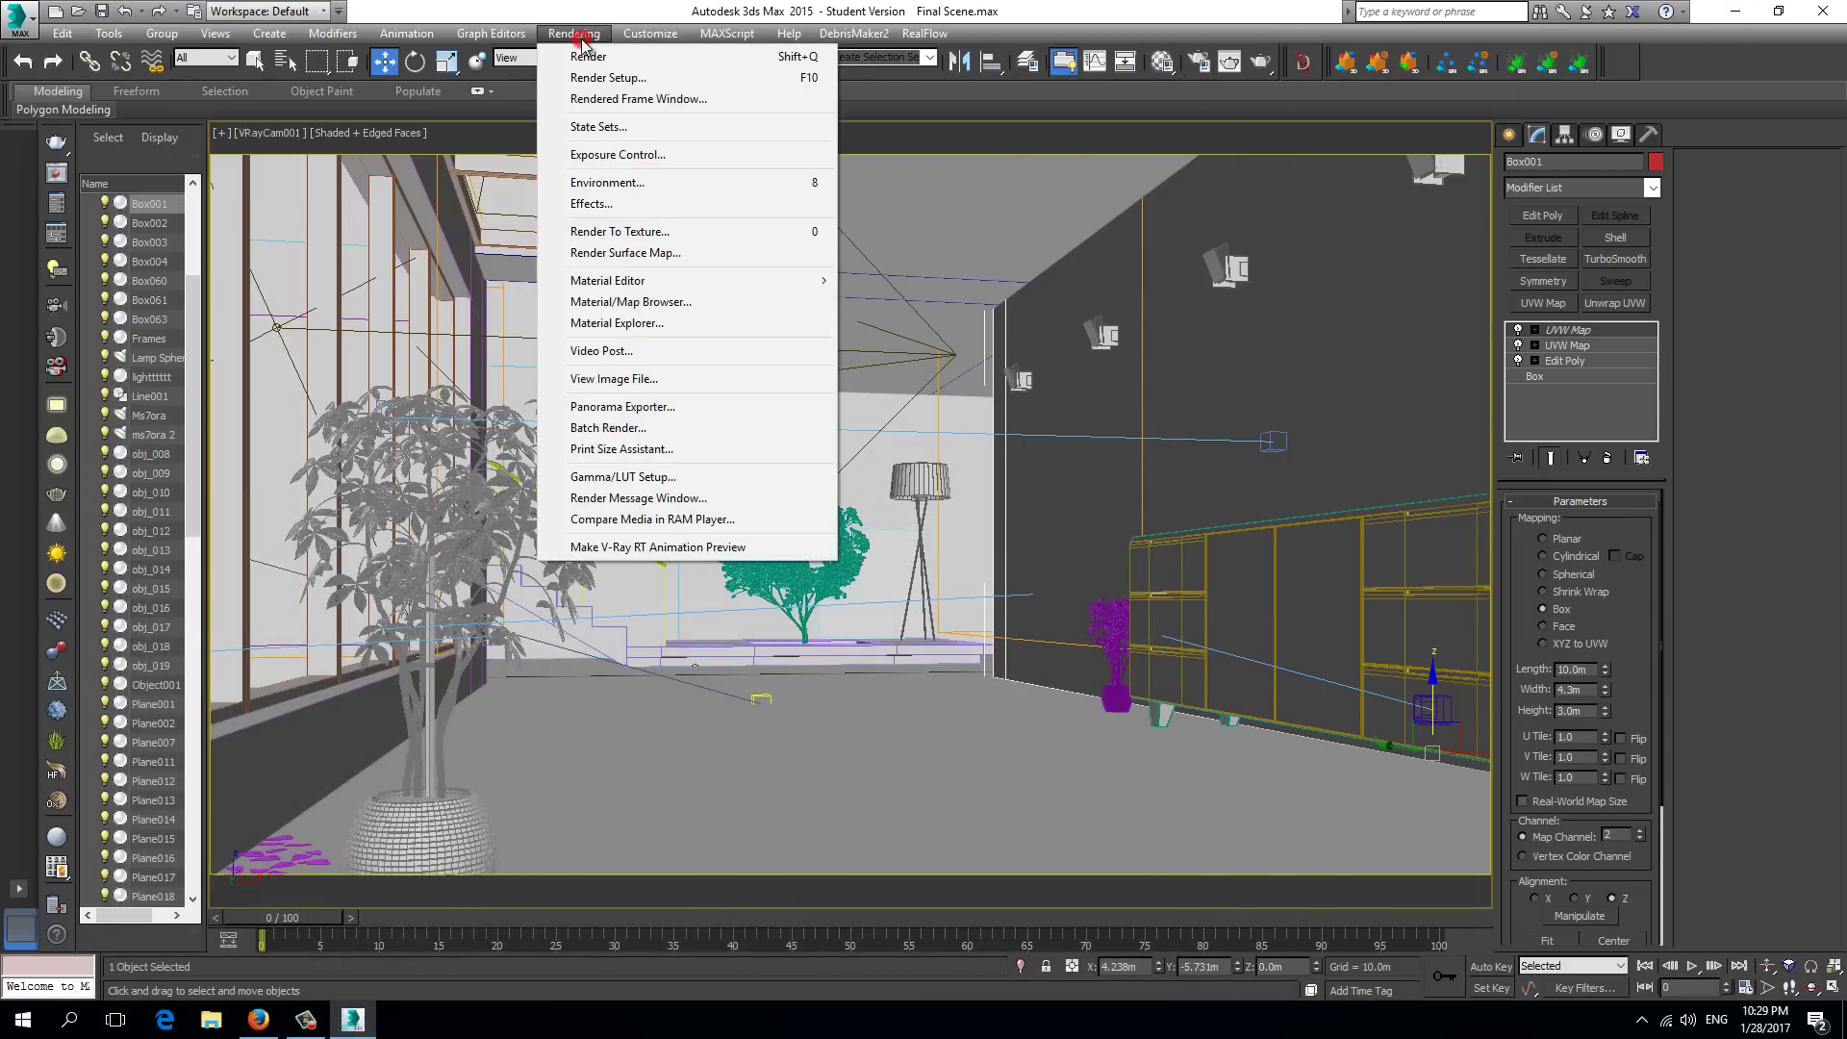
click(635, 432)
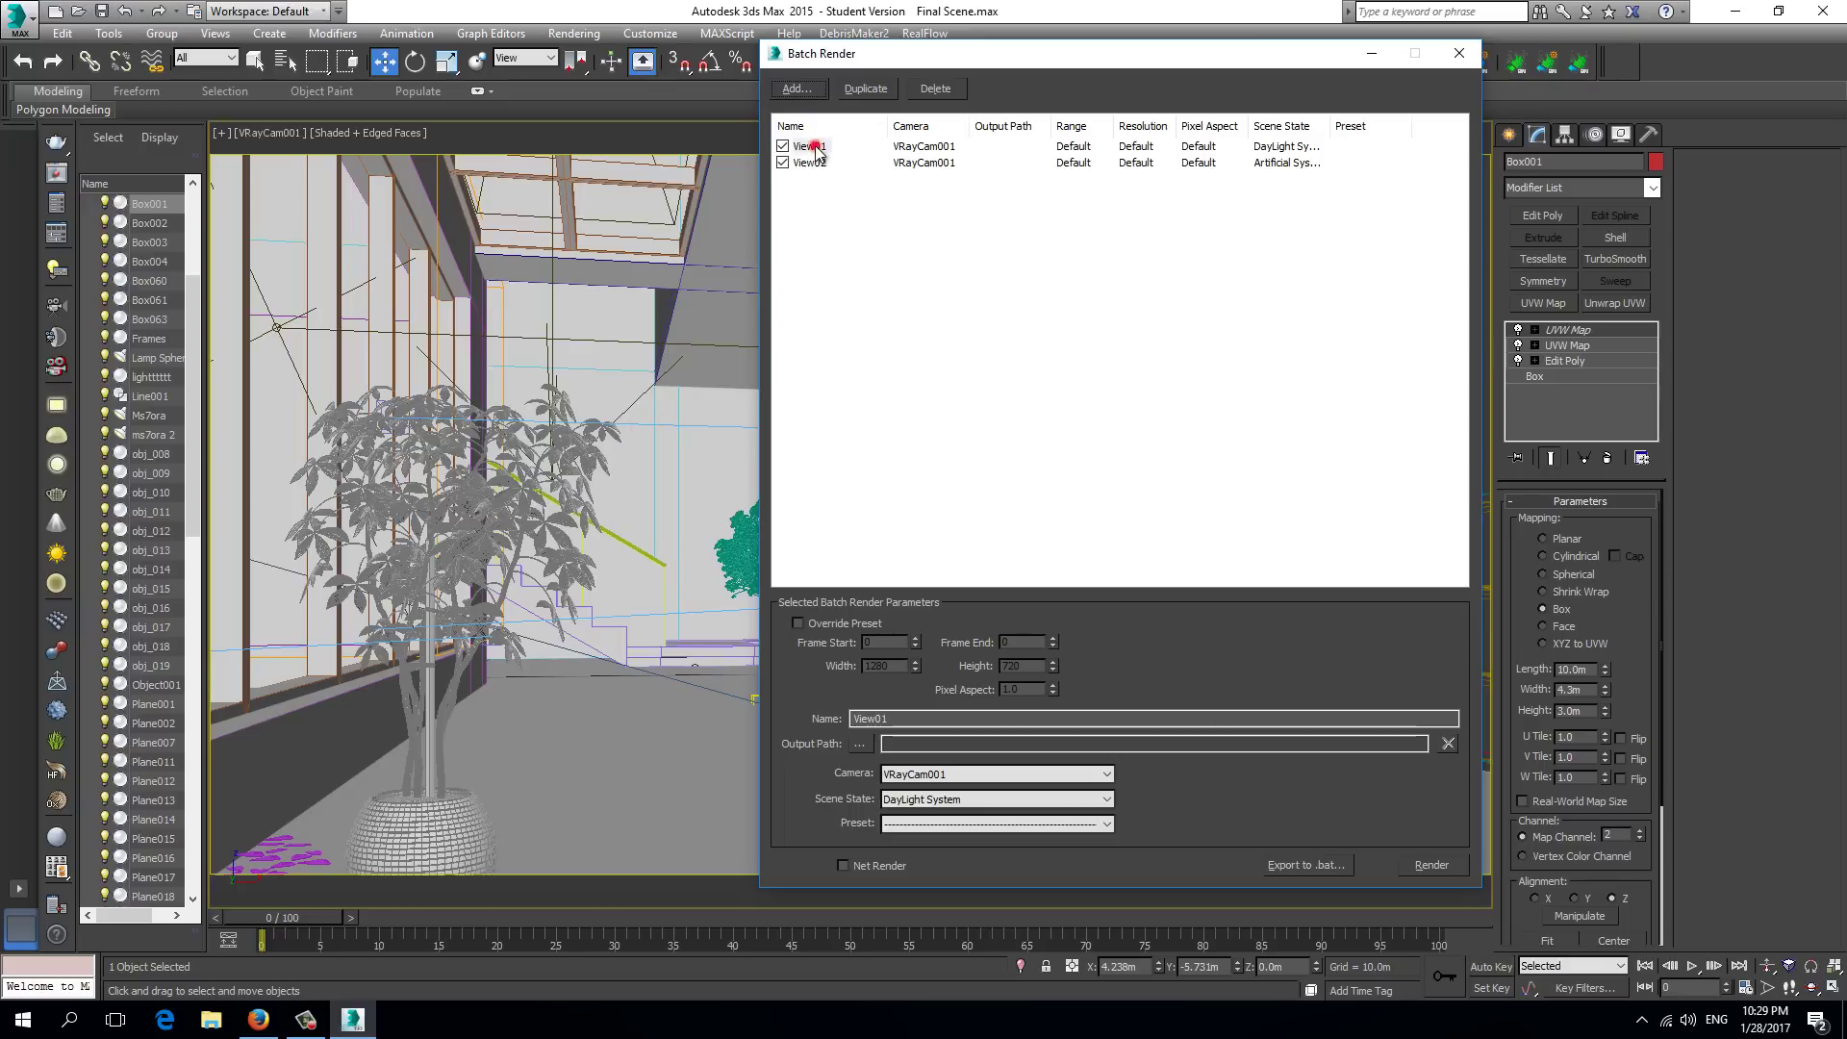
click(914, 718)
text(Render 1)
Set Render 1's output to a 24-bit RGB BMP file named Render 1 on the Desktop
click(864, 743)
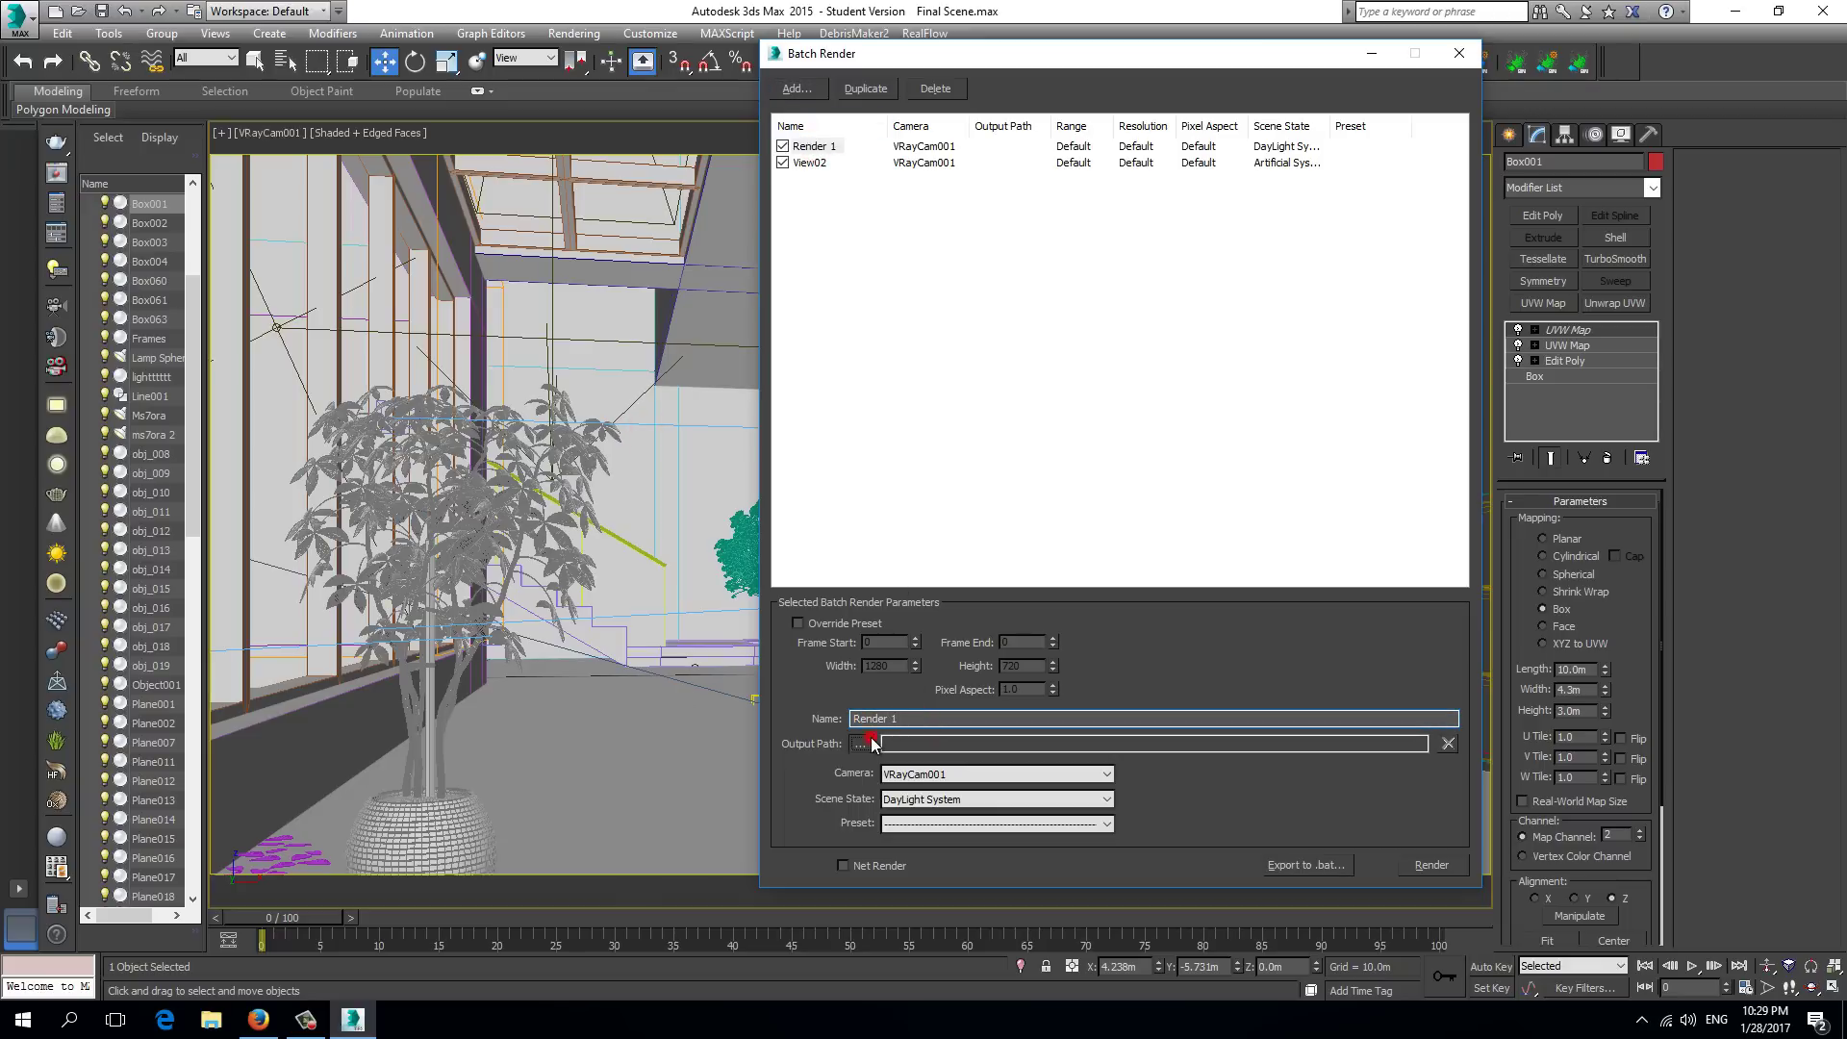
click(380, 221)
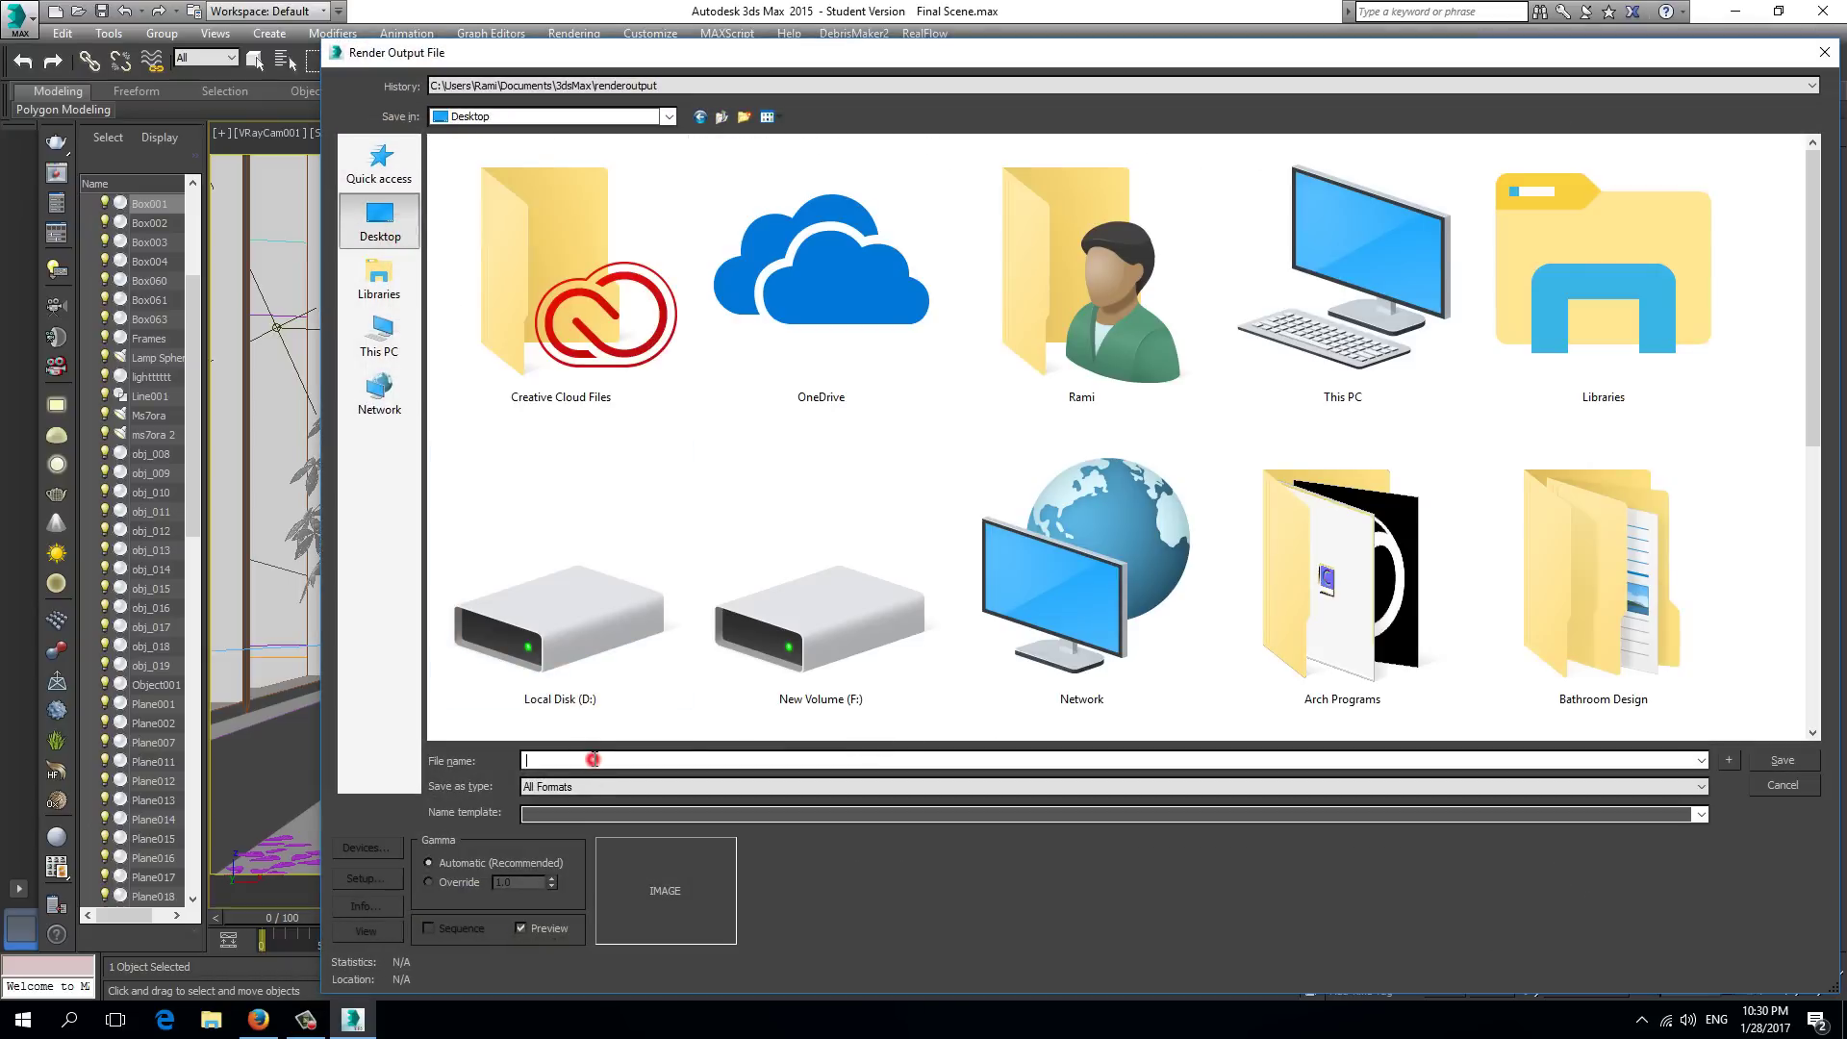
text(Render 1)
click(751, 789)
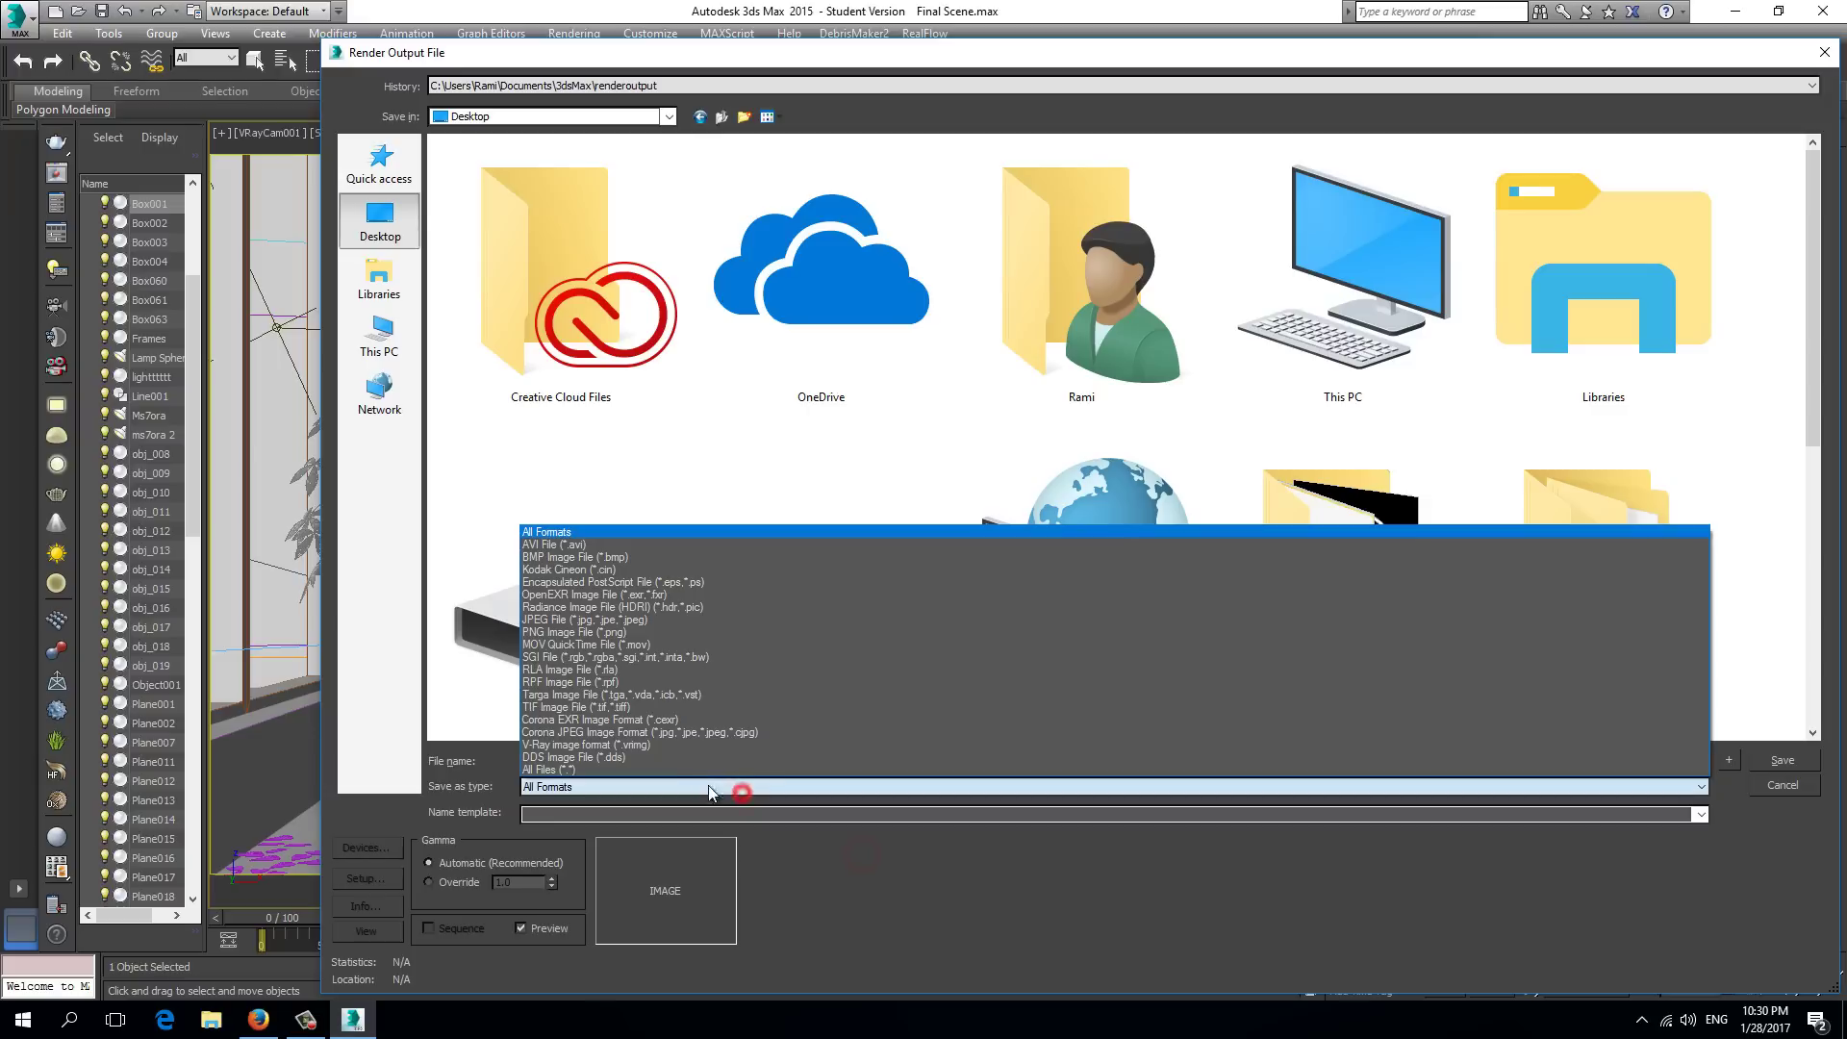
click(590, 570)
click(1783, 761)
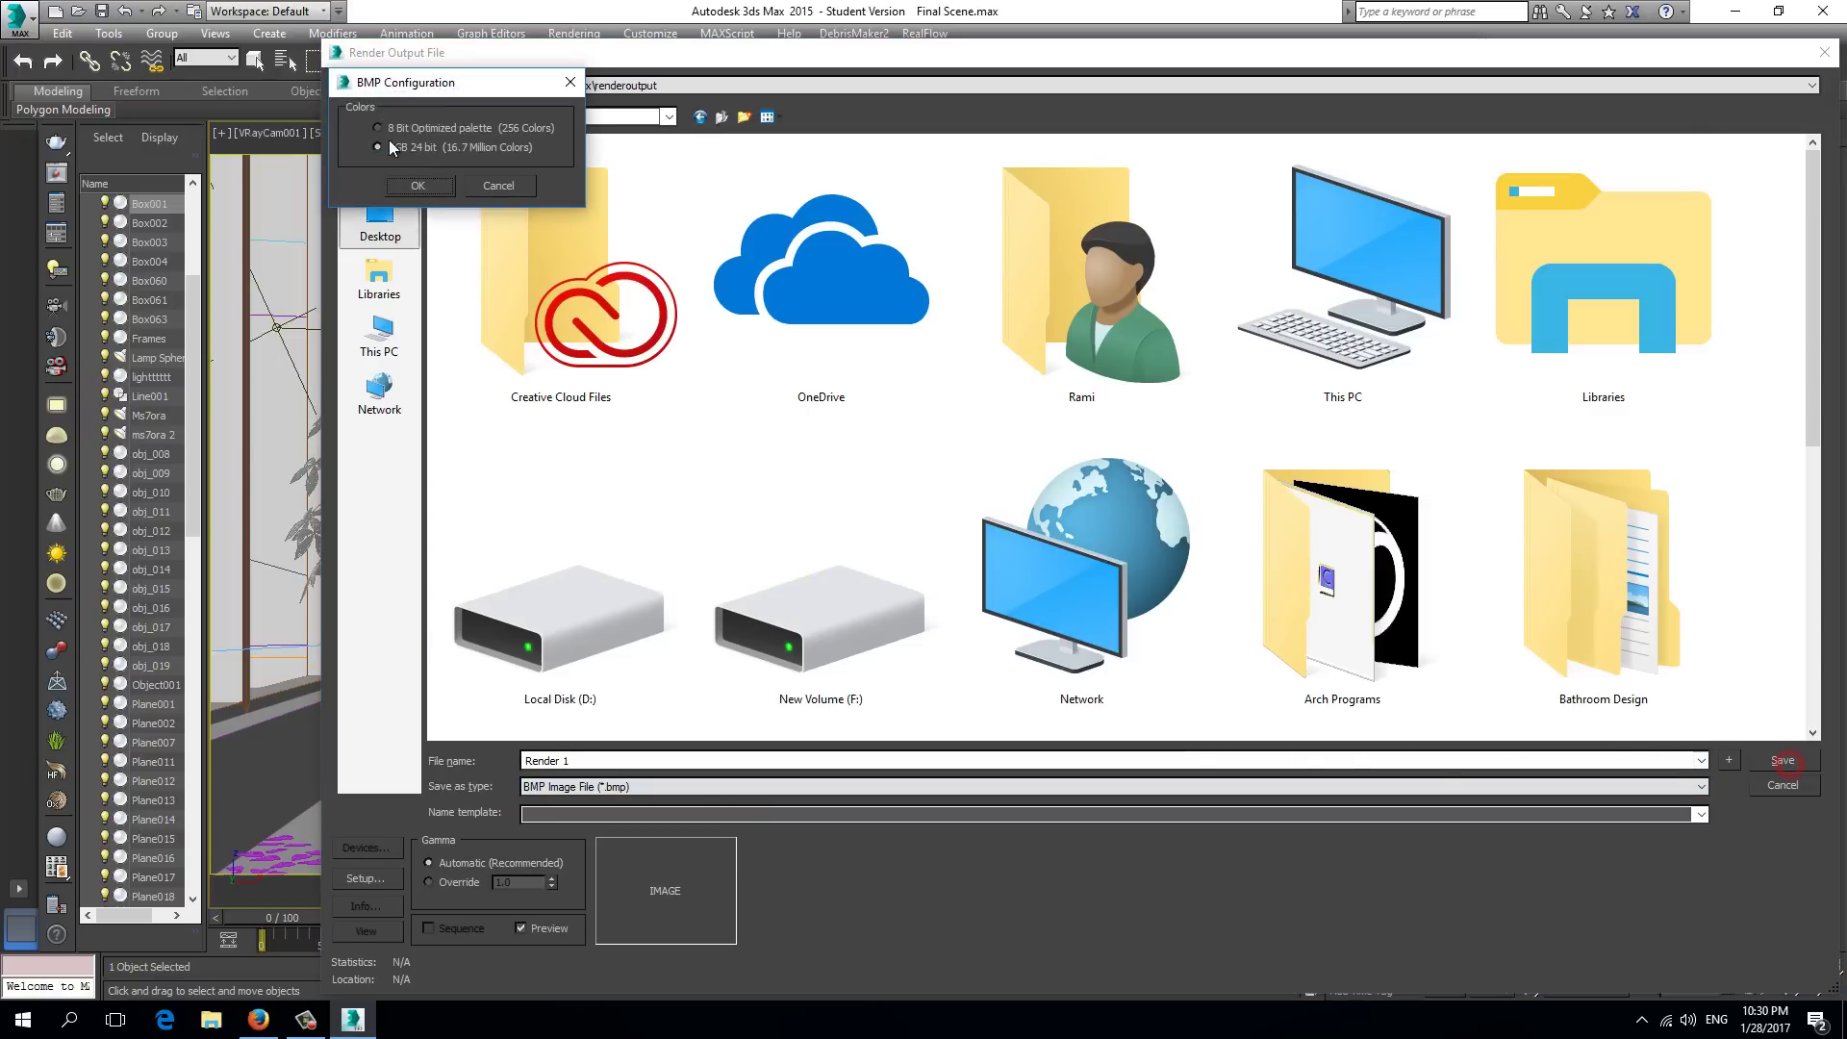
click(425, 189)
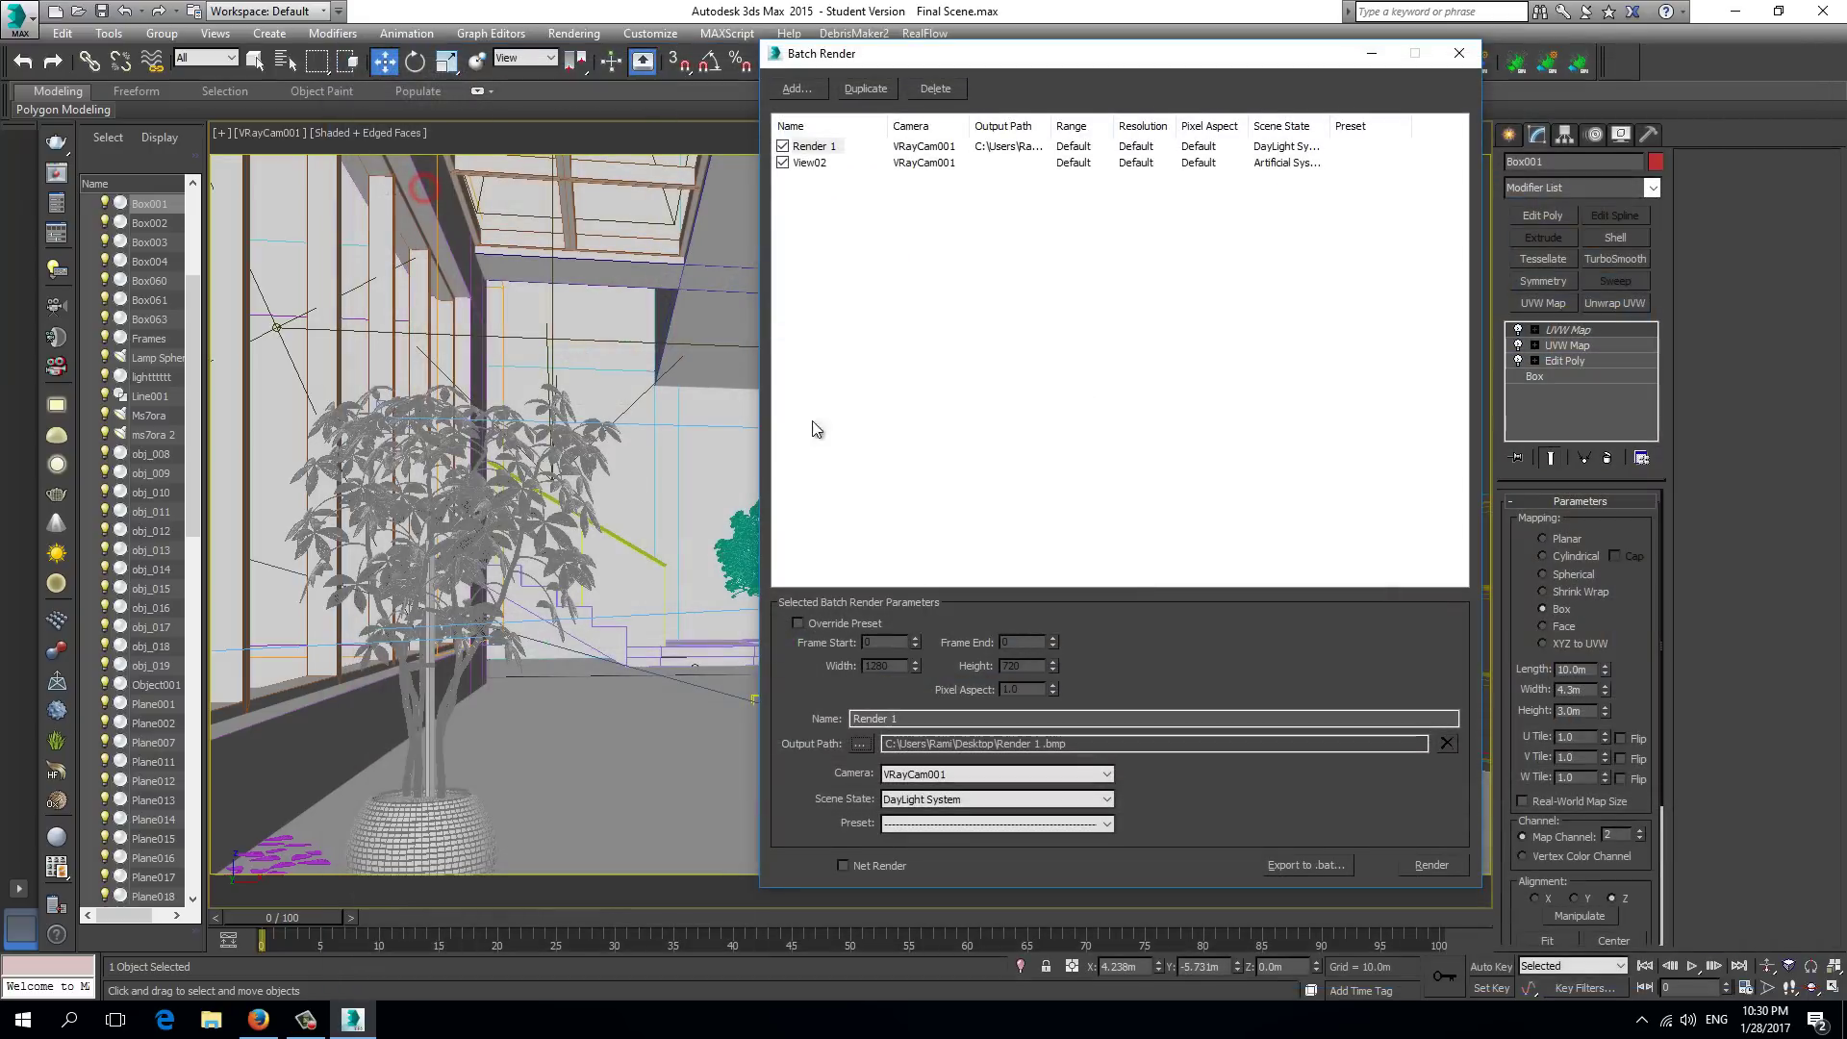
Assign the For Fun preset to Render 1, keeping DayLight System as its scene state
click(969, 806)
click(967, 859)
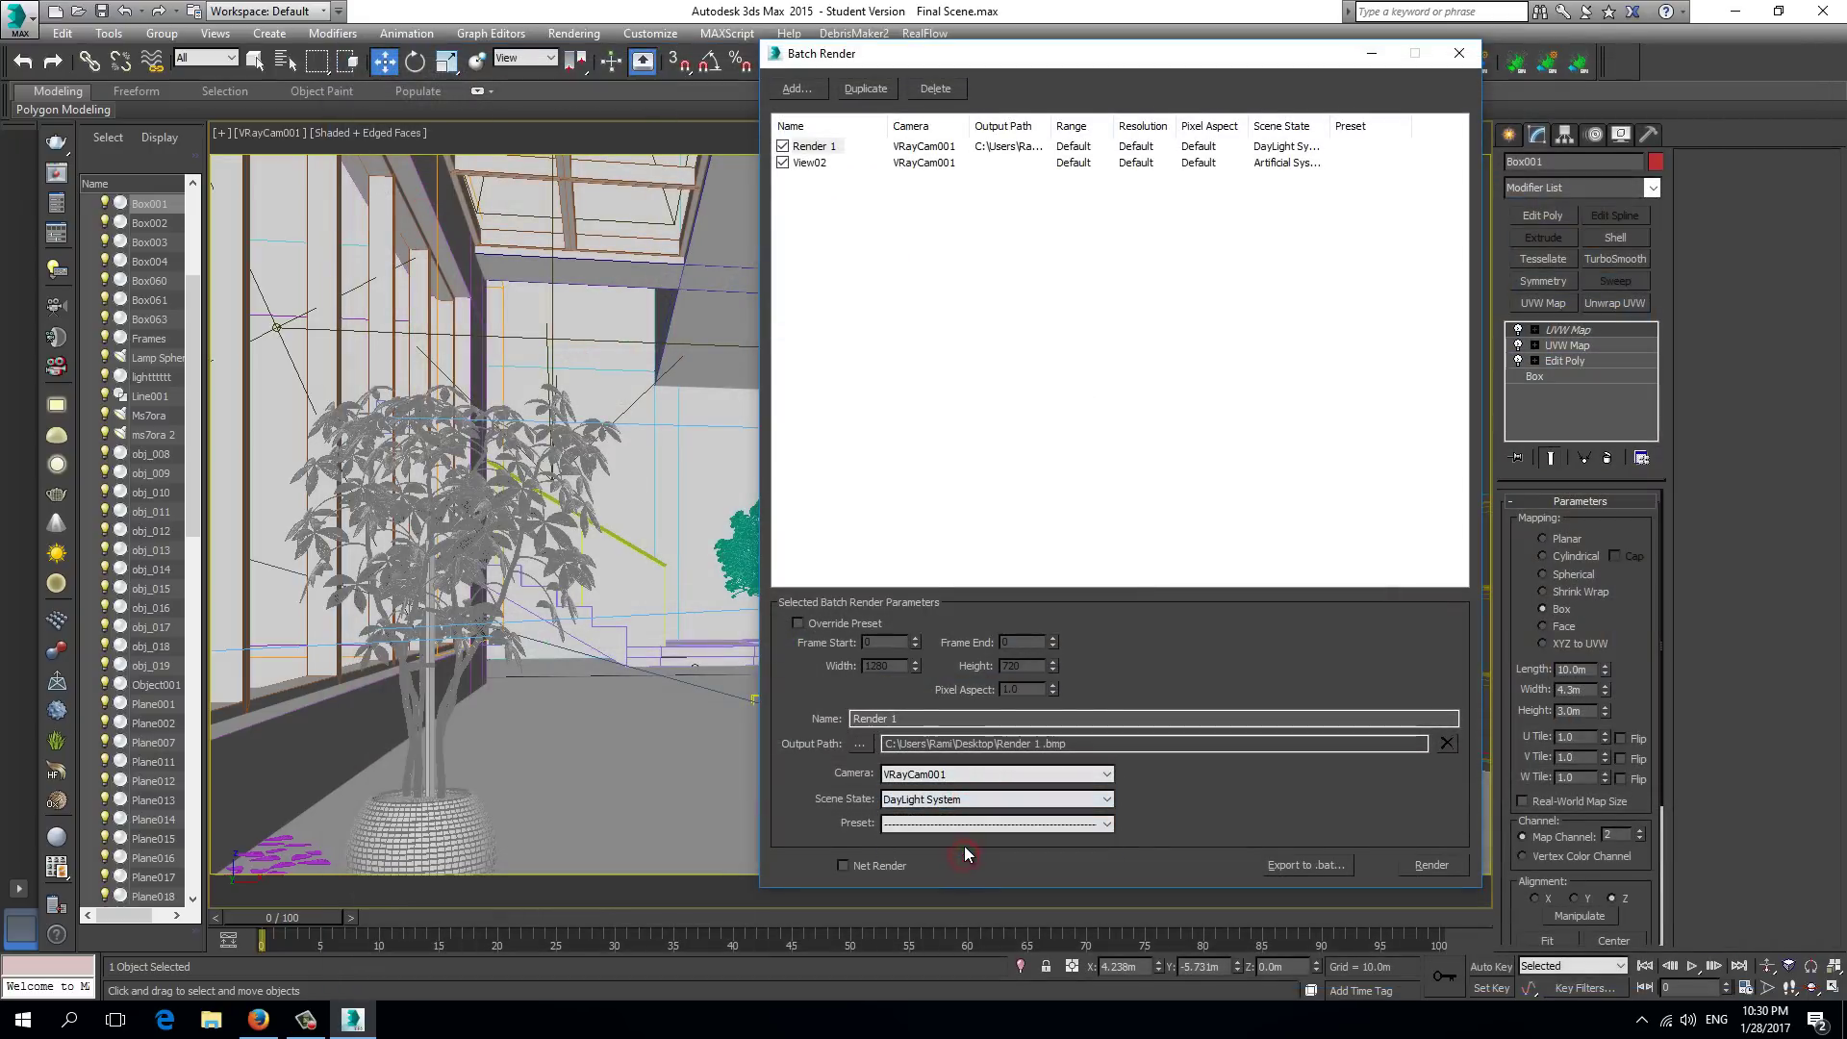
click(964, 825)
click(941, 836)
Rename View02 as Render 2 and set its output to a 24-bit BMP file named Render 2 on the Desktop
click(811, 164)
double_click(932, 719)
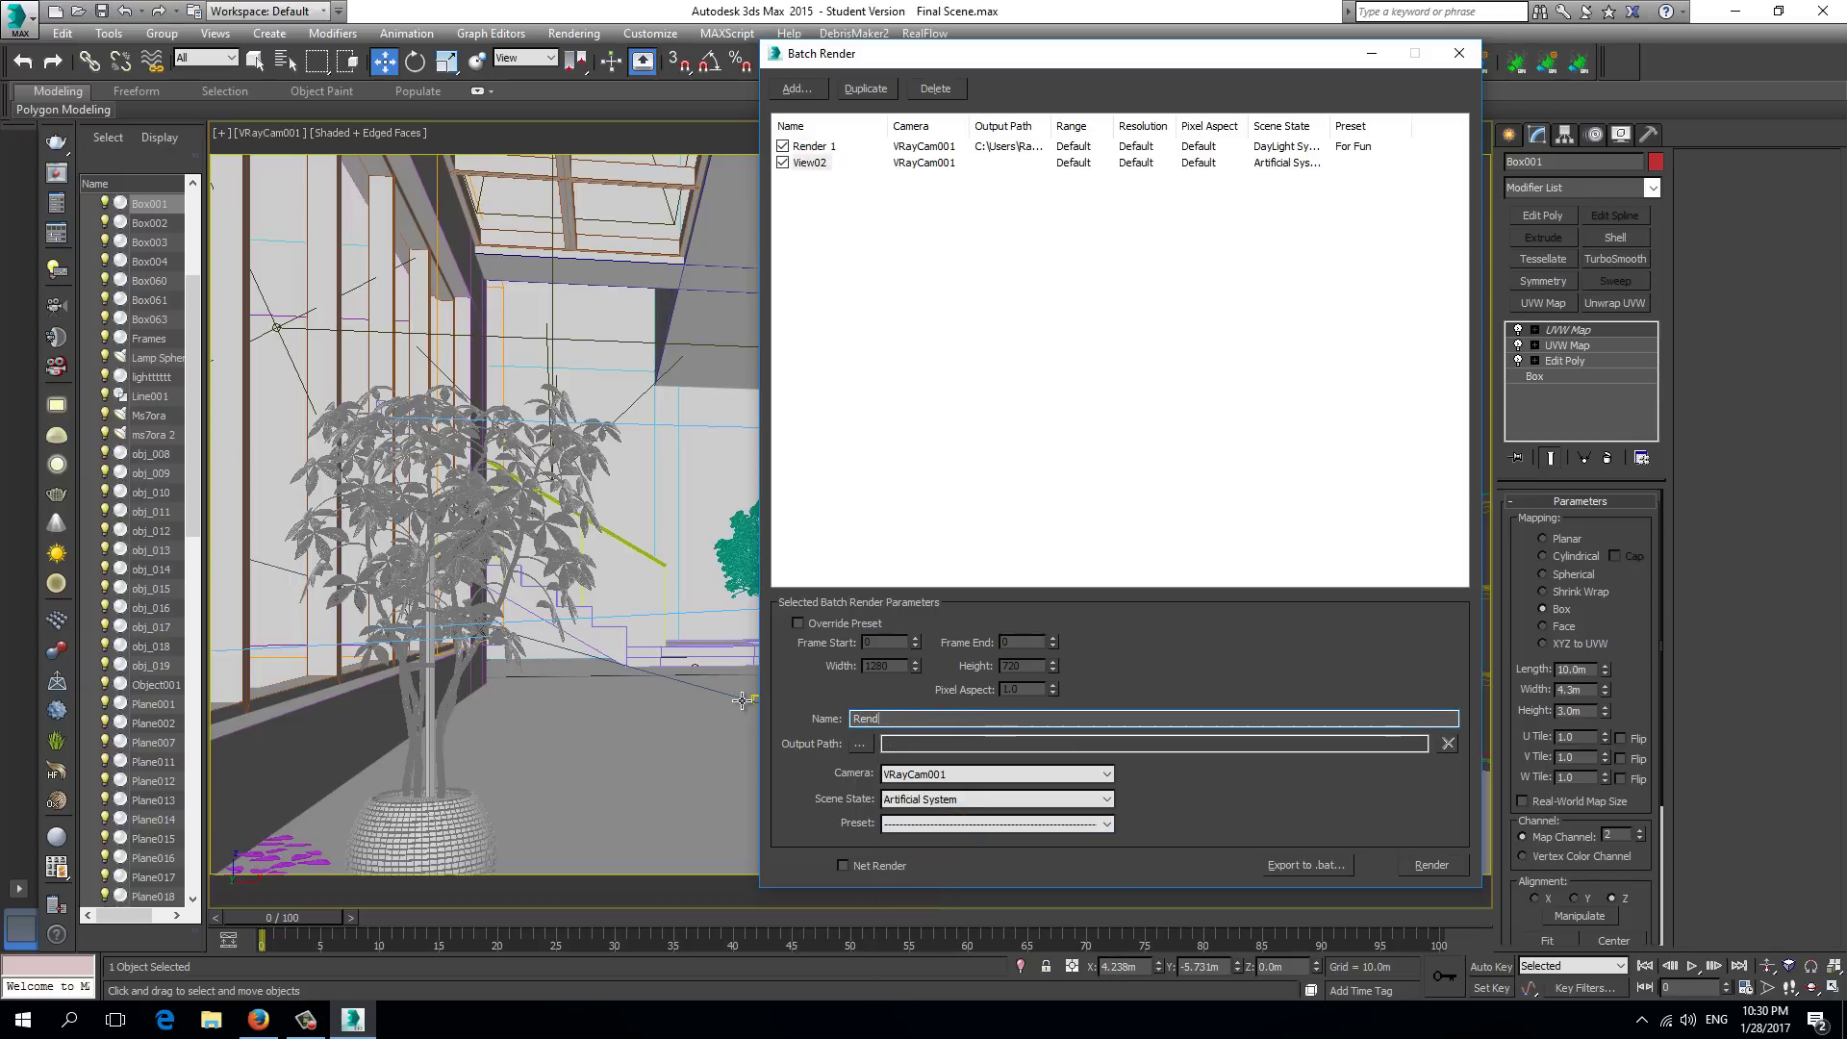
click(860, 744)
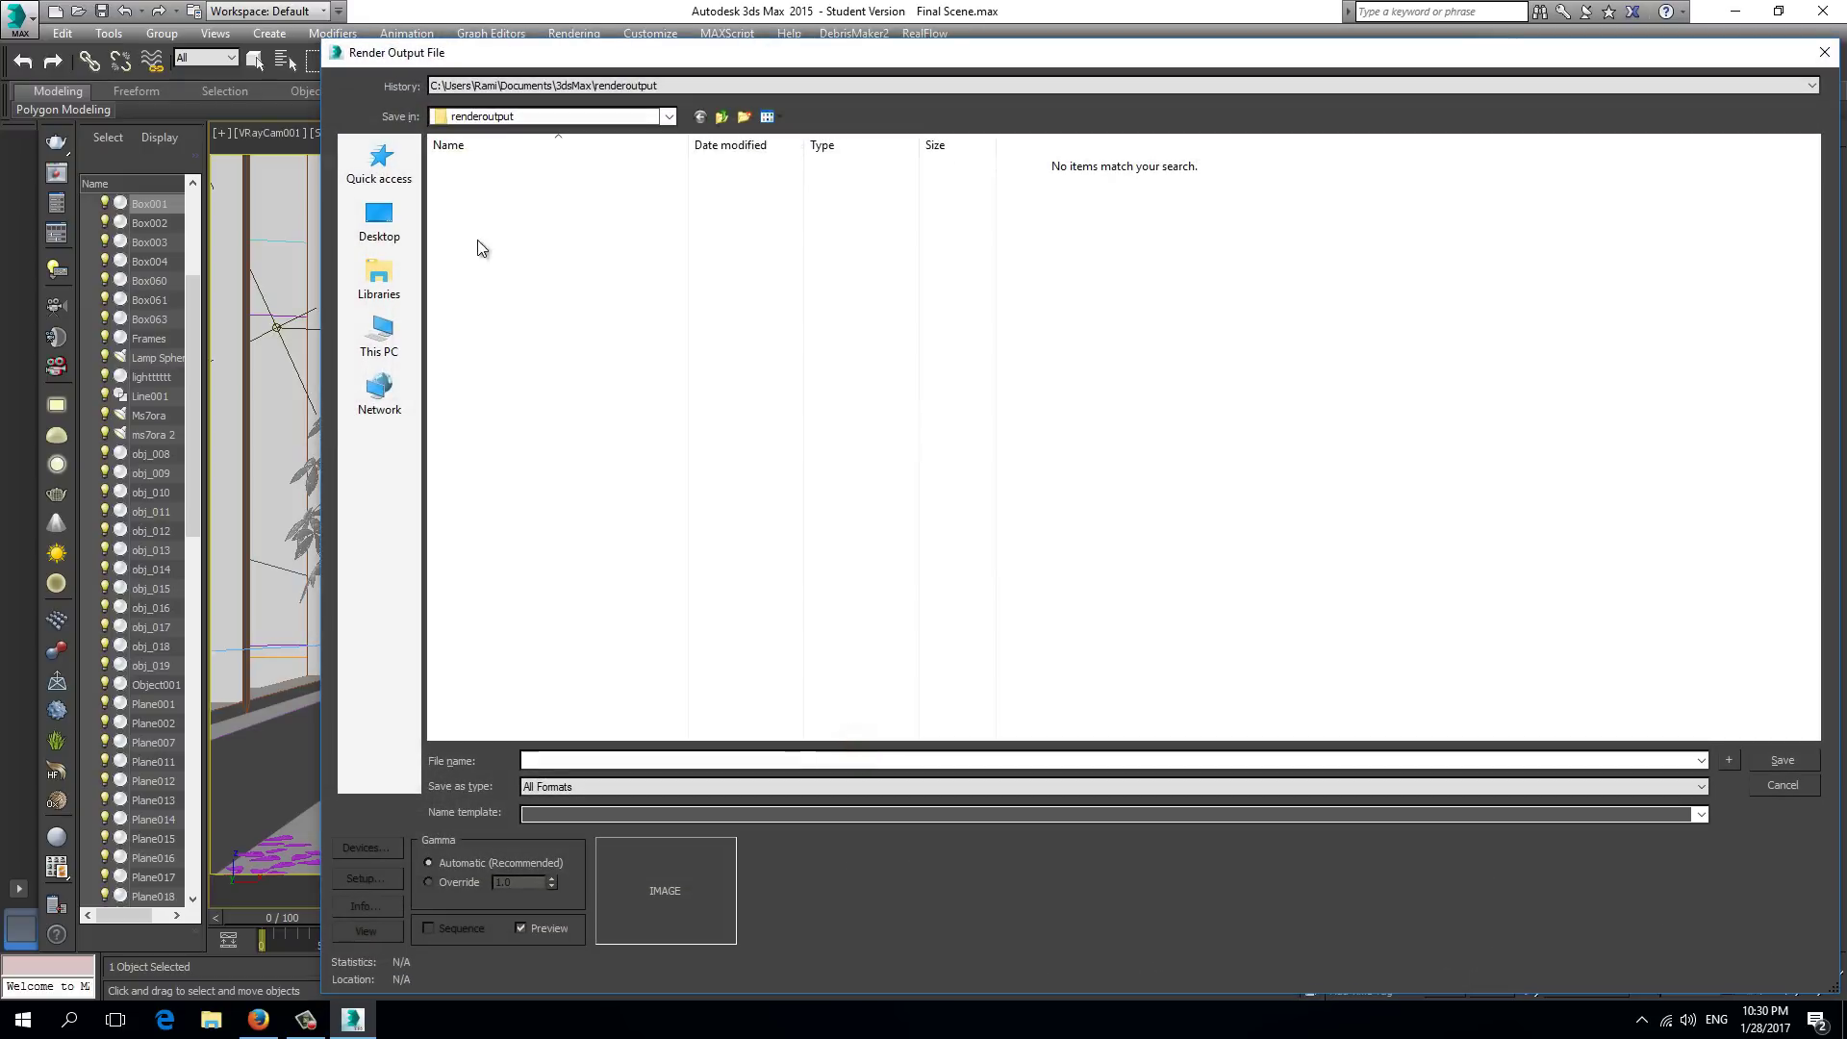
click(619, 761)
text(Render 2)
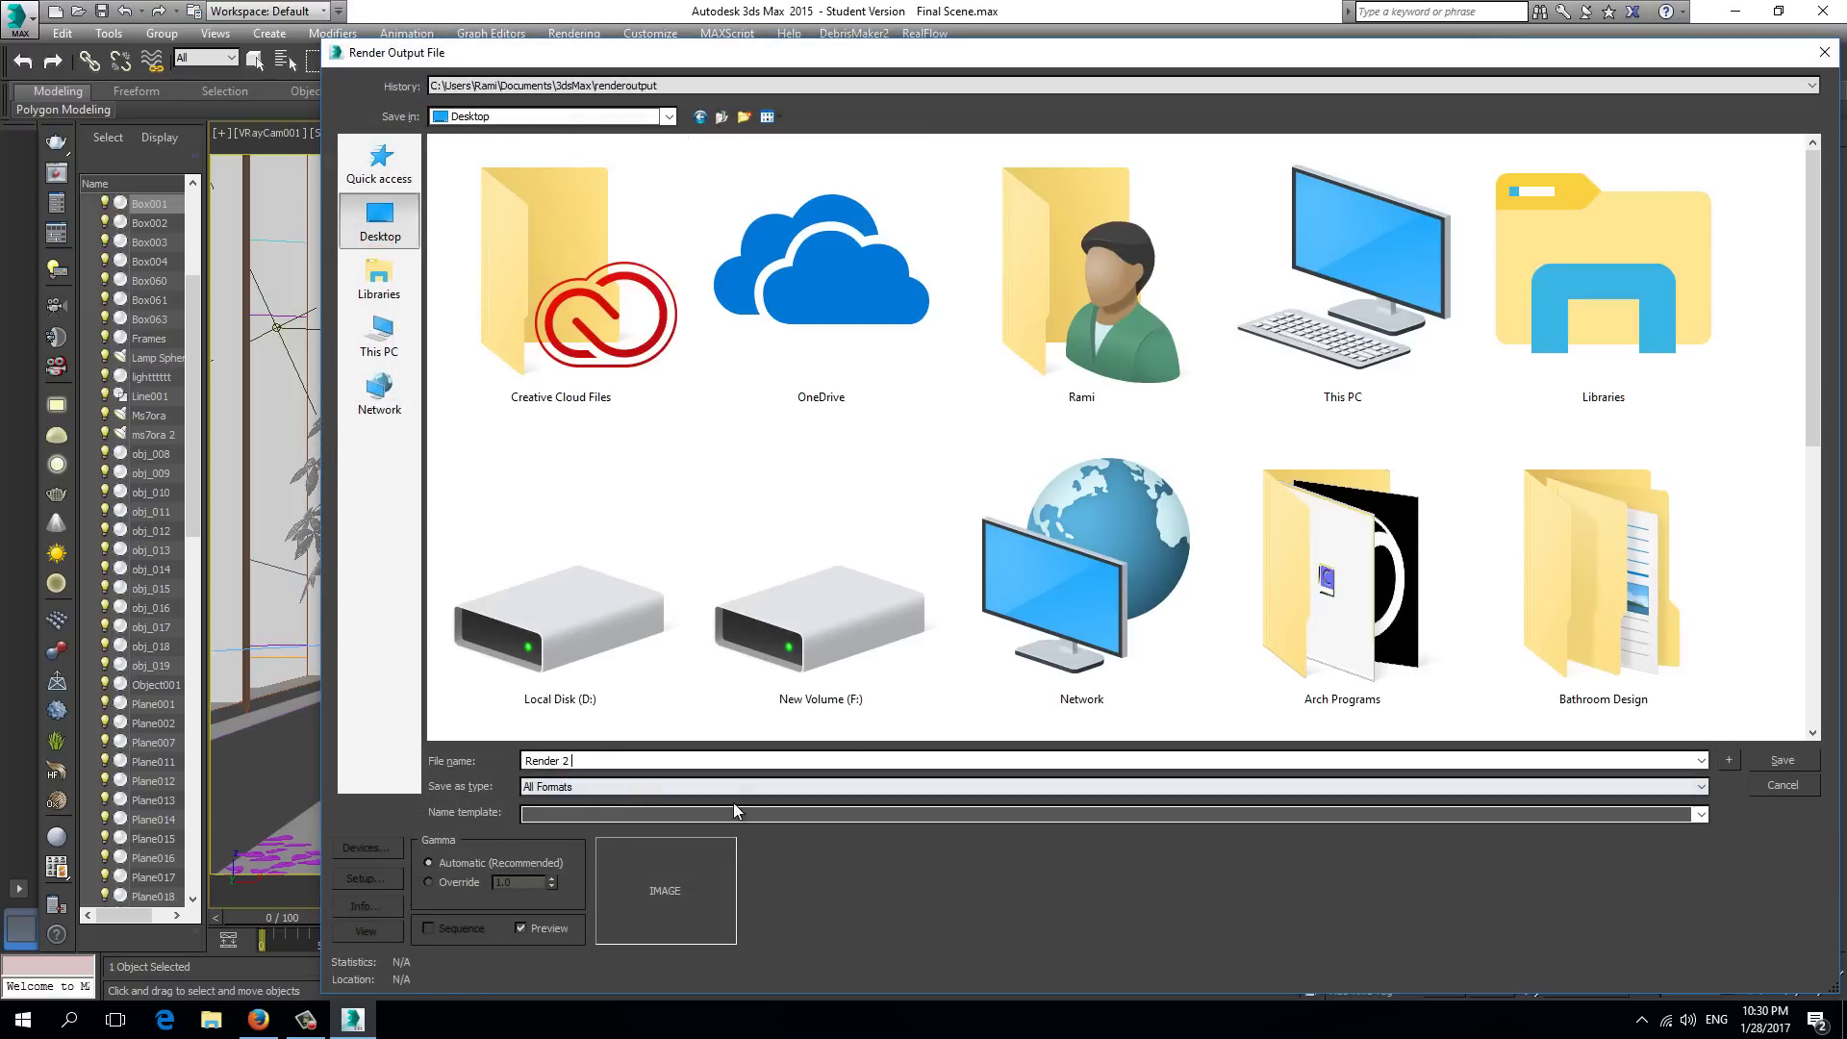
click(733, 787)
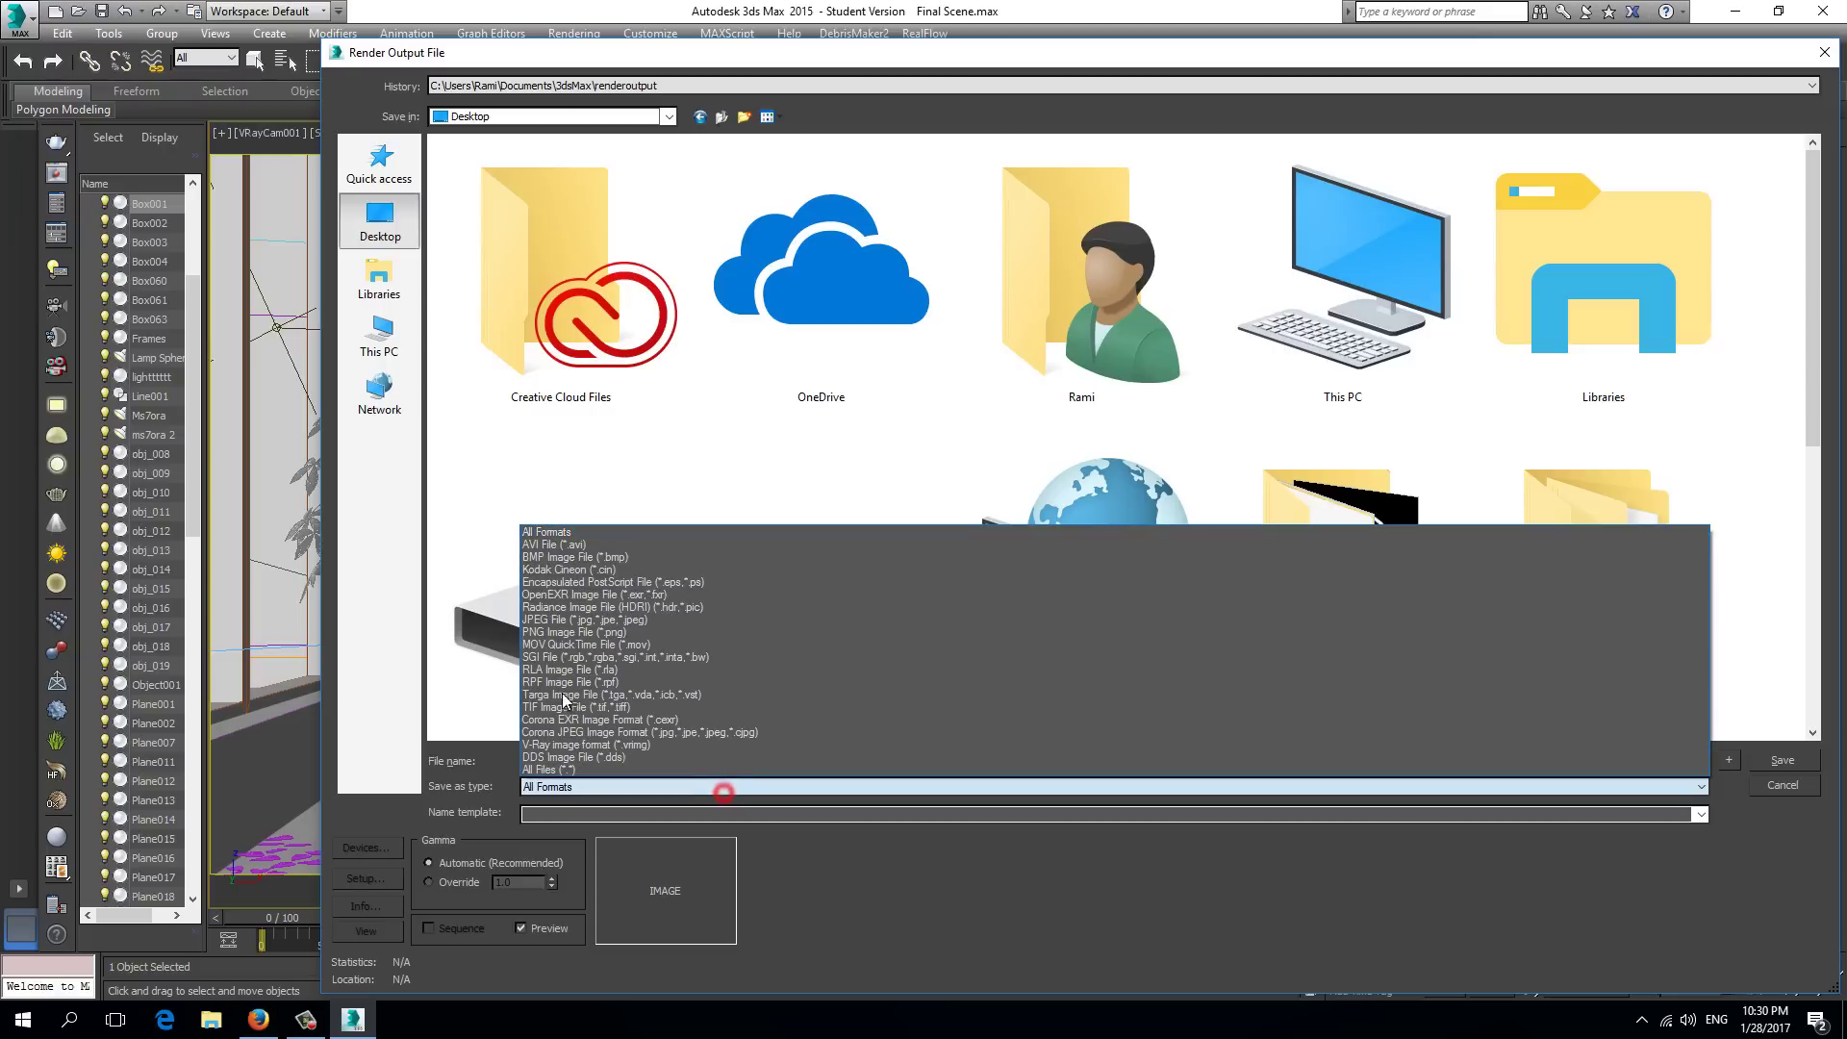
click(606, 557)
click(1780, 758)
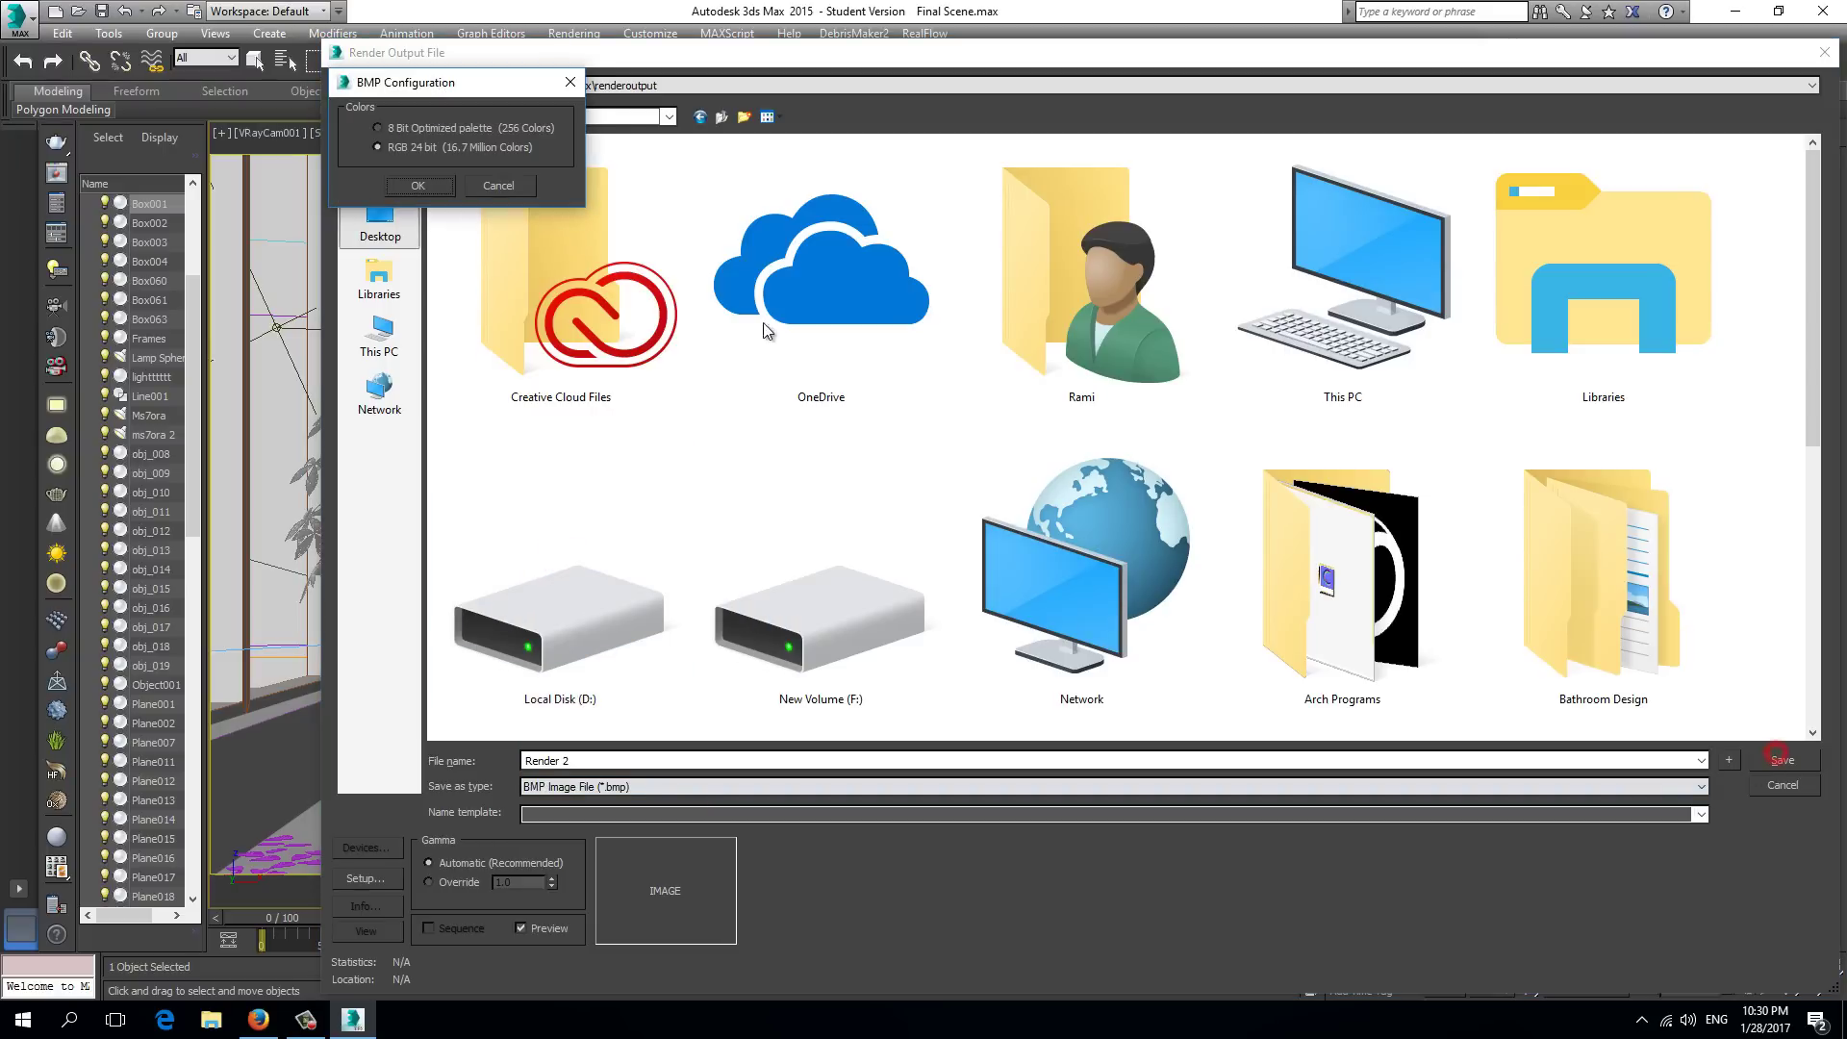
click(418, 186)
Set Render 2 to camera VRayCam005, scene state Artificial System and preset For Fun
click(976, 774)
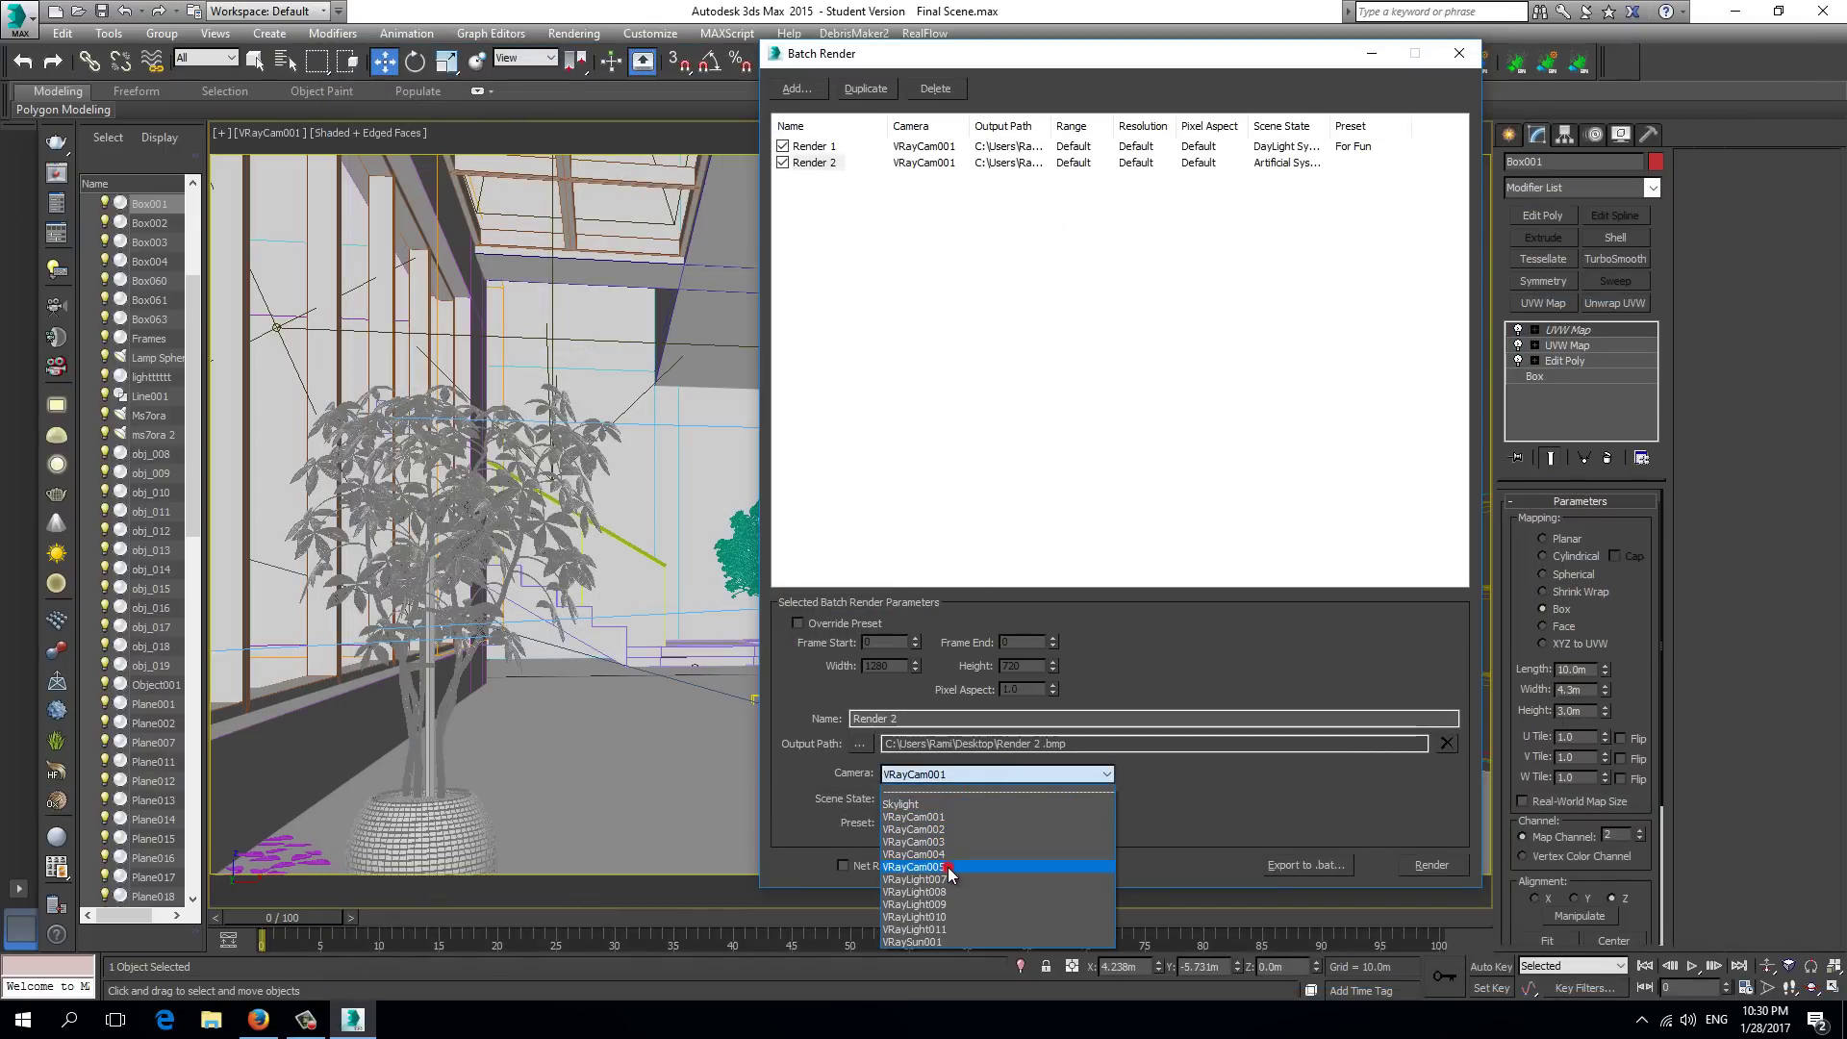
click(949, 868)
click(958, 803)
click(965, 803)
click(966, 824)
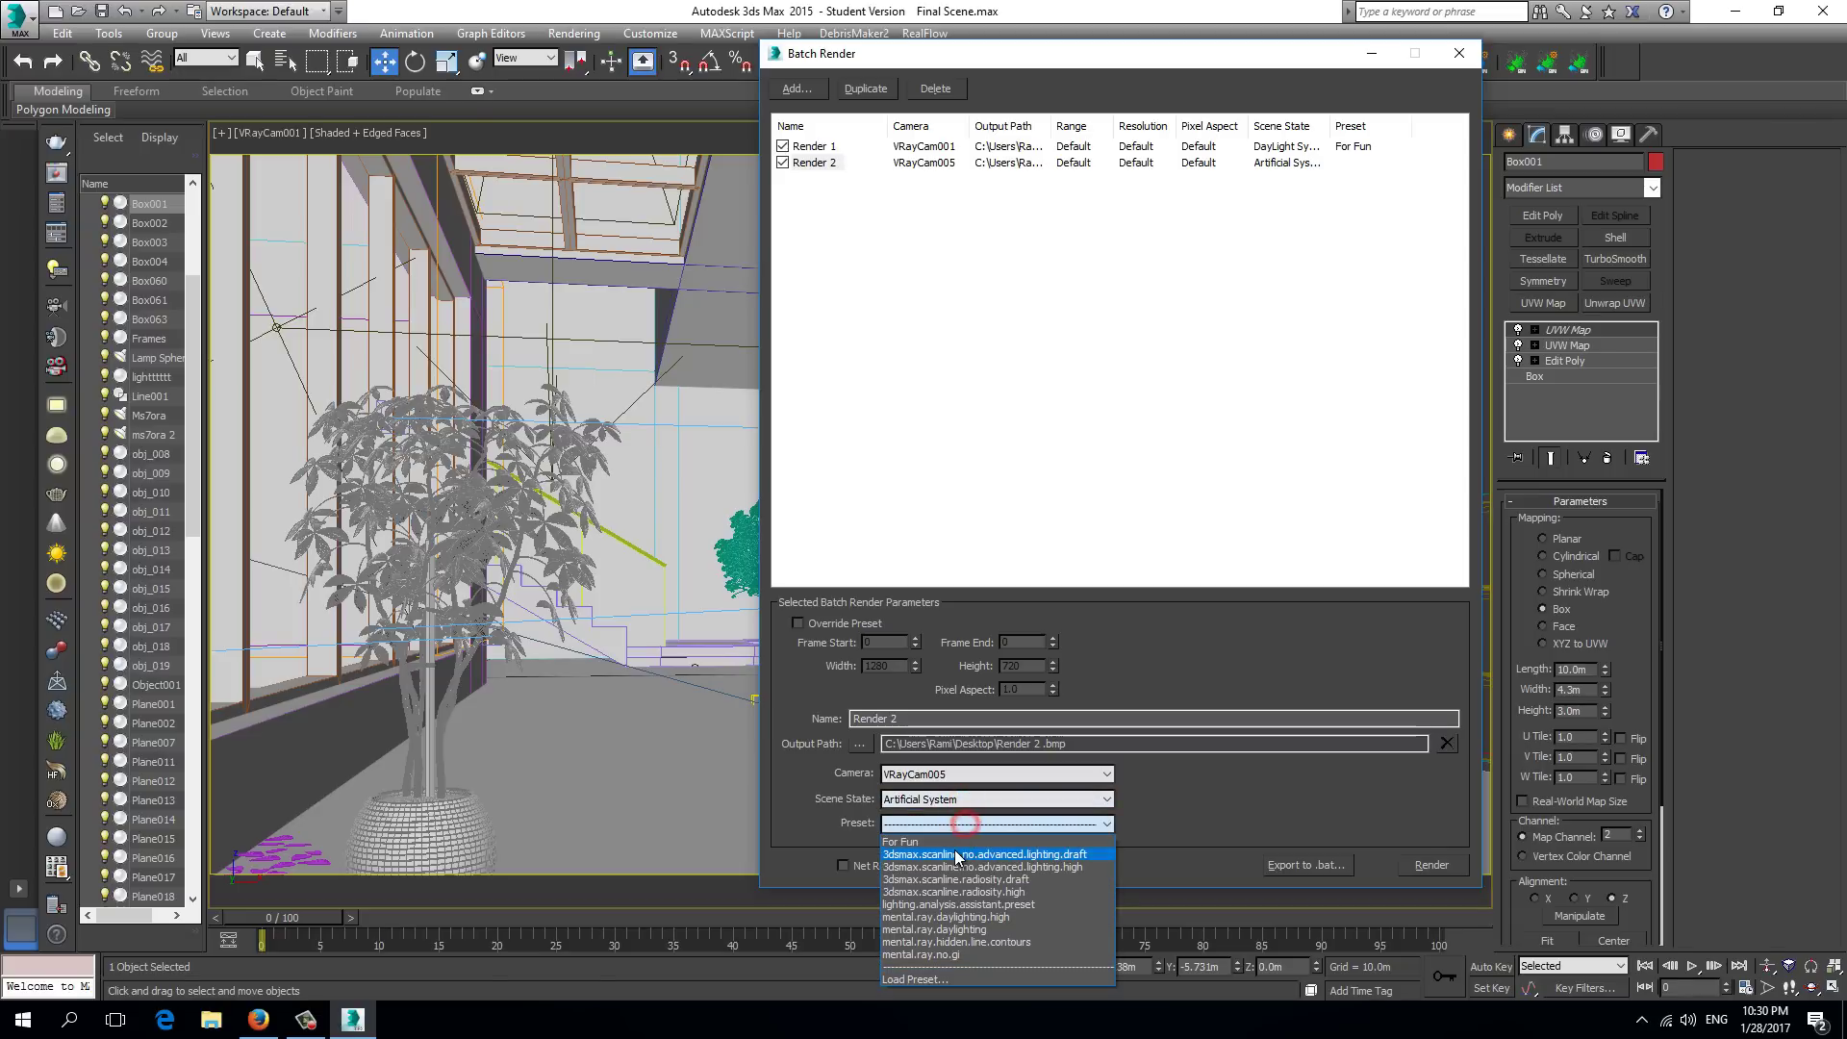
click(963, 842)
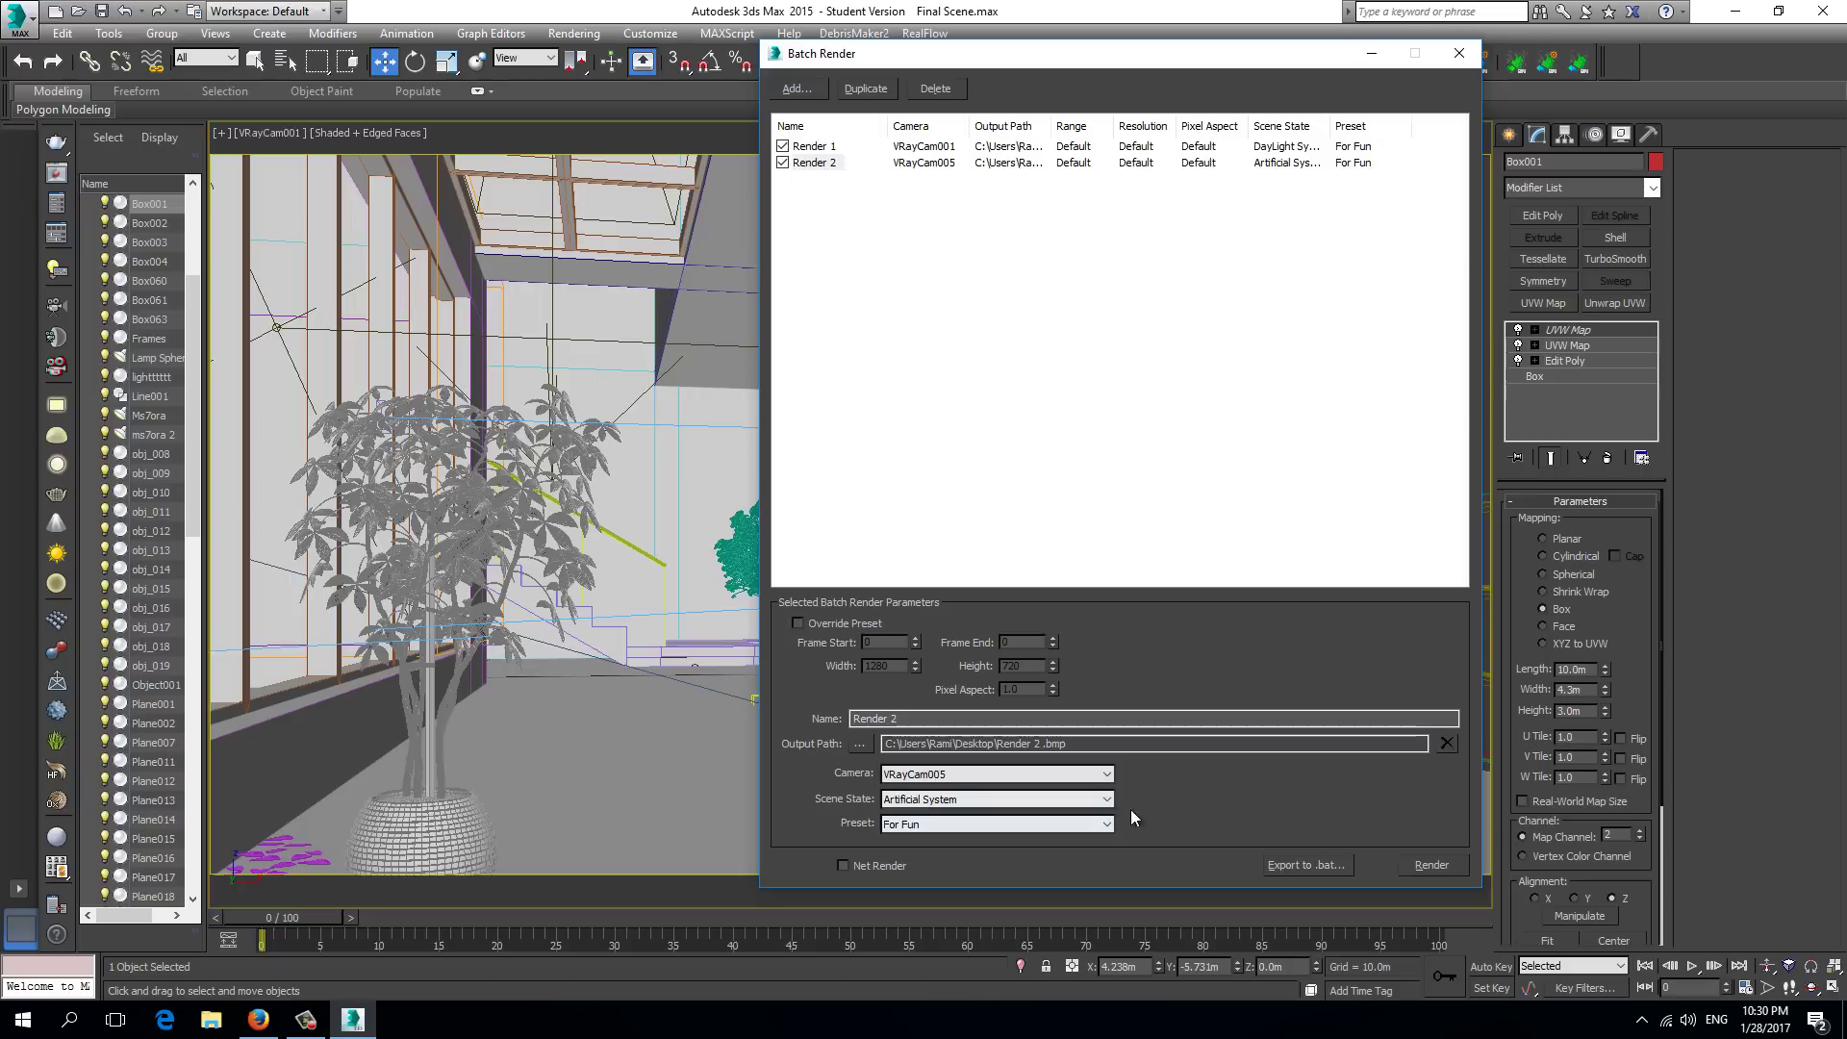
Duplicate the Render 2 entry and set the copy's output to a BMP file named Render 3 on the Desktop
click(881, 86)
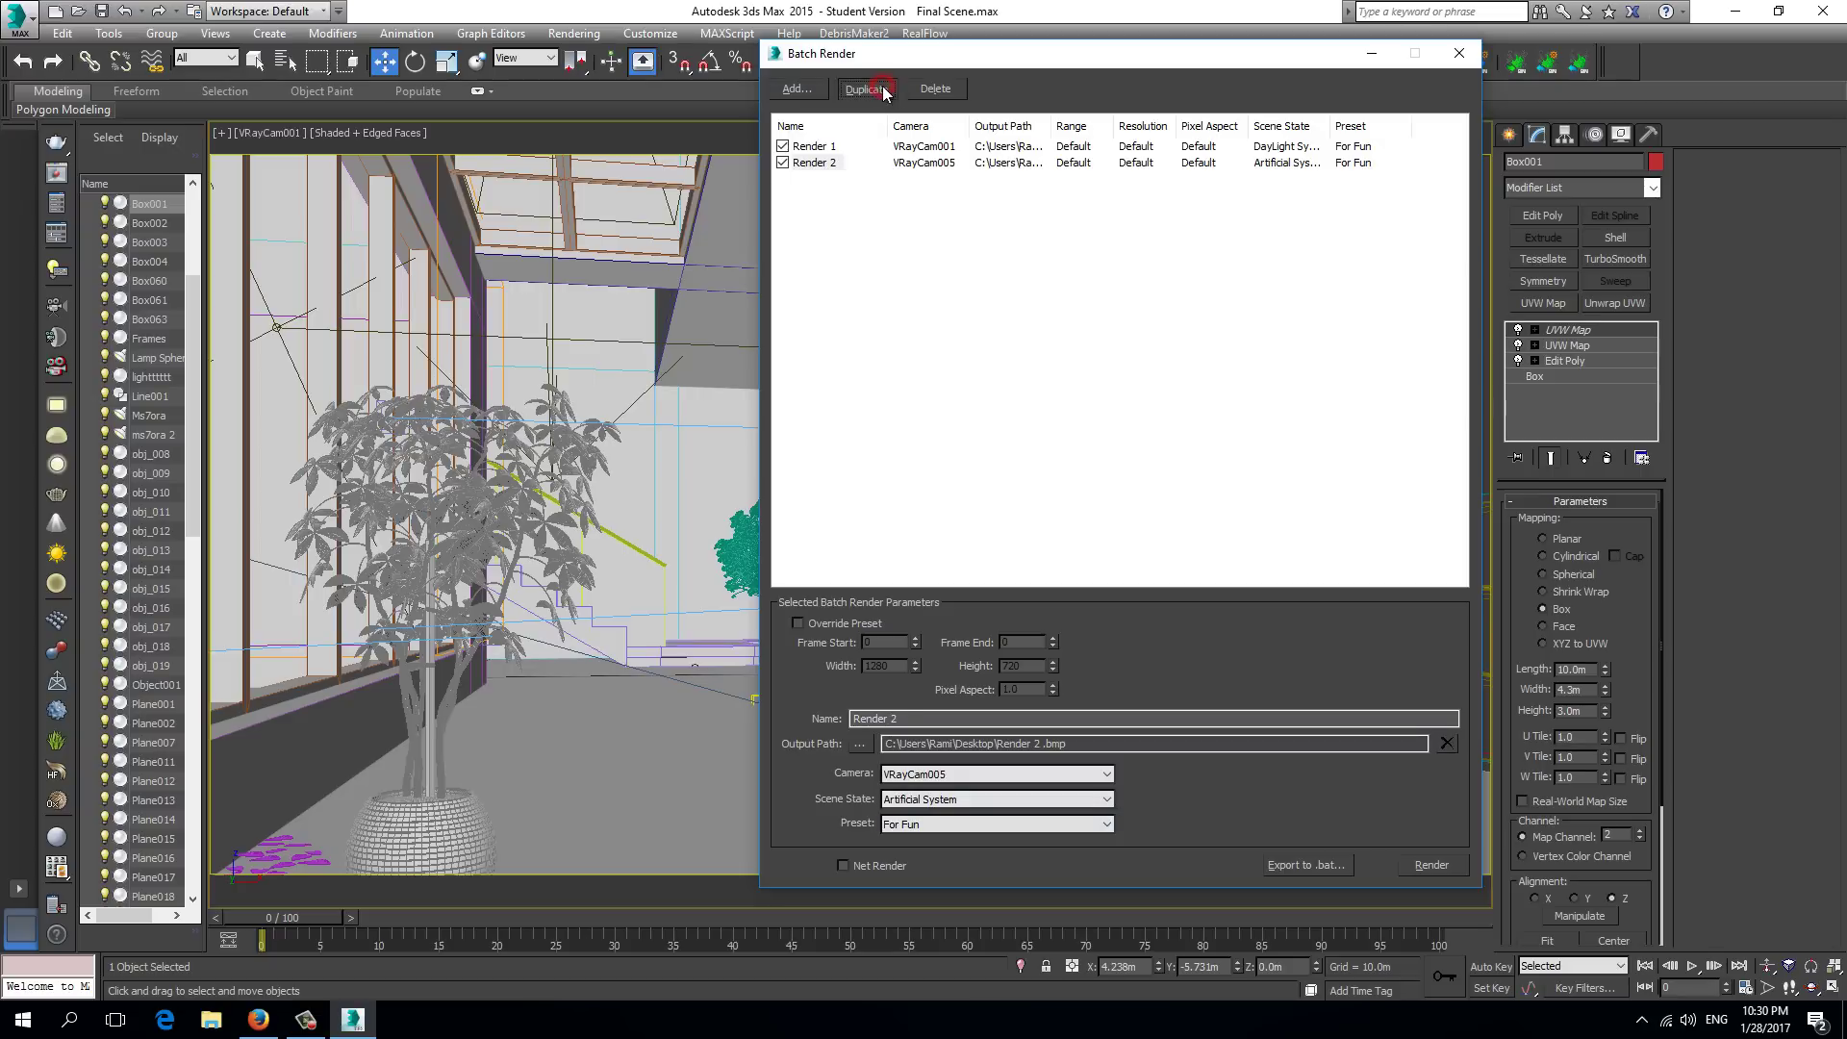
click(929, 714)
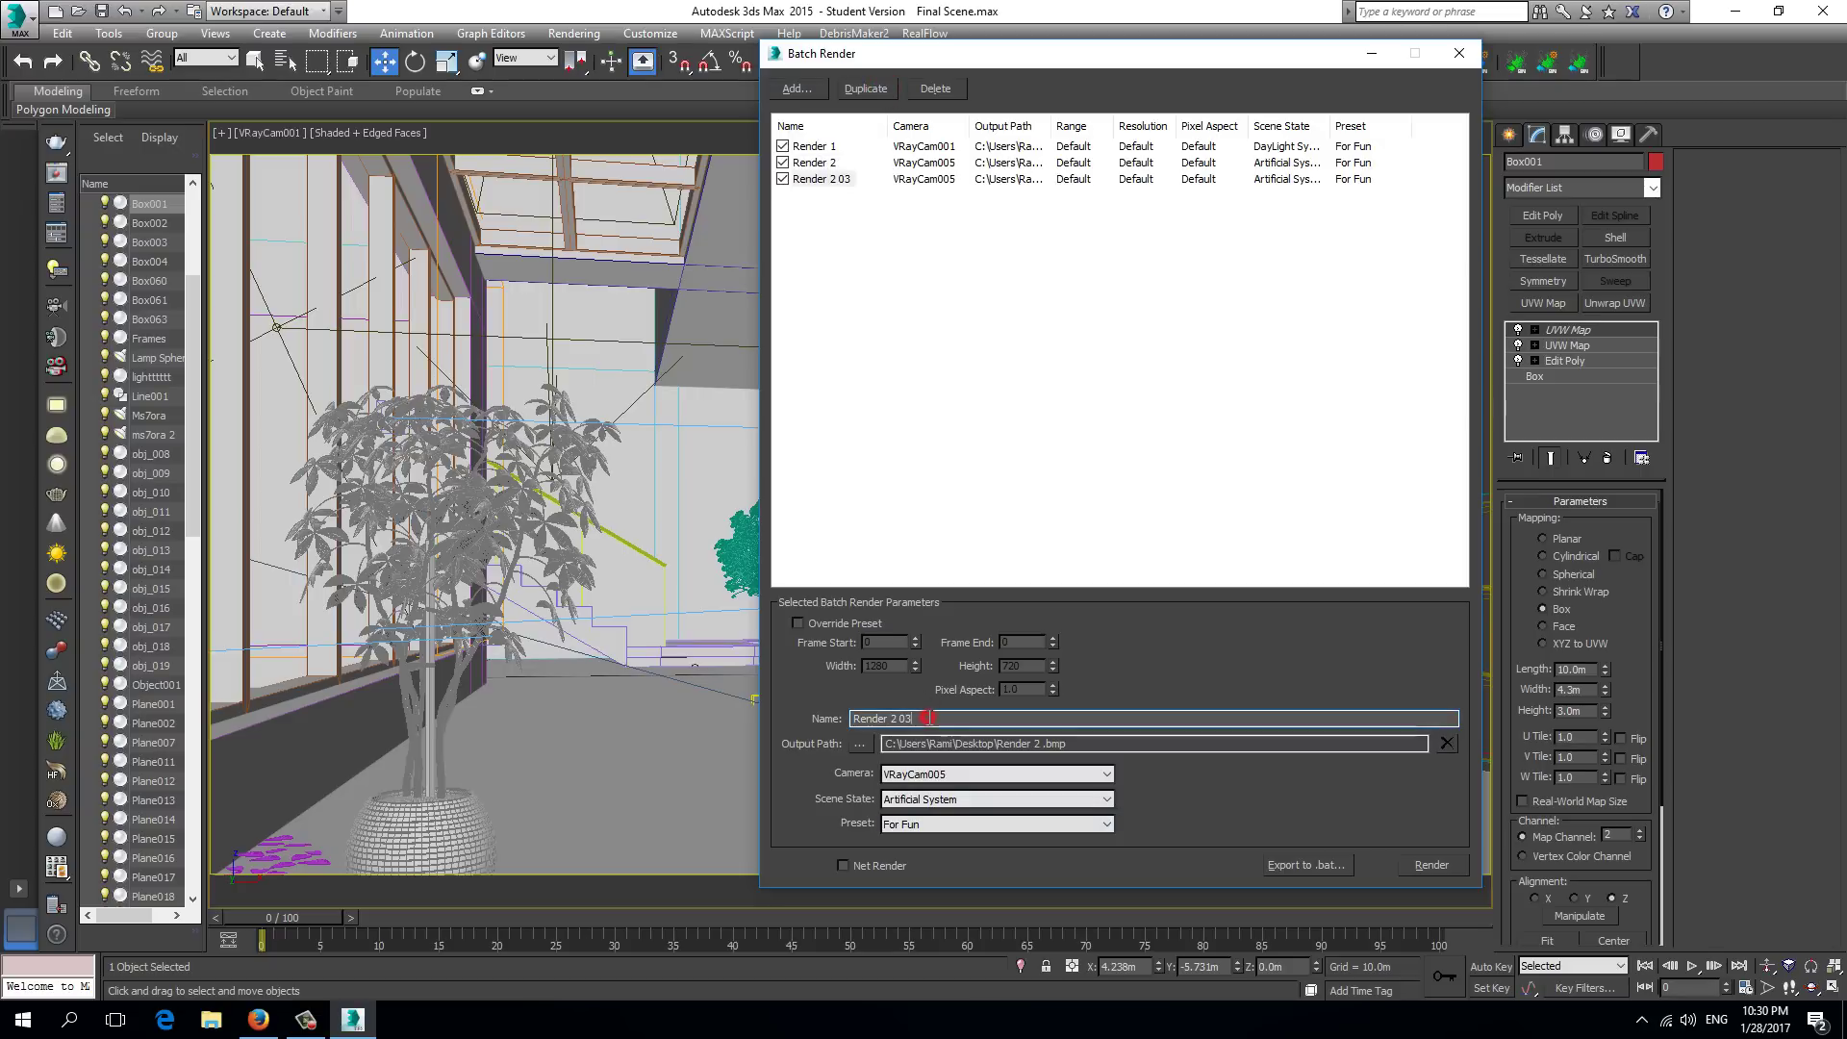
click(862, 745)
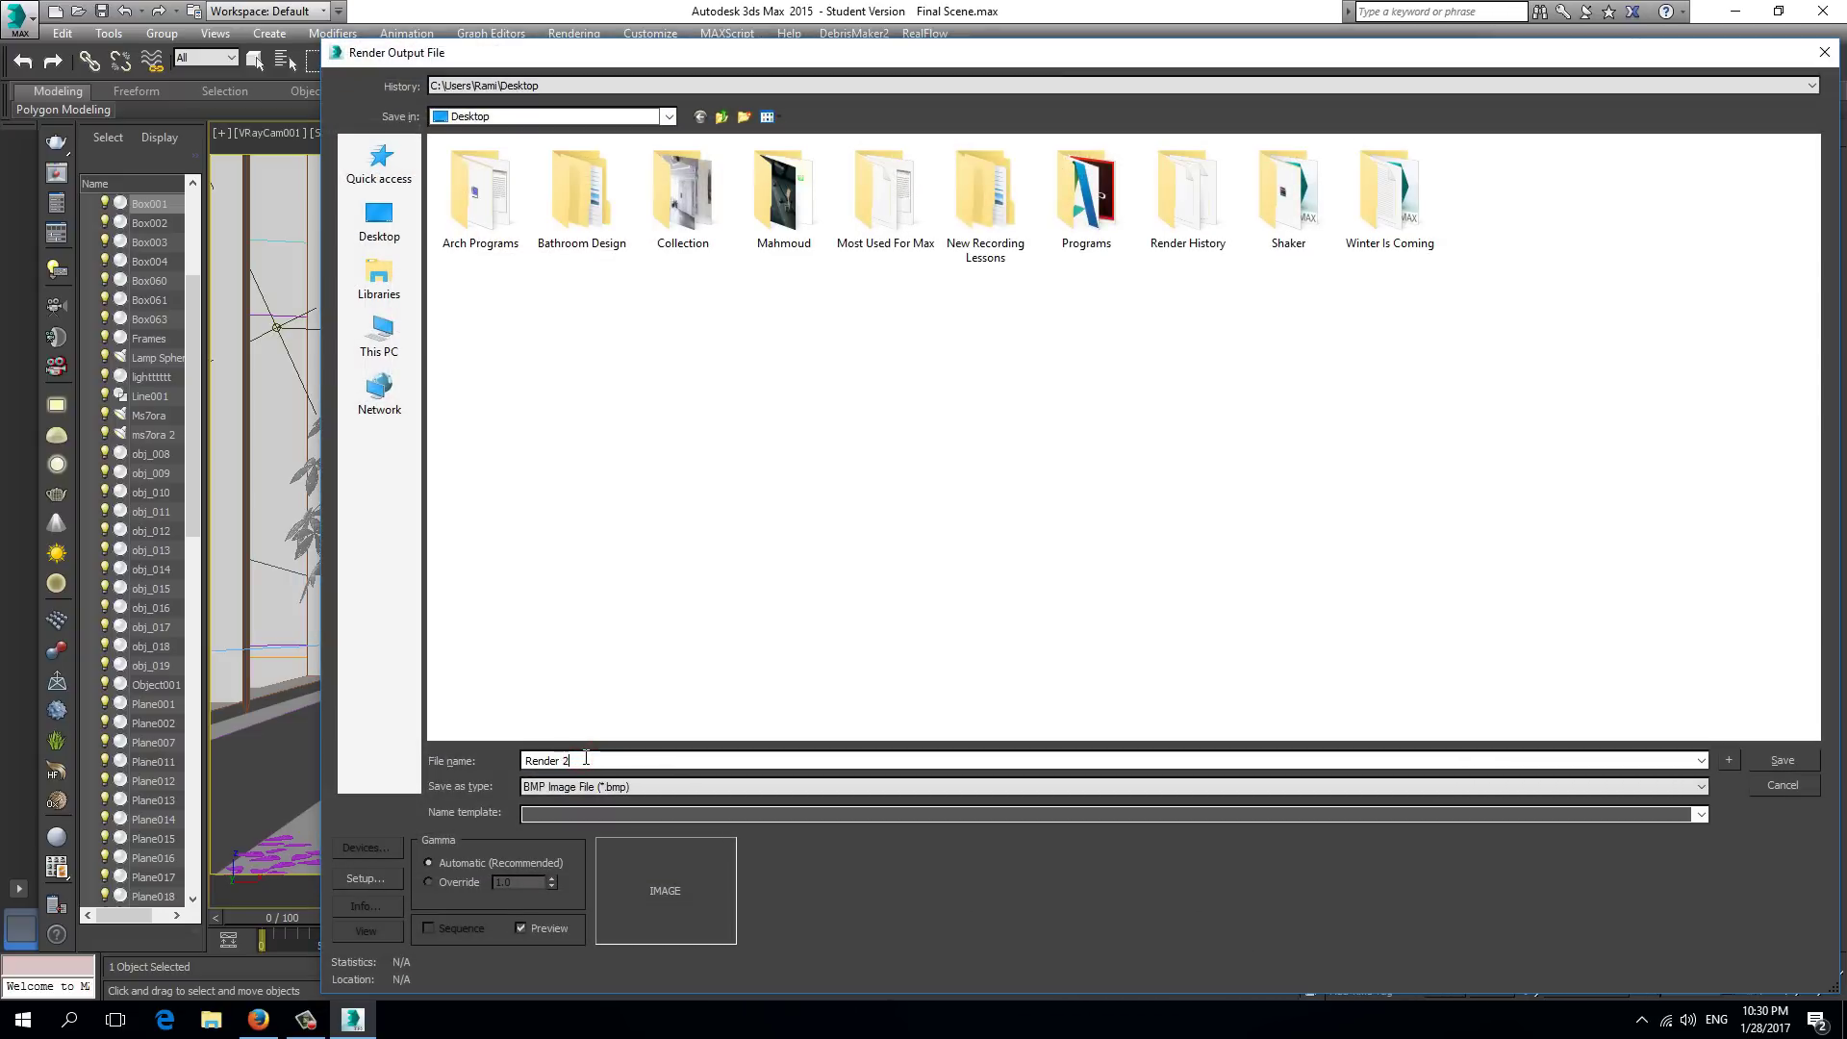
click(1779, 760)
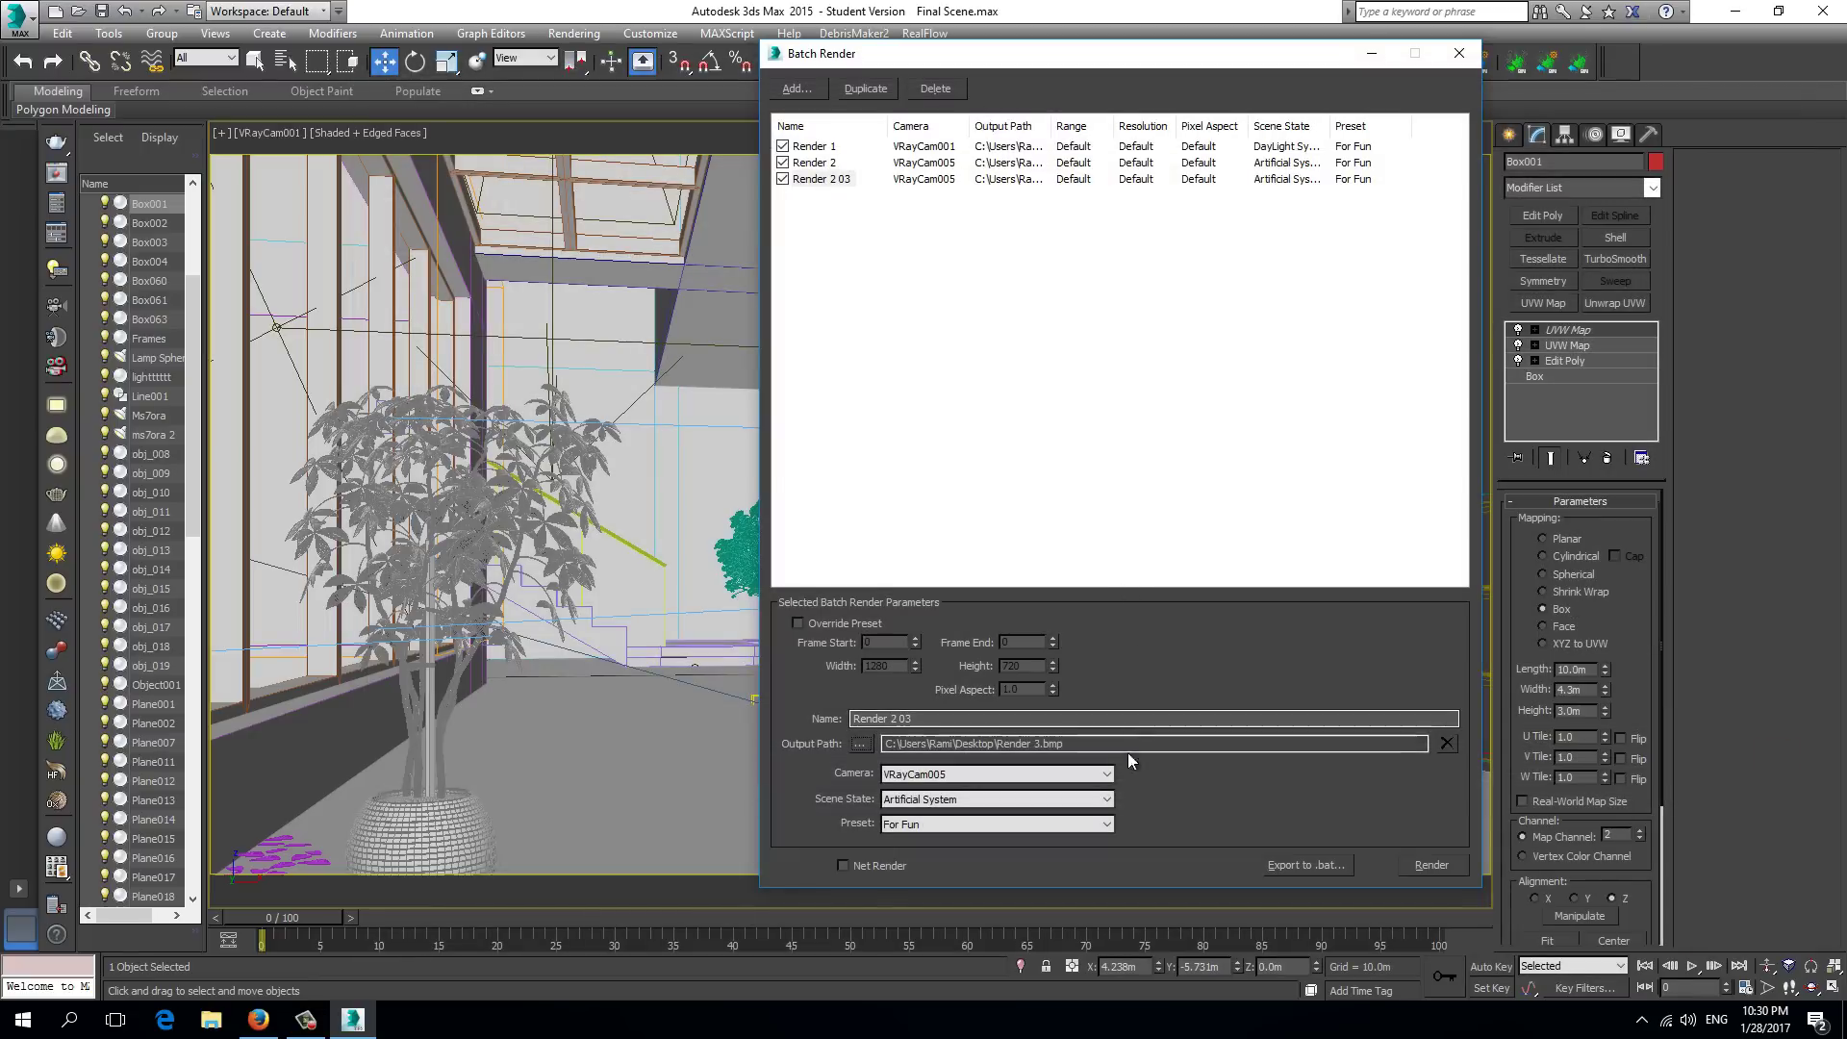
Set the duplicated entry to camera VRayCam001 and scene state Artificial System 2
click(962, 774)
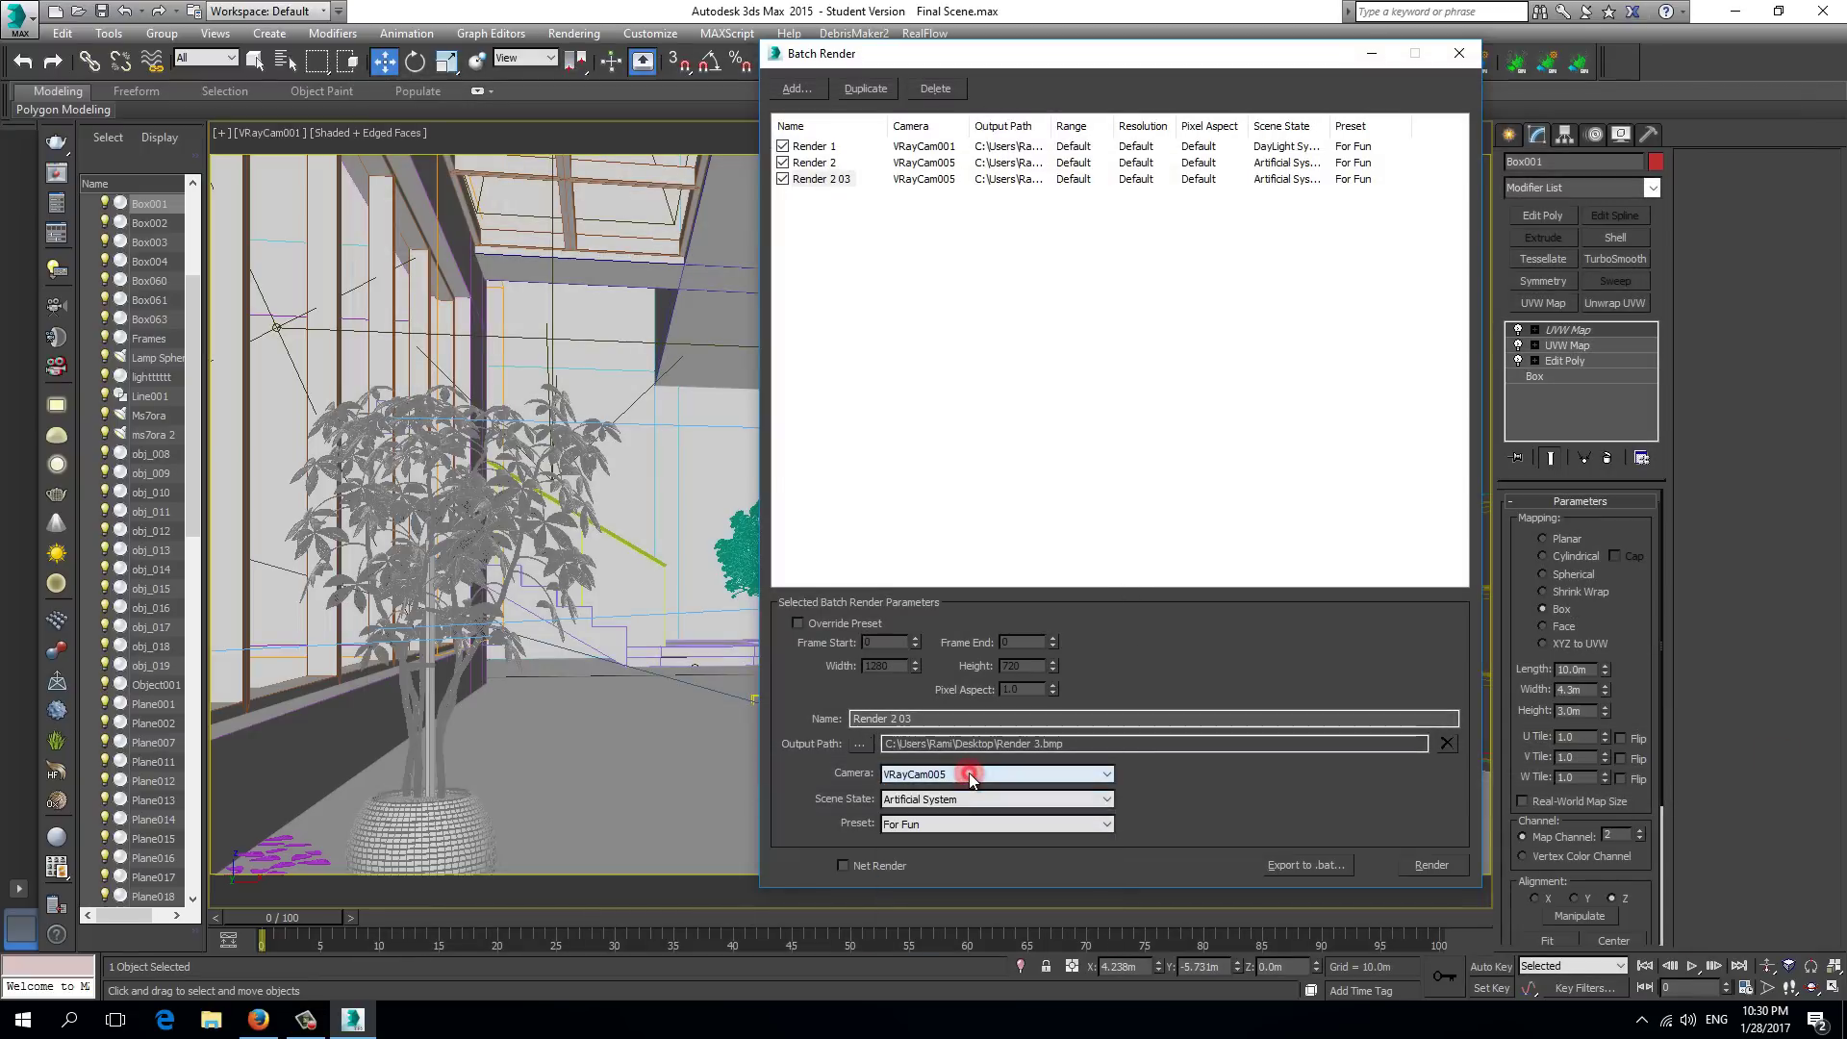
click(958, 816)
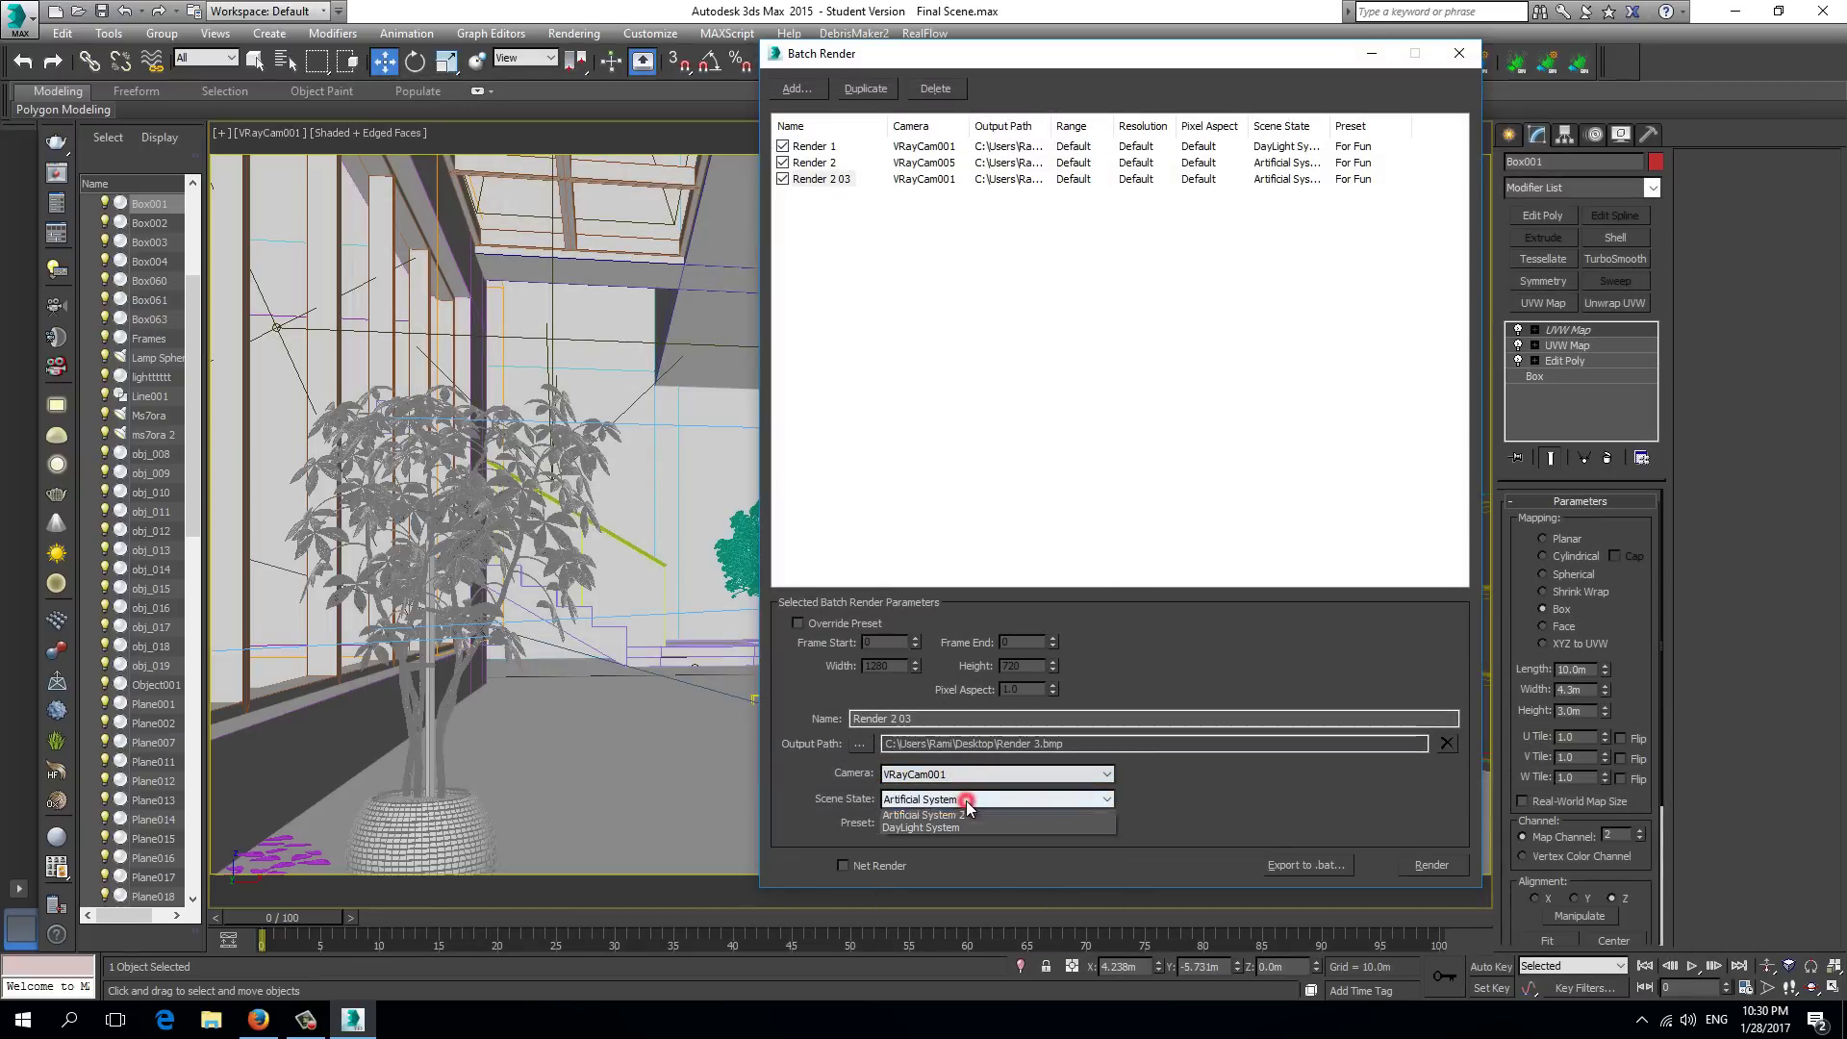
click(974, 839)
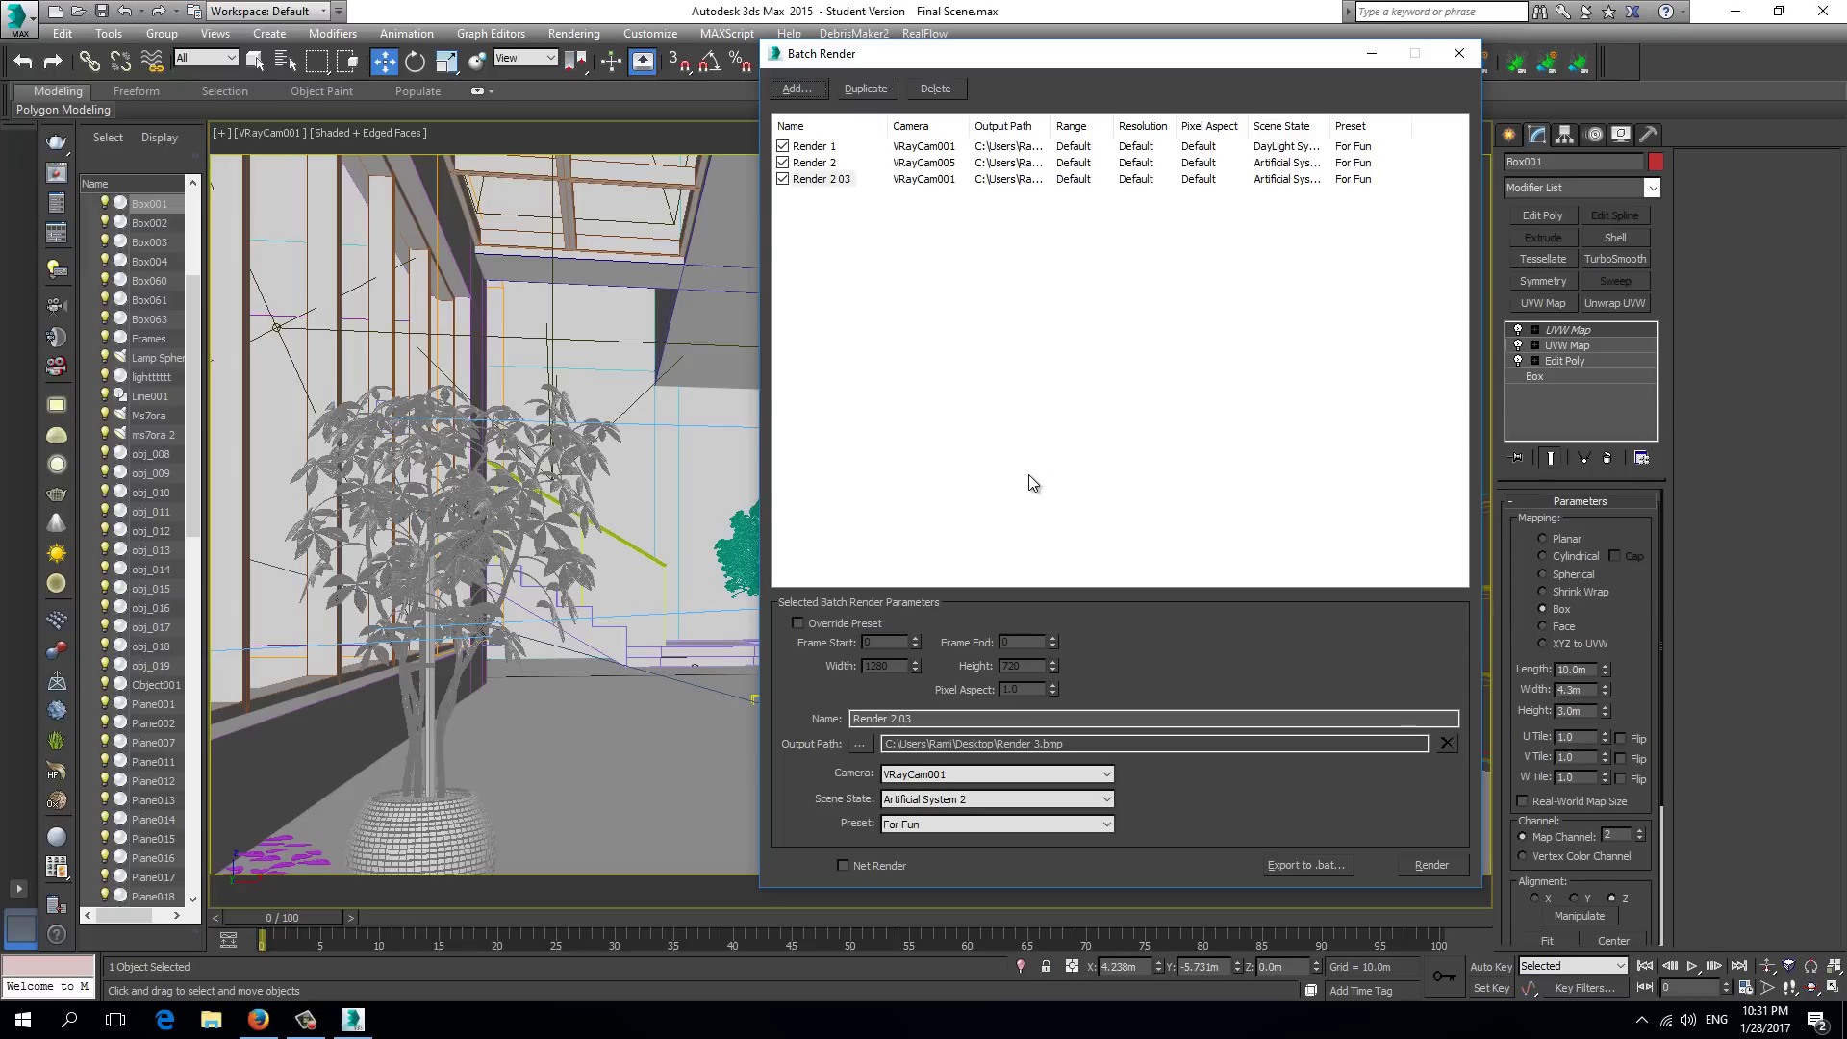
Start the batch render and reposition the V-Ray frame buffer so the whole image fits on screen
click(1433, 867)
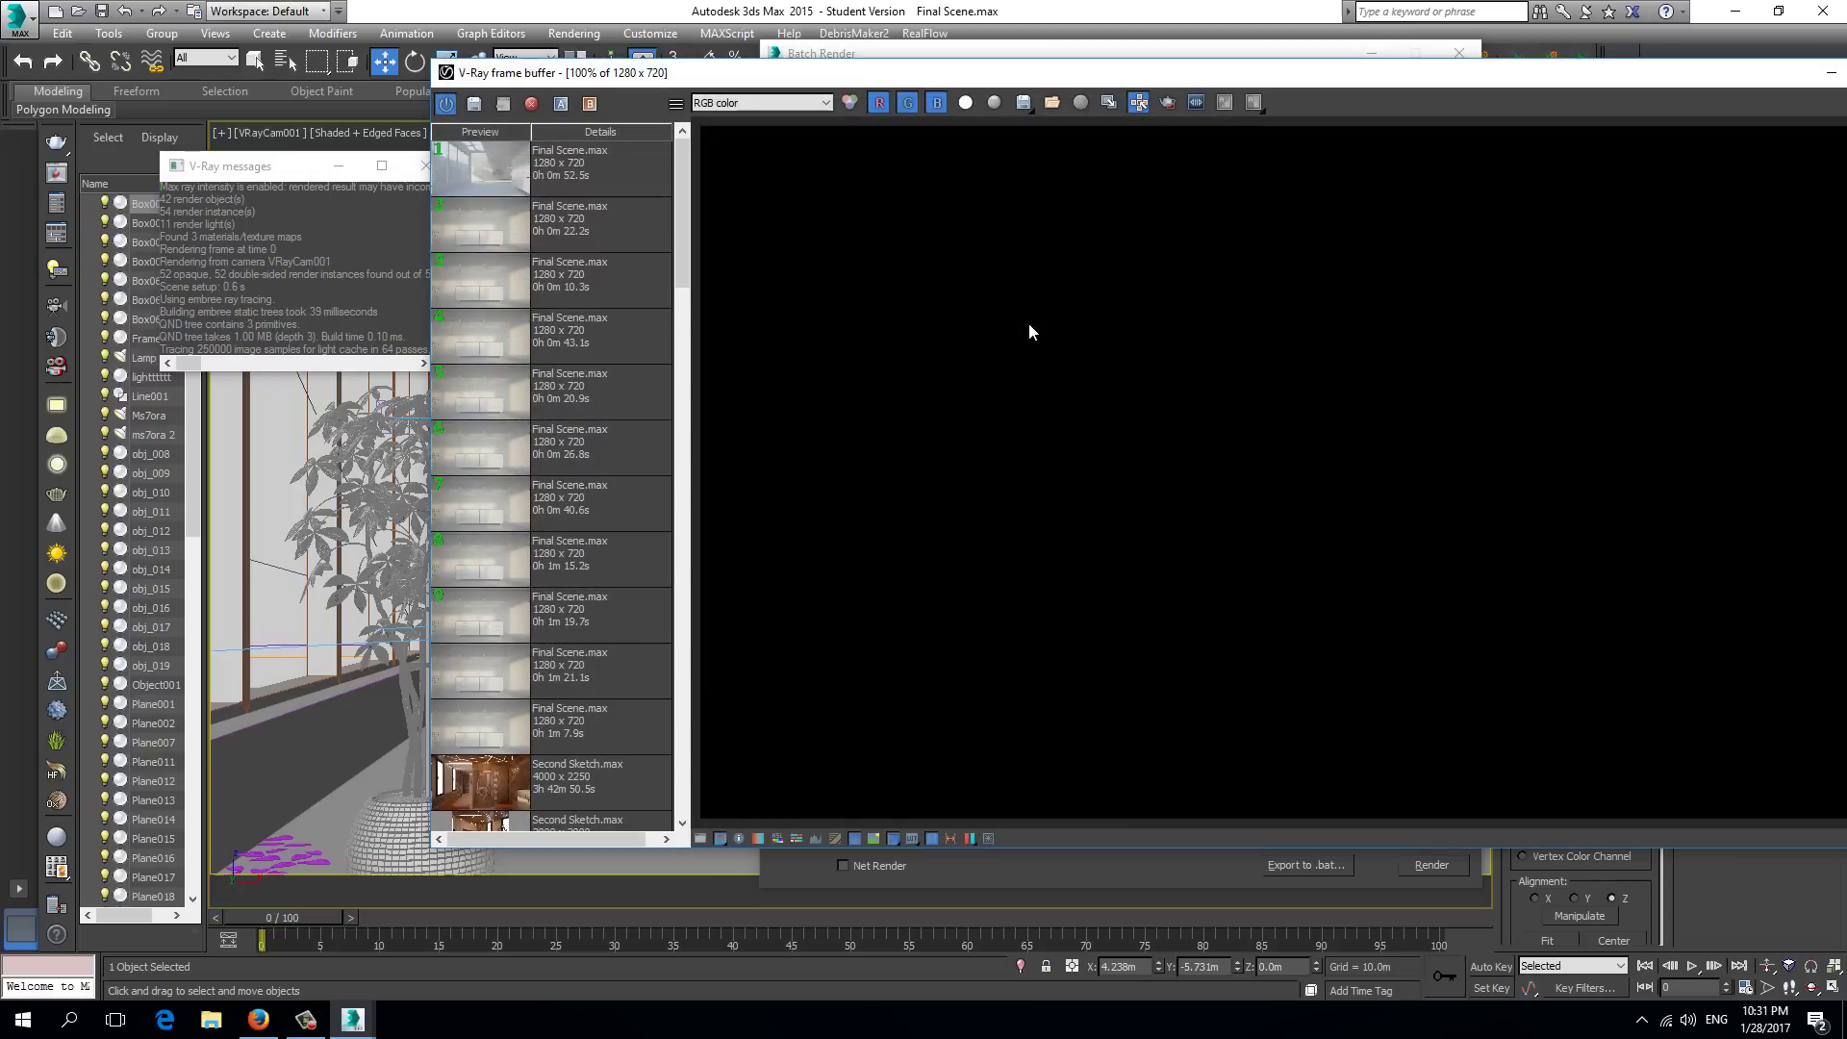
drag(1191, 69, 971, 74)
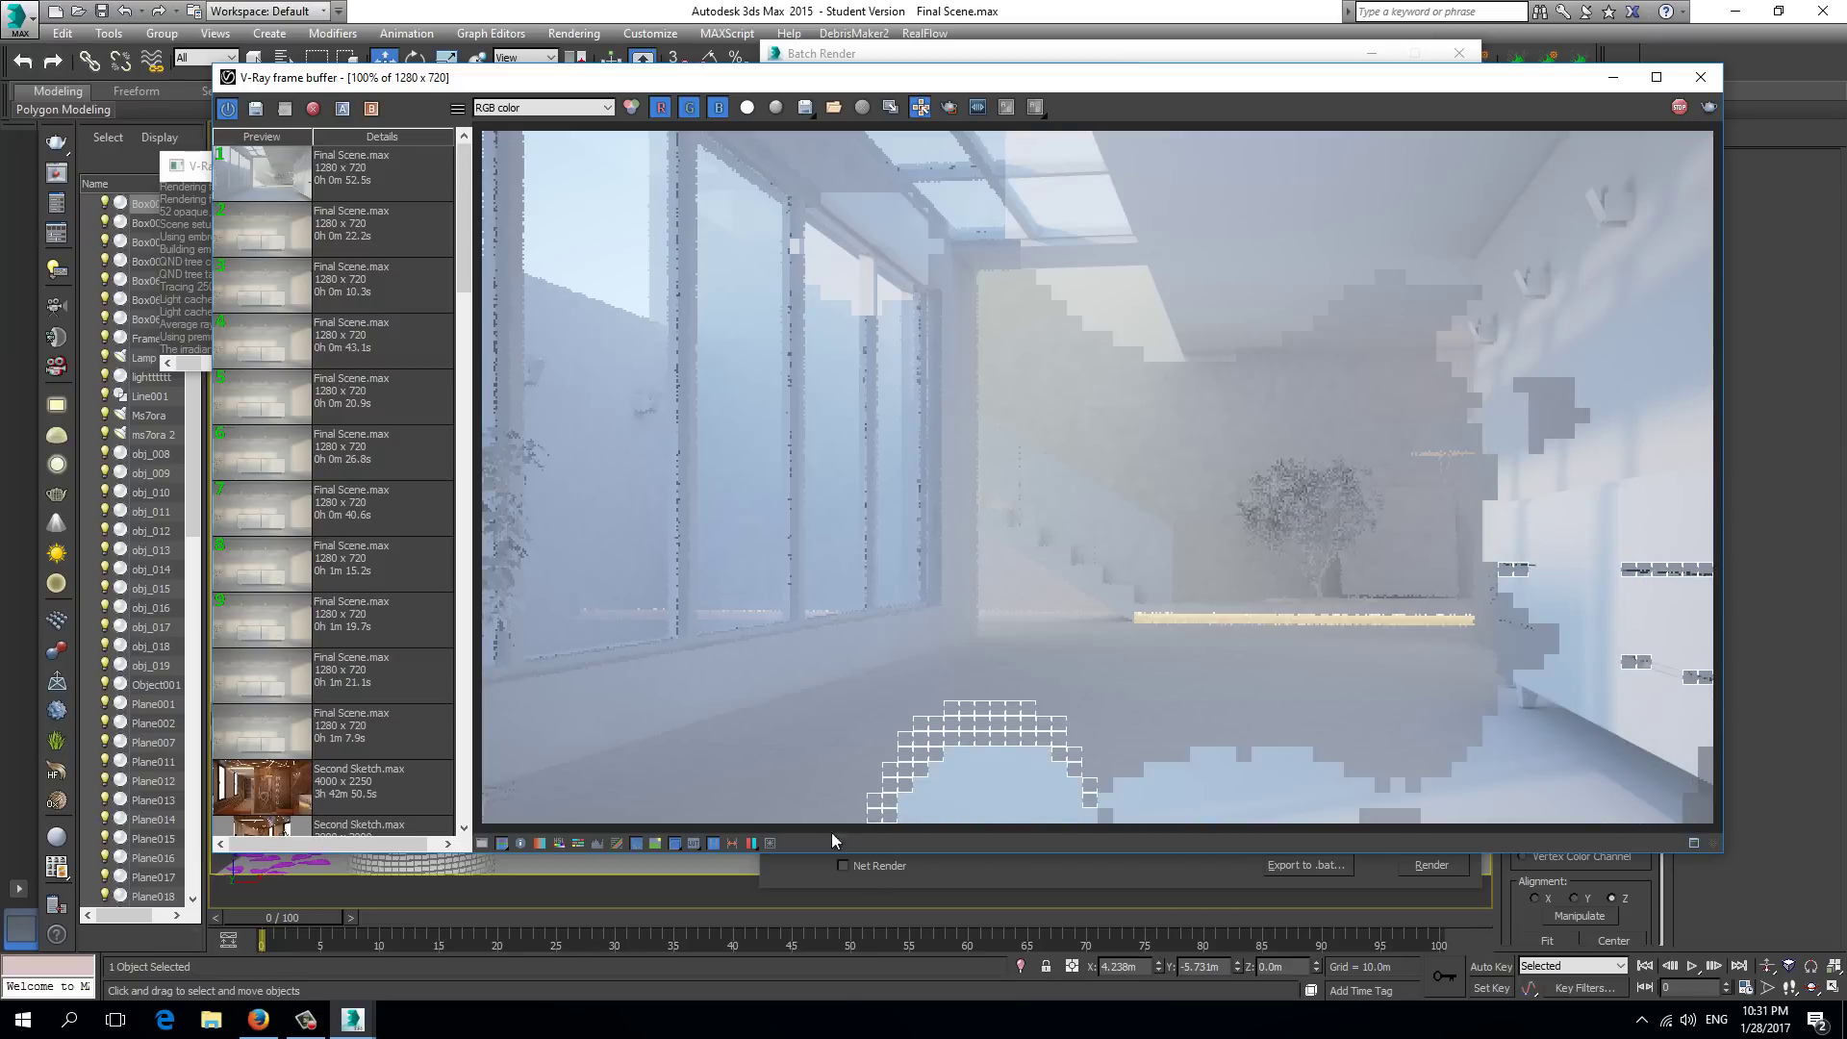
Show the Nuwah Studio Facebook page in Firefox, return to 3ds Max and reposition the V-Ray frame buffer to watch the rendering
click(259, 1019)
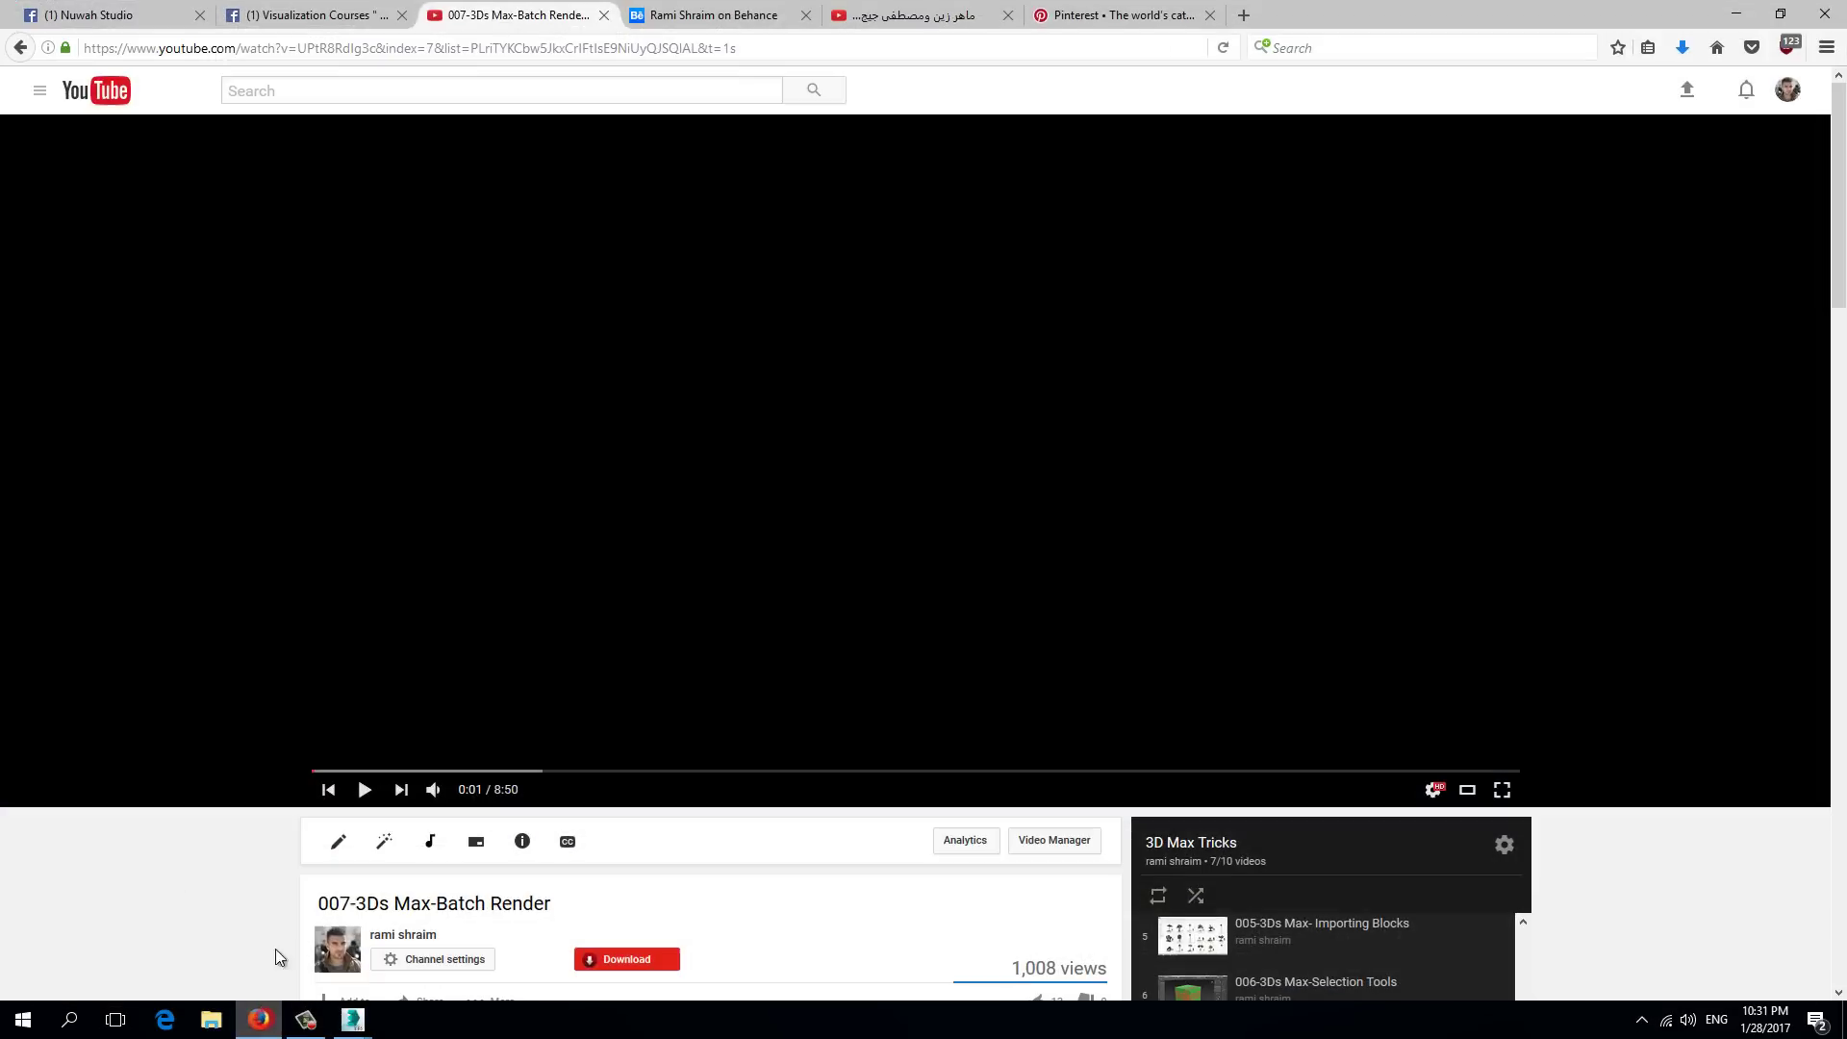
click(85, 10)
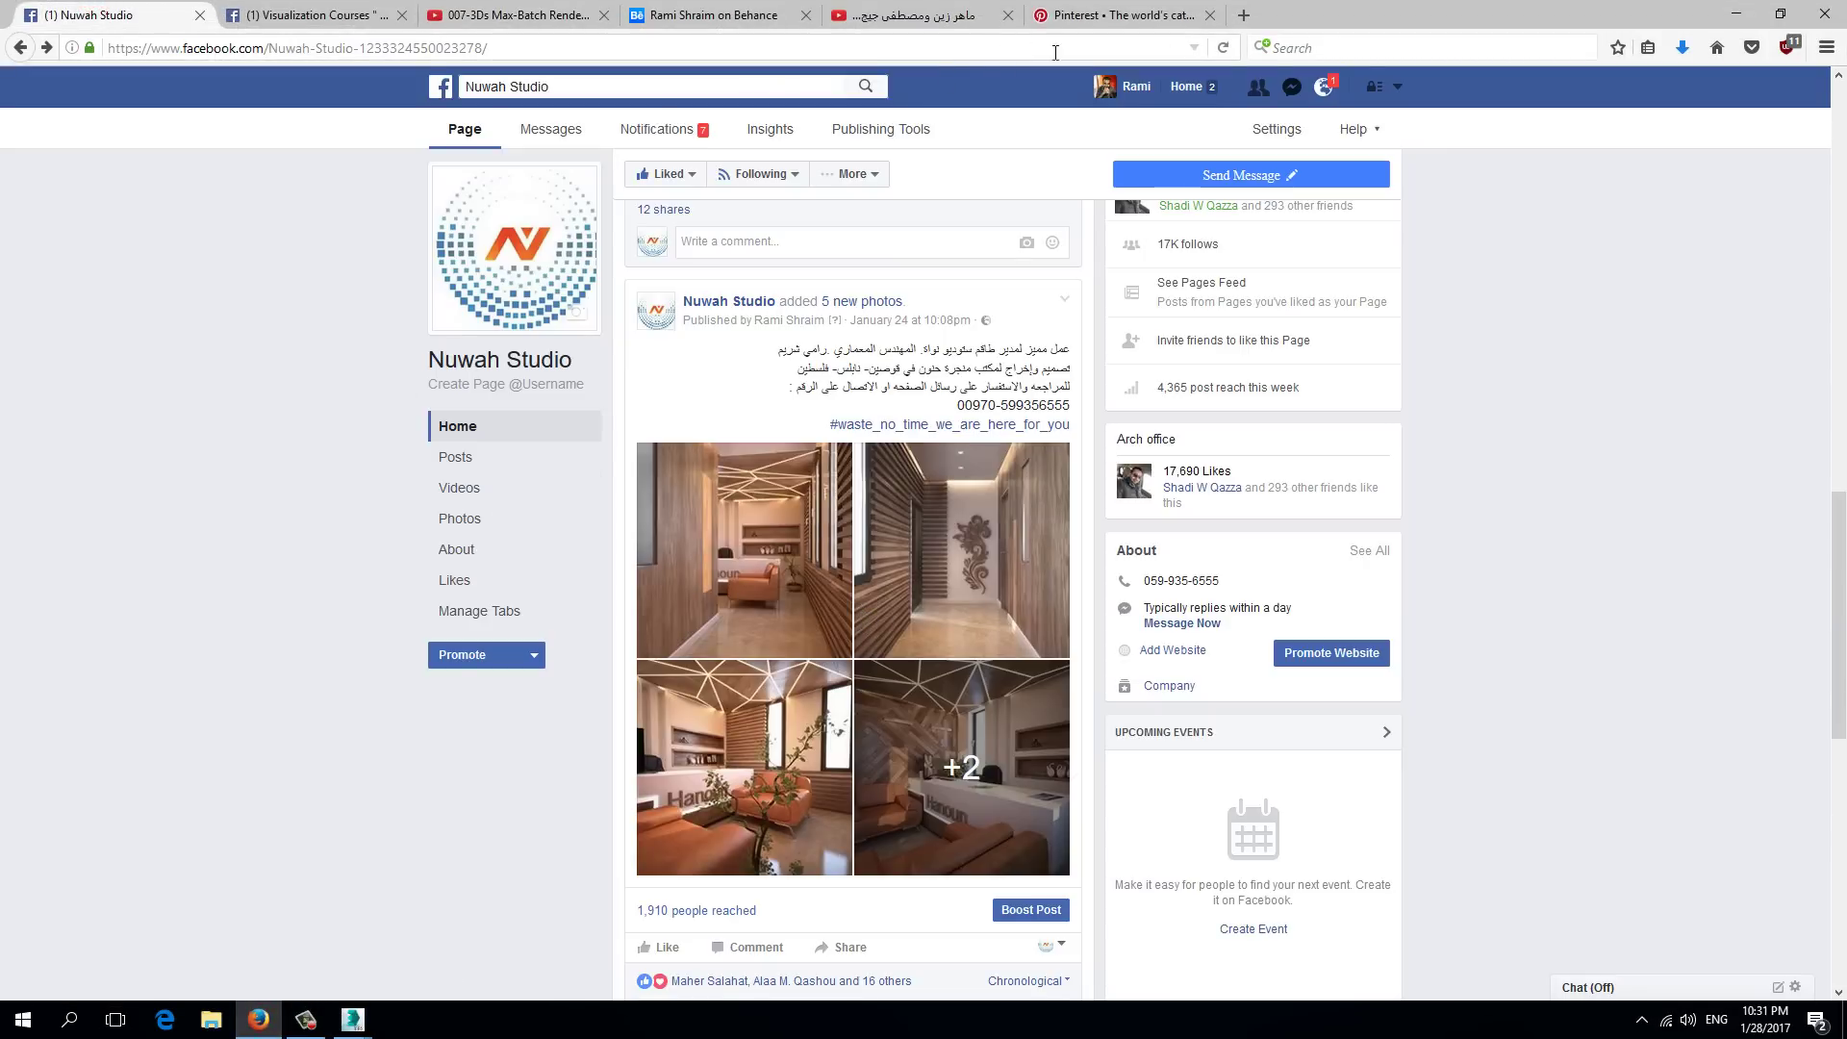
click(1735, 14)
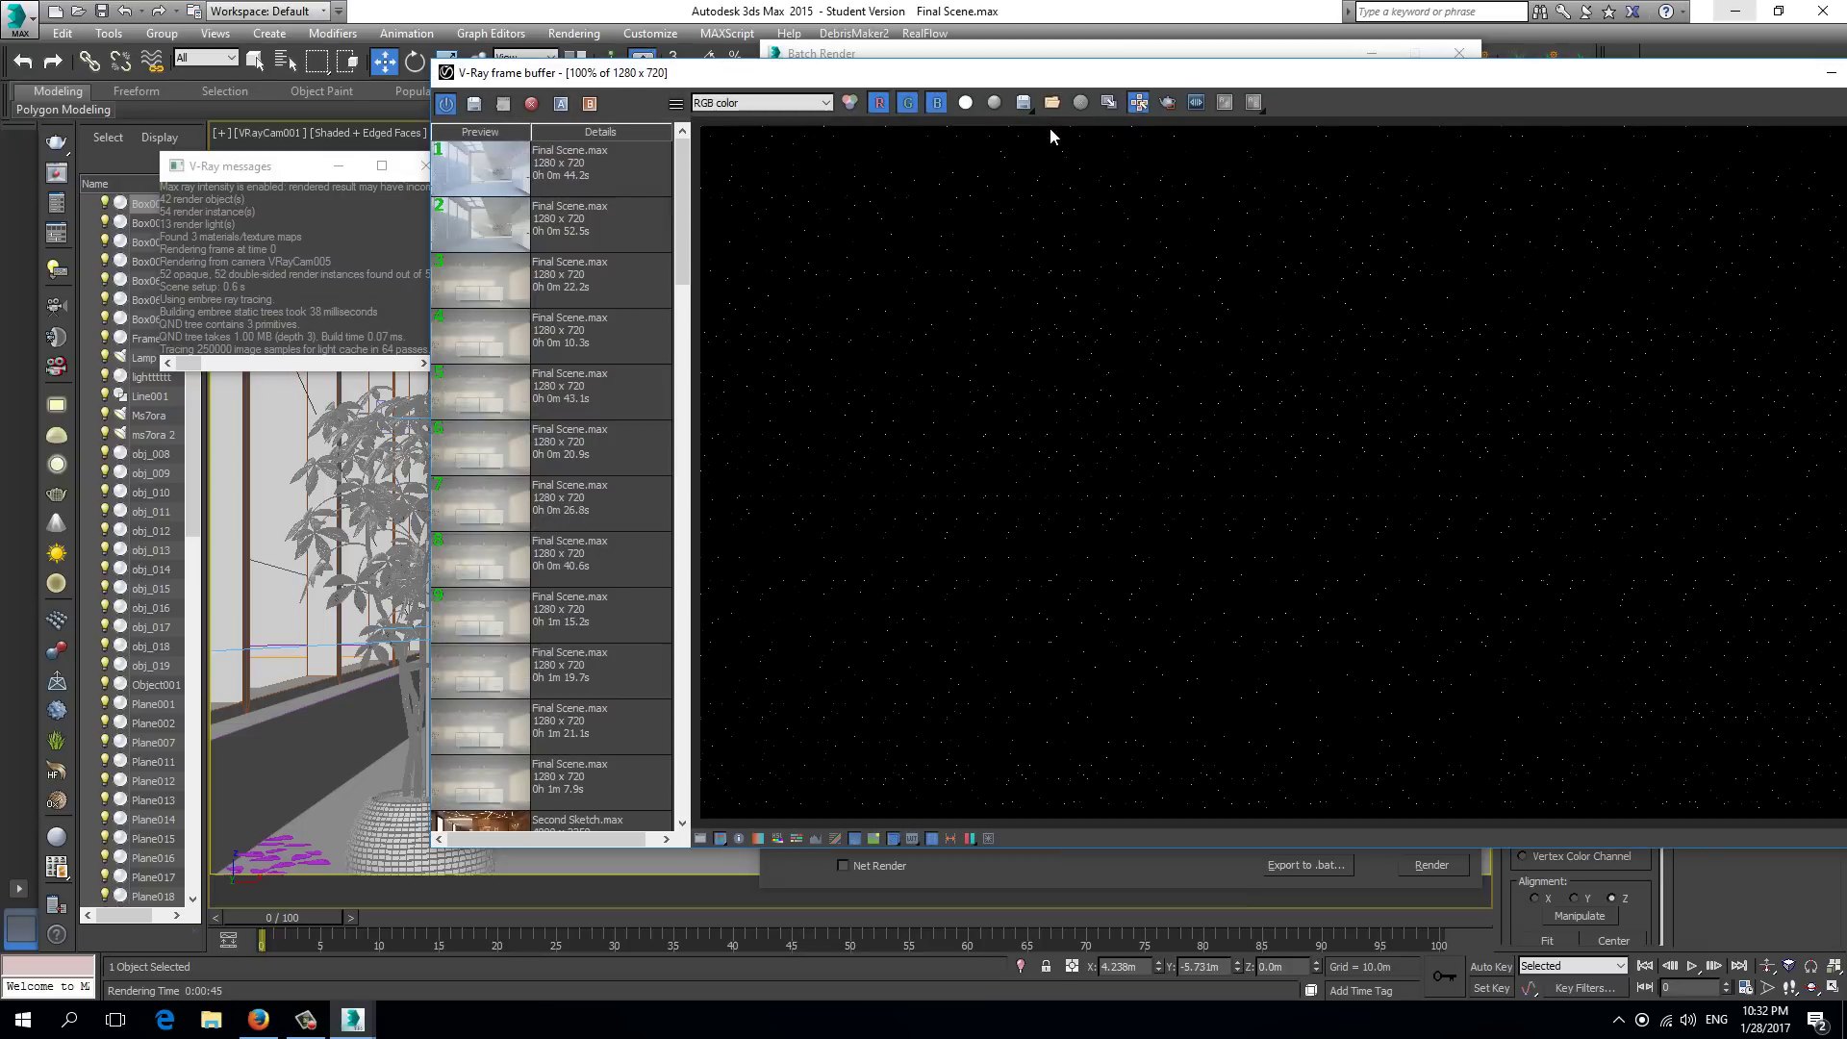
drag(1183, 77, 1014, 94)
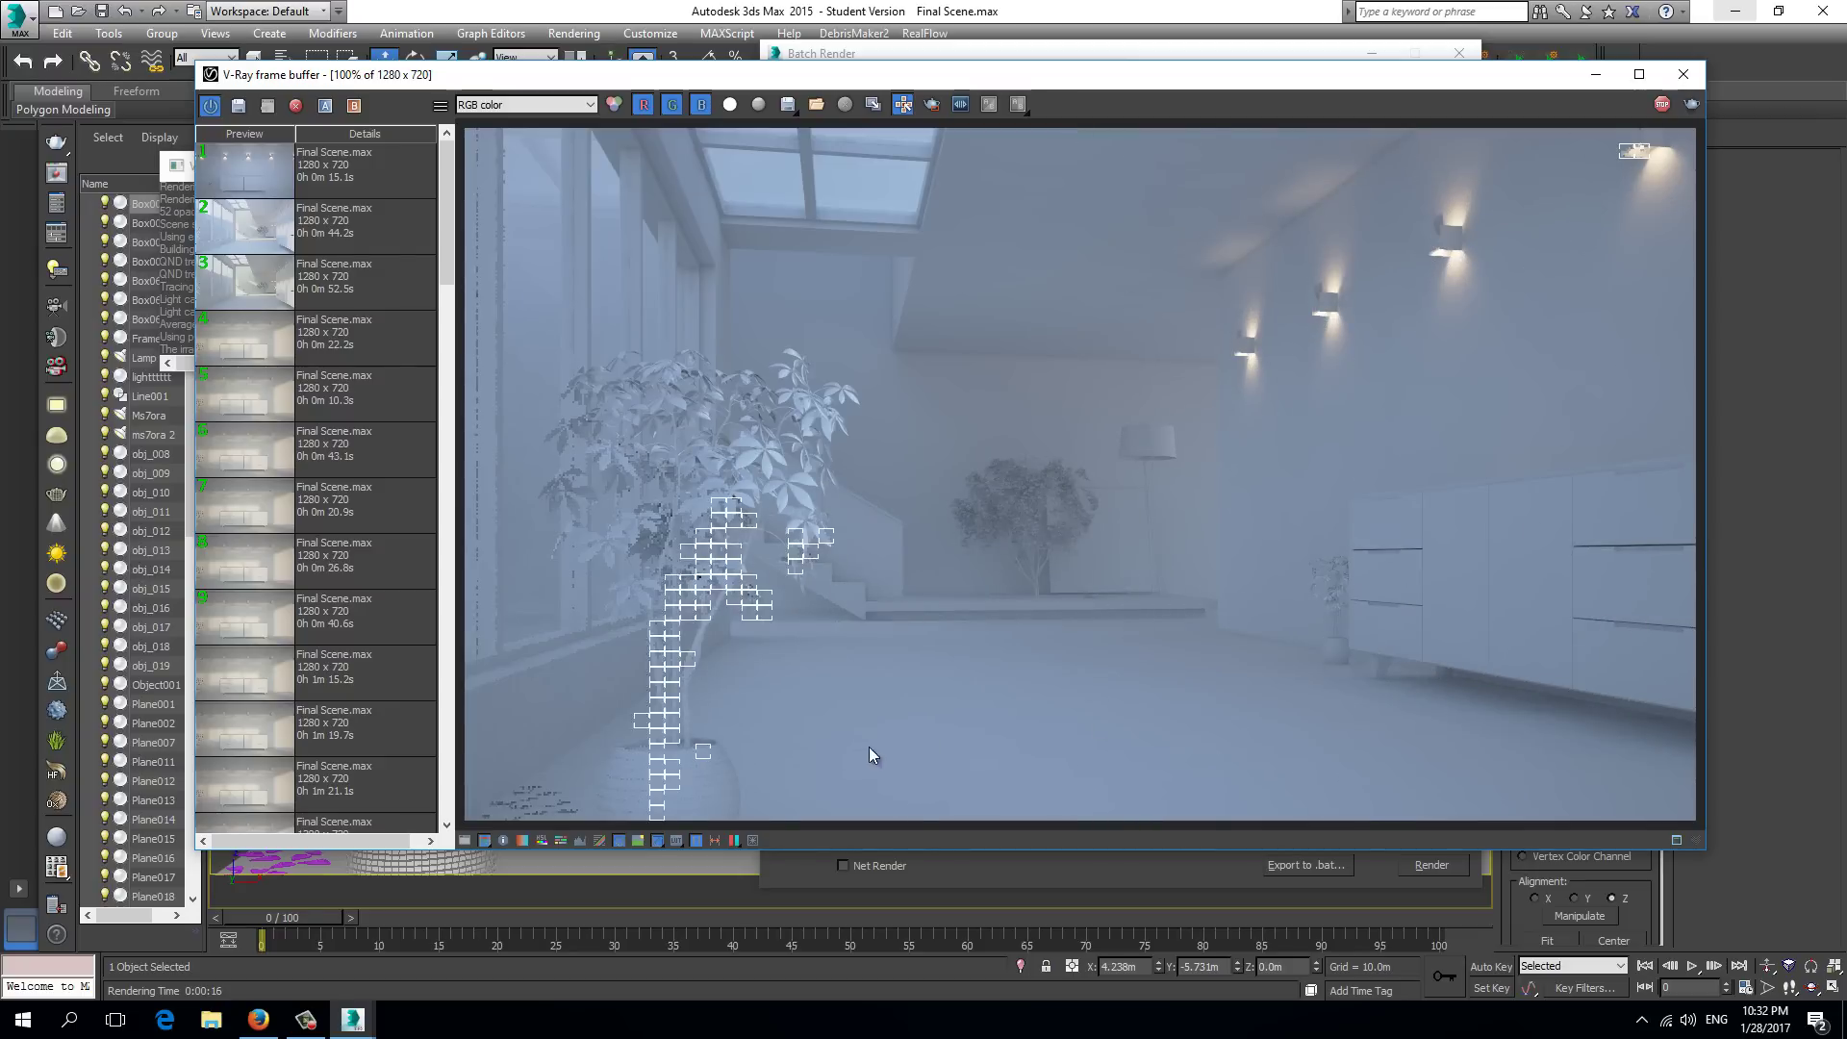
Show the batch render video, Nuwah Studio page, Visualization Courses group and Behance portfolio in Firefox, and return to 3ds Max
click(258, 1018)
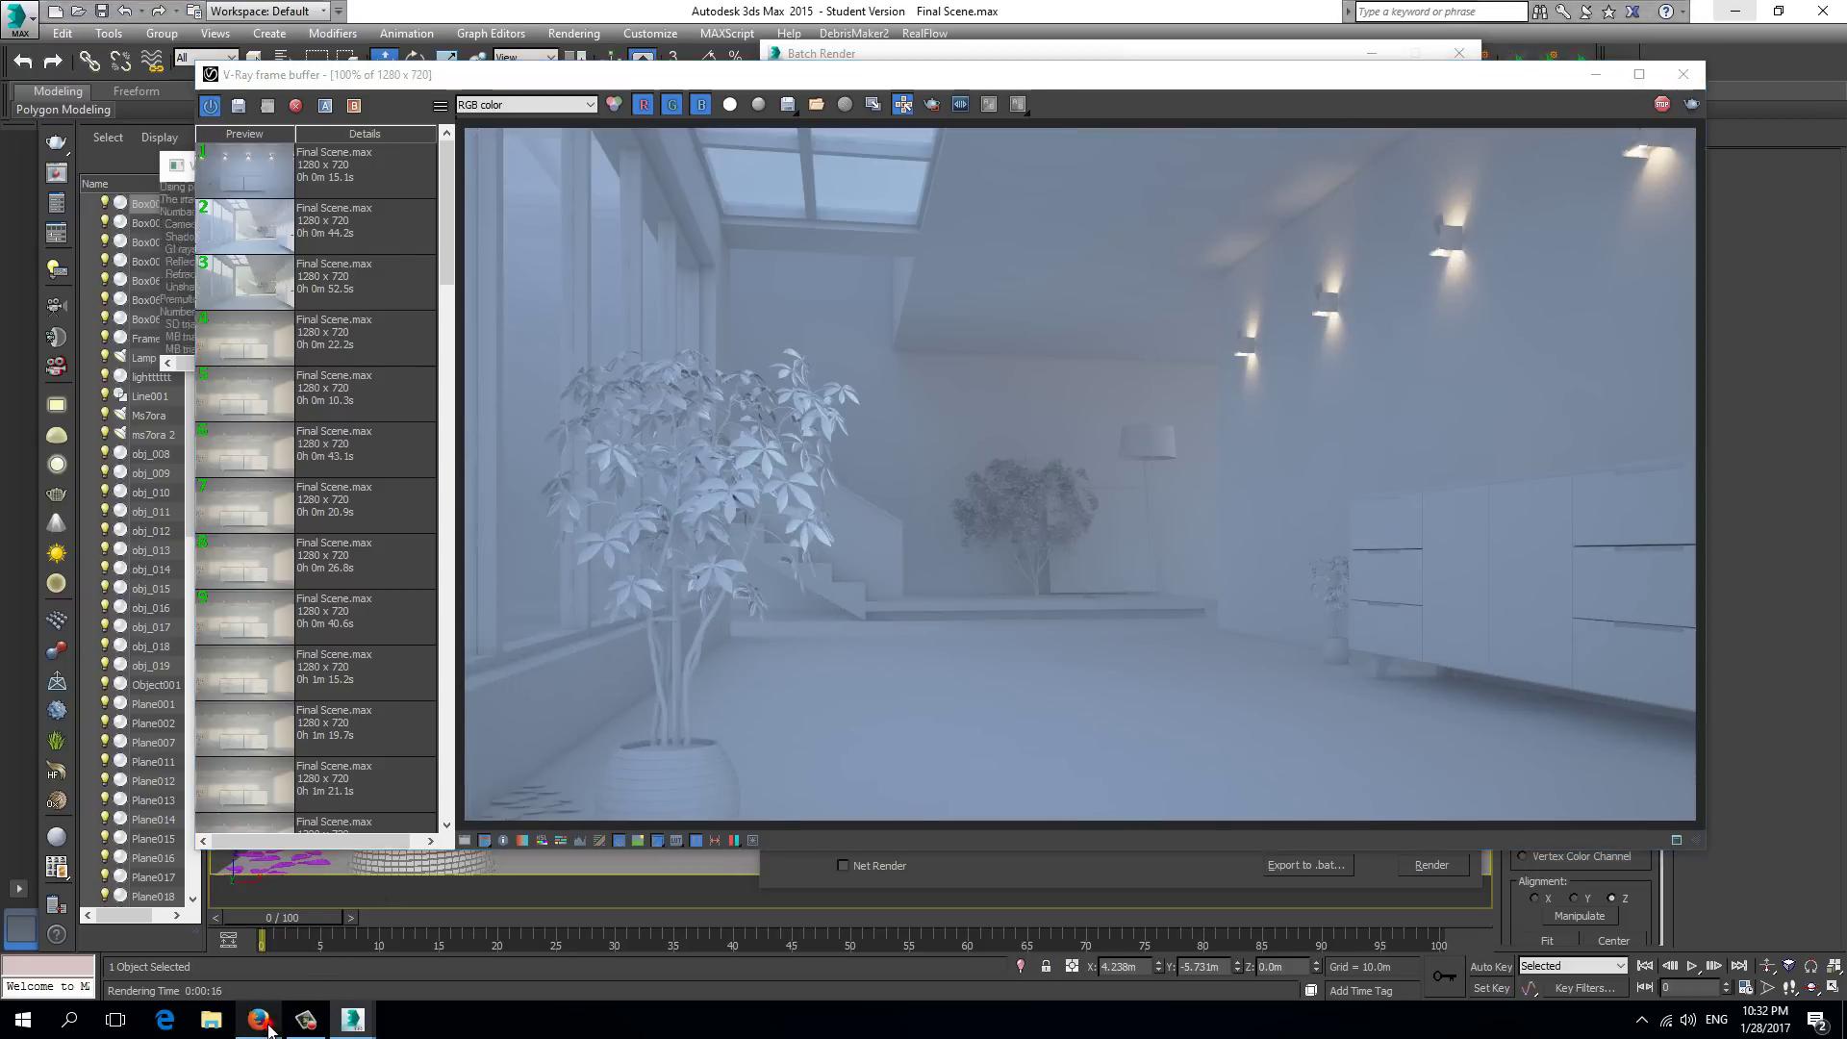
click(556, 16)
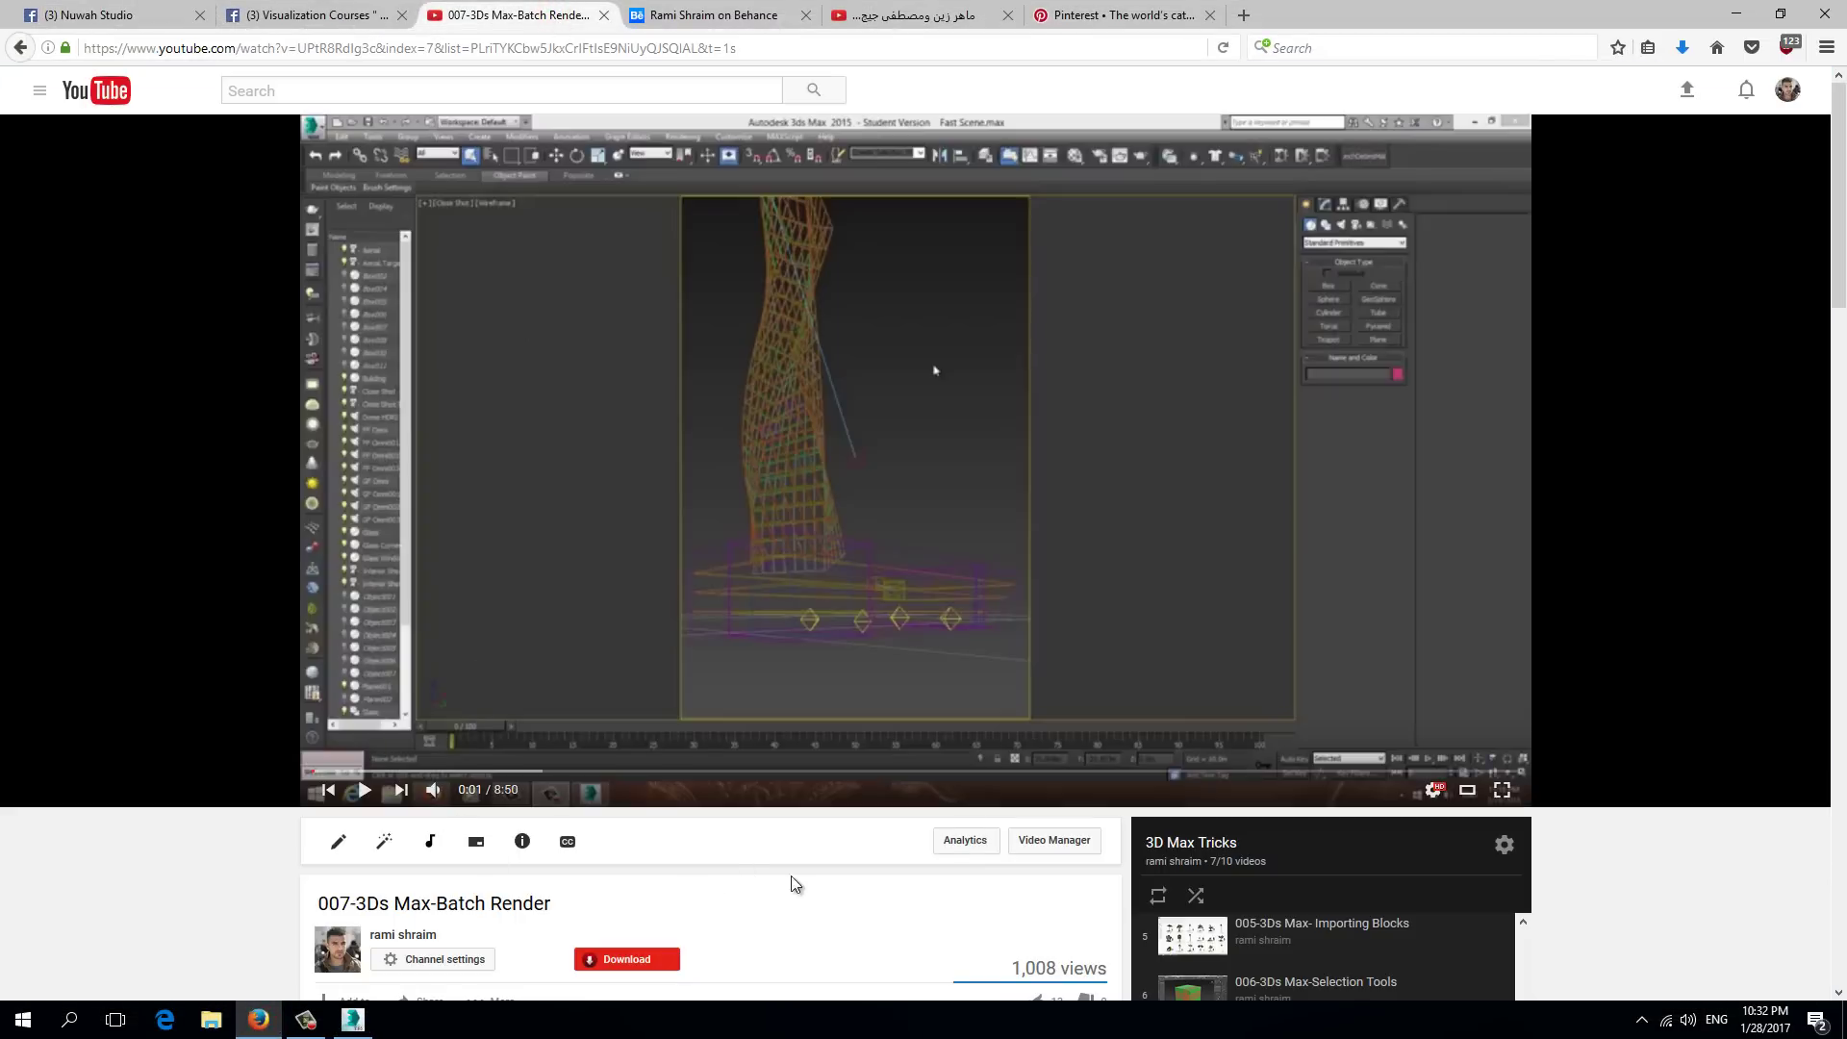
click(136, 17)
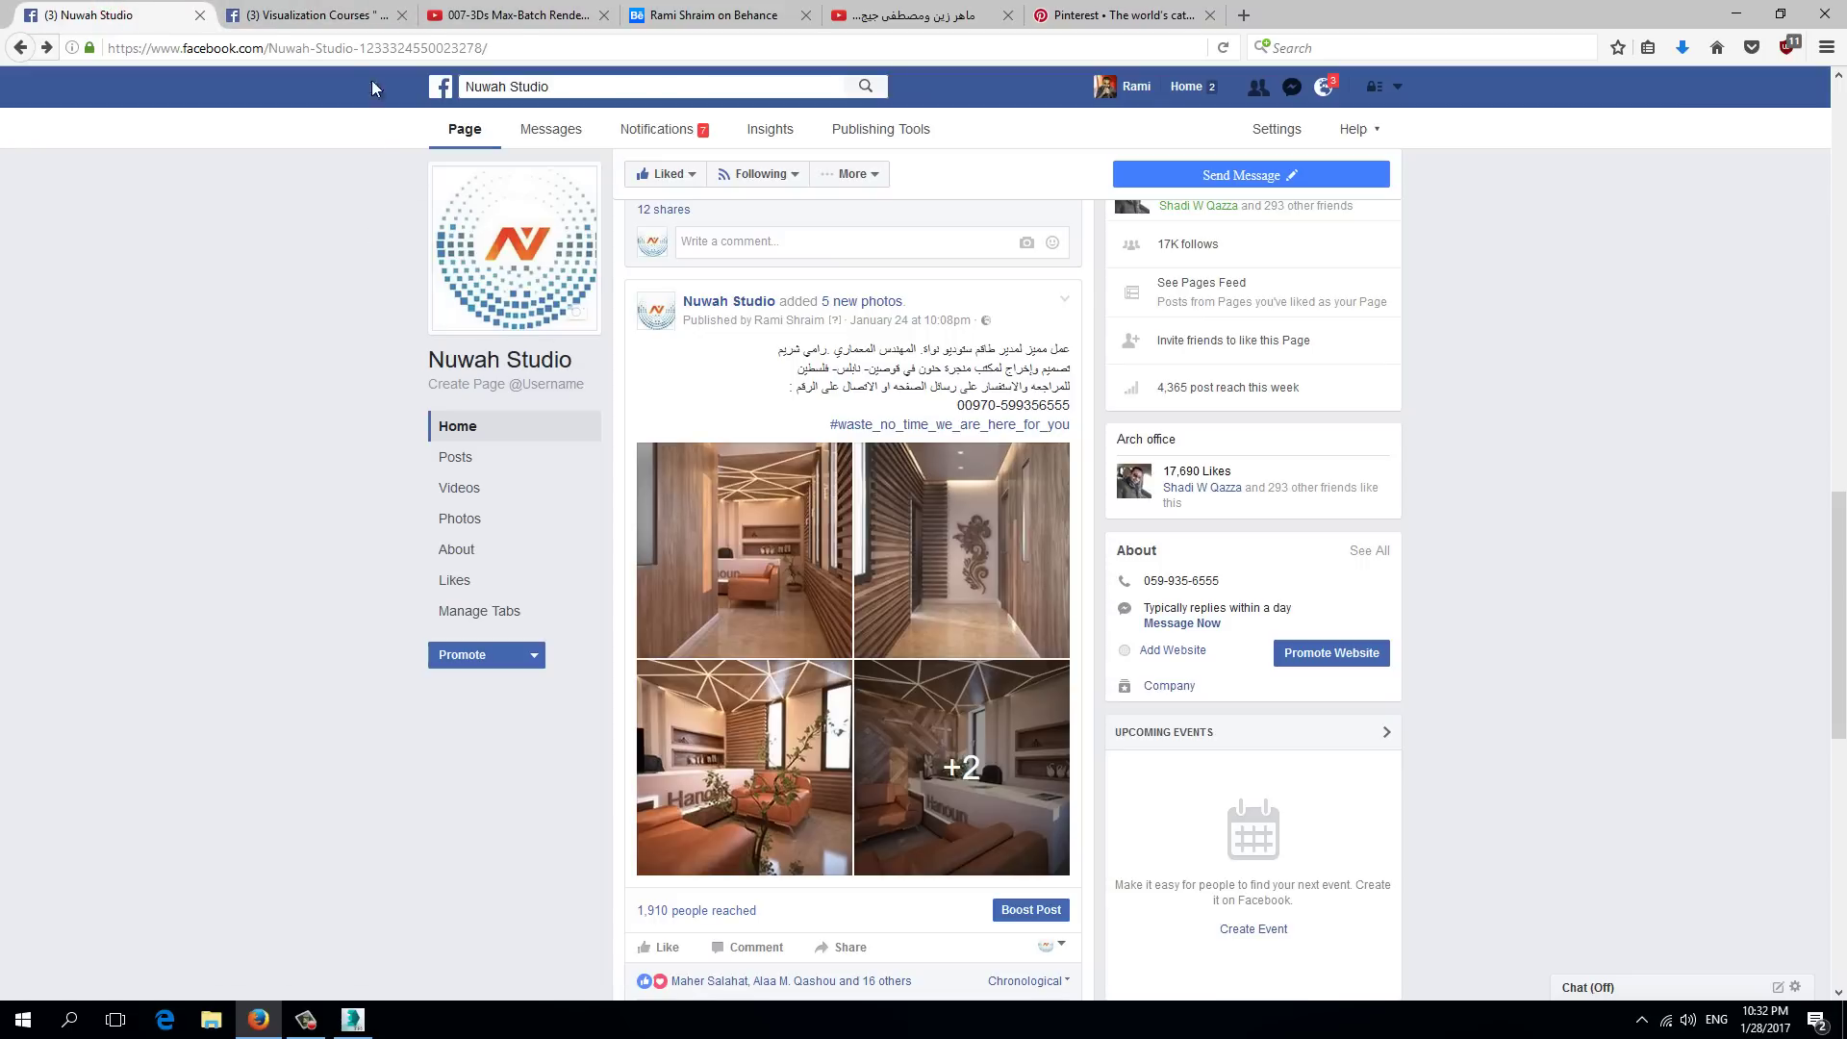
click(322, 15)
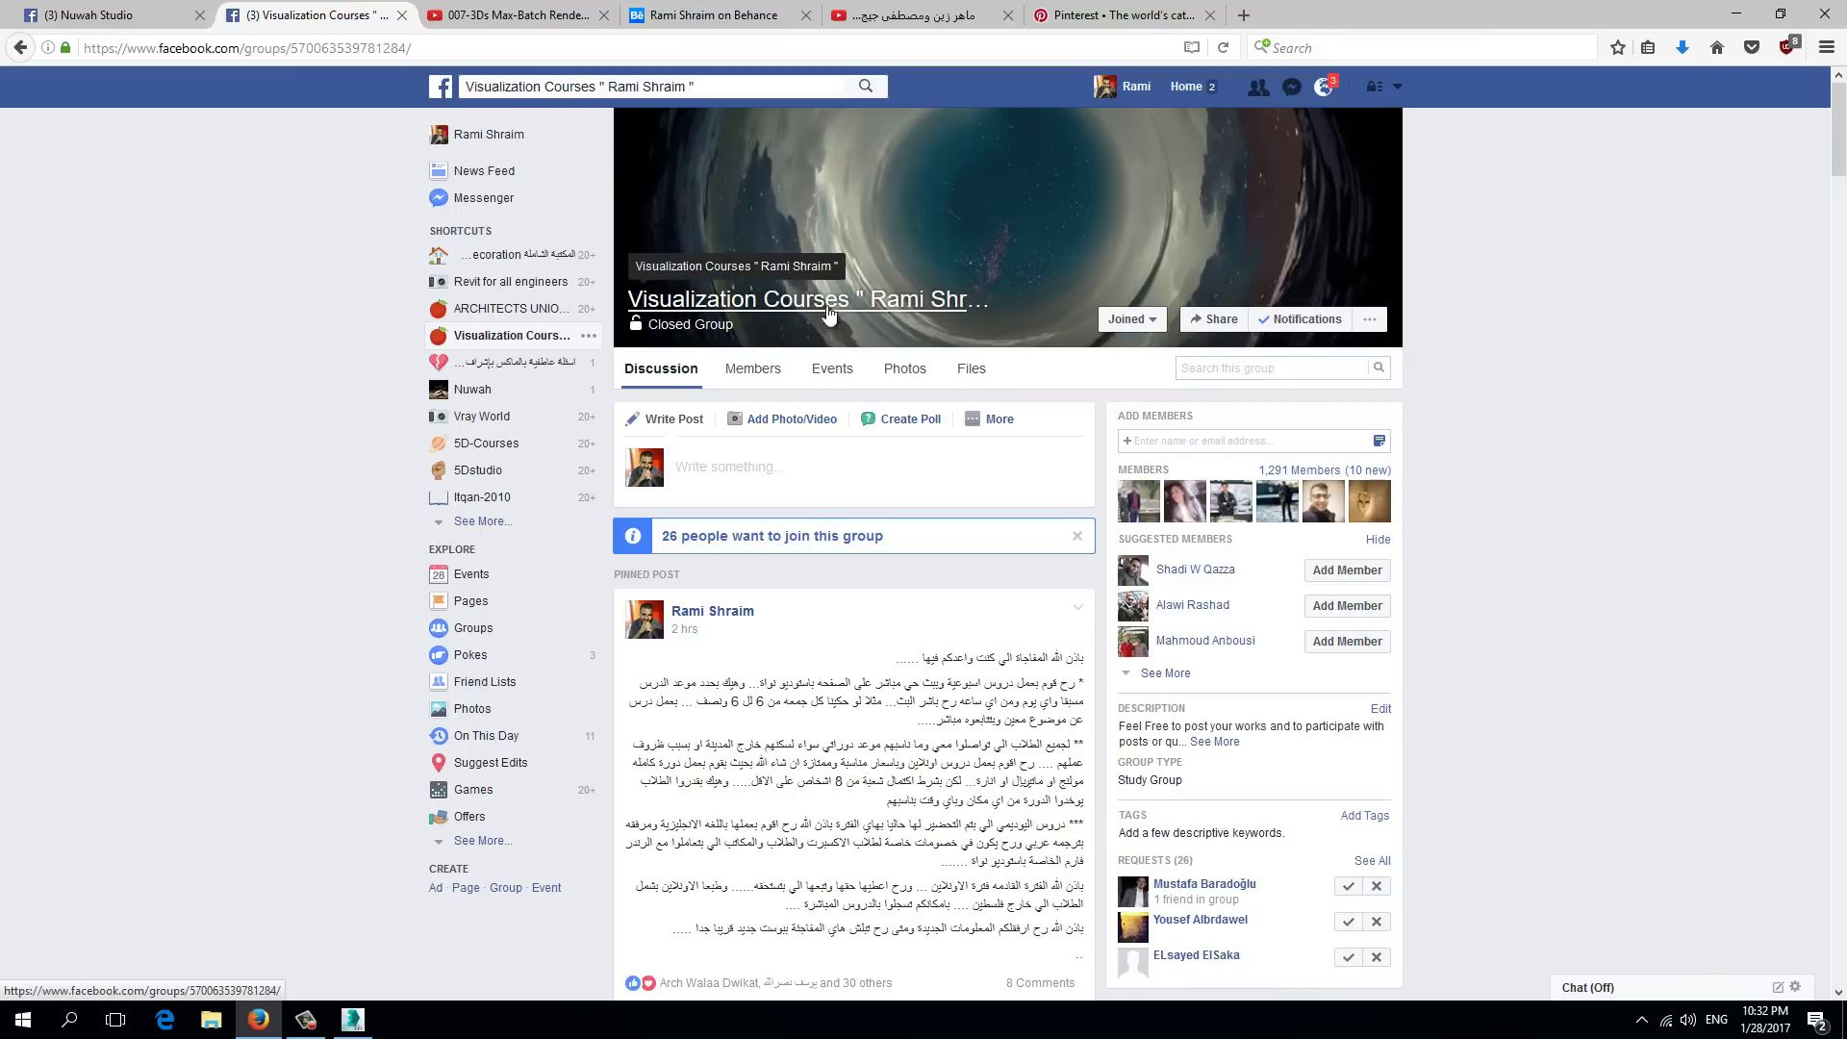
click(742, 8)
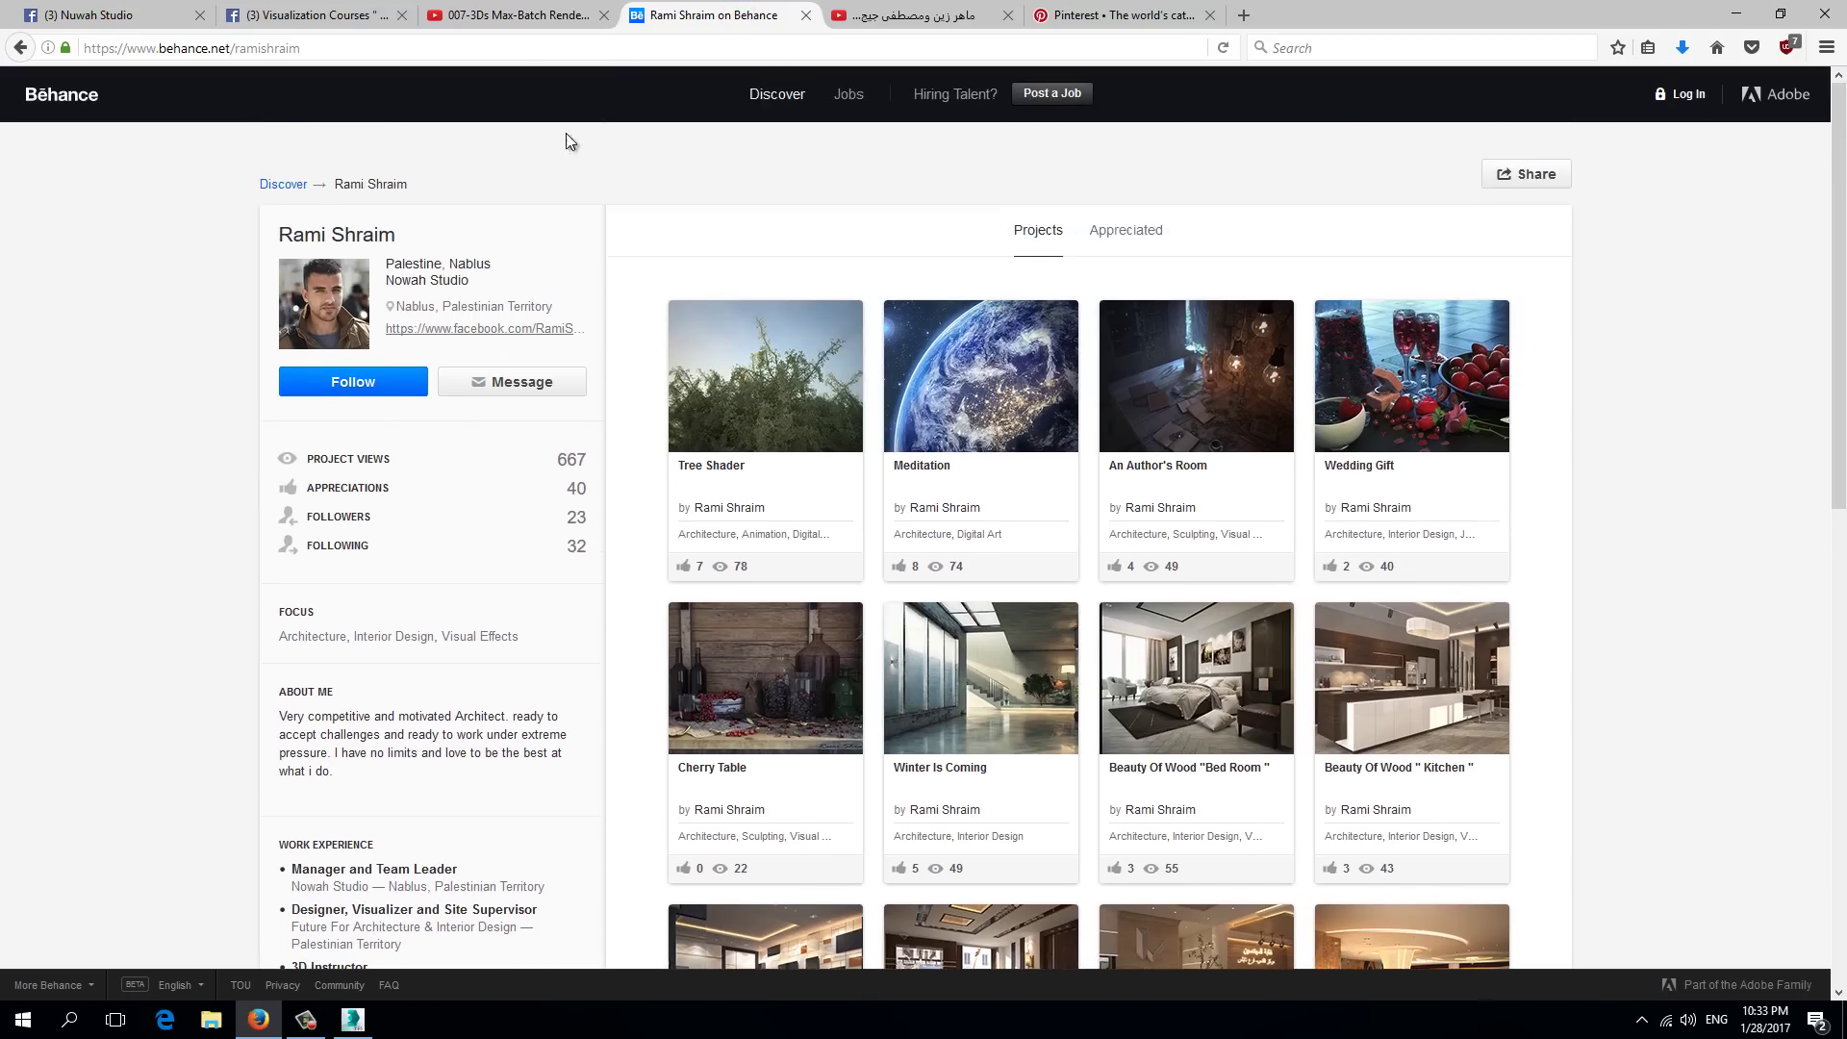
click(519, 5)
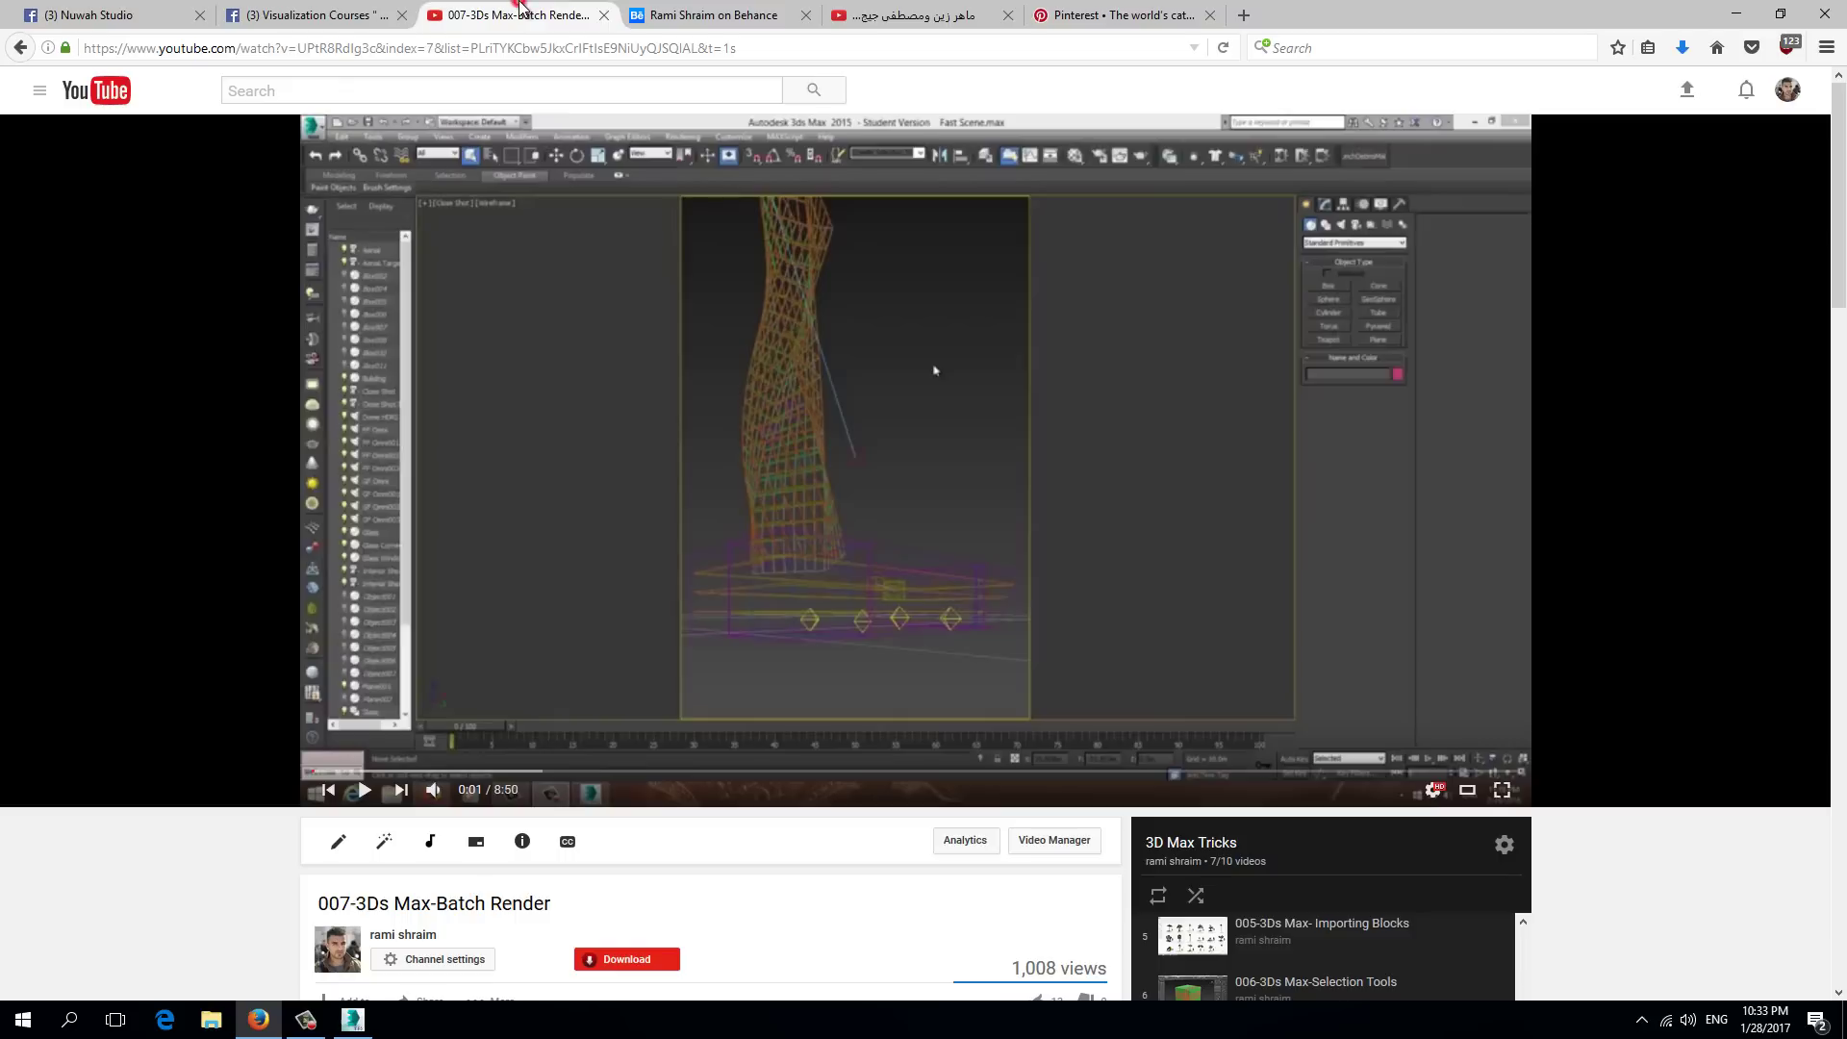
click(1738, 18)
click(325, 1024)
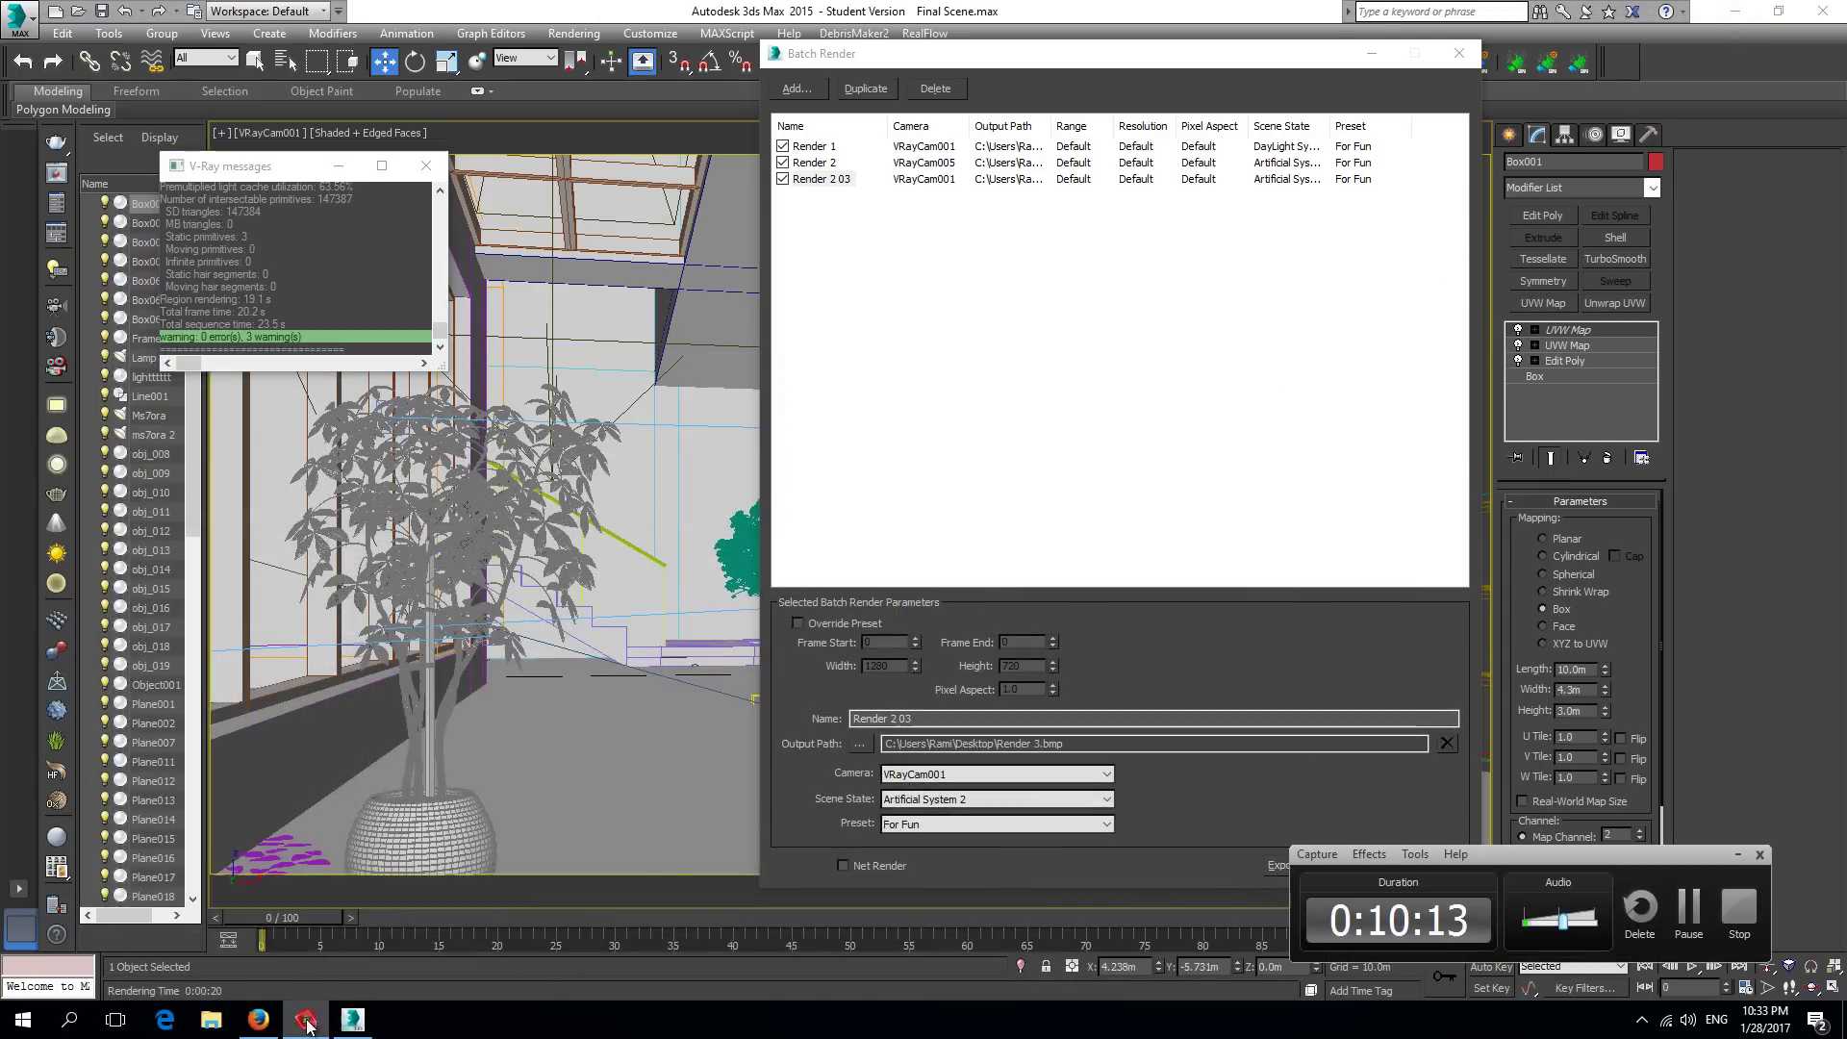